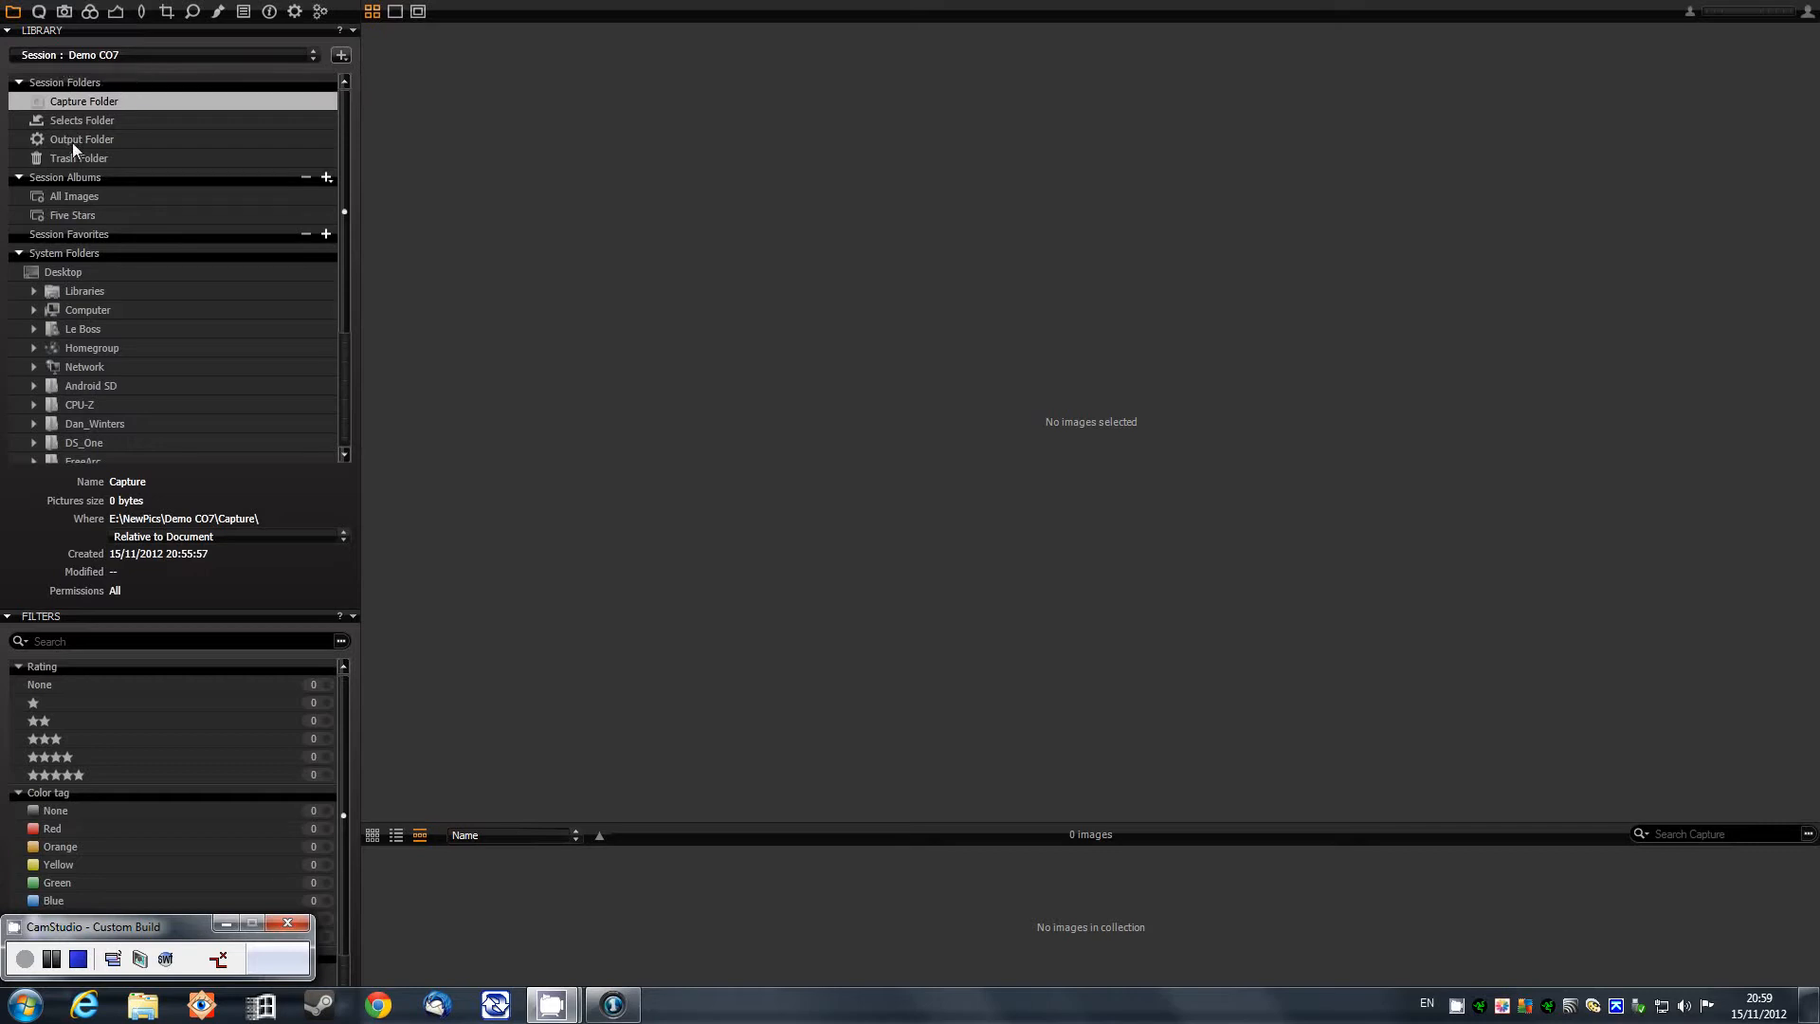
- Look through the session's Selects, Output and Trash folders and return to the Capture folder
click(84, 121)
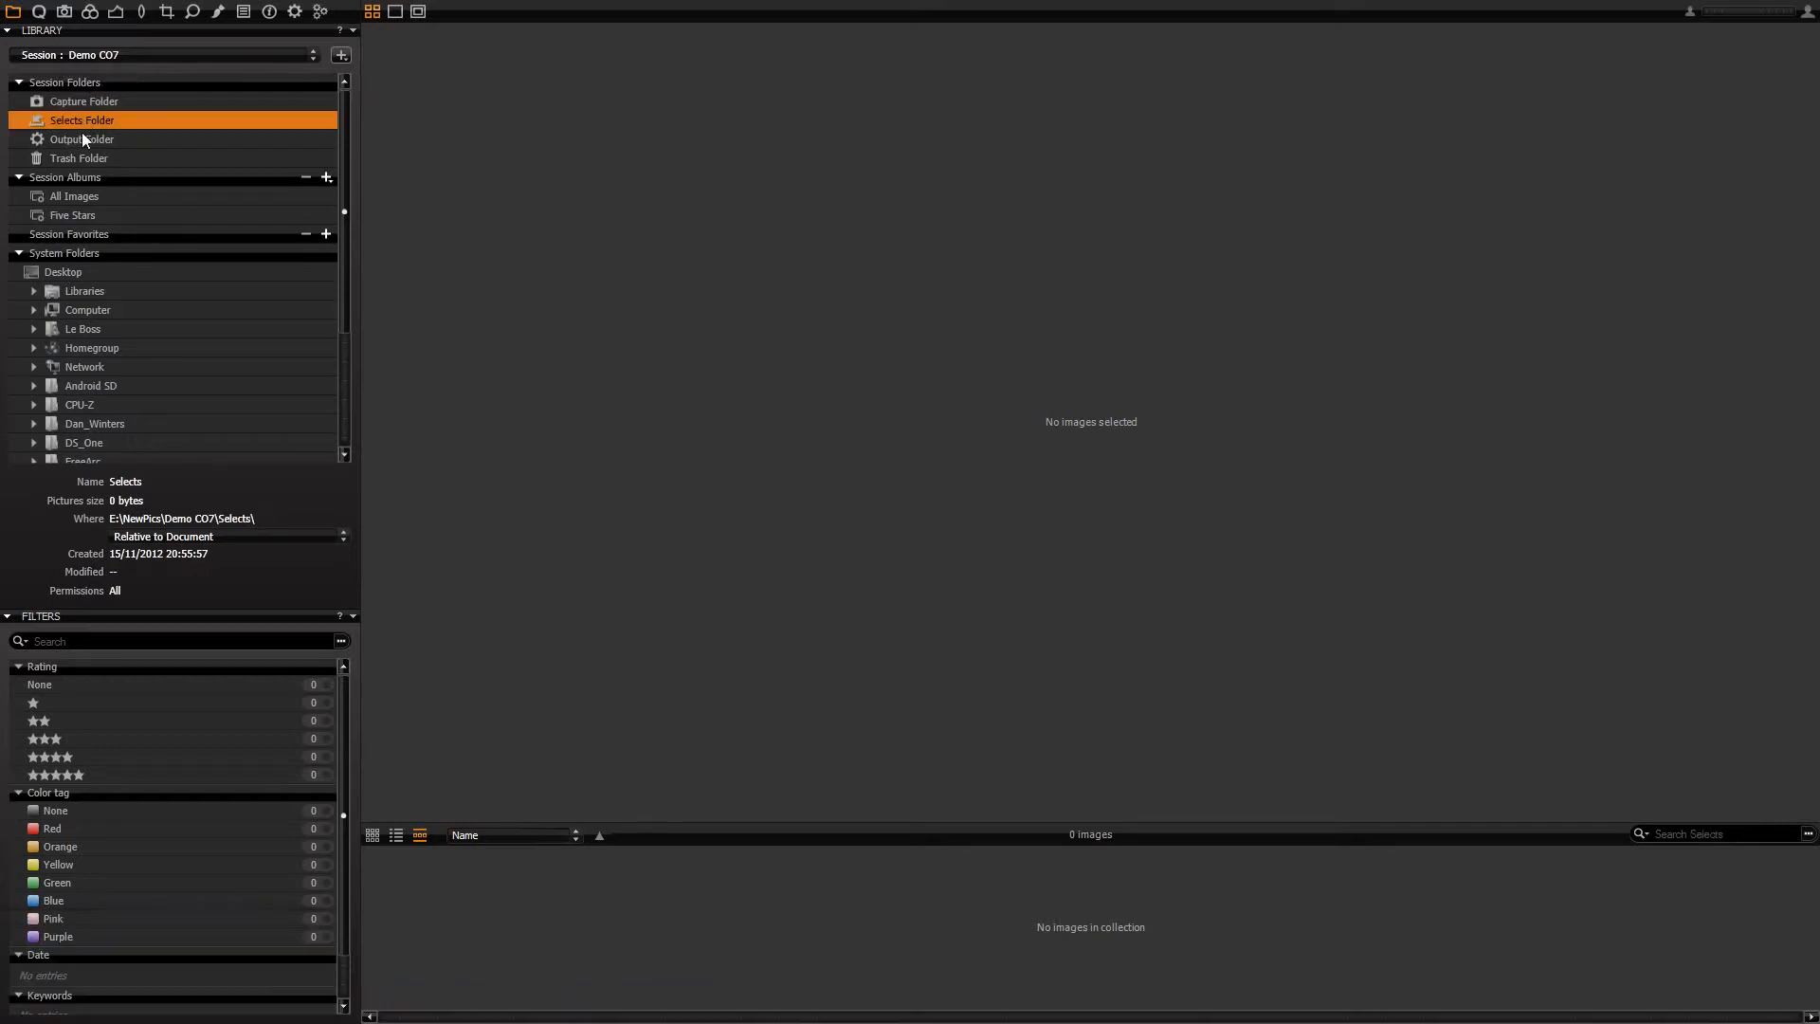
click(79, 140)
click(76, 158)
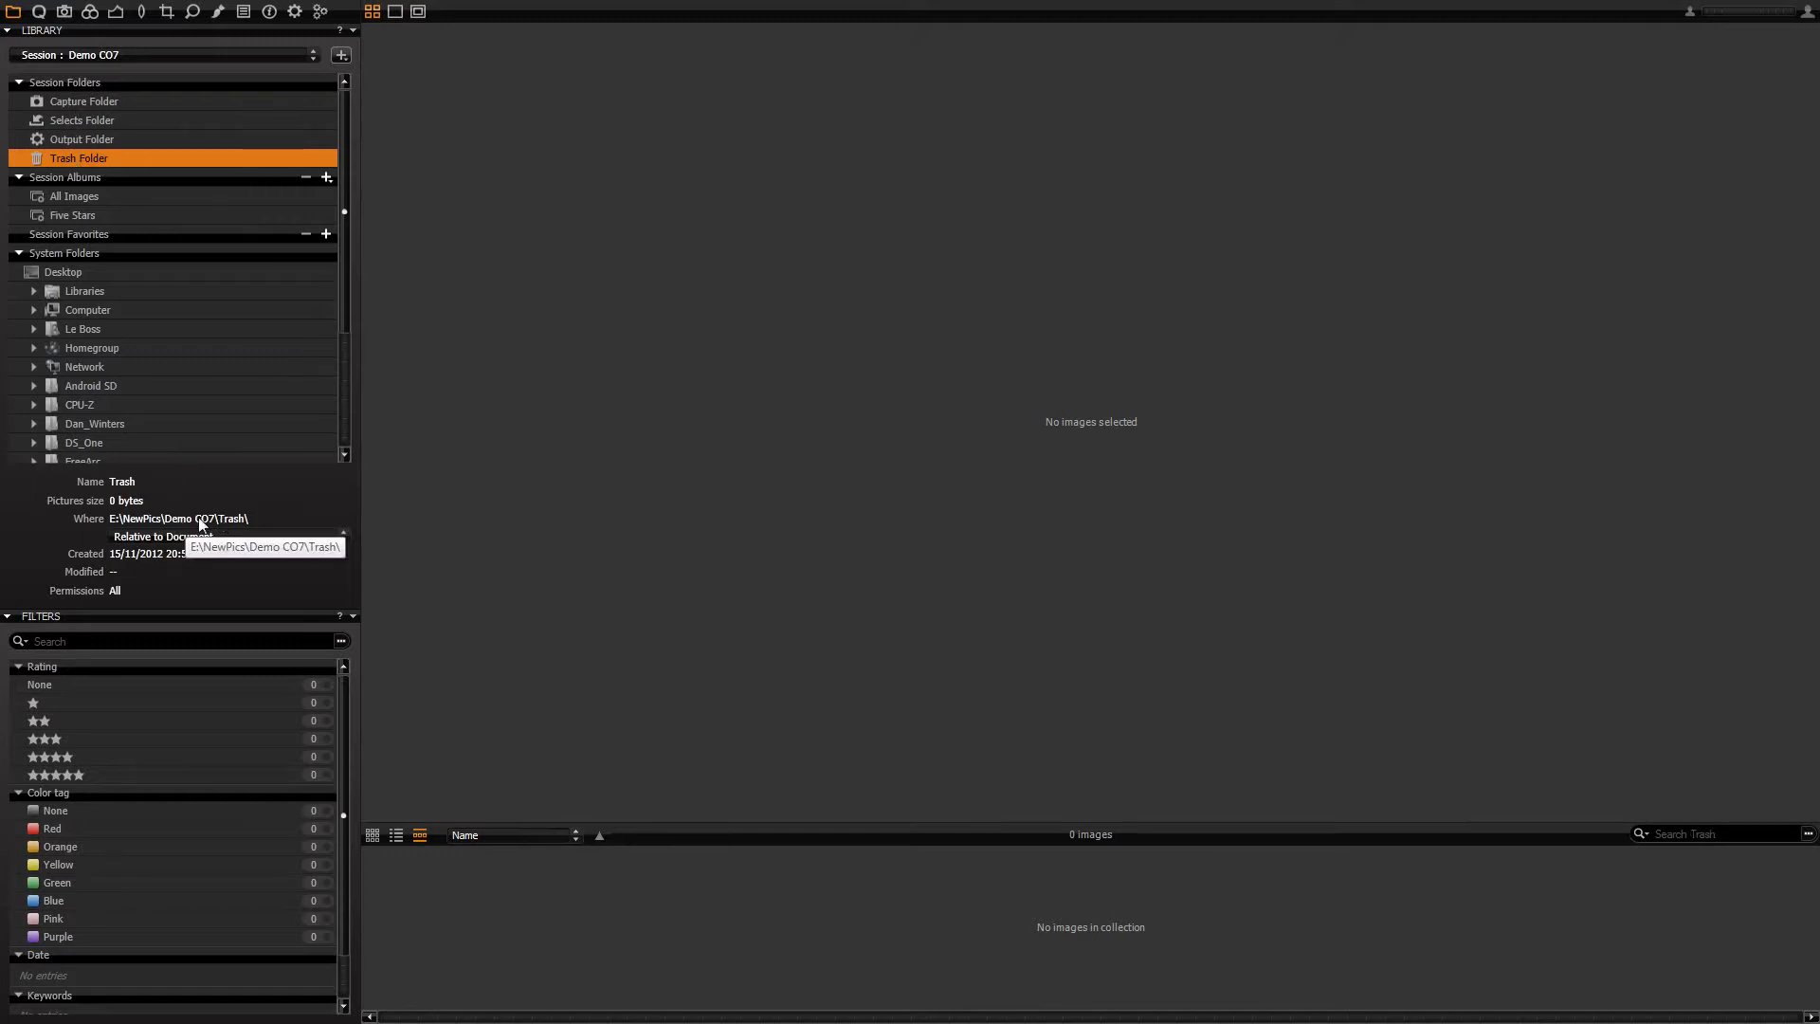
click(62, 100)
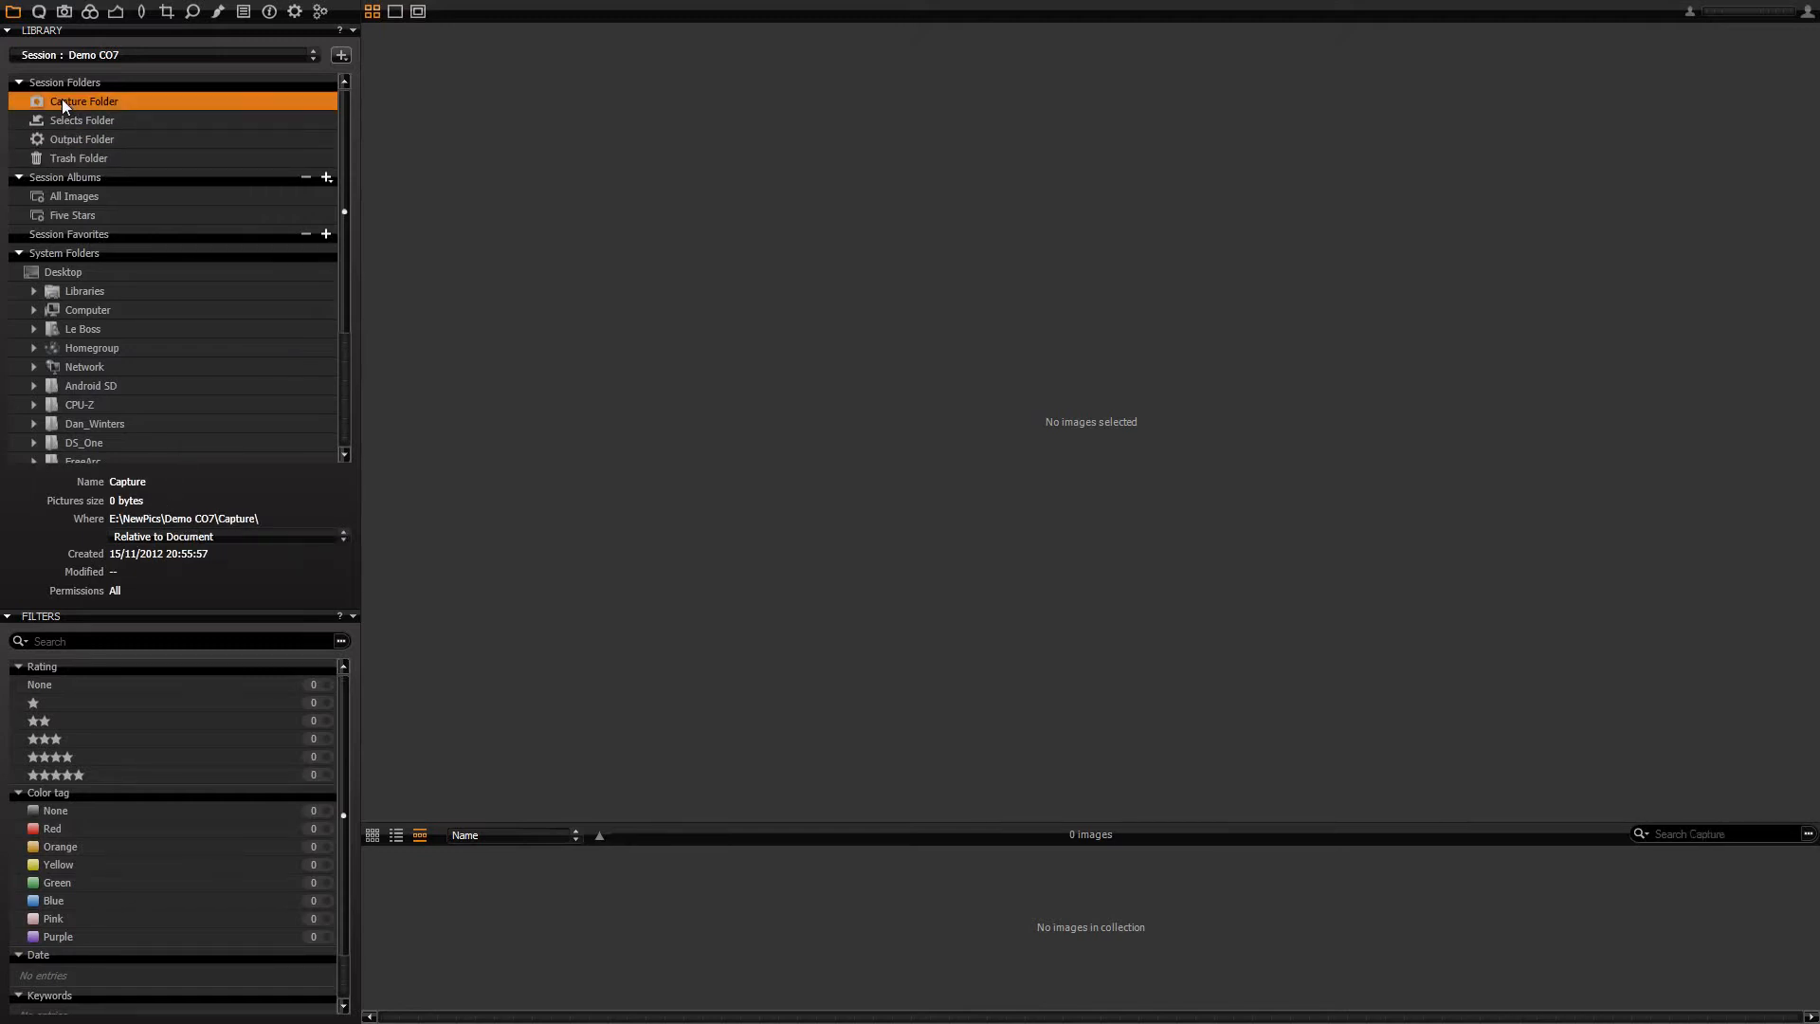
- Open the image import dialog and look through the photos found on the 101ND700 card
mouse_move(28, 8)
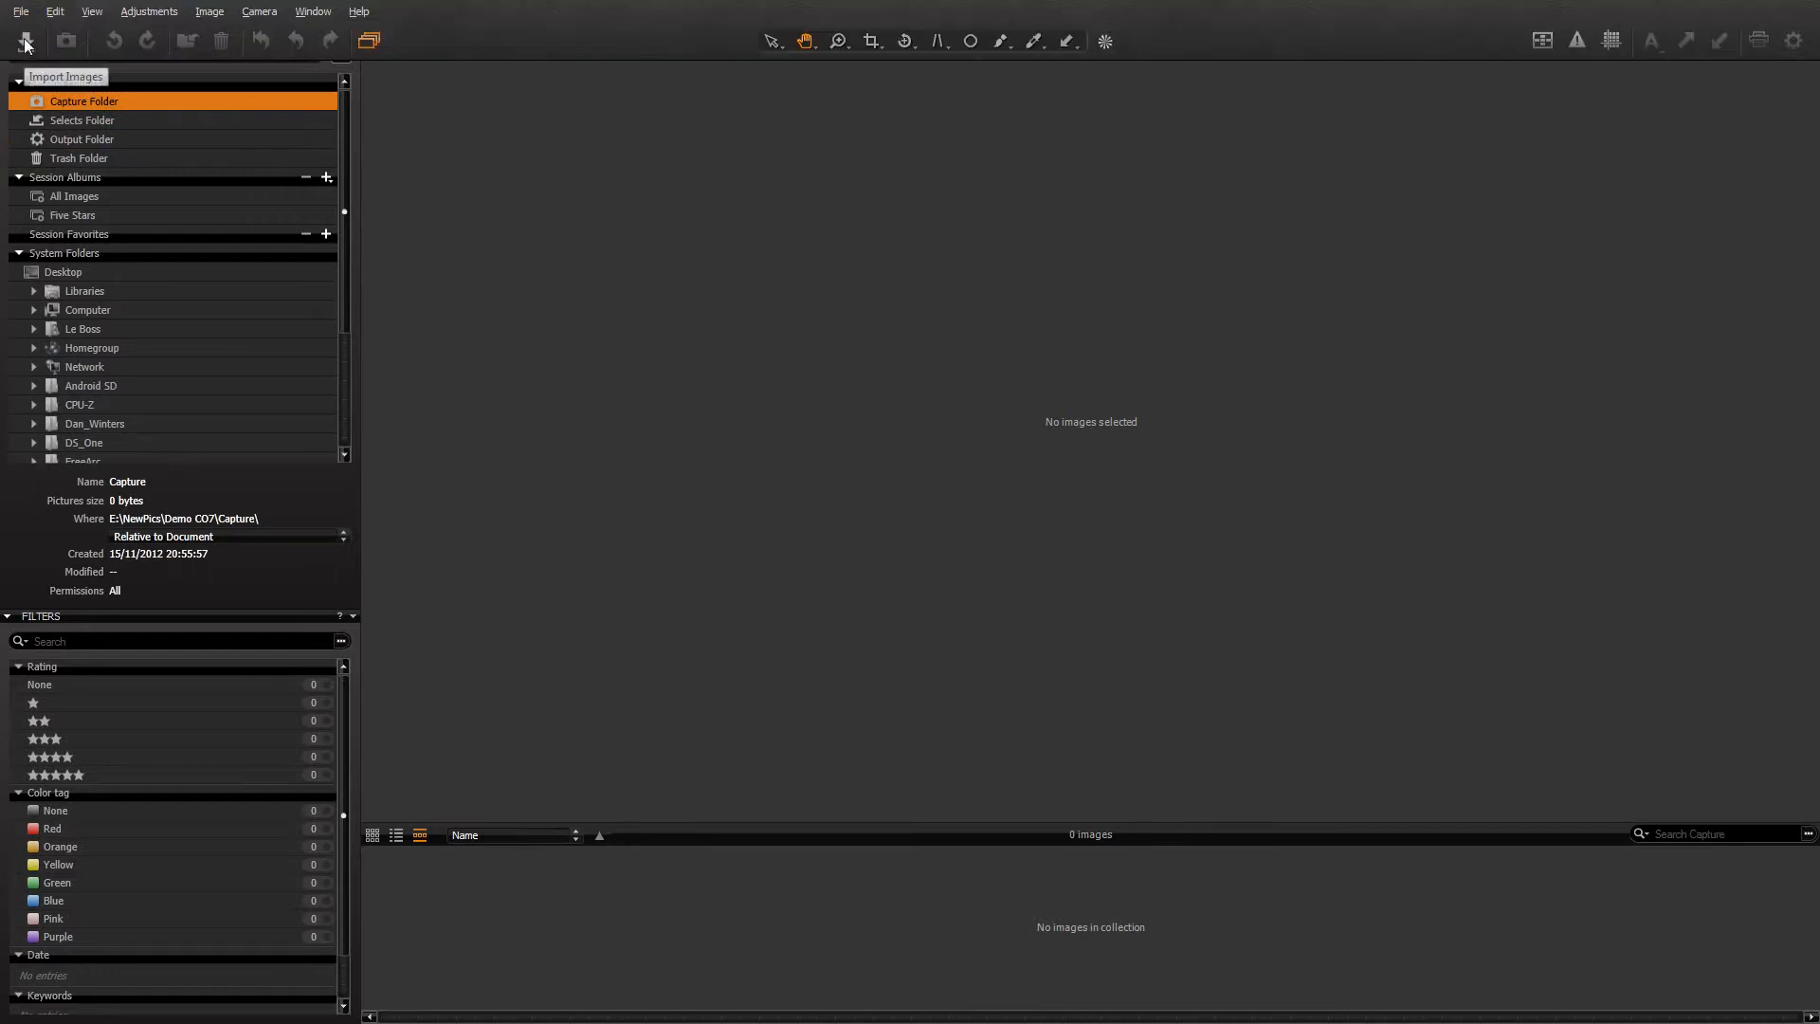
click(26, 41)
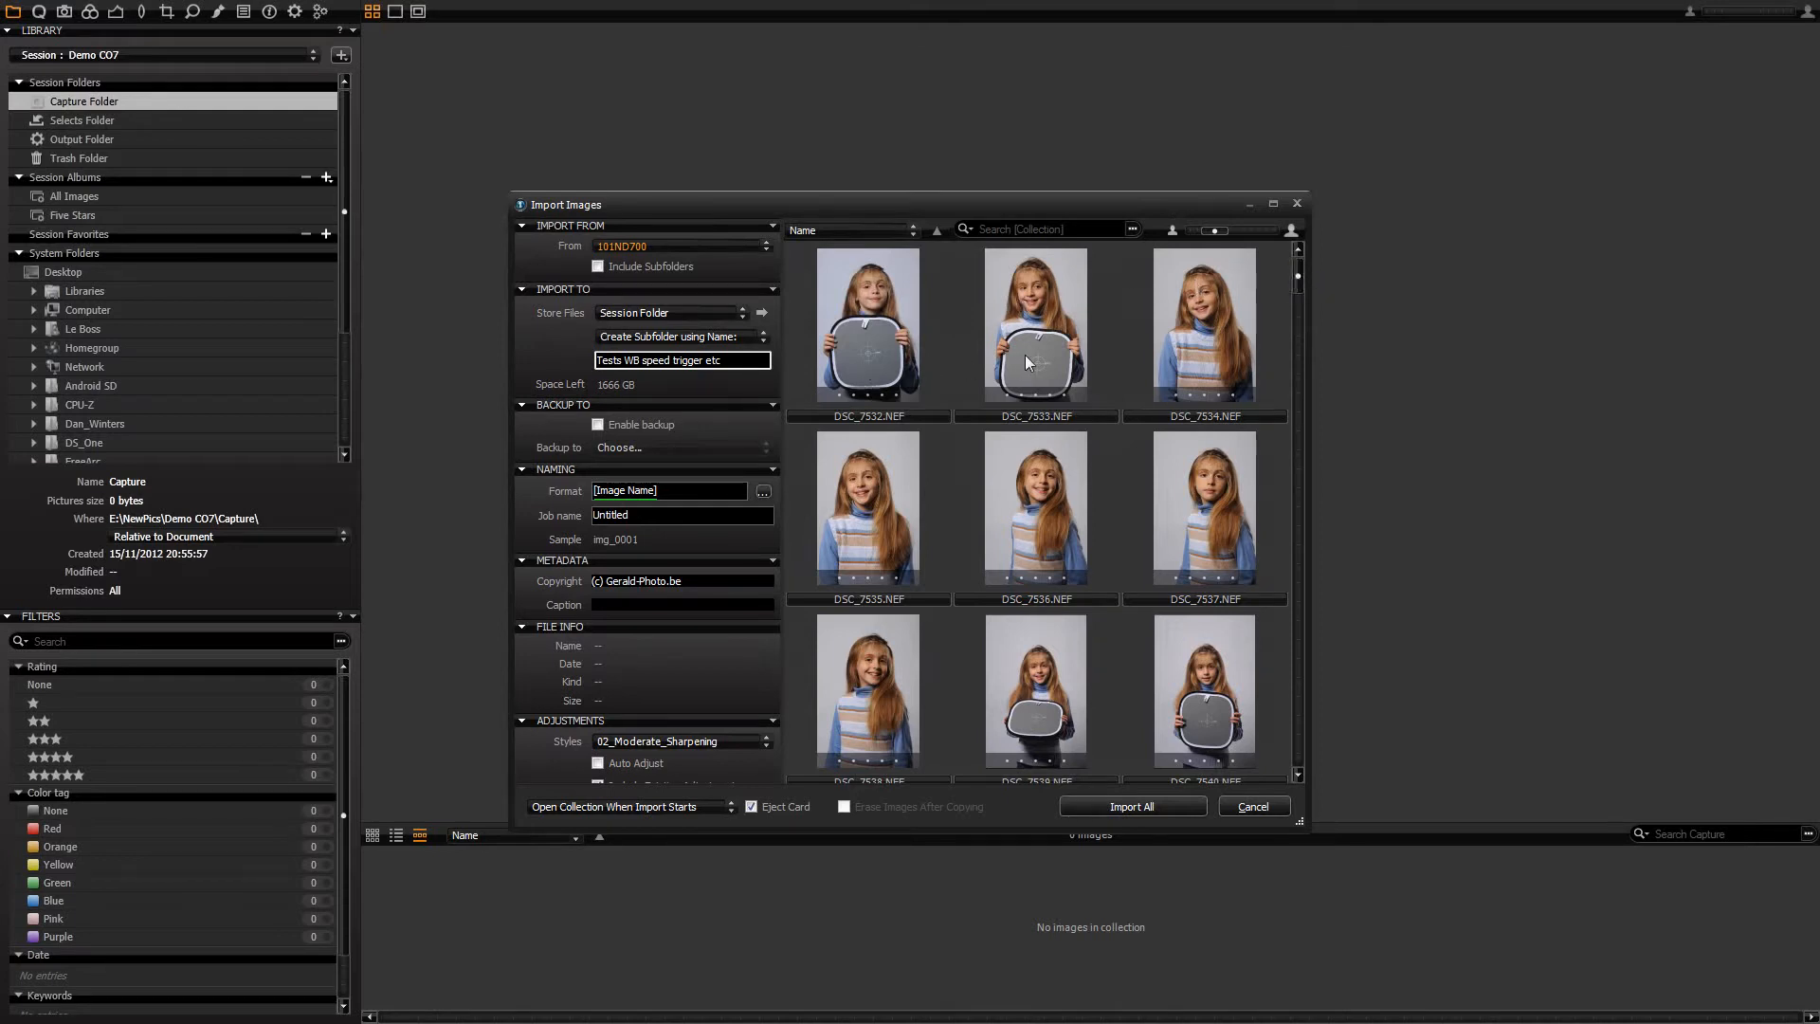
drag(1298, 283, 1303, 326)
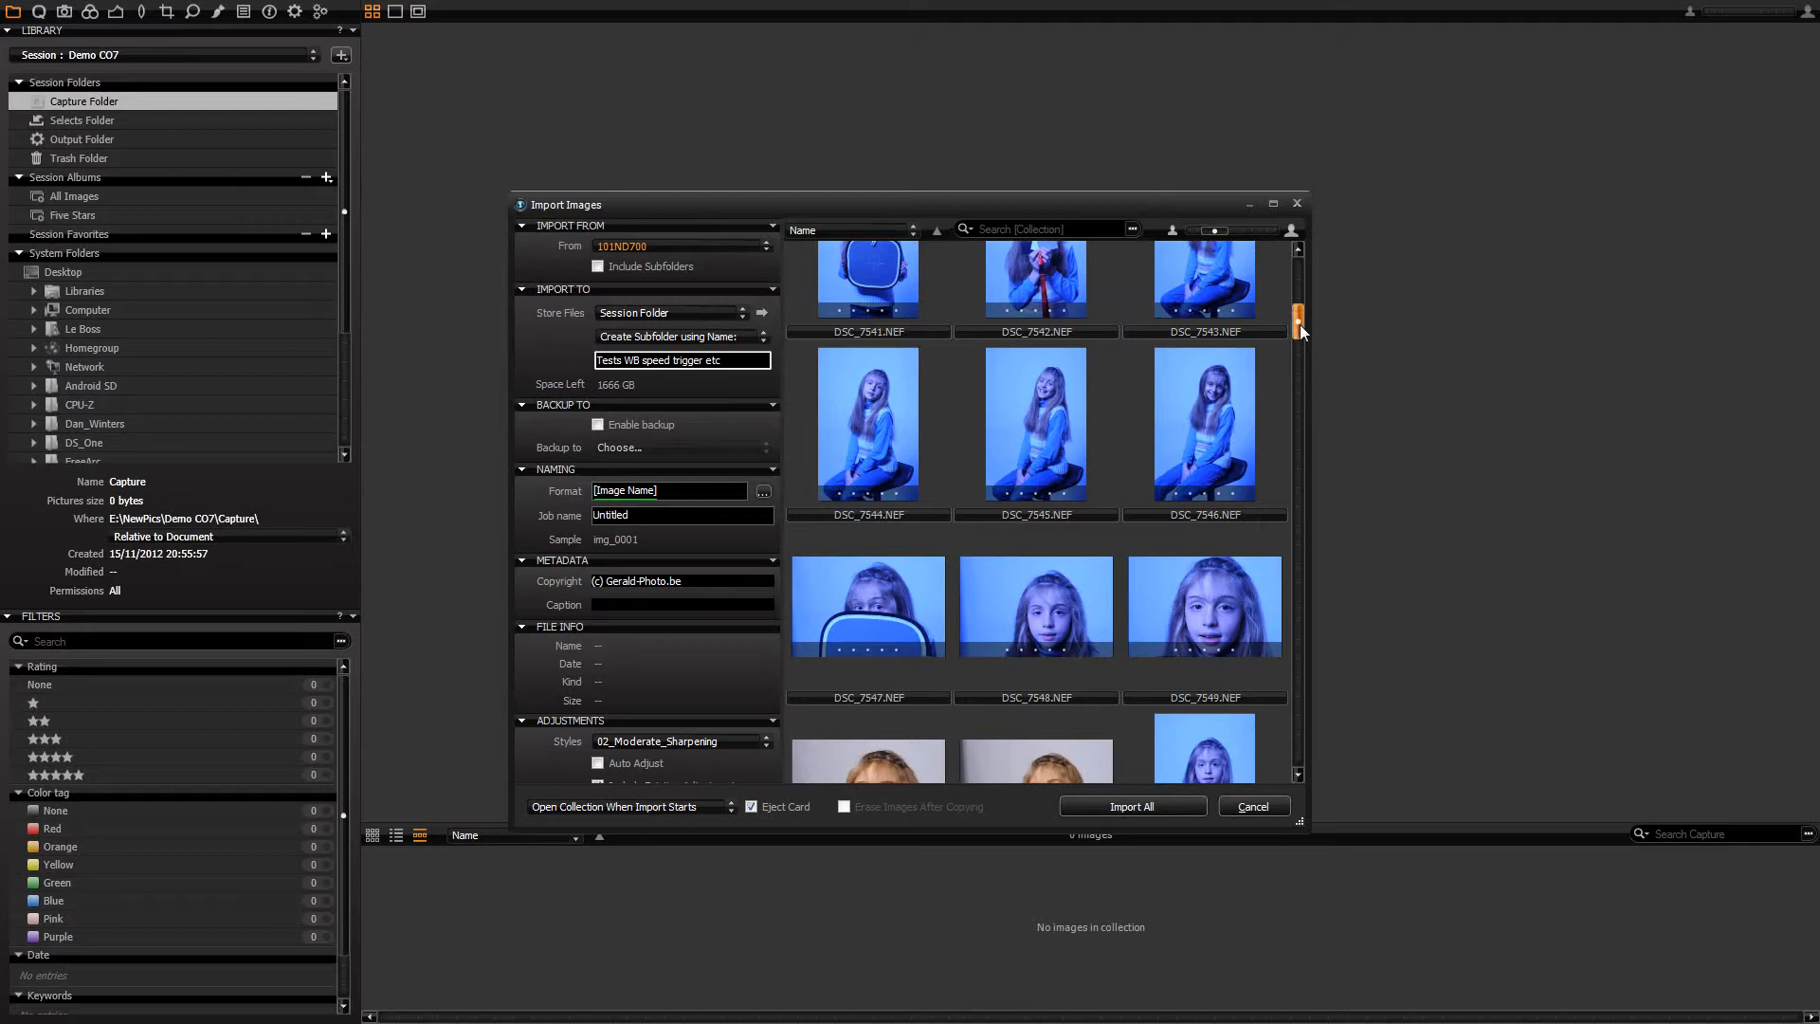
drag(1300, 324, 1296, 275)
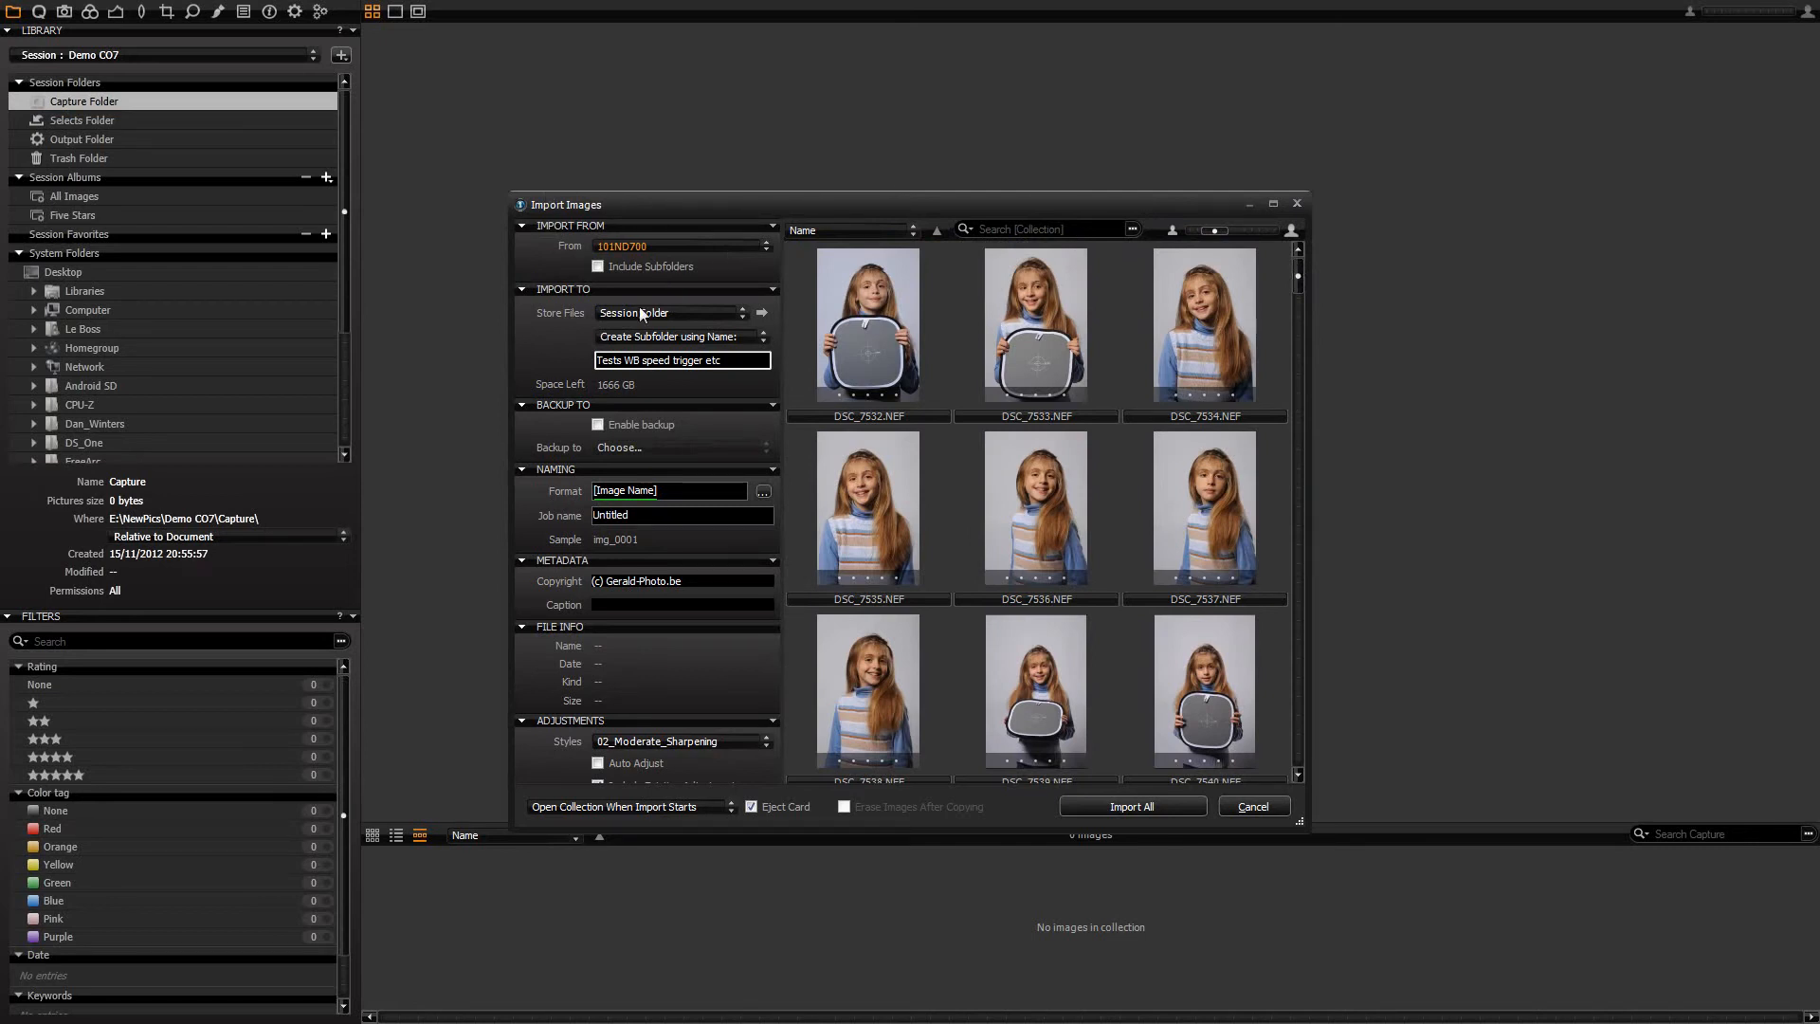
- Keep Session Folder as the import storage location and choose to create a subfolder using a name
click(732, 311)
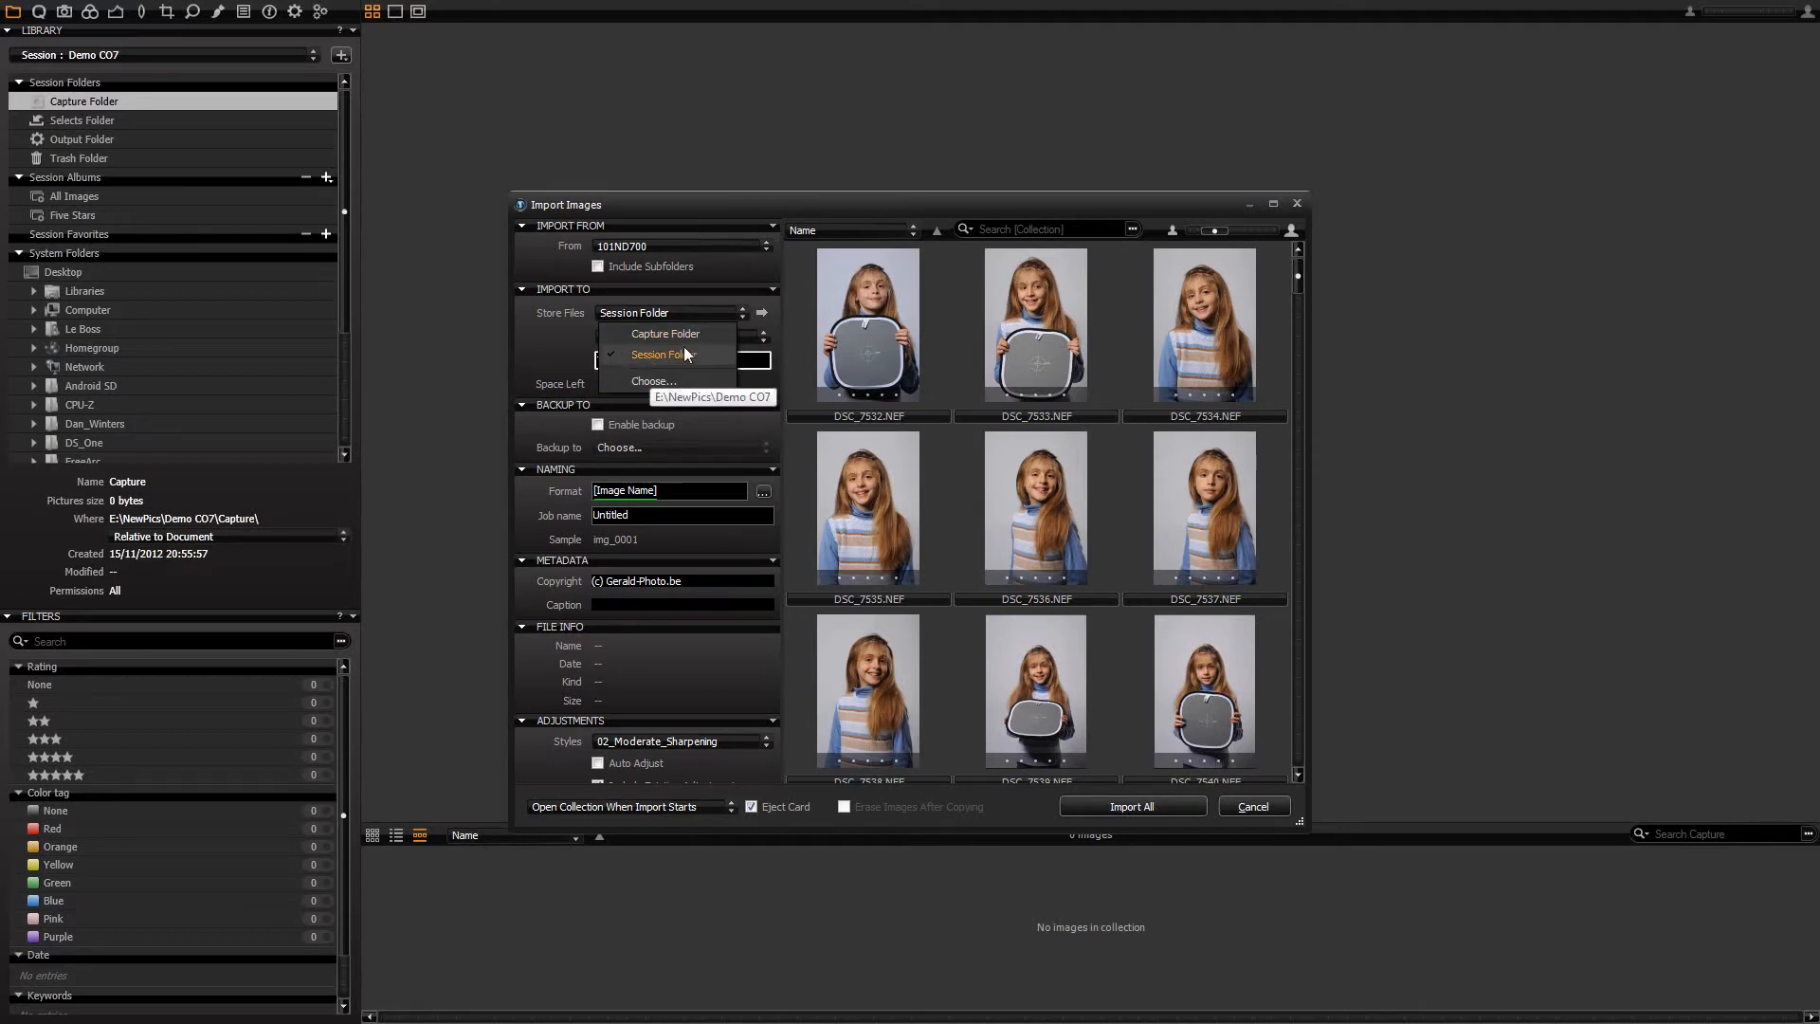
click(699, 305)
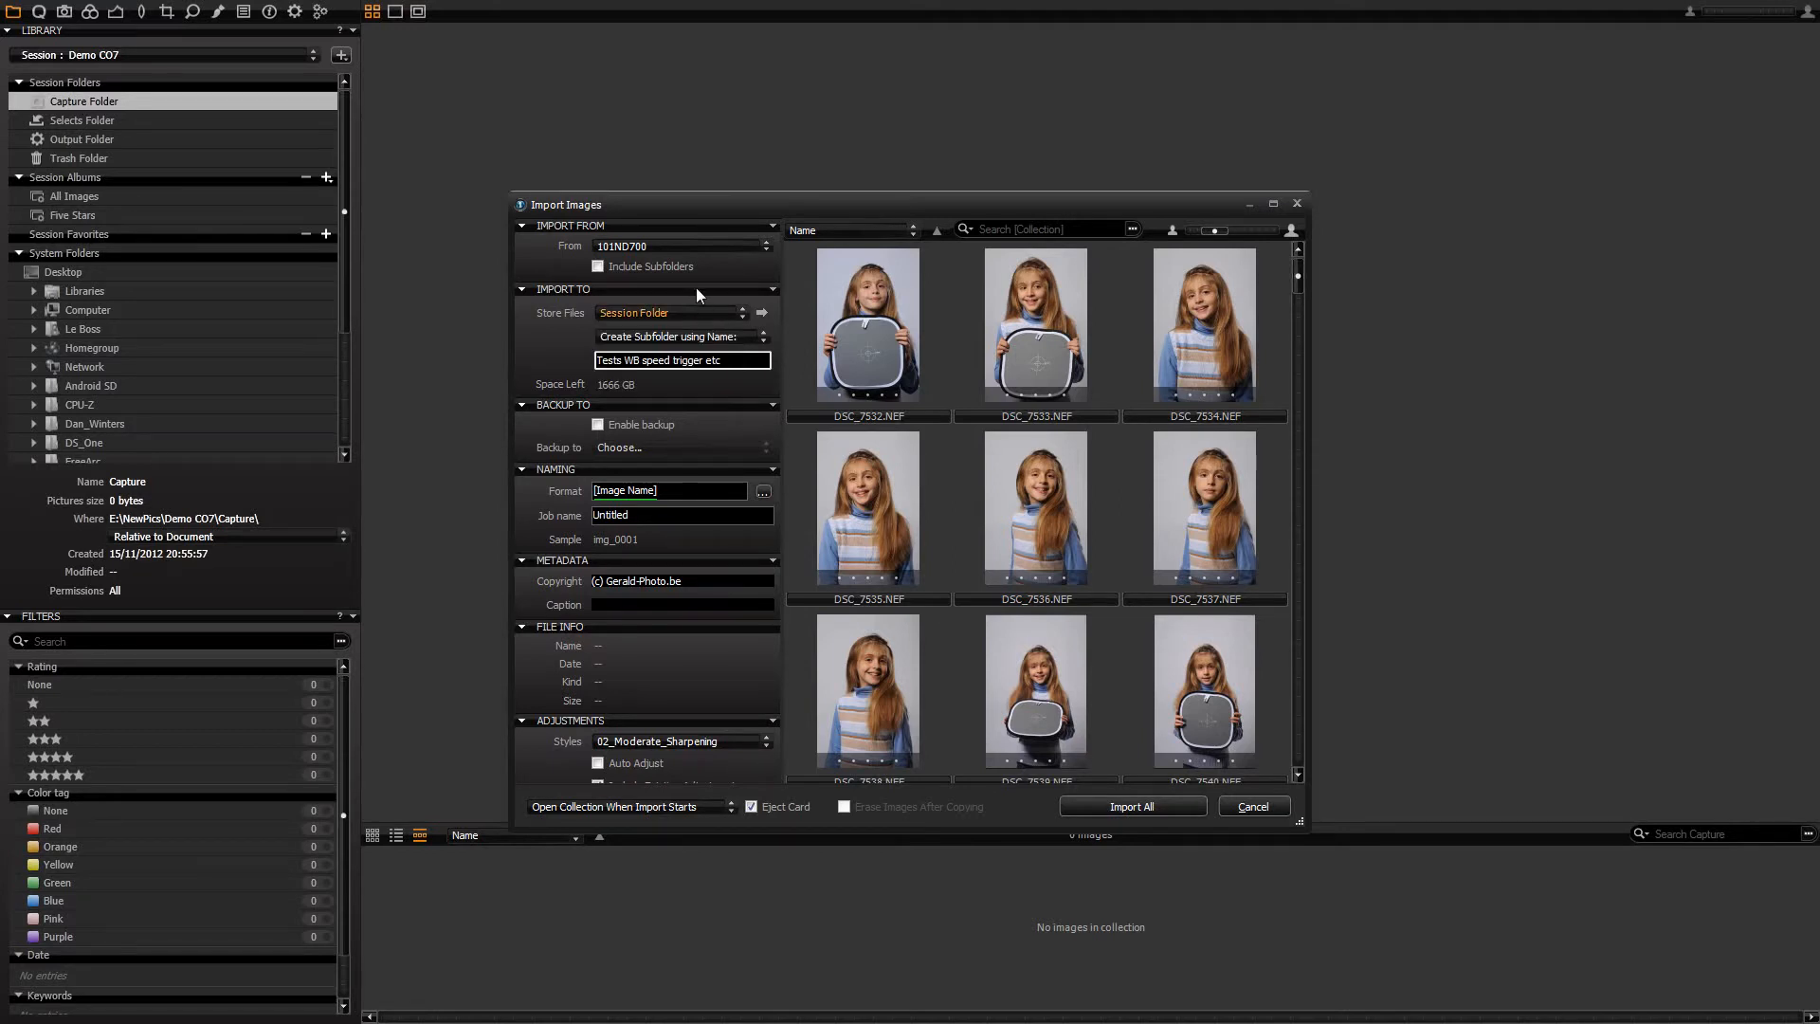
click(713, 343)
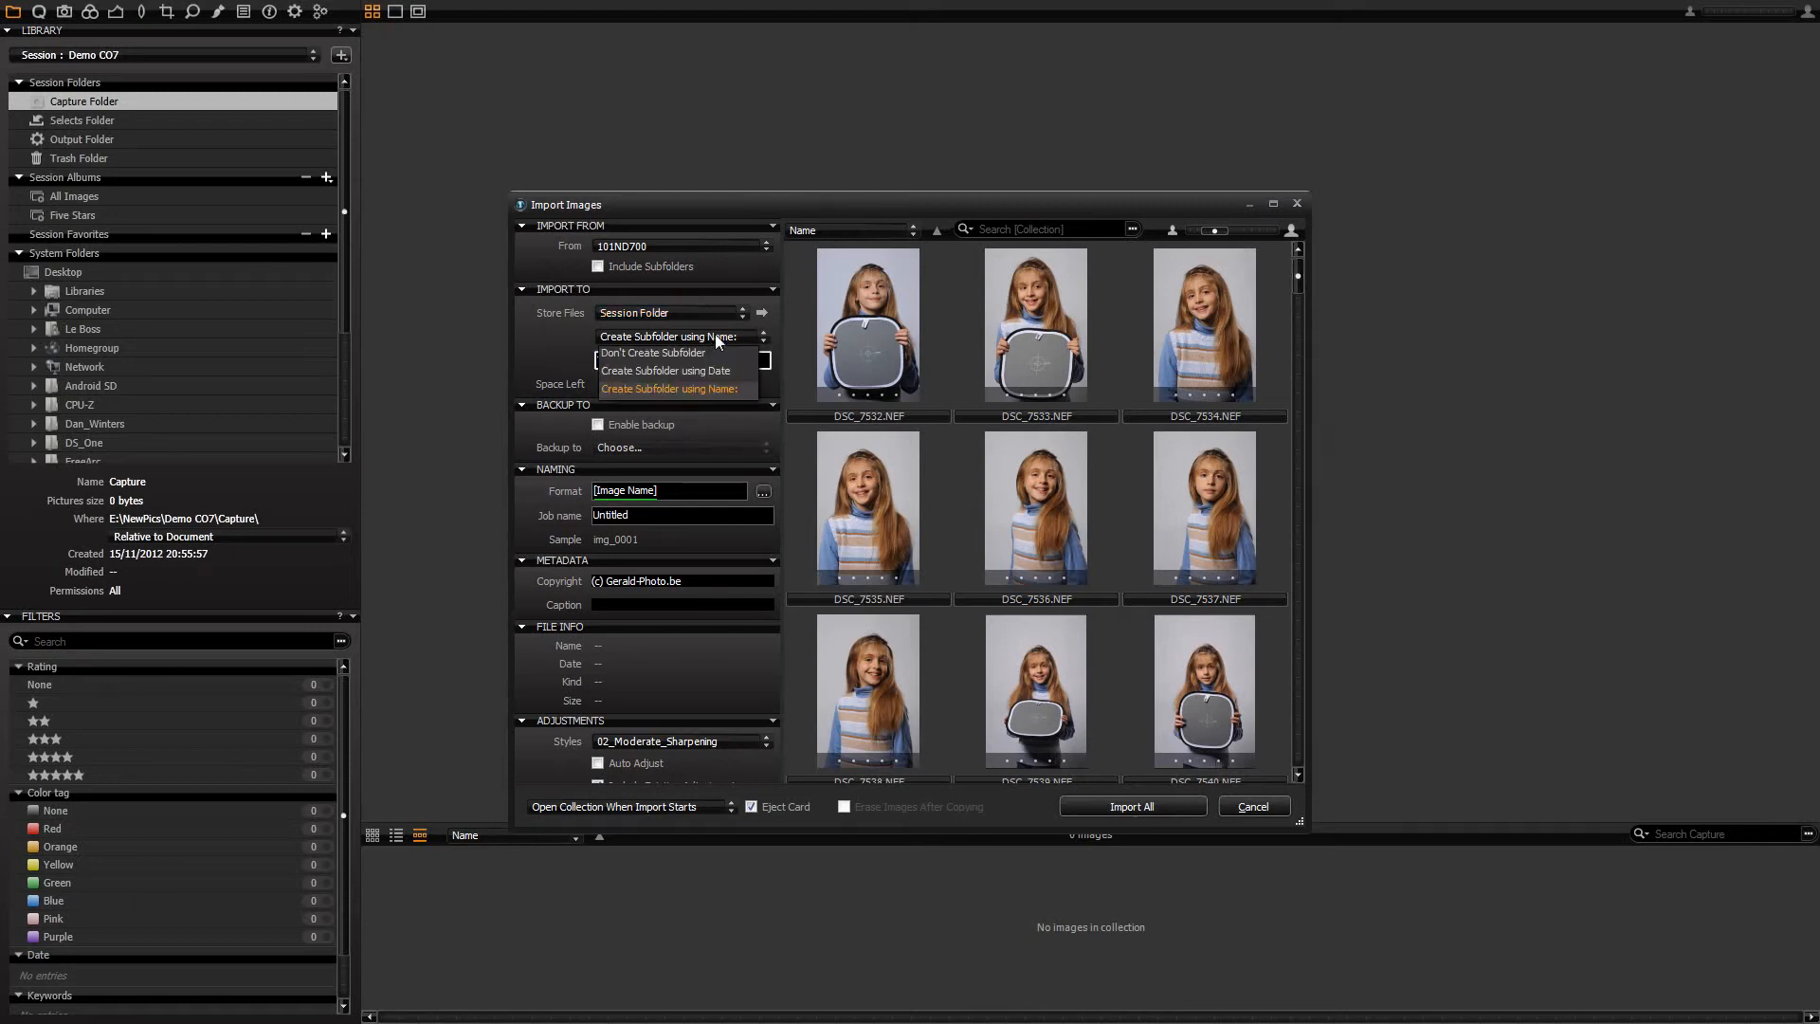
click(684, 390)
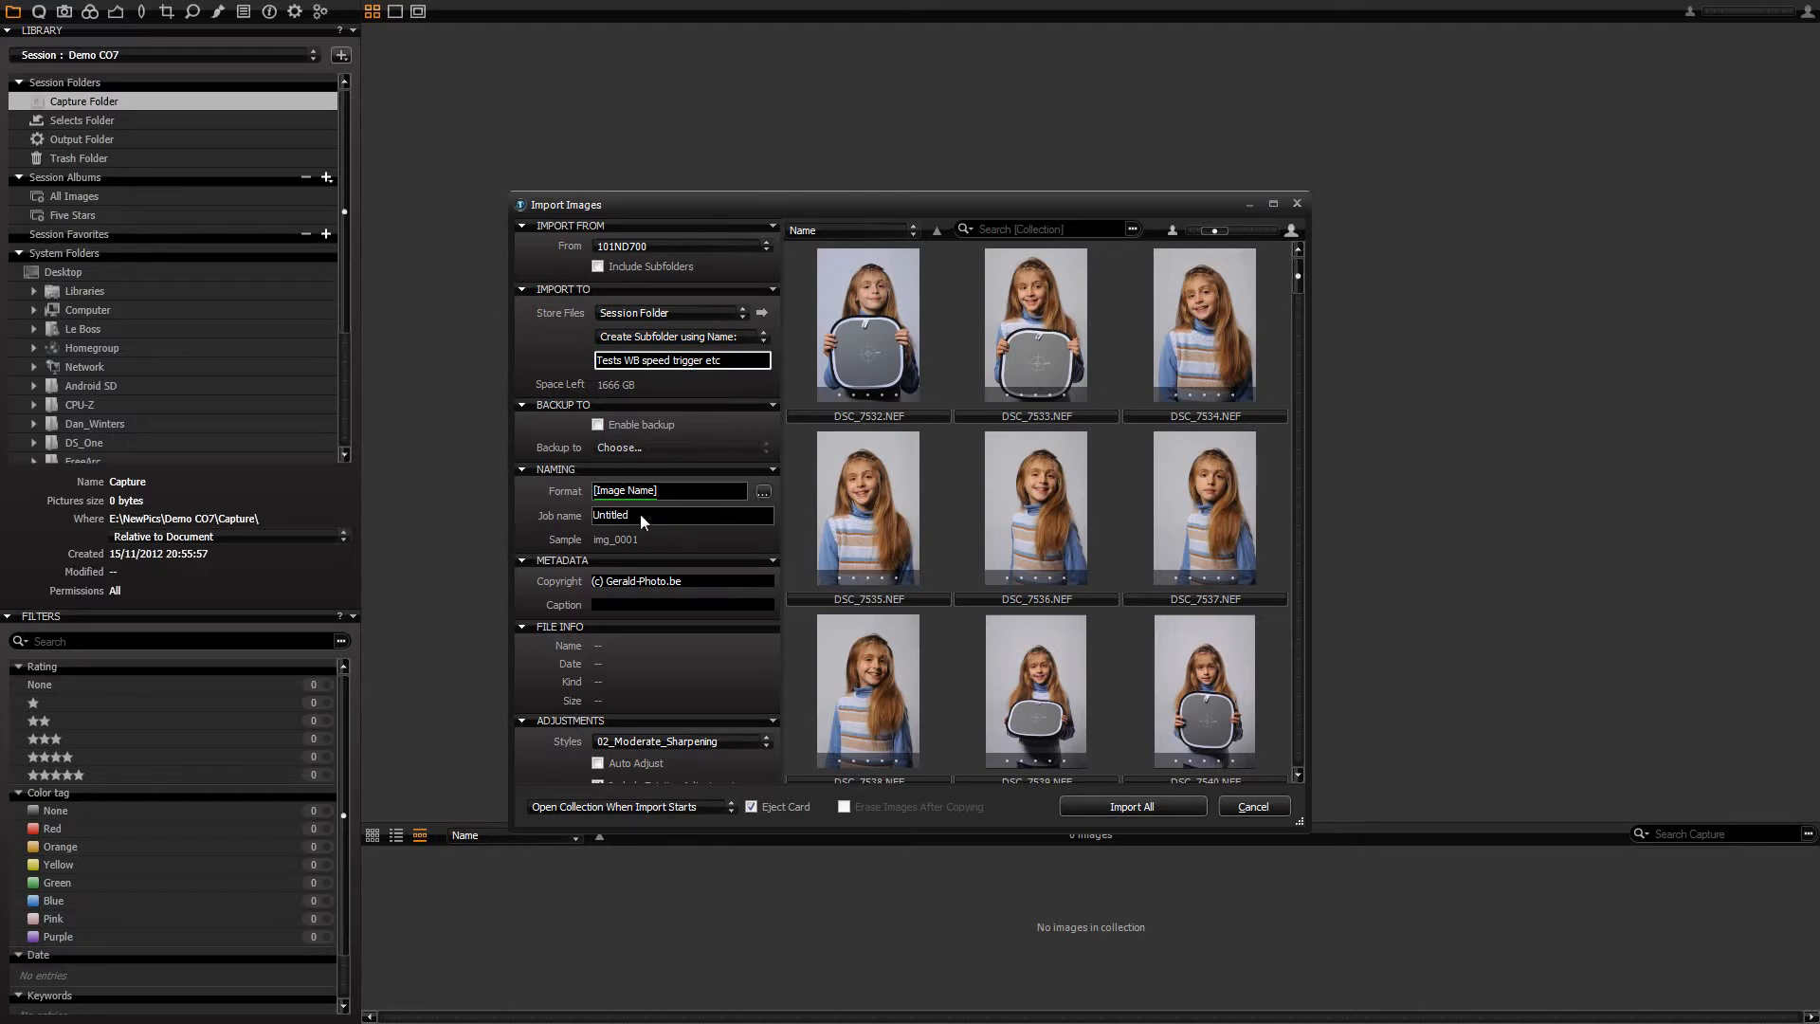
- Set the import job name to "Tests en tout genre" and select the first photo, DSC_7532.NEF
text(Tests en touty genre)
key(Left)
key(Left)
key(Left)
key(Left)
key(Left)
key(Left)
key(BackSpace)
click(896, 347)
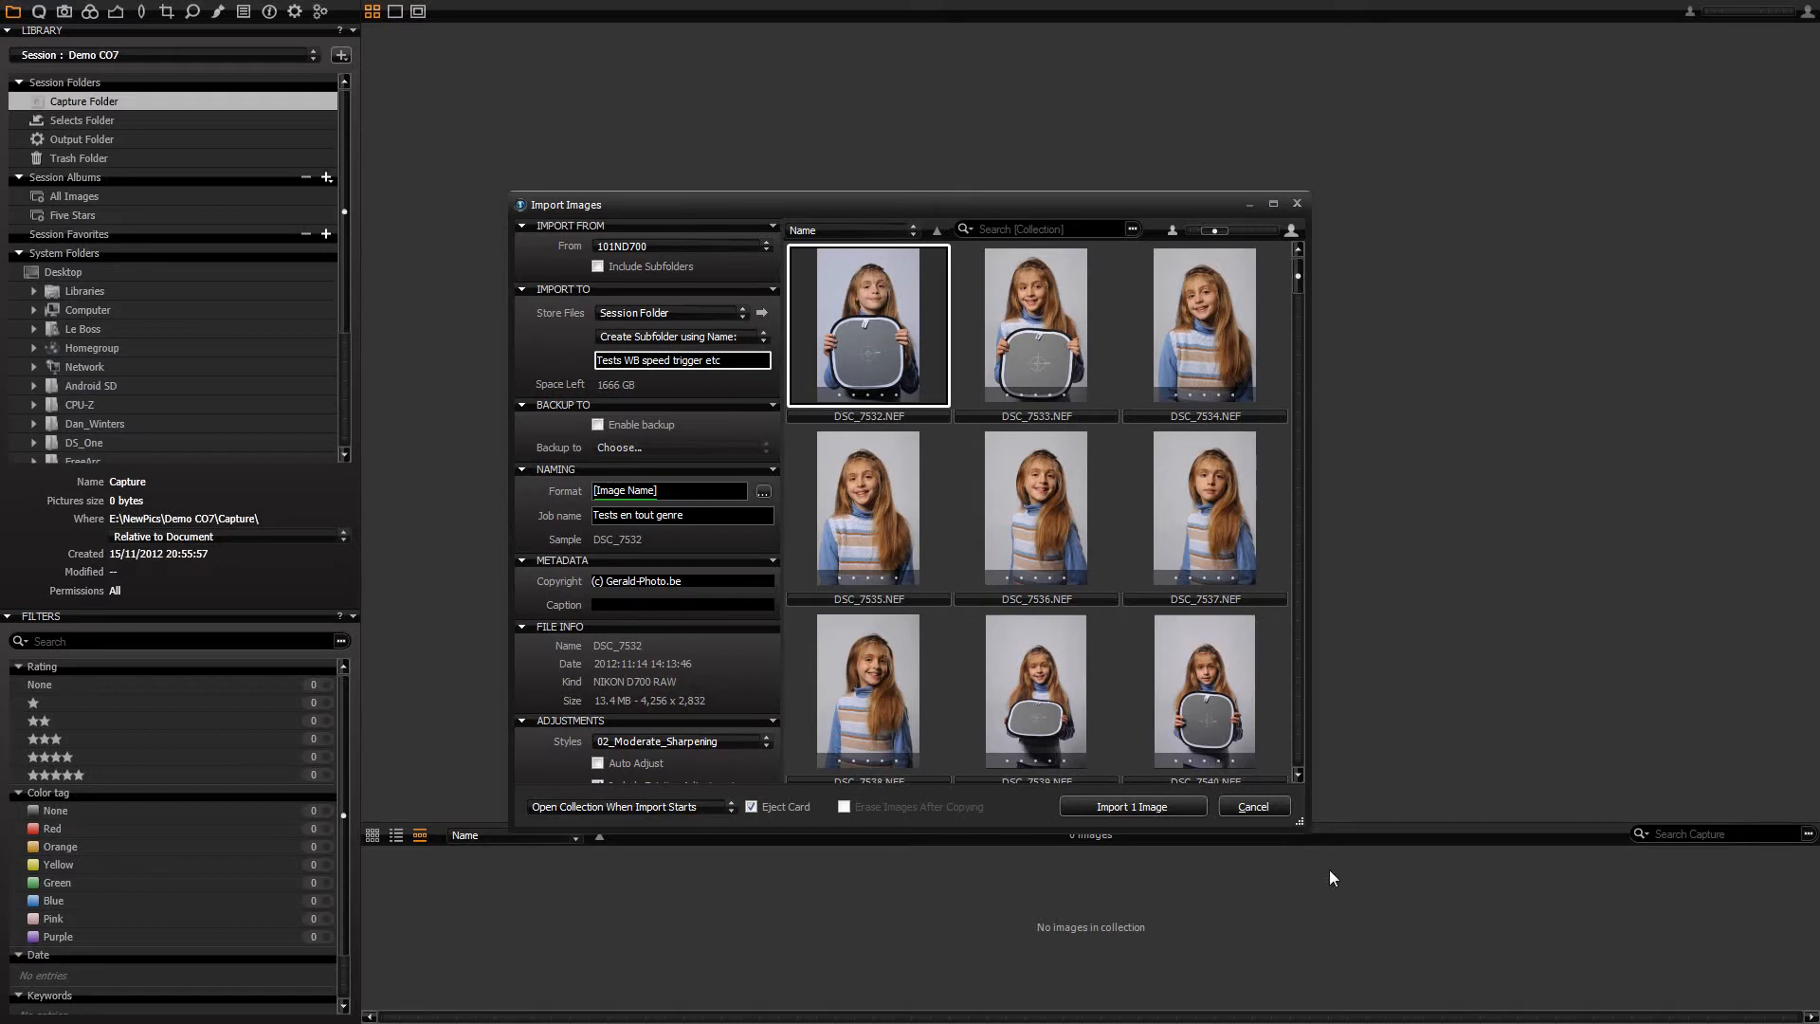
- Enlarge the import dialog to reveal all adjustment options and add the Default user style
drag(1310, 834, 1352, 909)
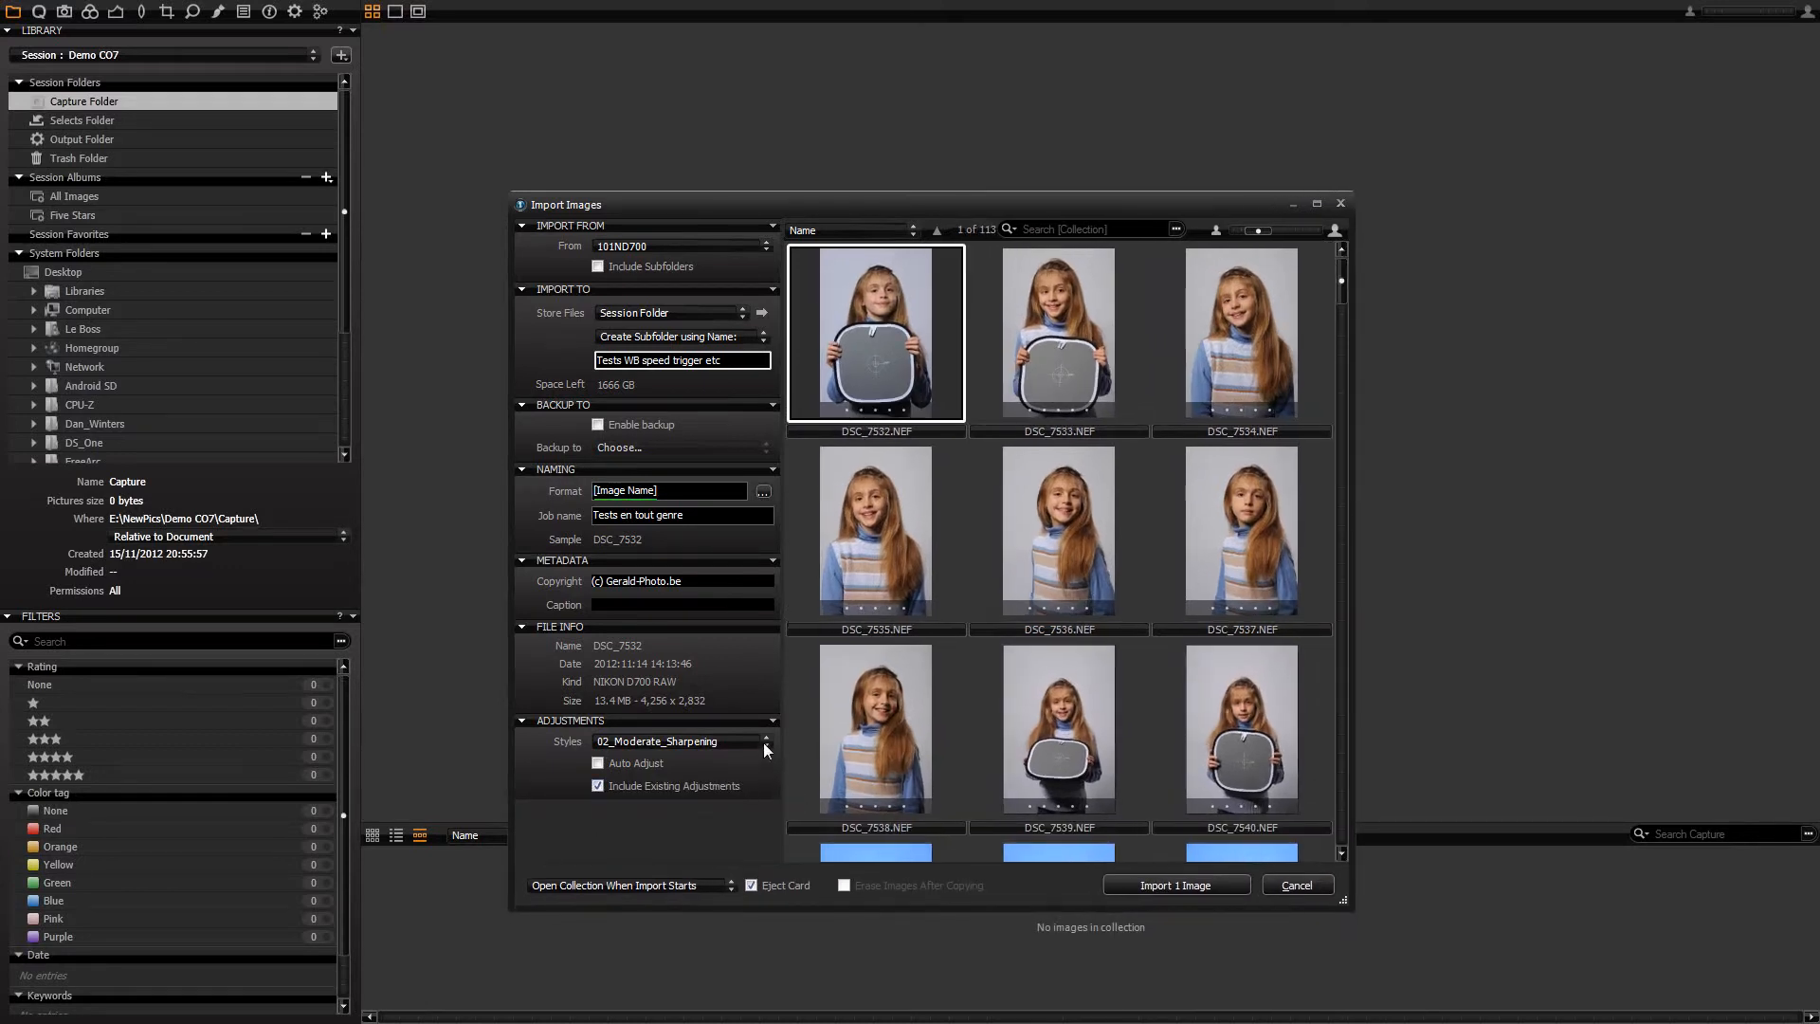
click(768, 738)
mouse_move(668, 822)
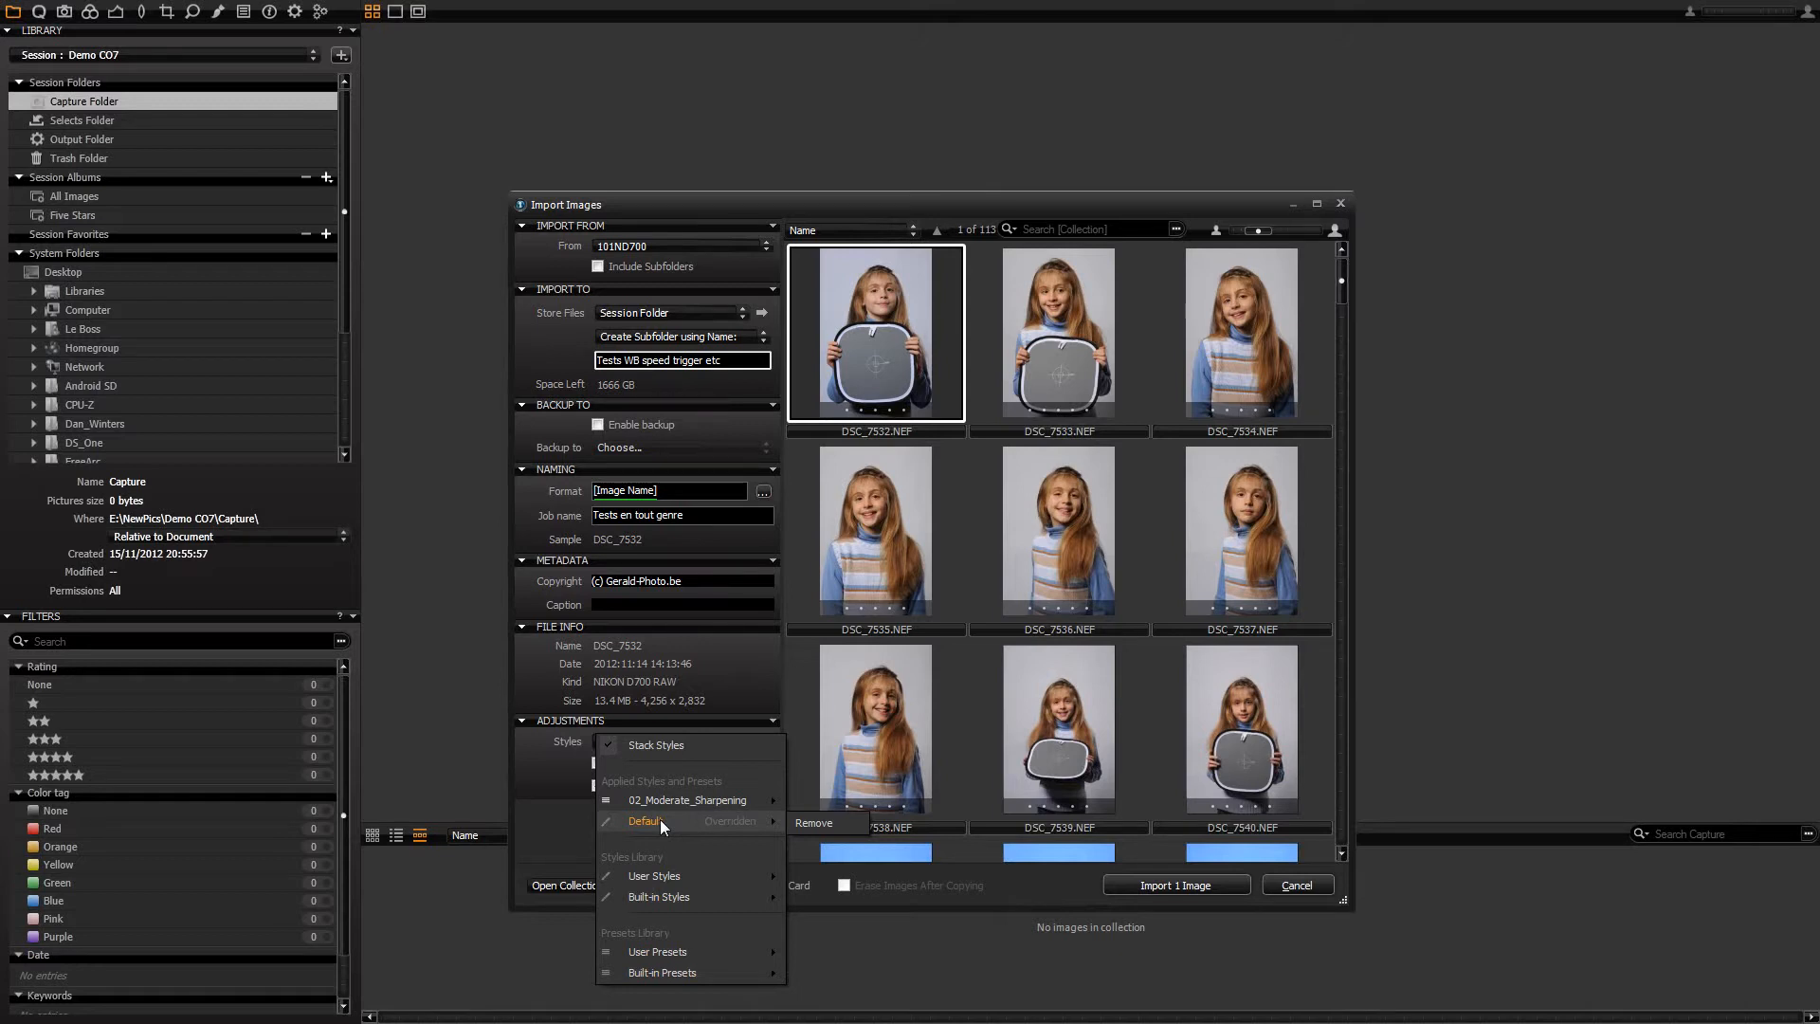
mouse_move(663, 959)
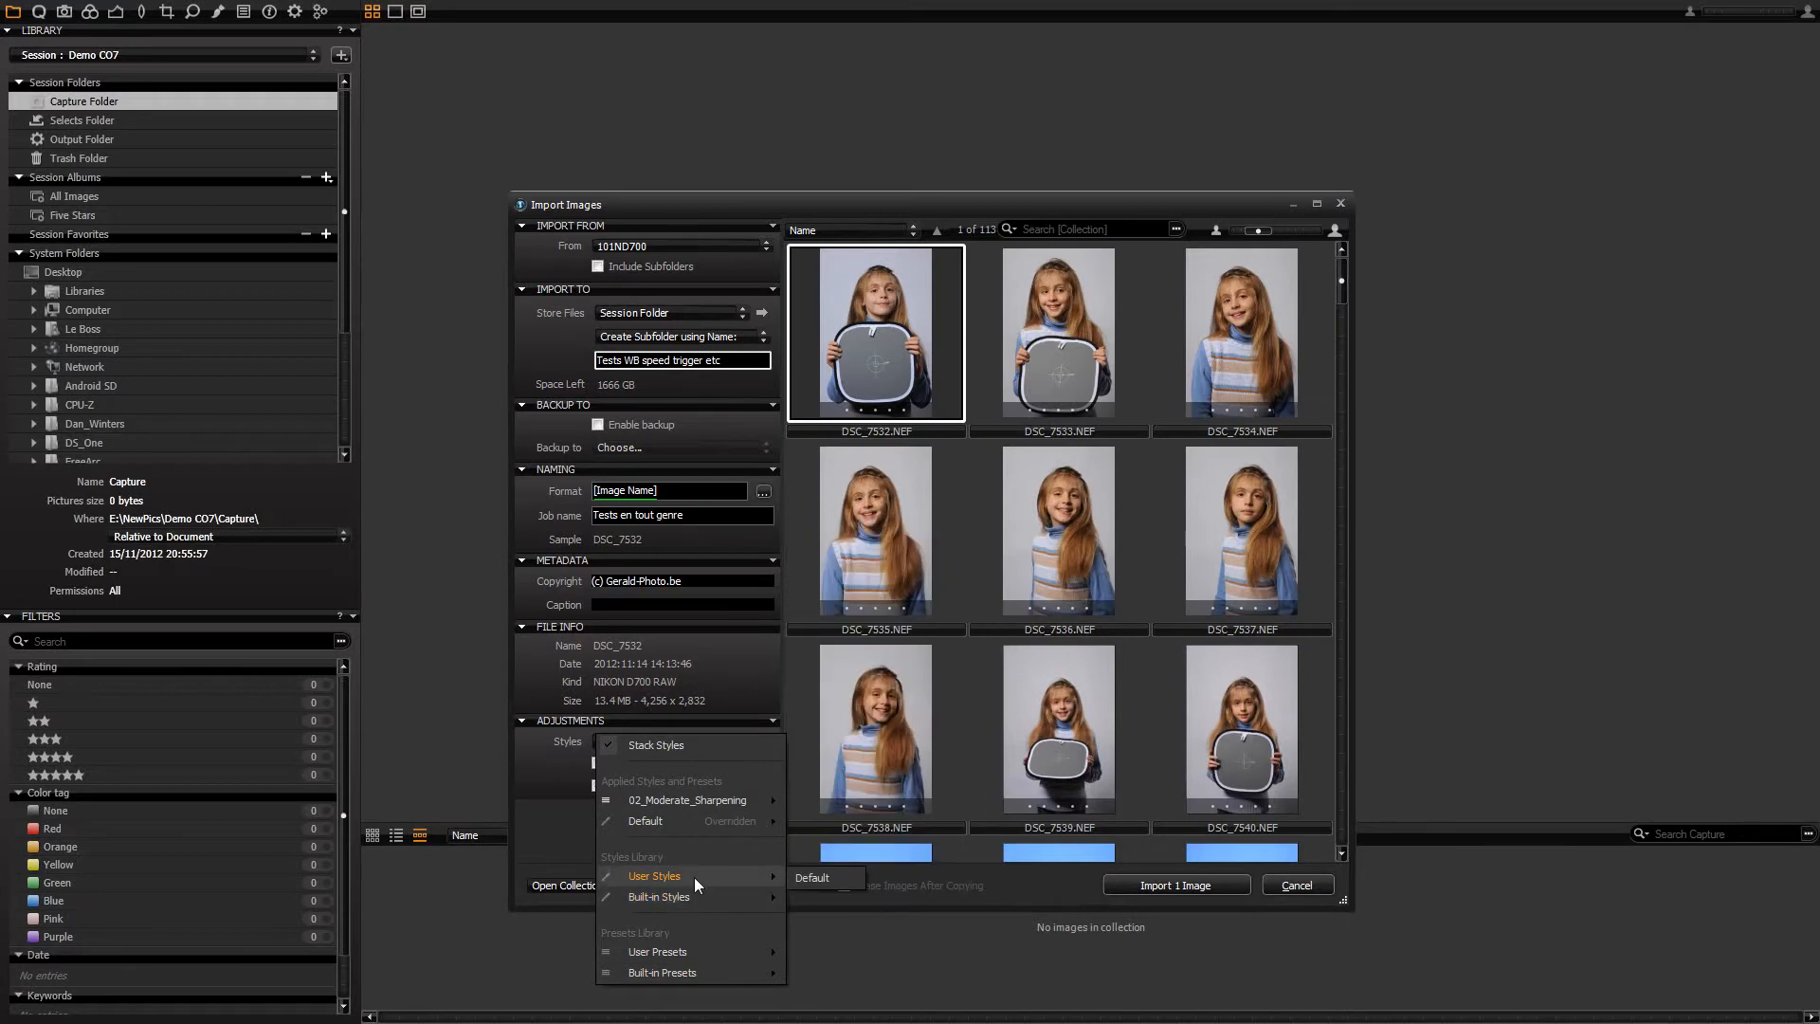
click(812, 879)
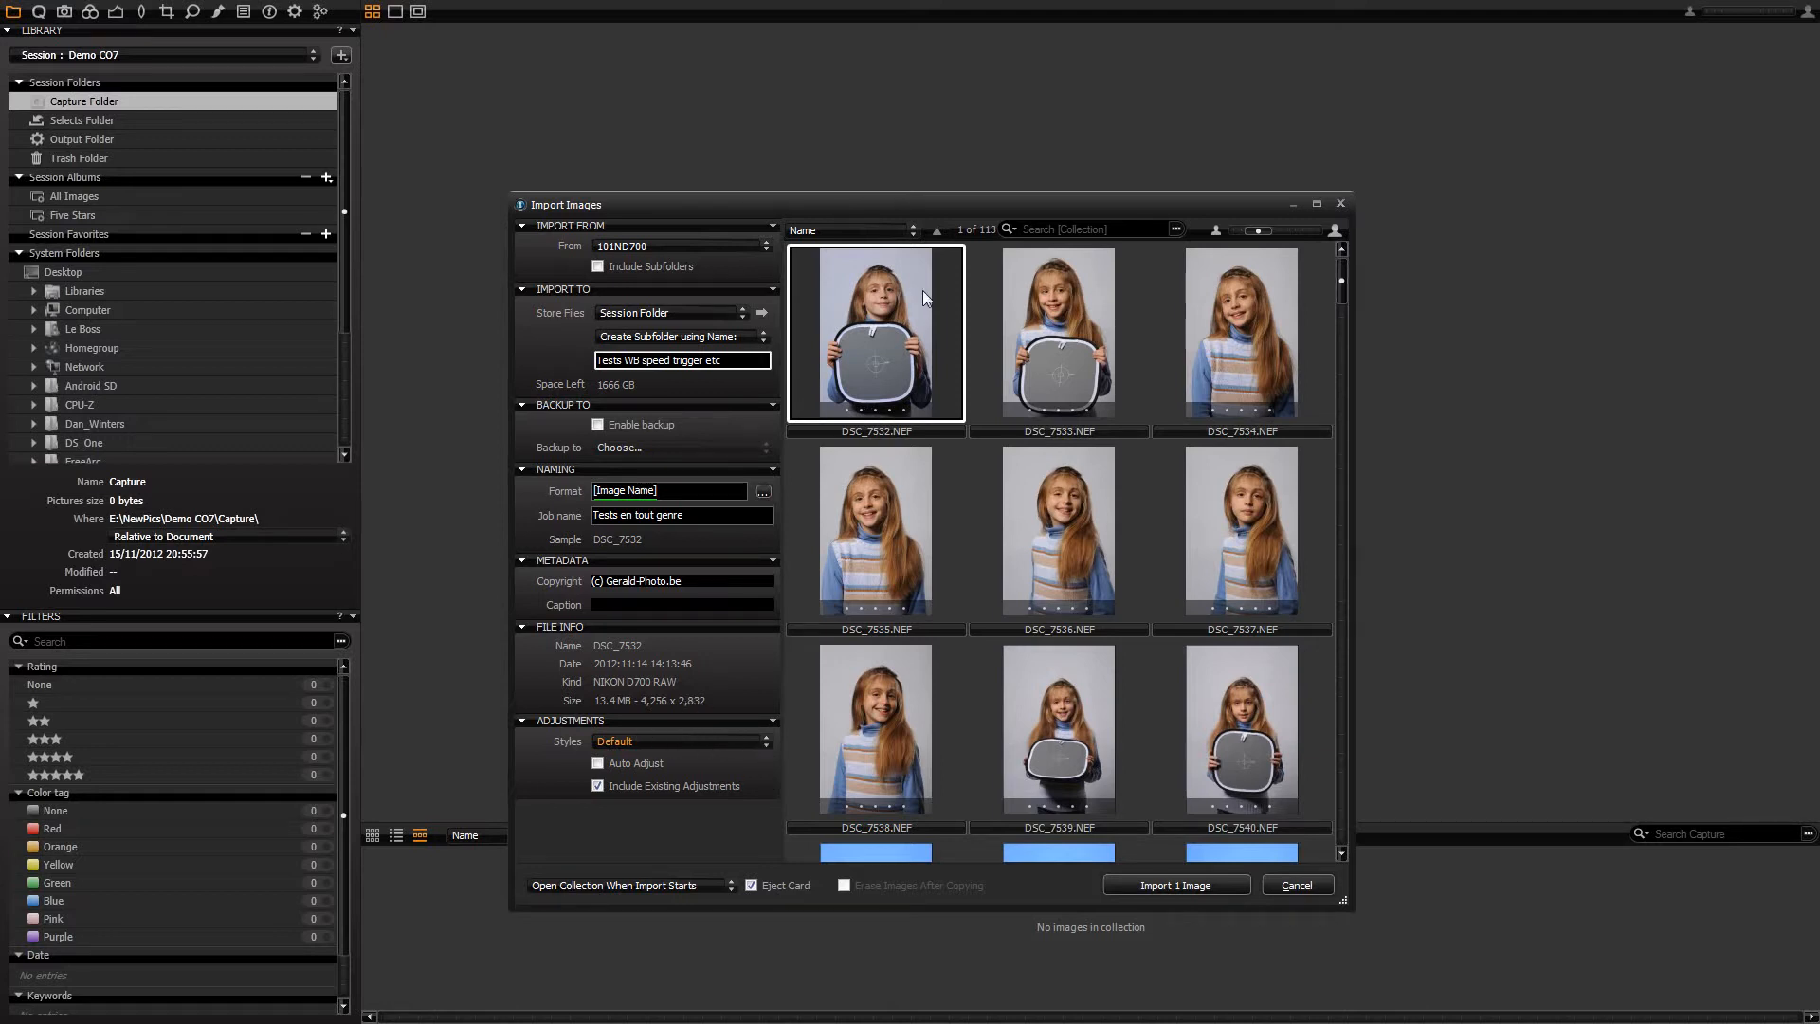
- Try to add the user sharpening preset 02_Moderate_Sharpening to the import adjustments
click(766, 740)
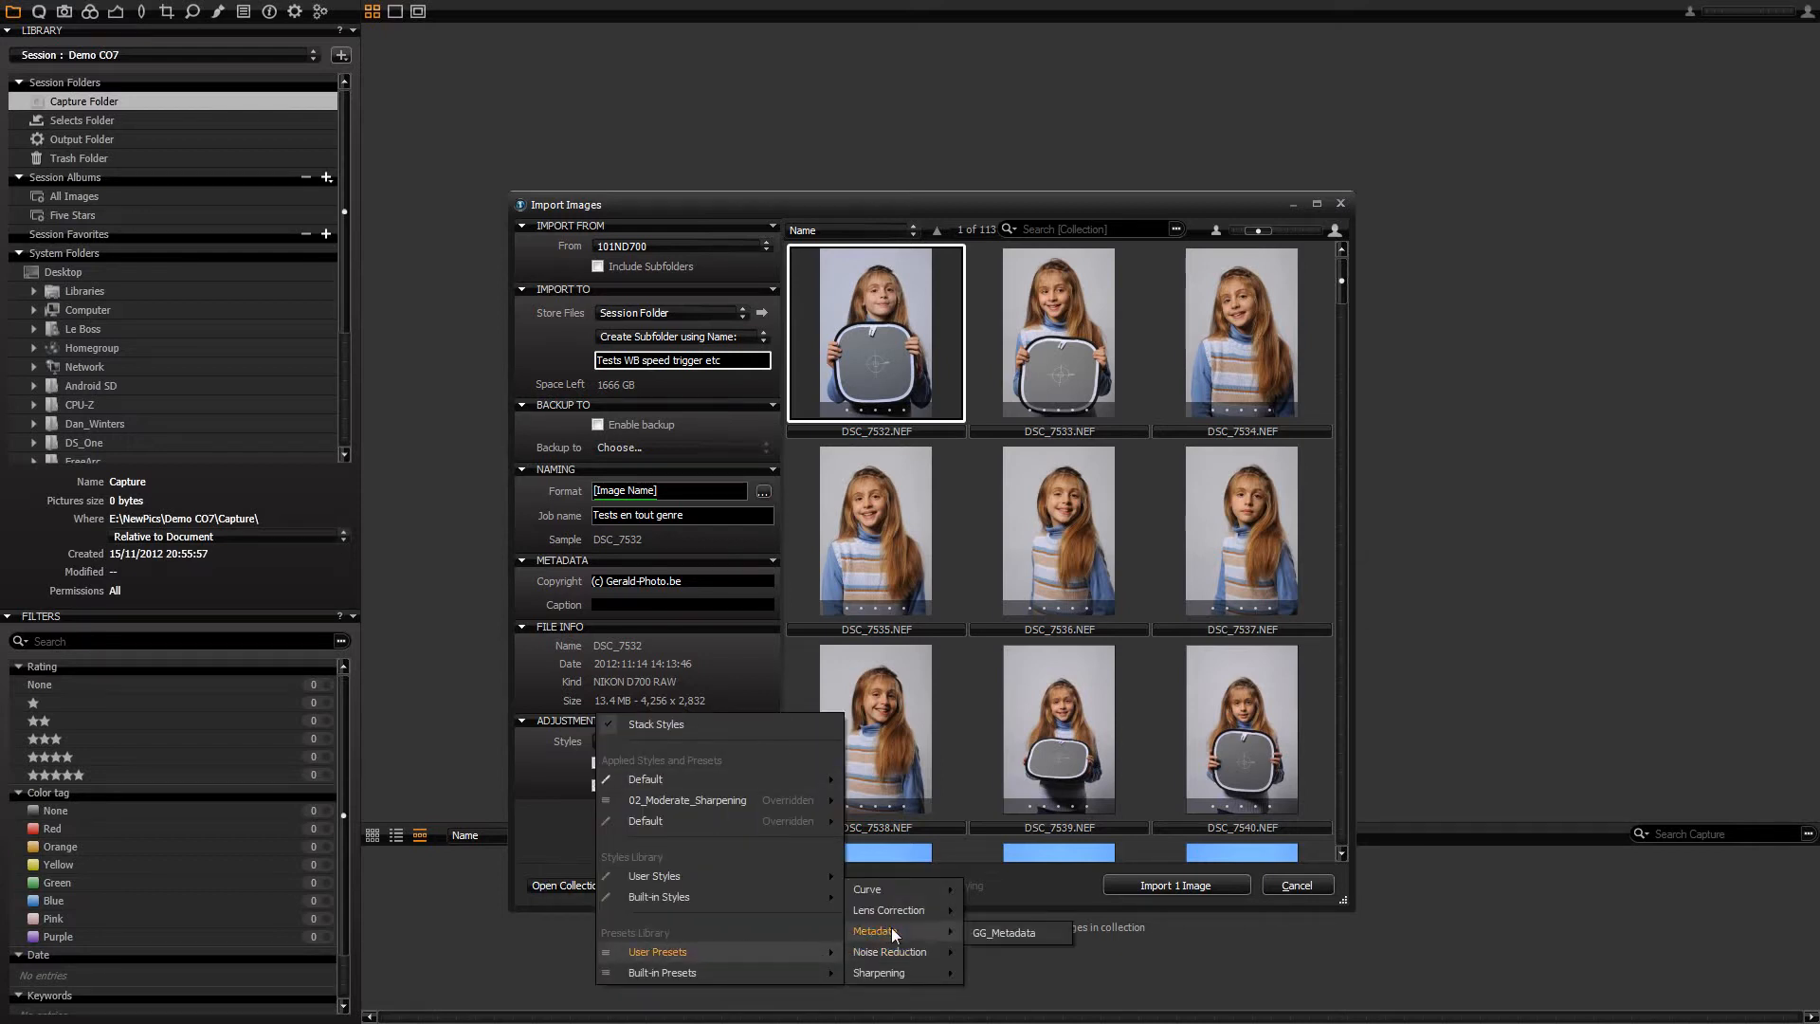
mouse_move(895, 974)
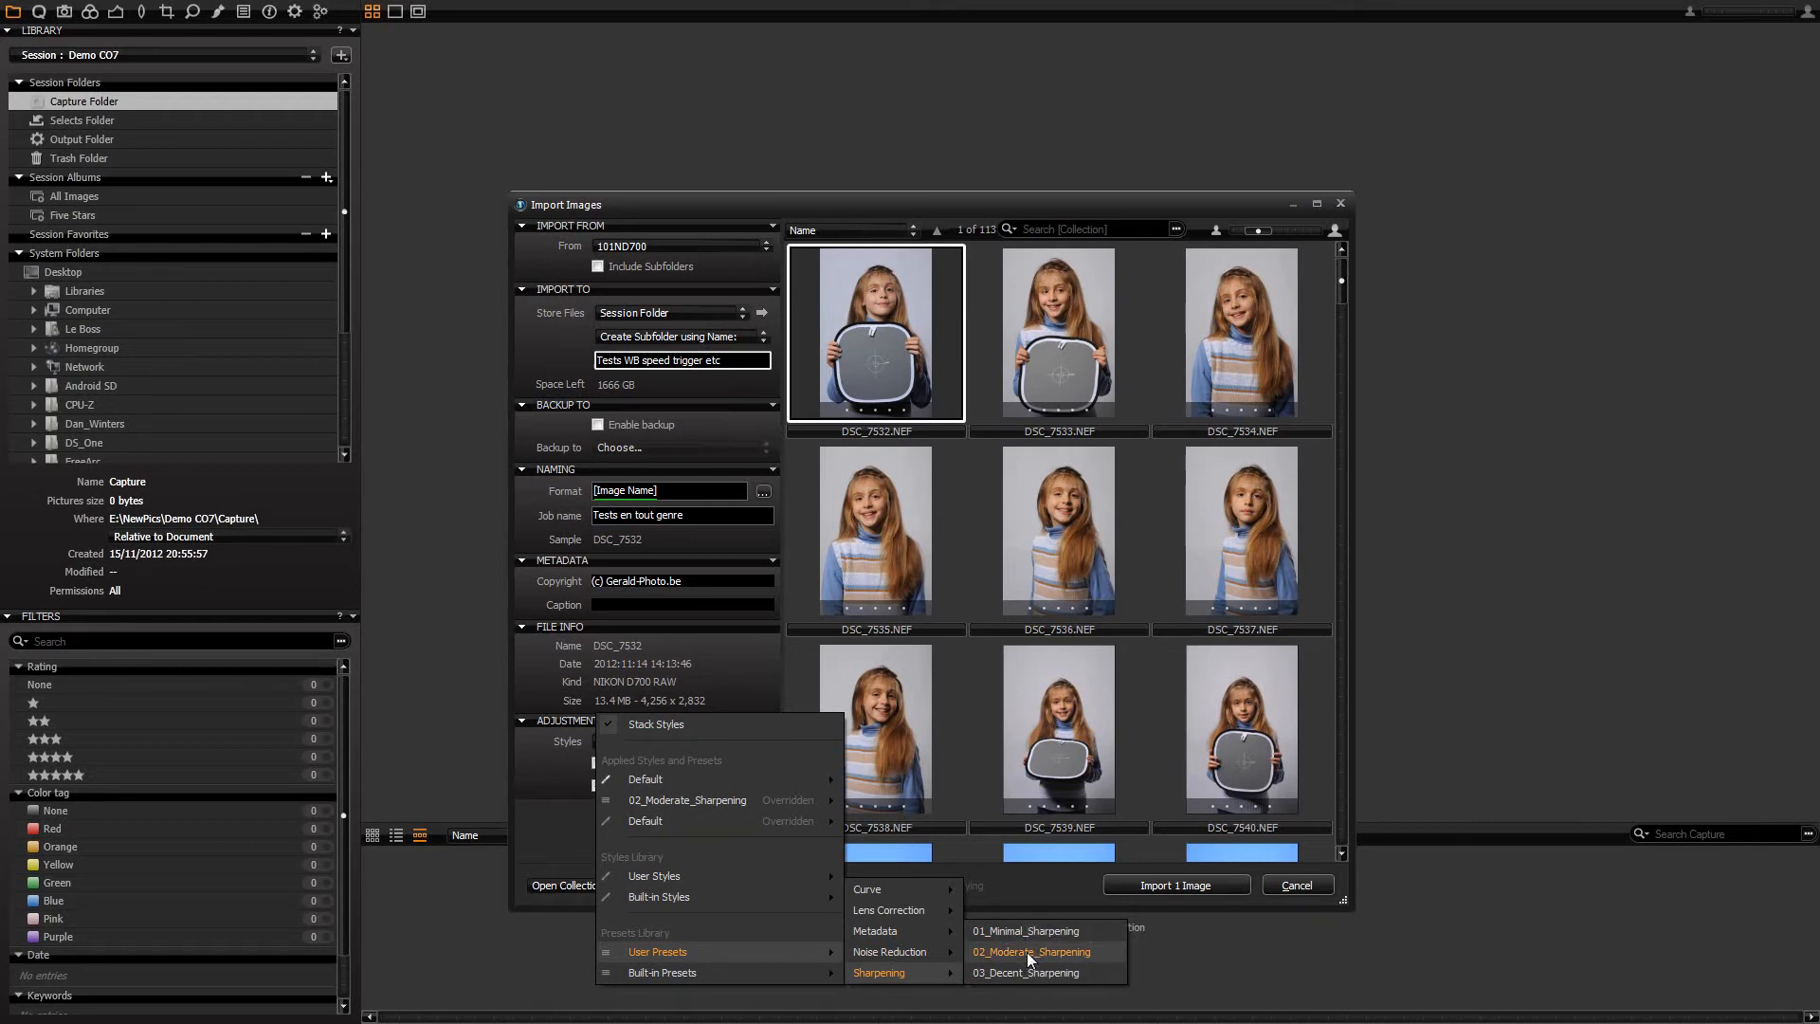
click(992, 957)
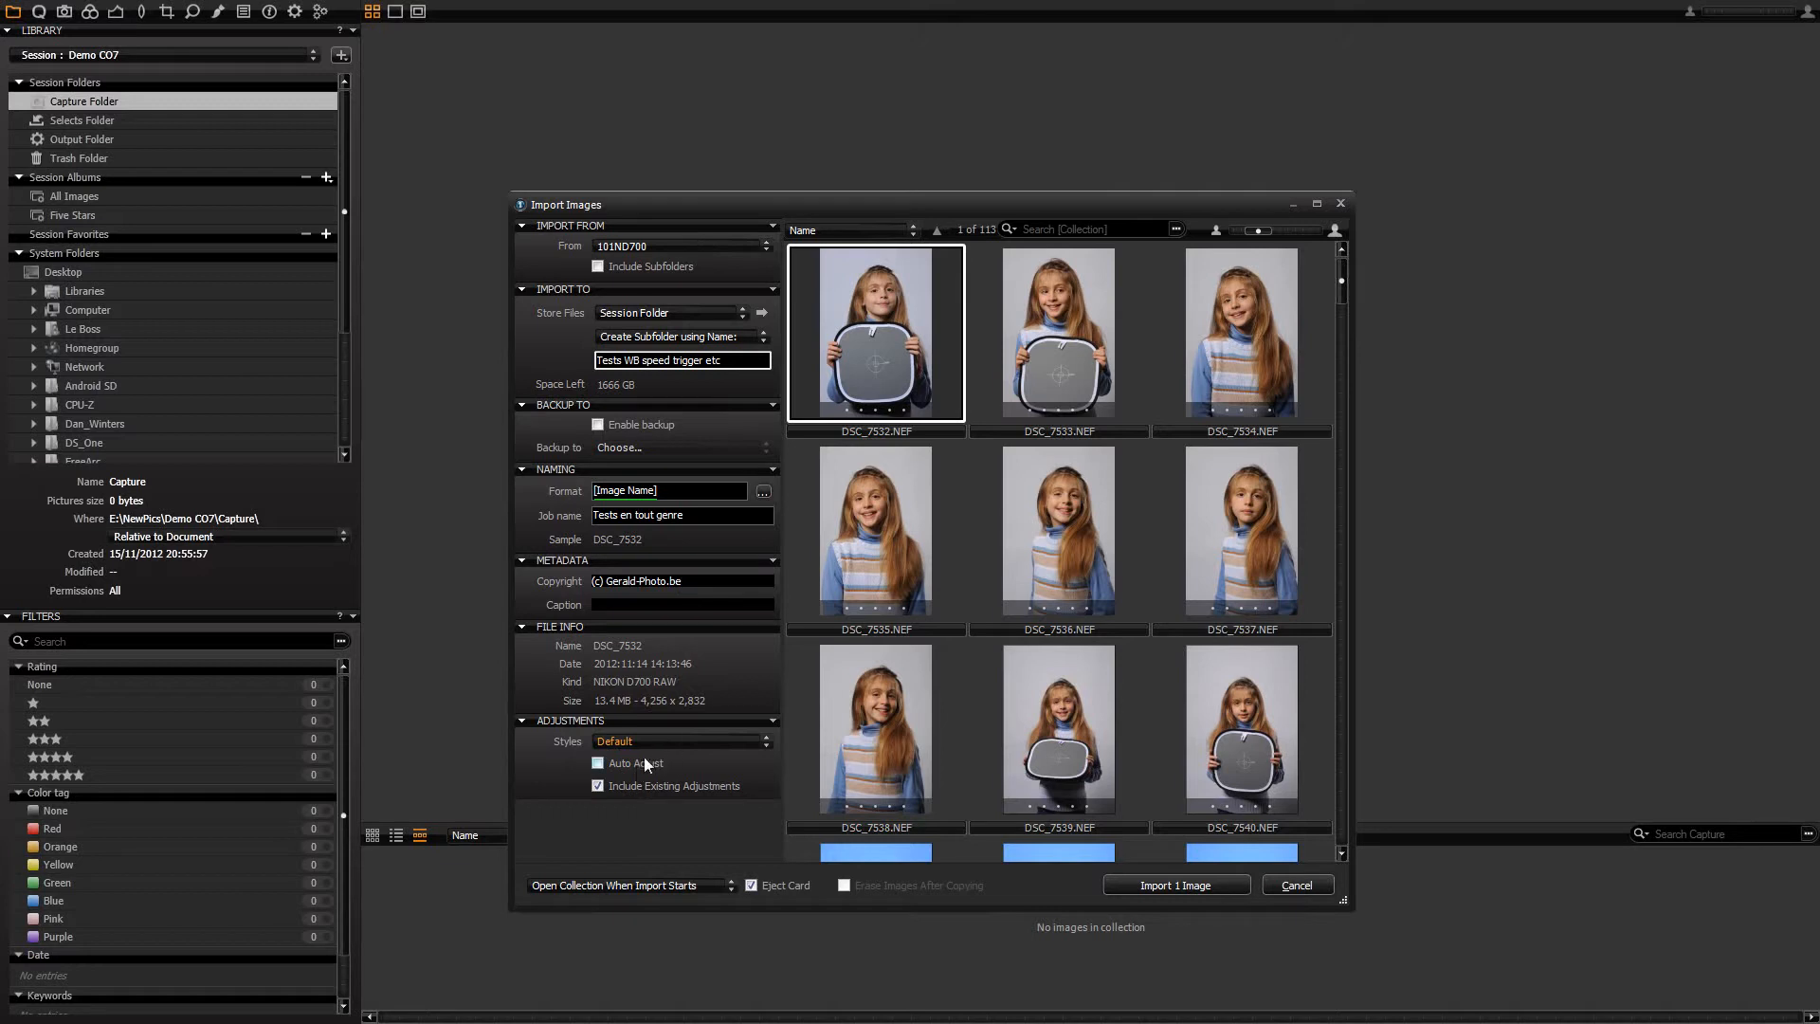
- Turn off style stacking for the import and apply only the Default user style
click(764, 741)
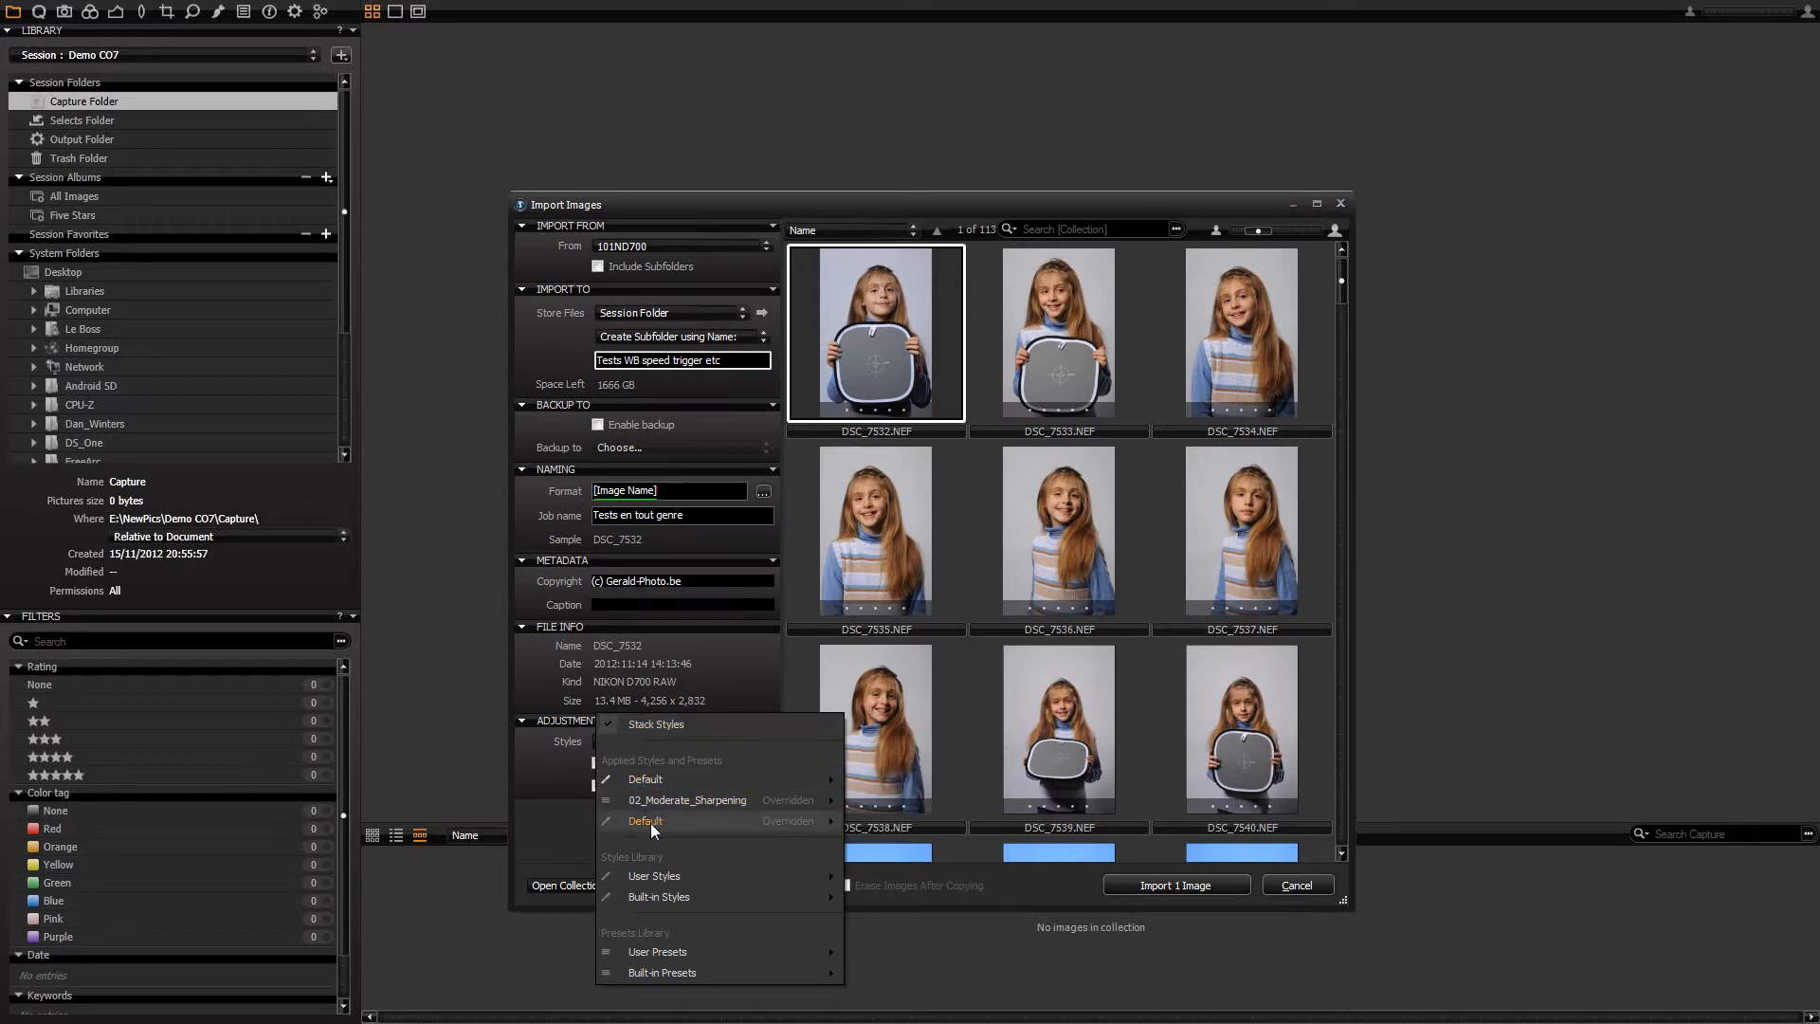
mouse_move(673, 783)
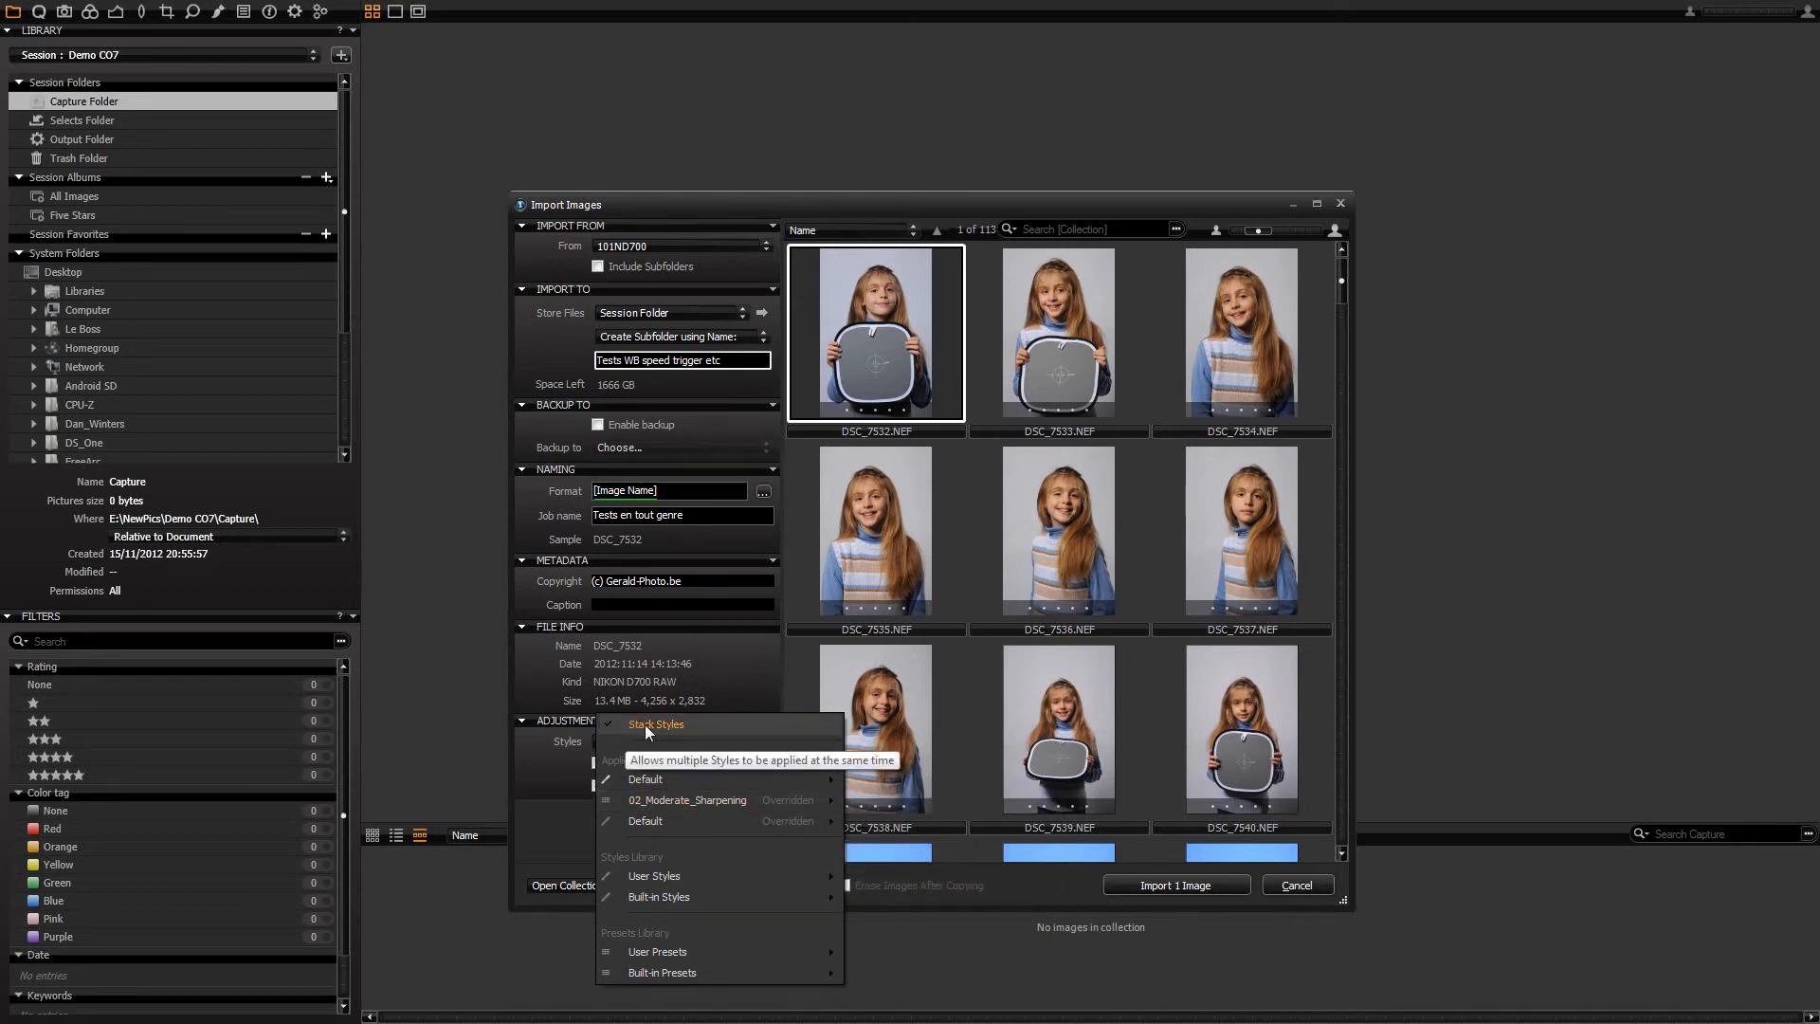
click(644, 724)
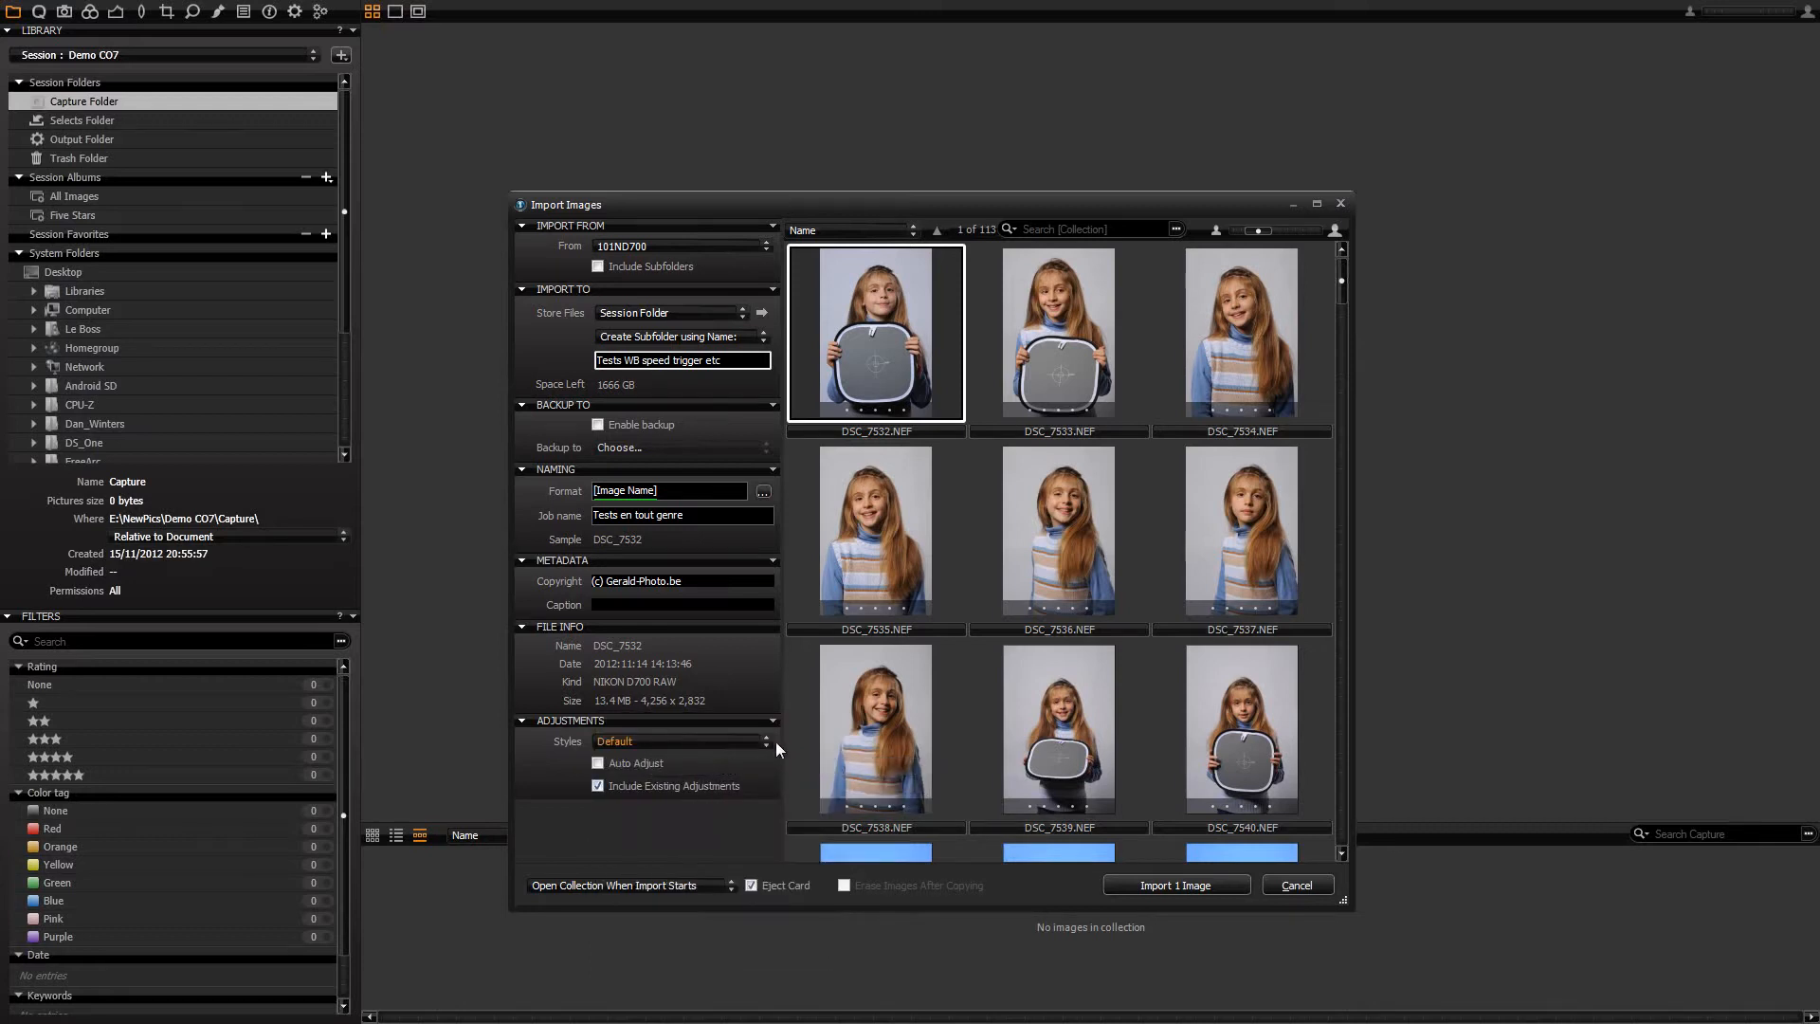
click(761, 738)
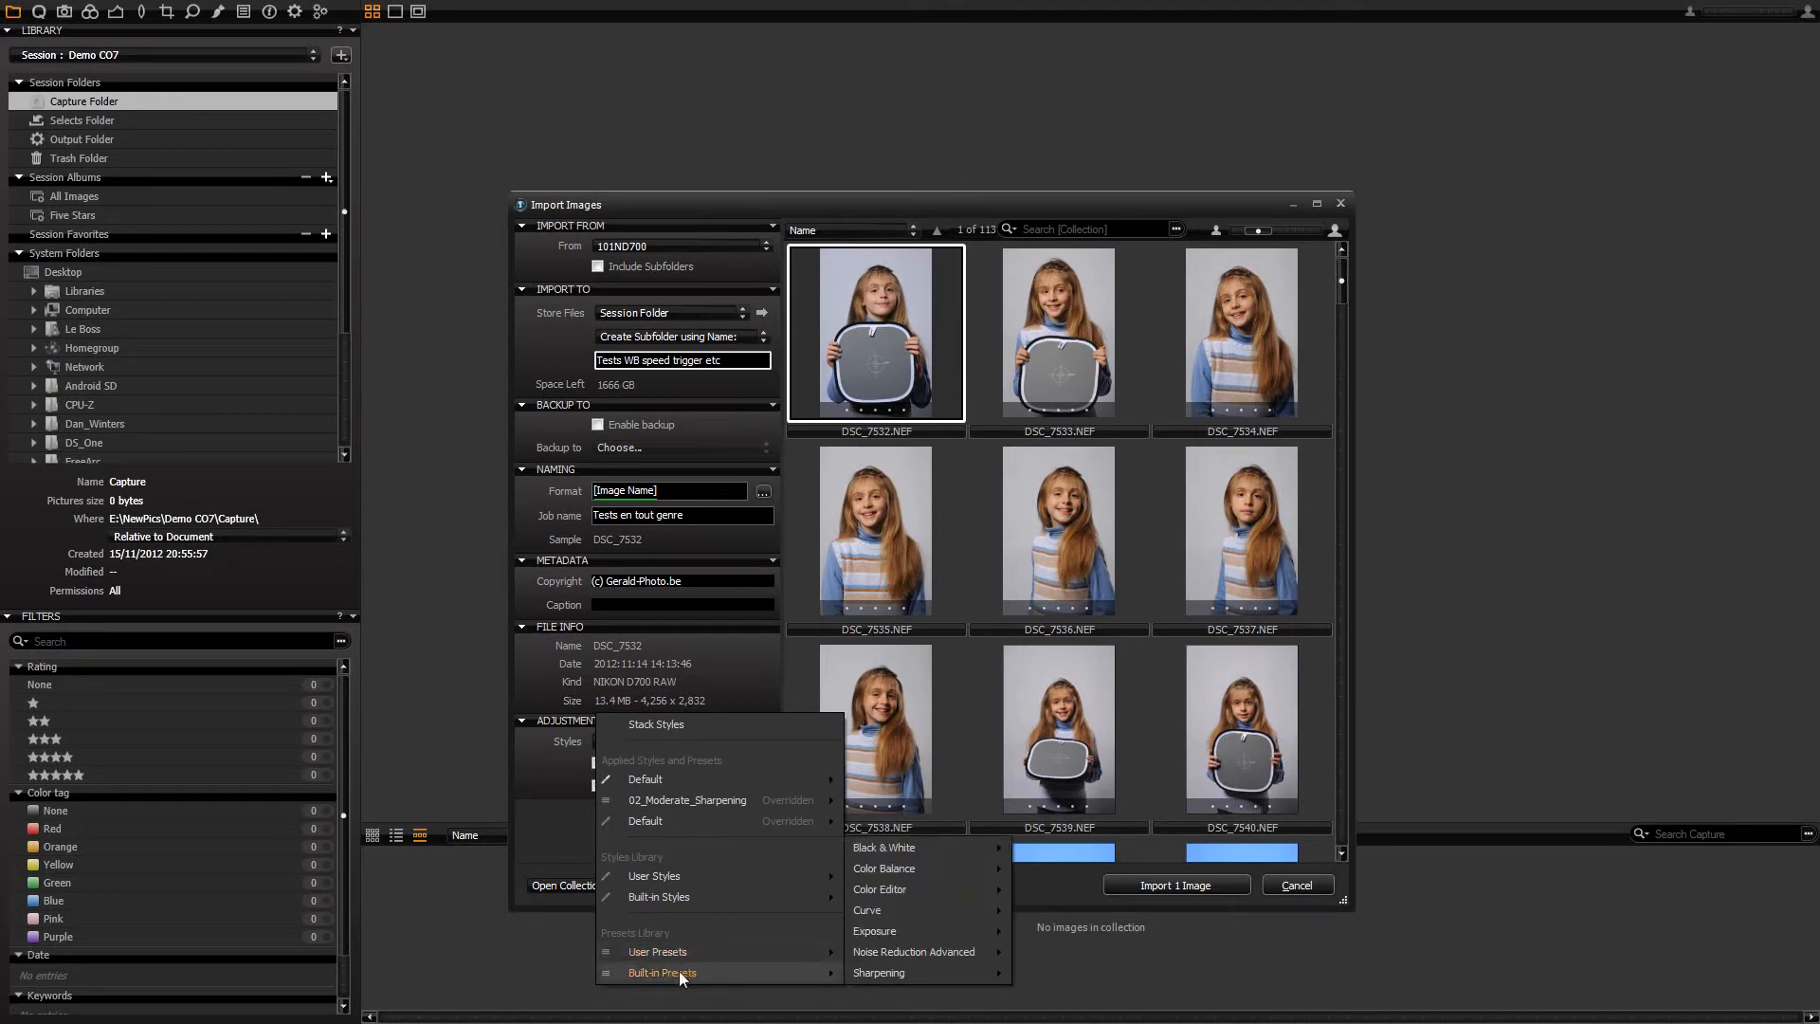
mouse_move(741, 877)
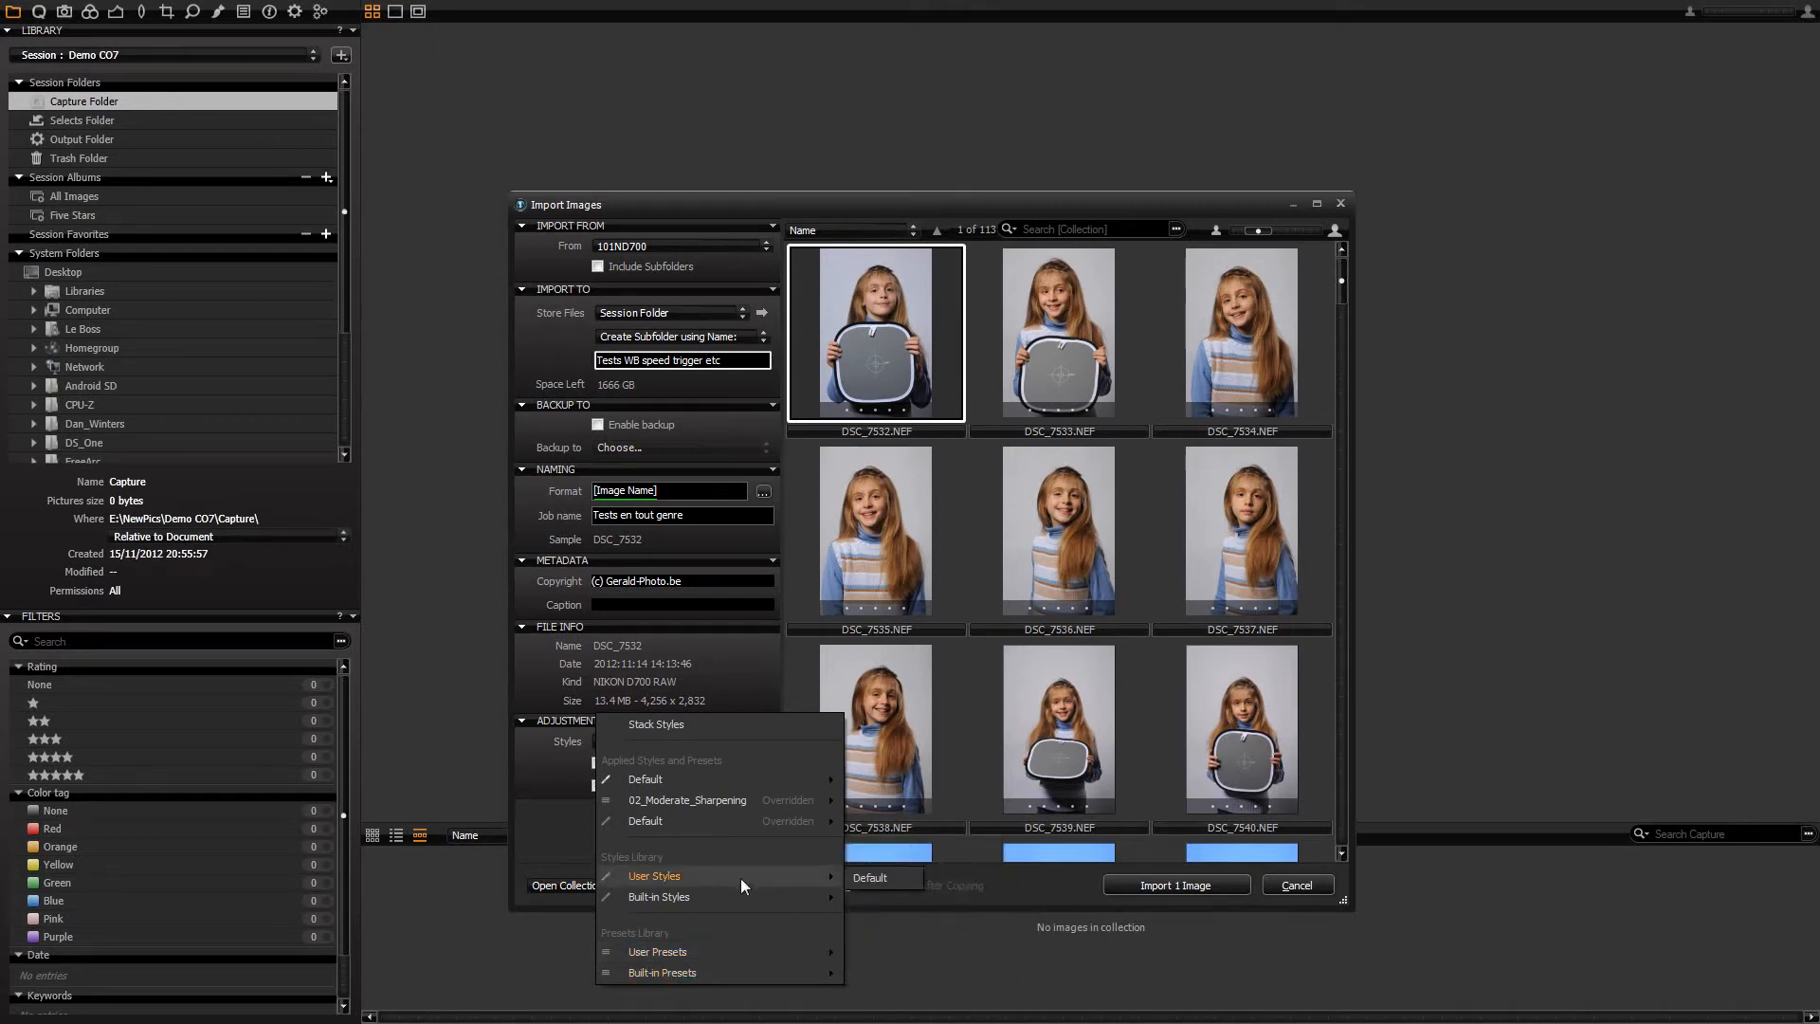
click(849, 880)
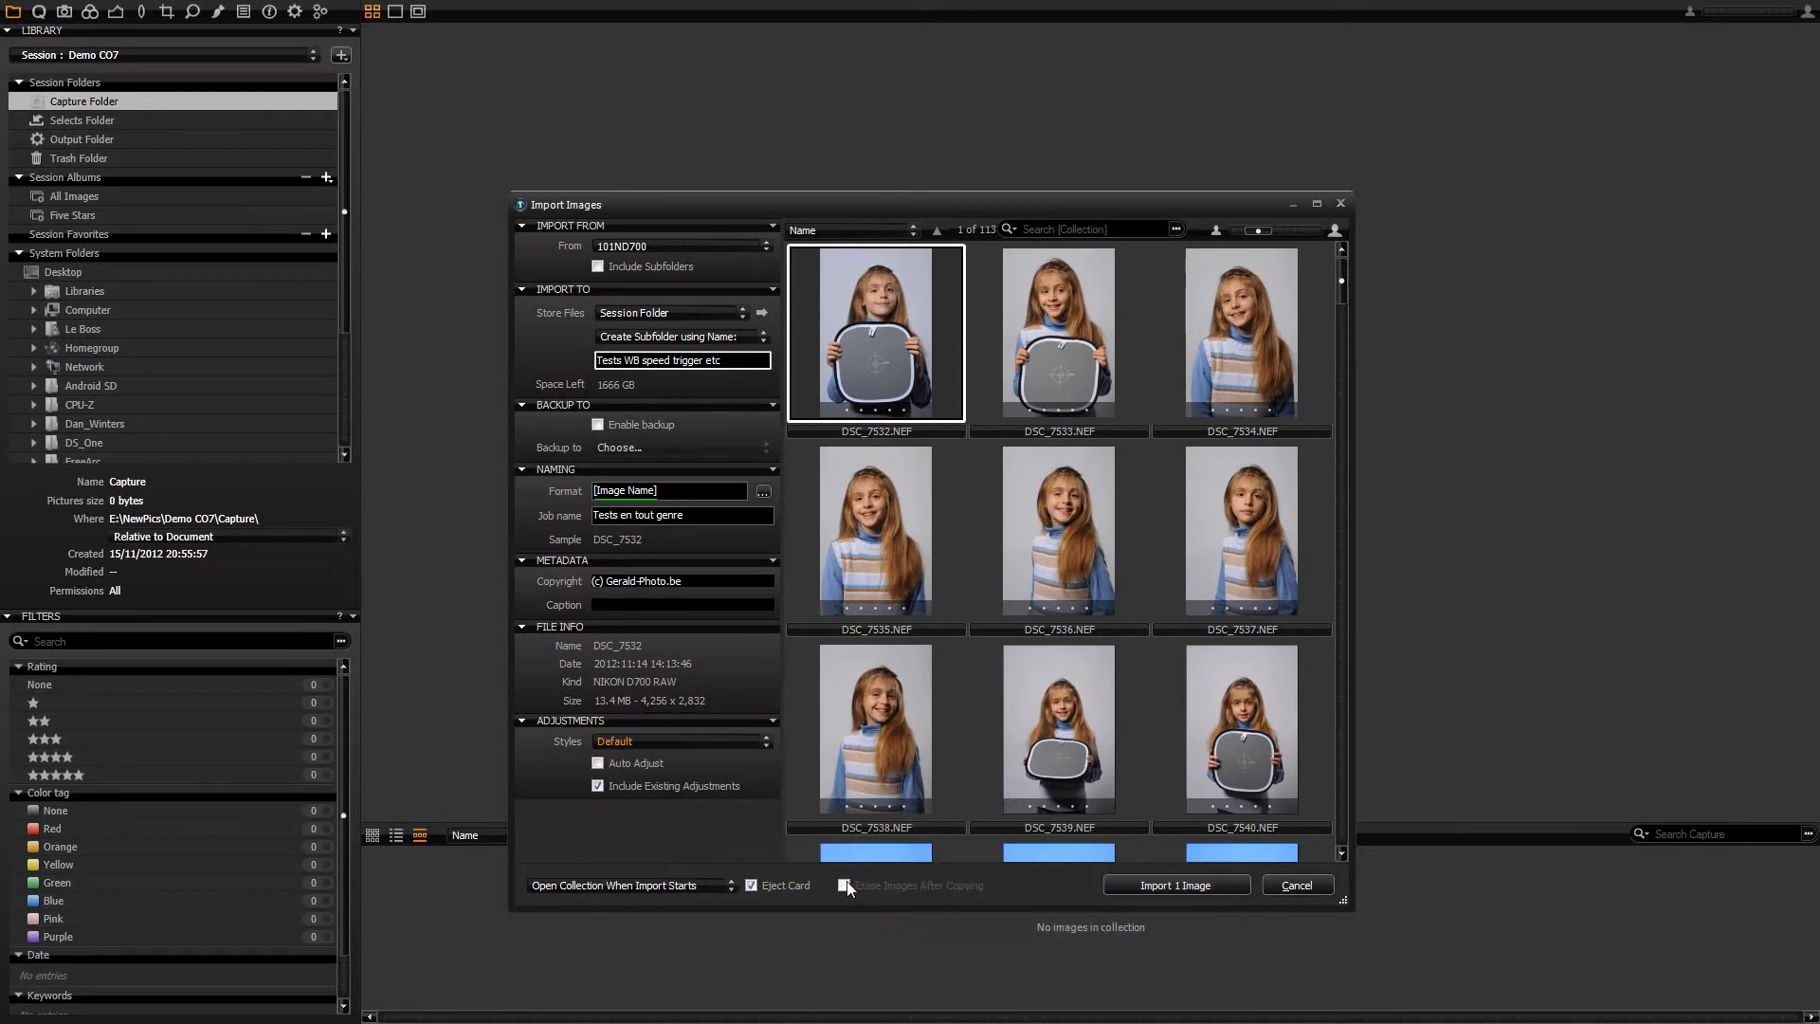
- Turn style stacking back on and add the user sharpening preset 02_Moderate_Sharpening to the Default style
click(738, 740)
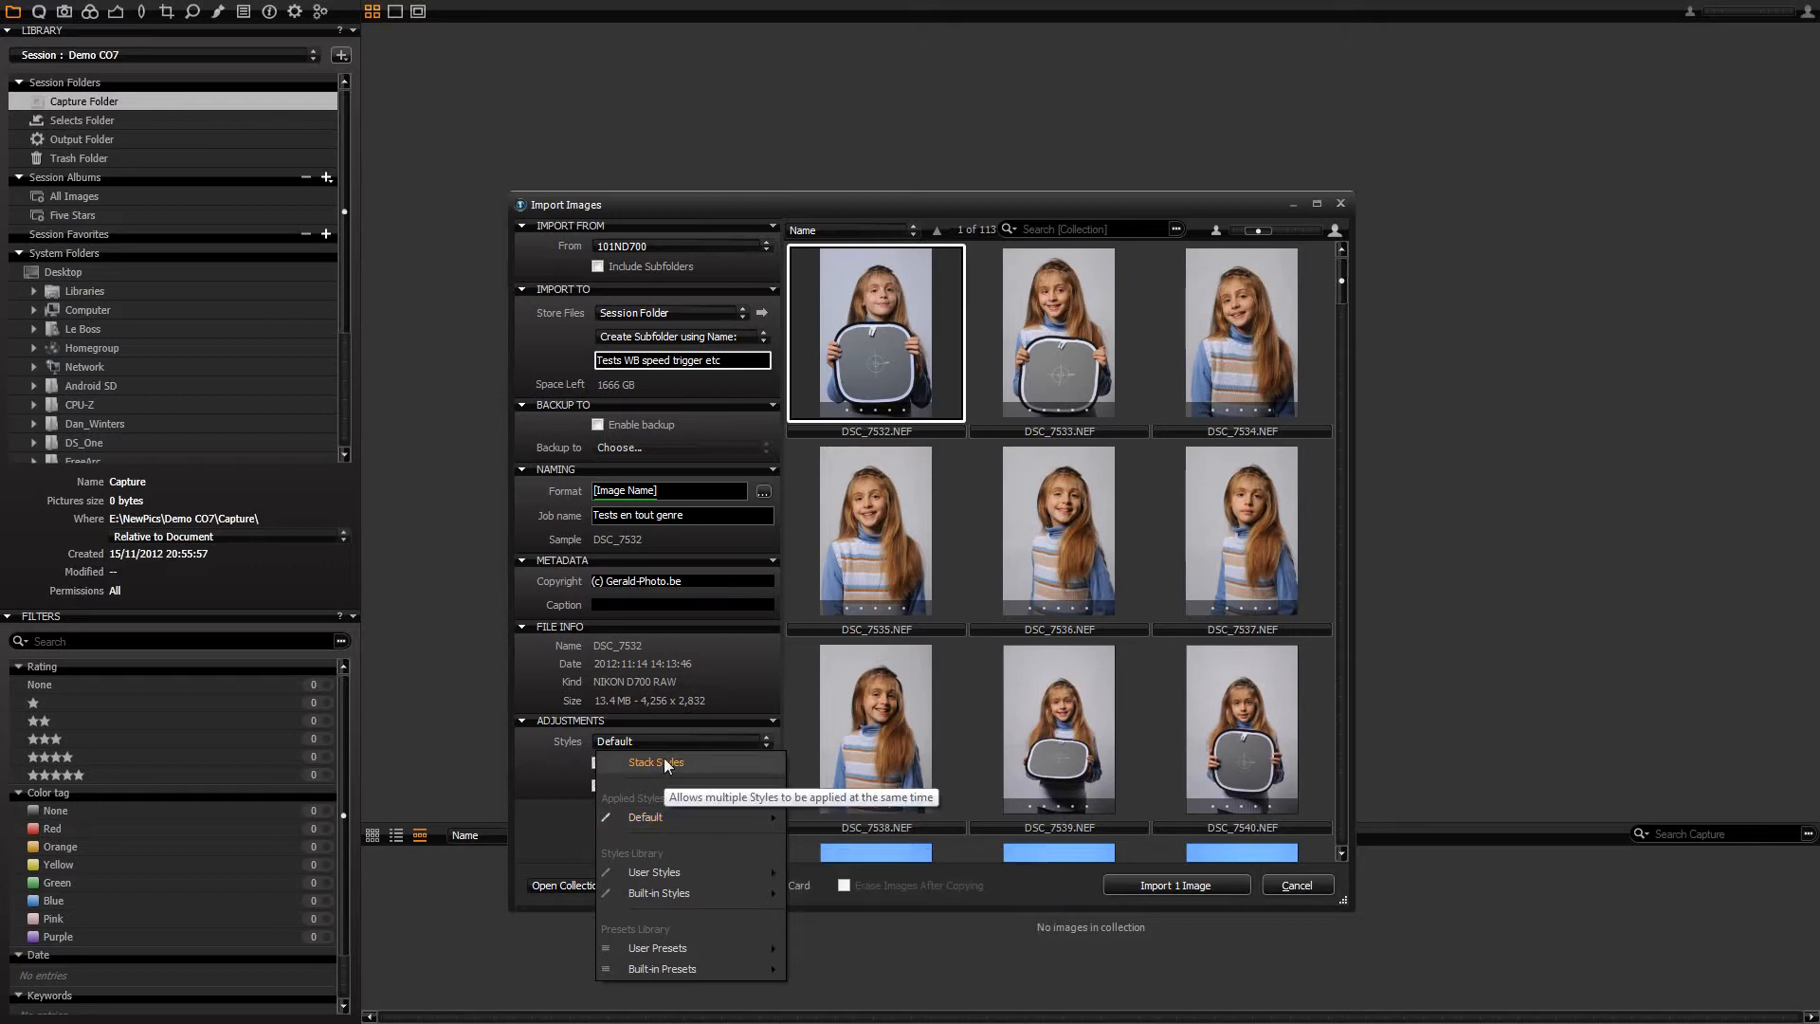
click(664, 764)
click(766, 741)
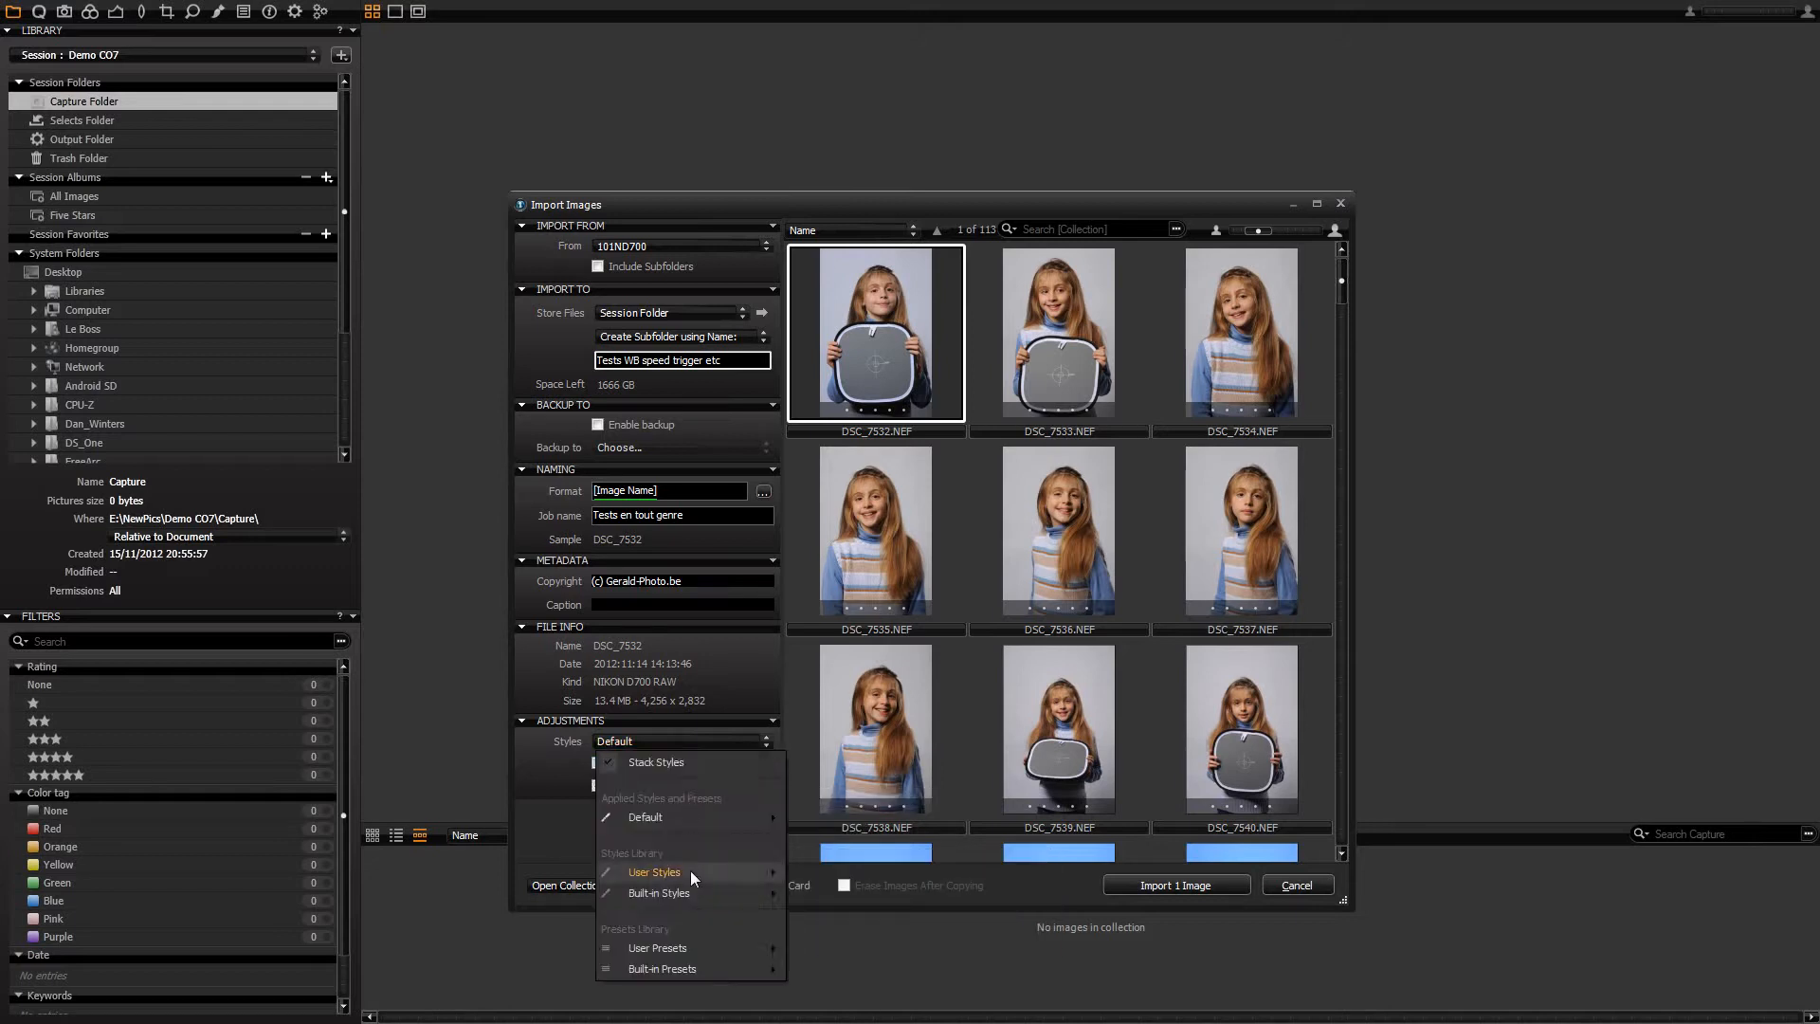
mouse_move(745, 943)
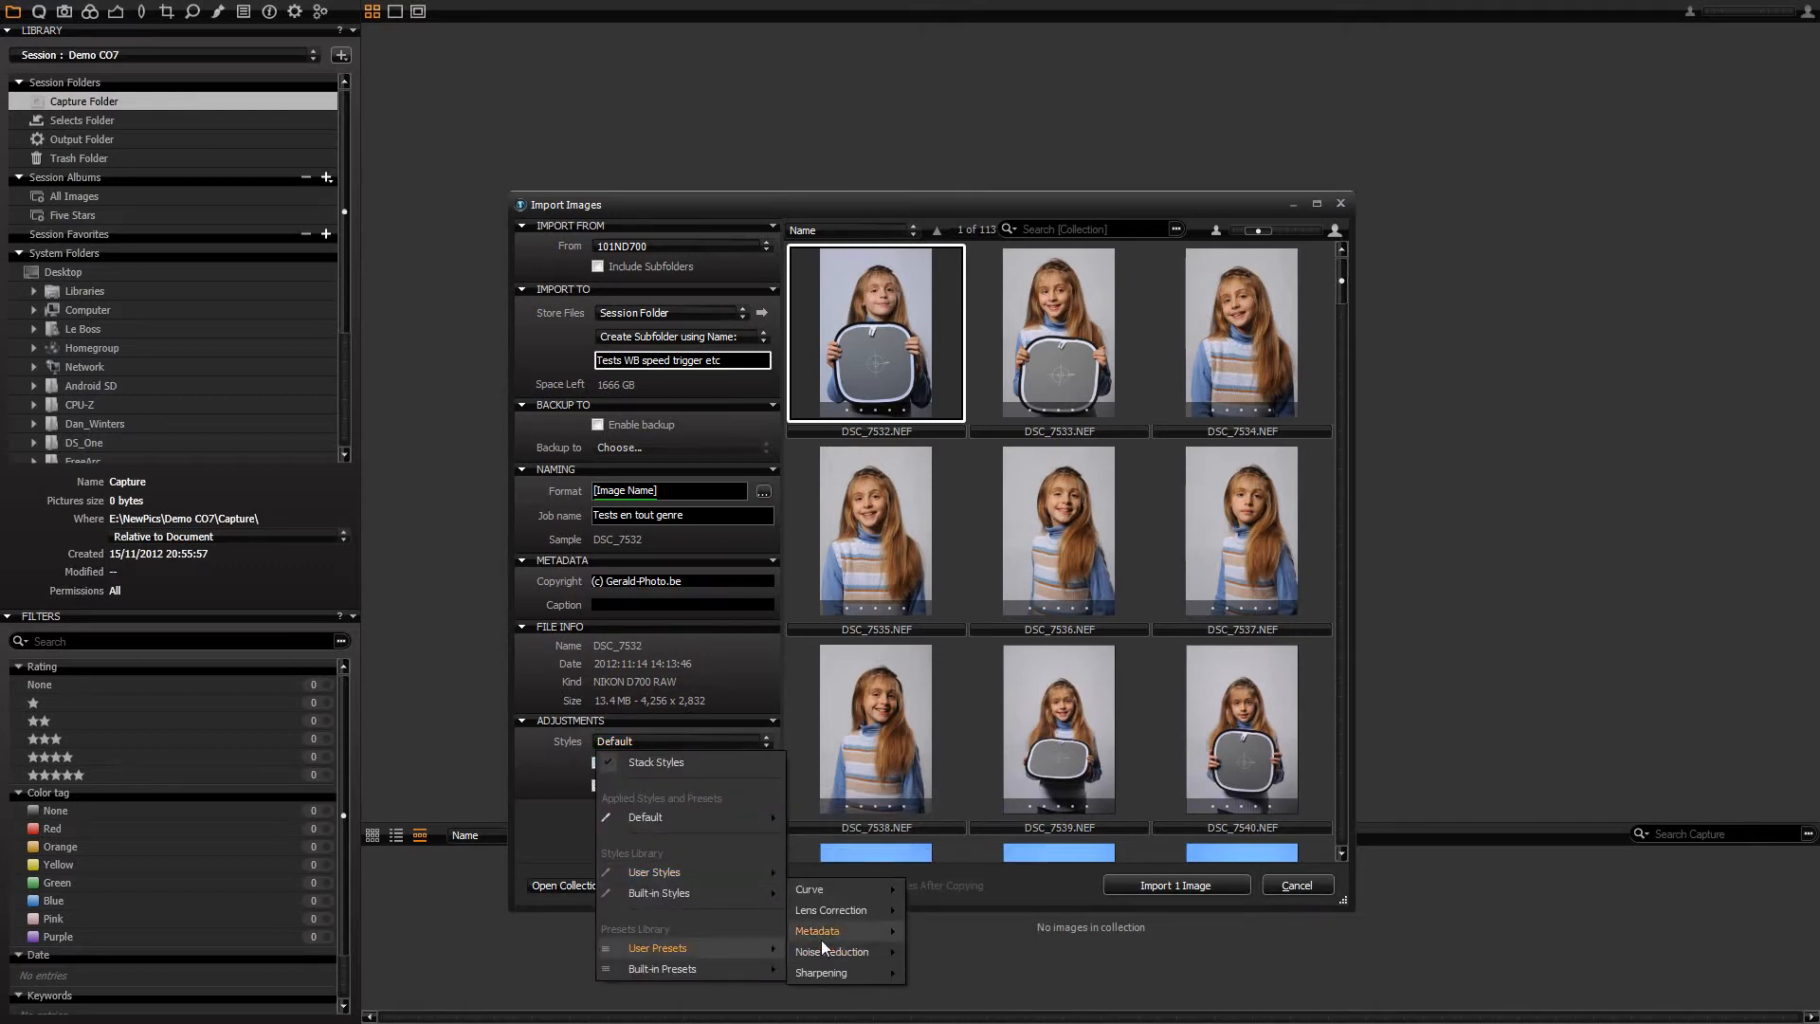
mouse_move(827, 970)
click(941, 952)
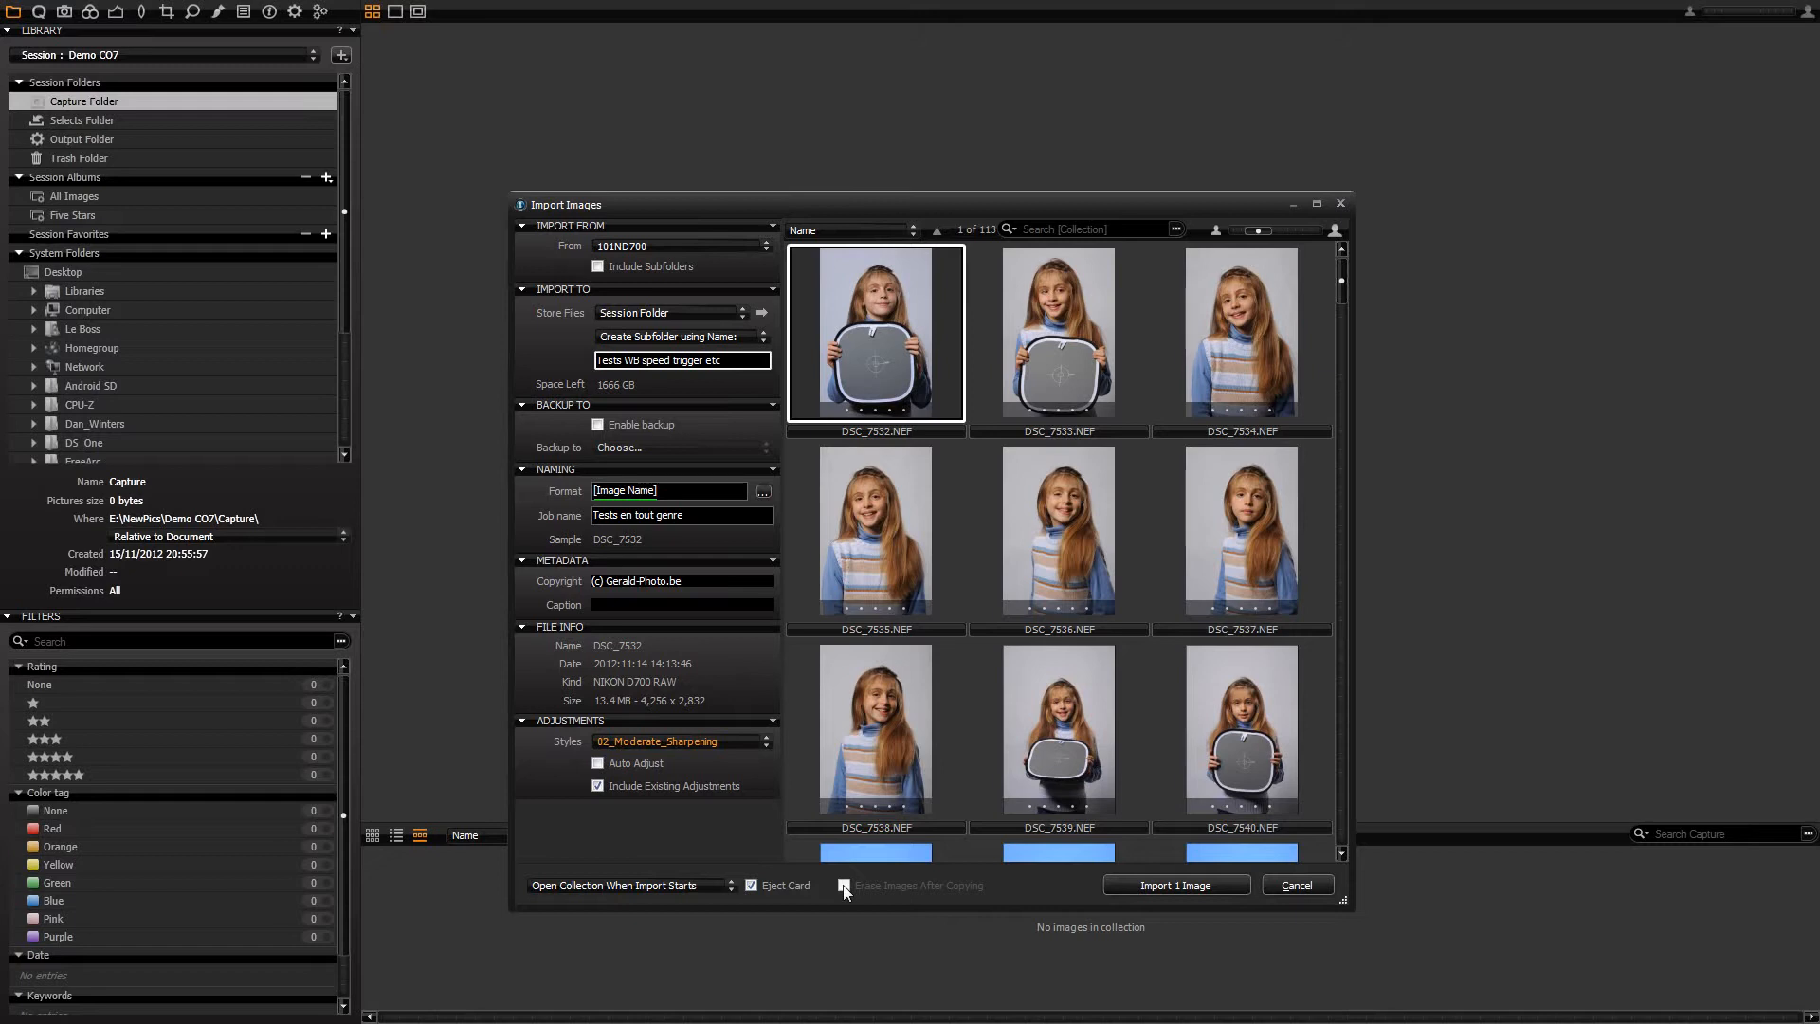
- Keep card ejection enabled and set the collection to open when the import starts
click(779, 887)
click(726, 886)
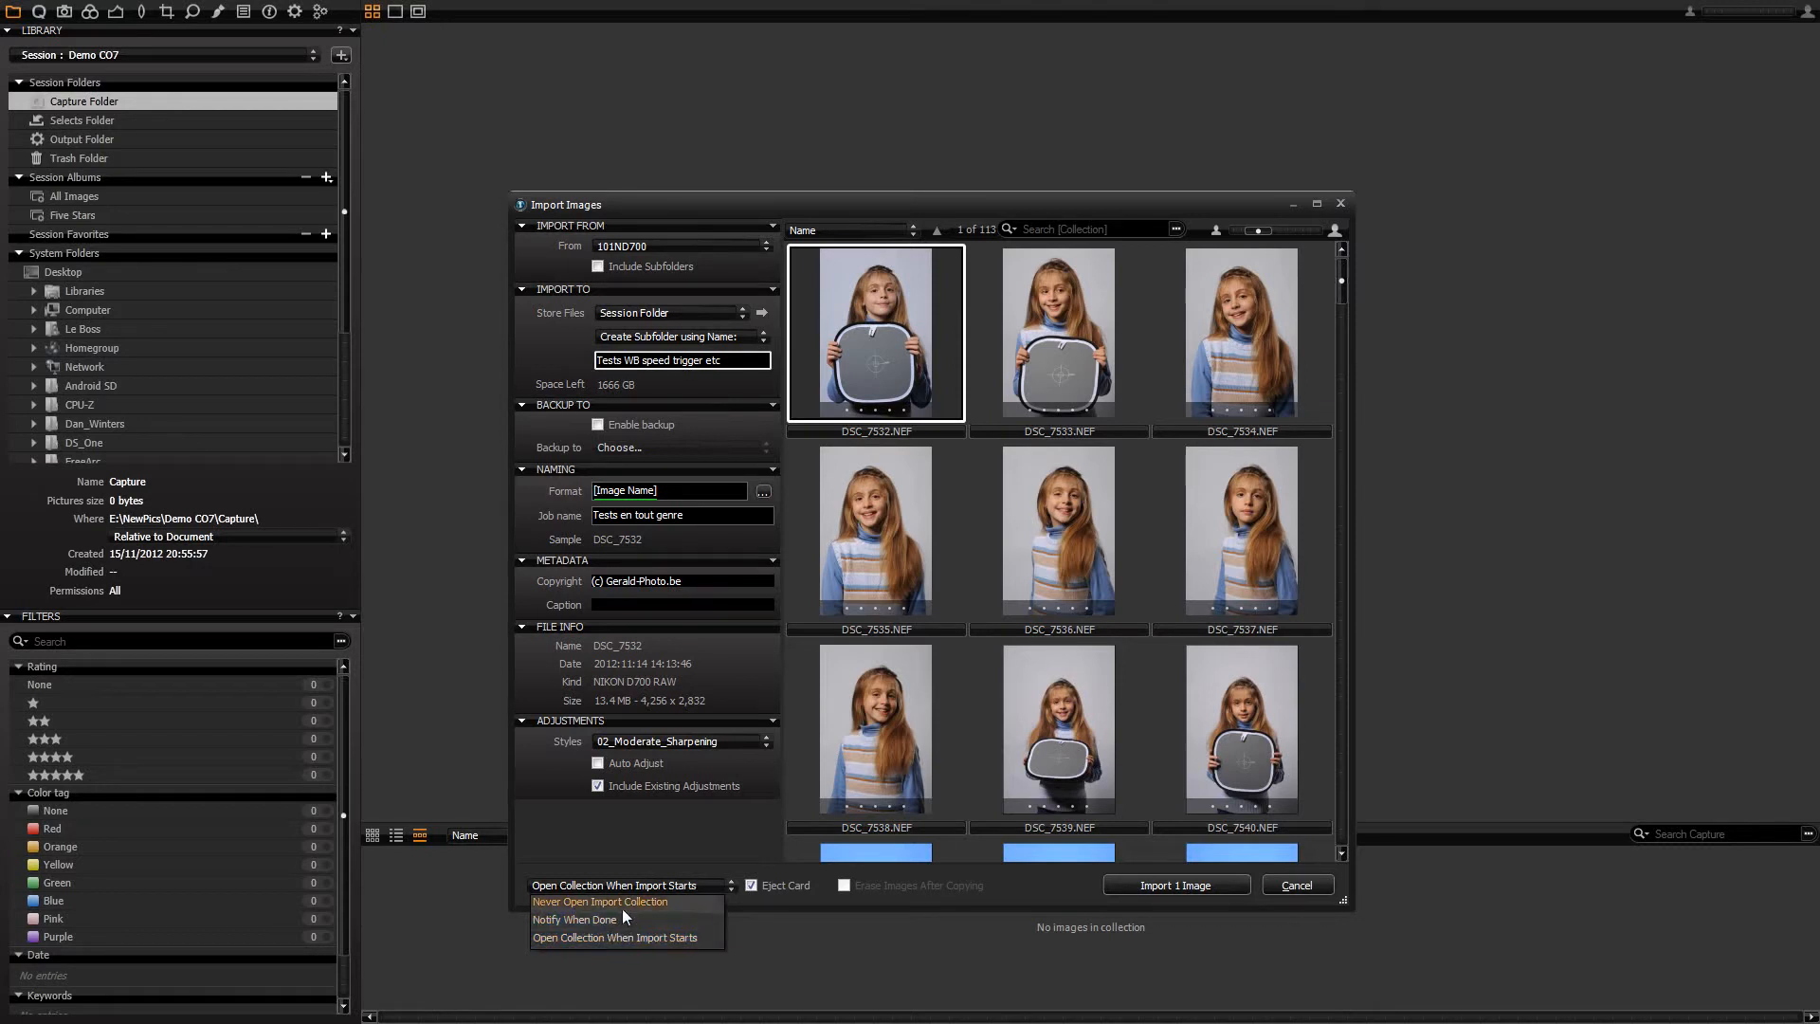
click(635, 937)
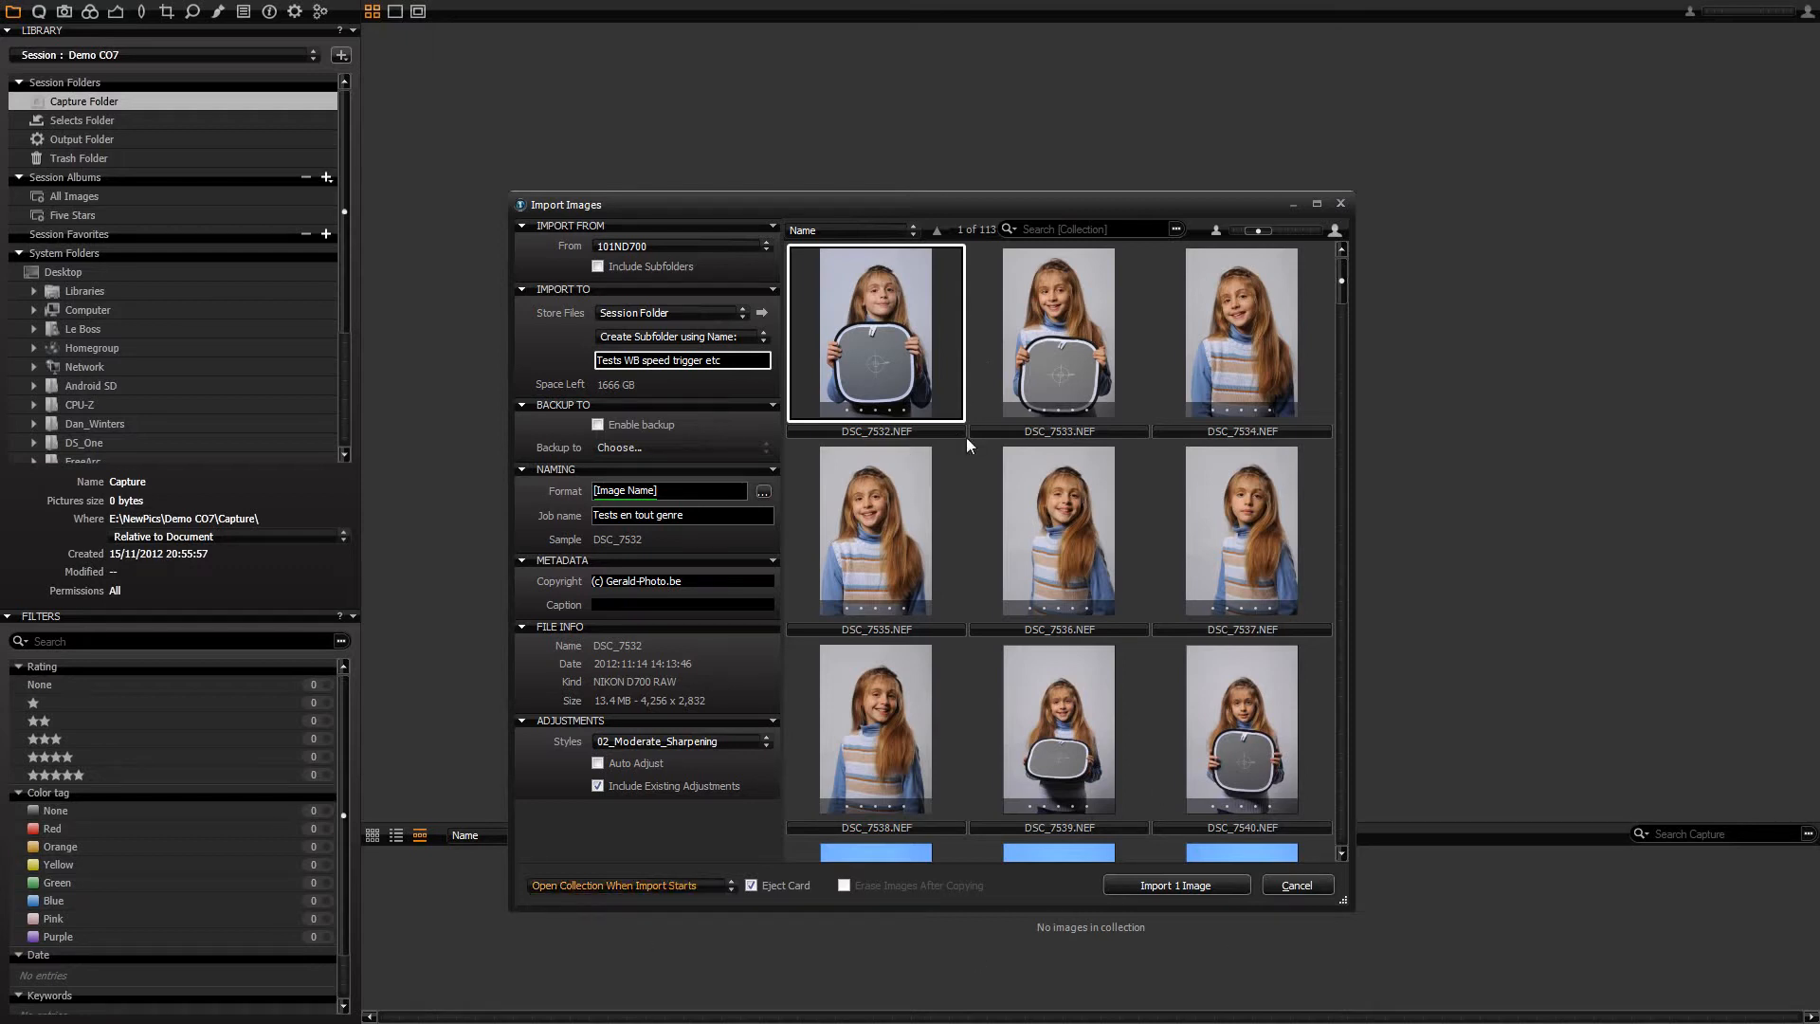
- Select the individual photos DSC_7532, DSC_7533 and DSC_7536 together, and clear the selection
click(1015, 533)
click(1039, 385)
ctrl+click(935, 366)
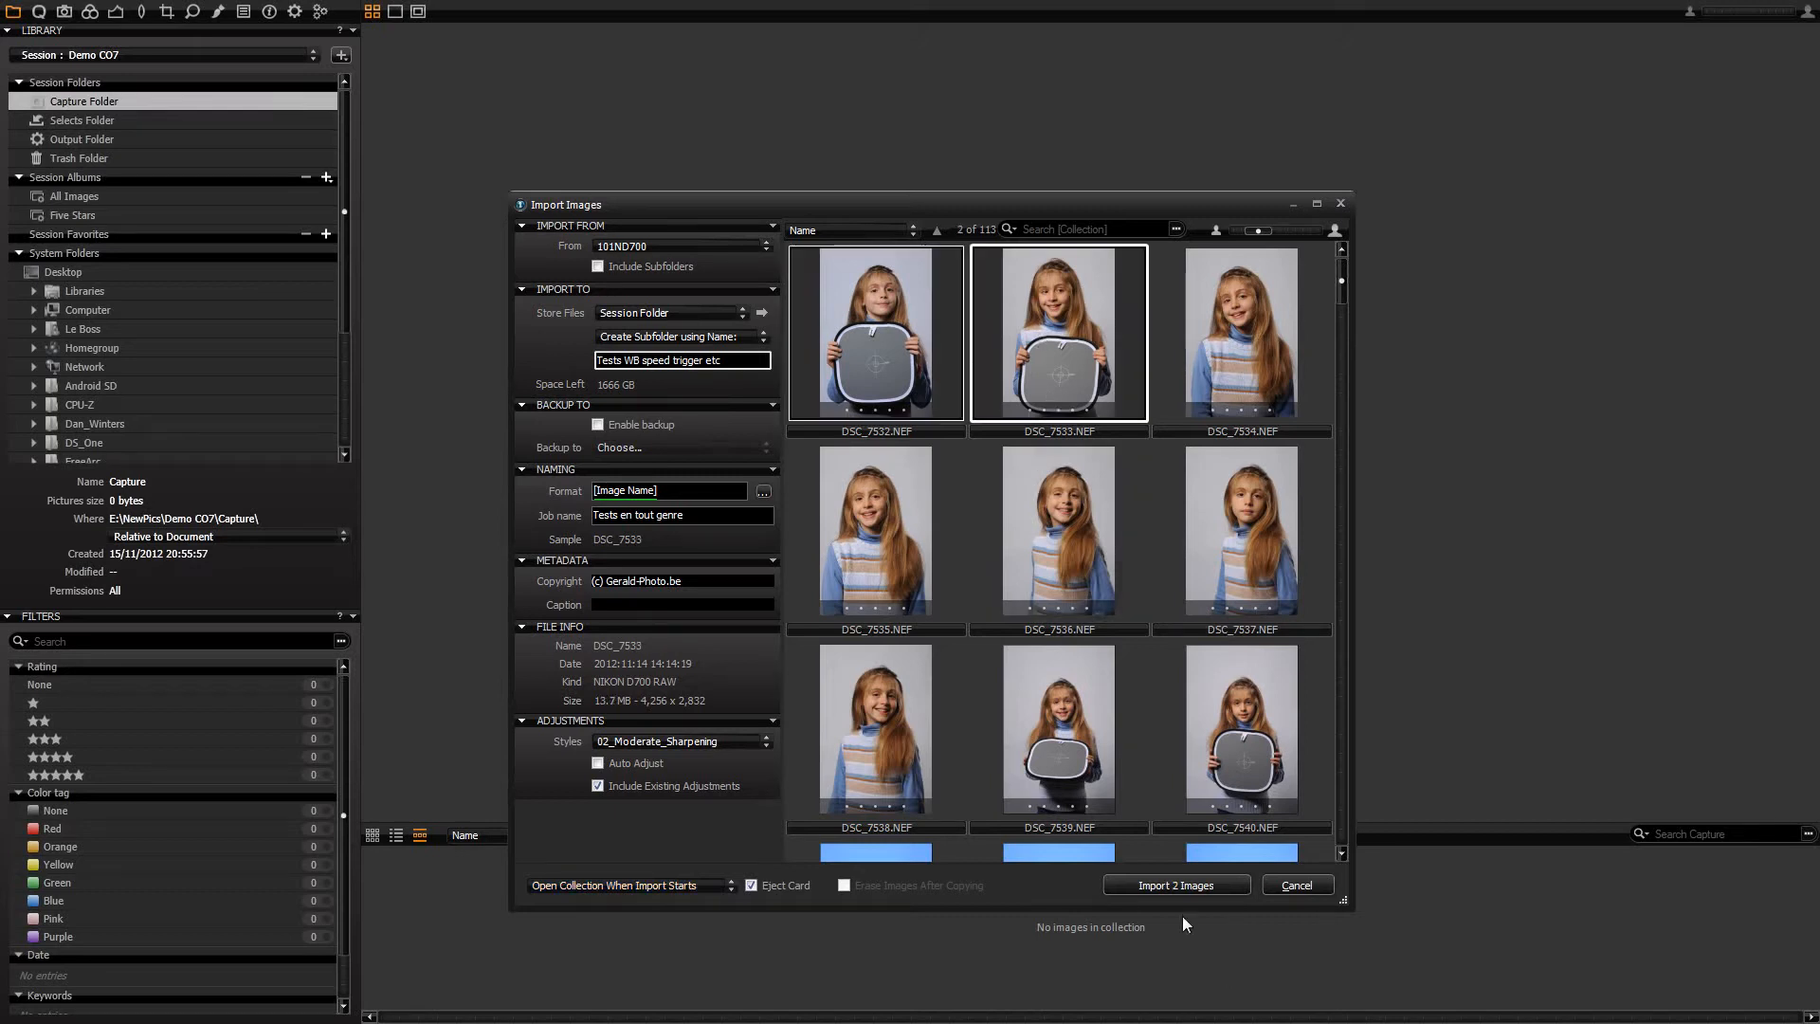
ctrl+click(1056, 575)
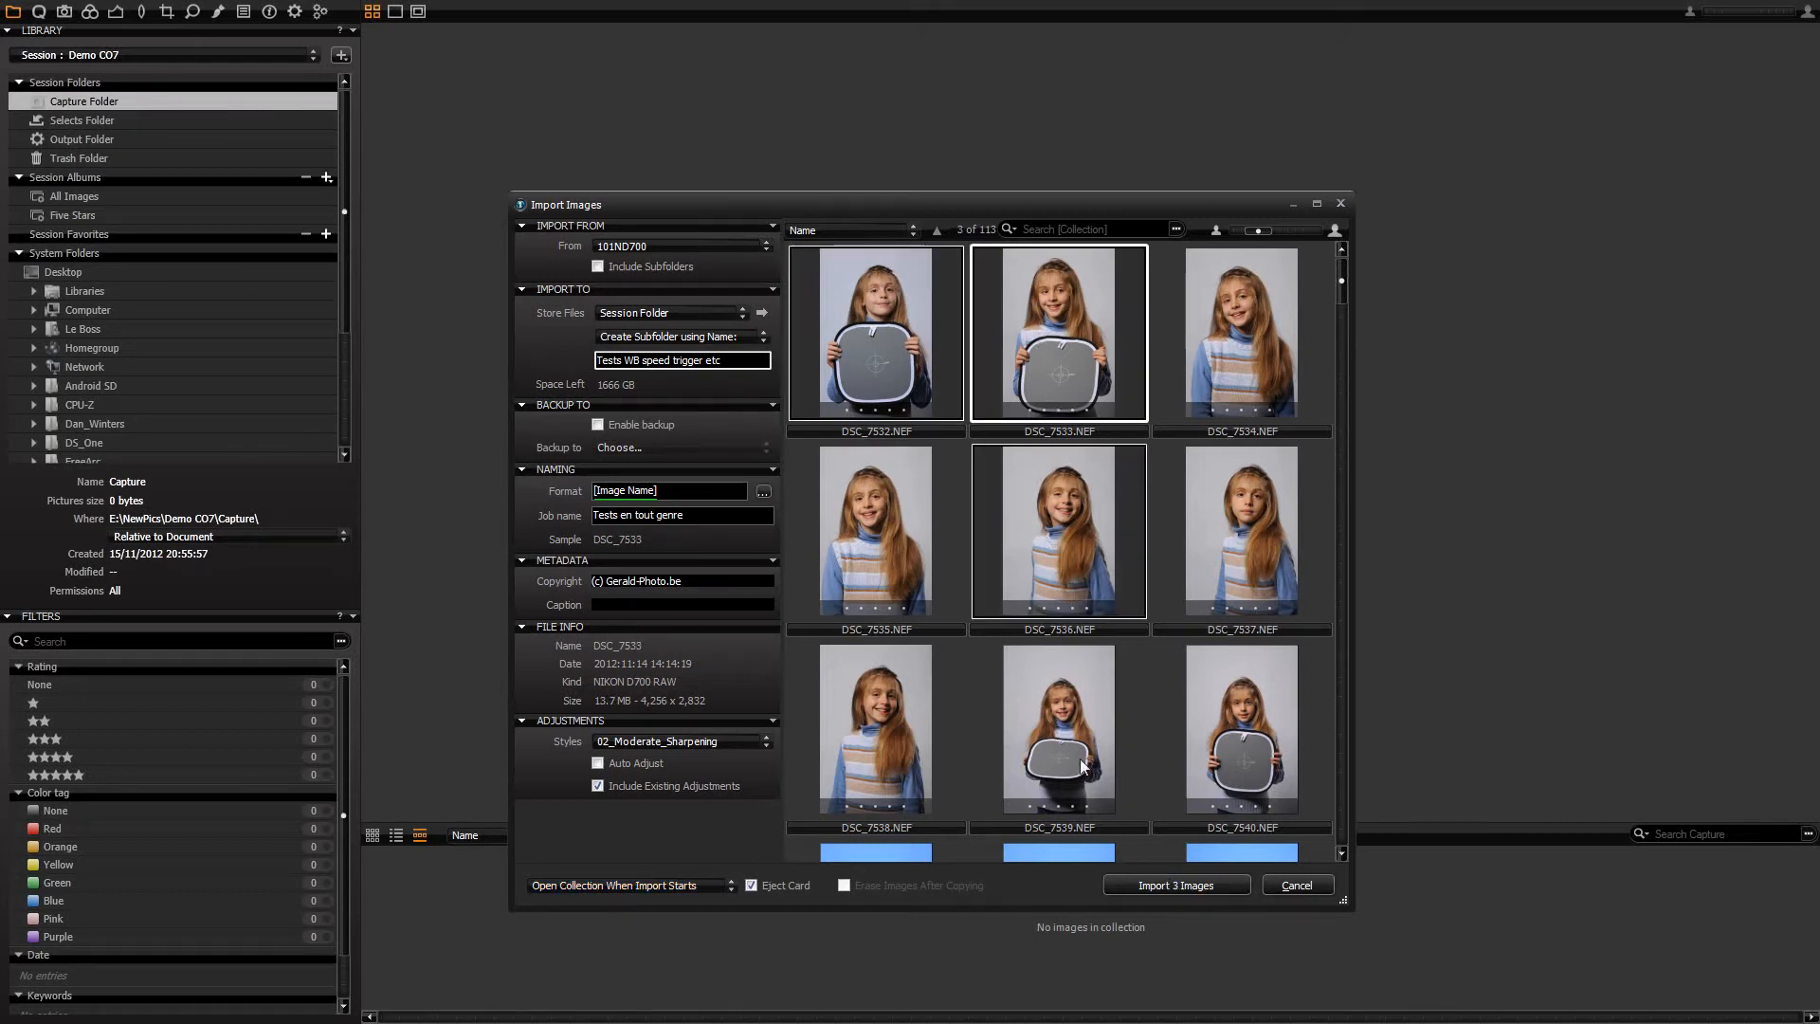
click(1318, 741)
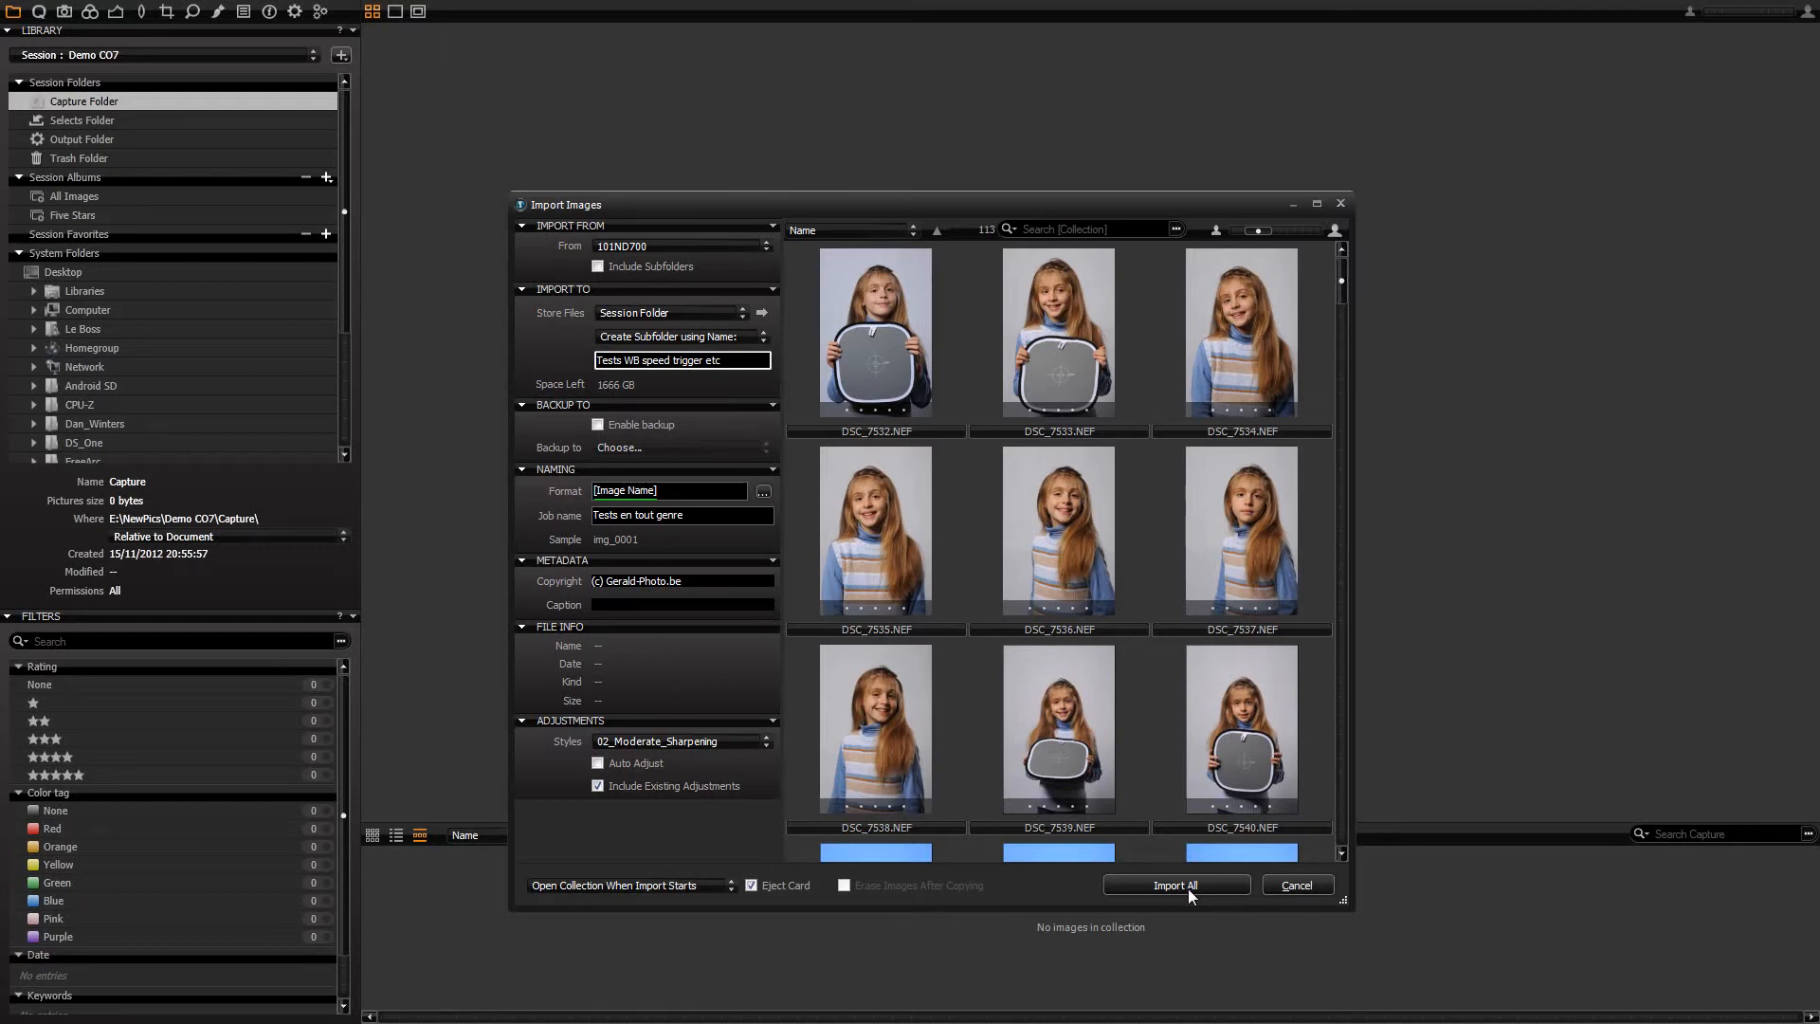
- Select the continuous range of photos from DSC_7532.NEF through DSC_7587.NEF for import
click(872, 299)
drag(1344, 285, 1333, 536)
shift+click(1046, 629)
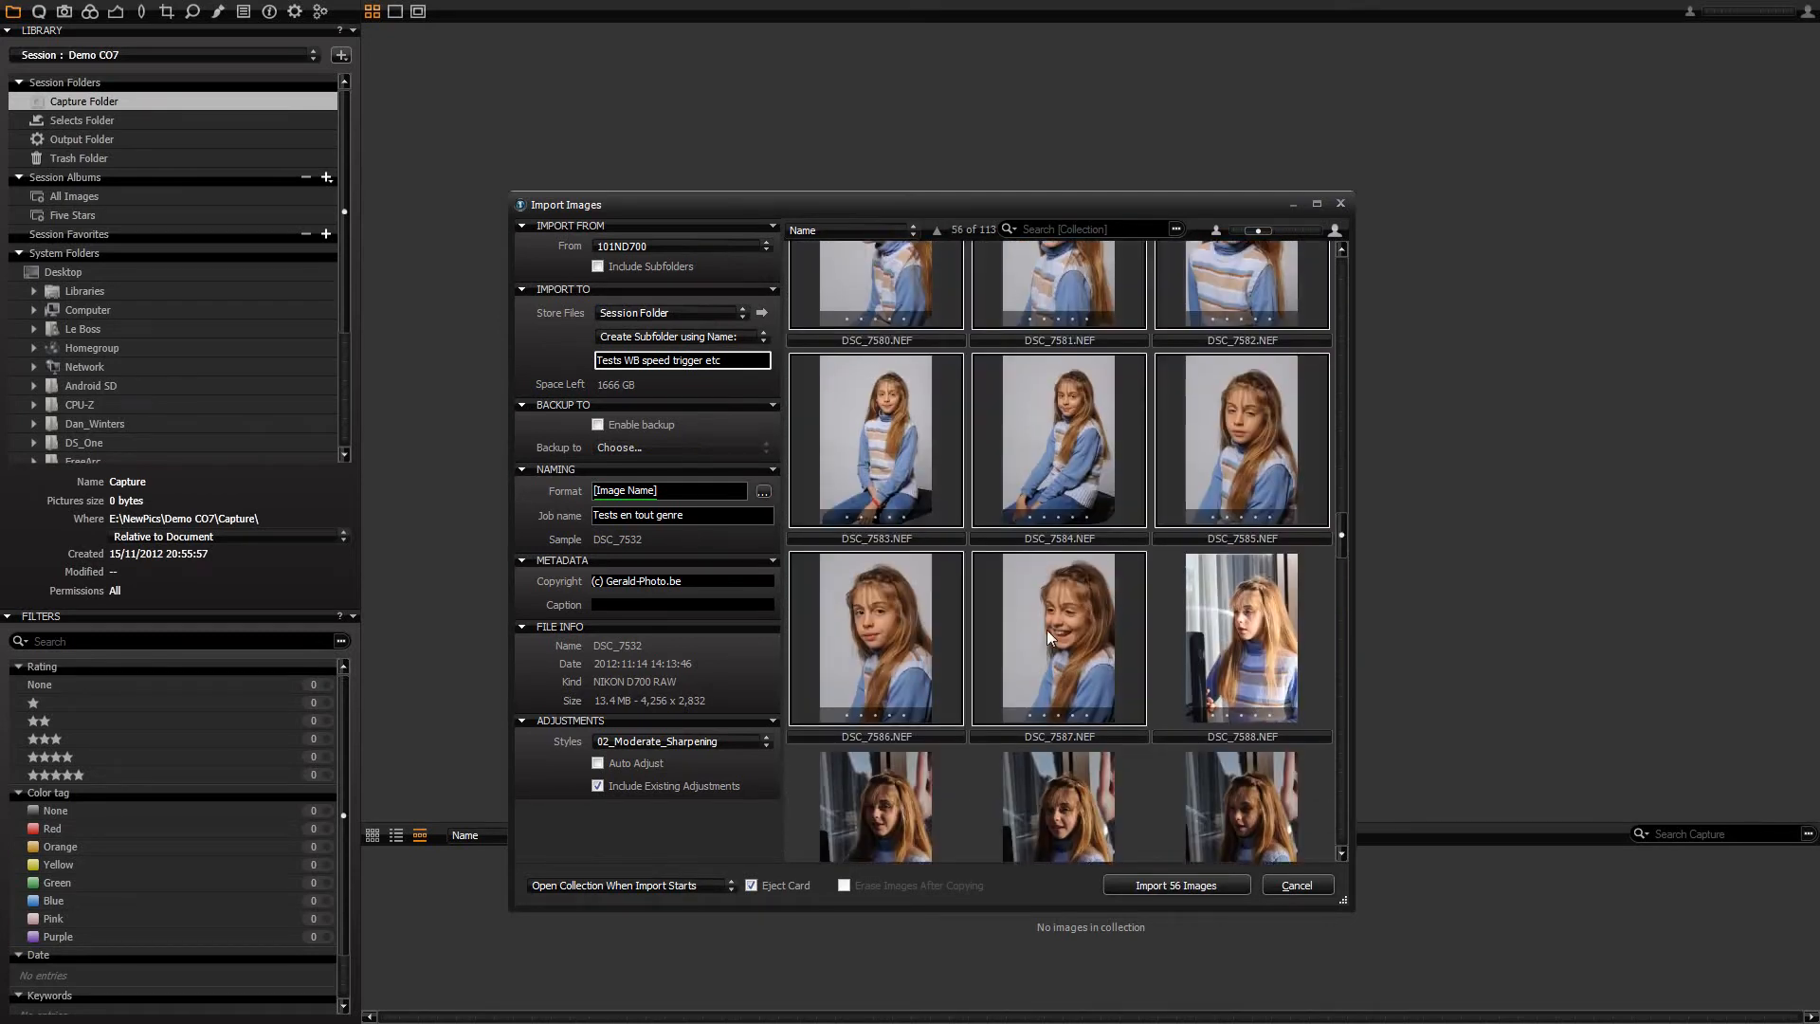
- Start importing the selected photos and view DSC_7547.NEF while the import runs
click(1185, 889)
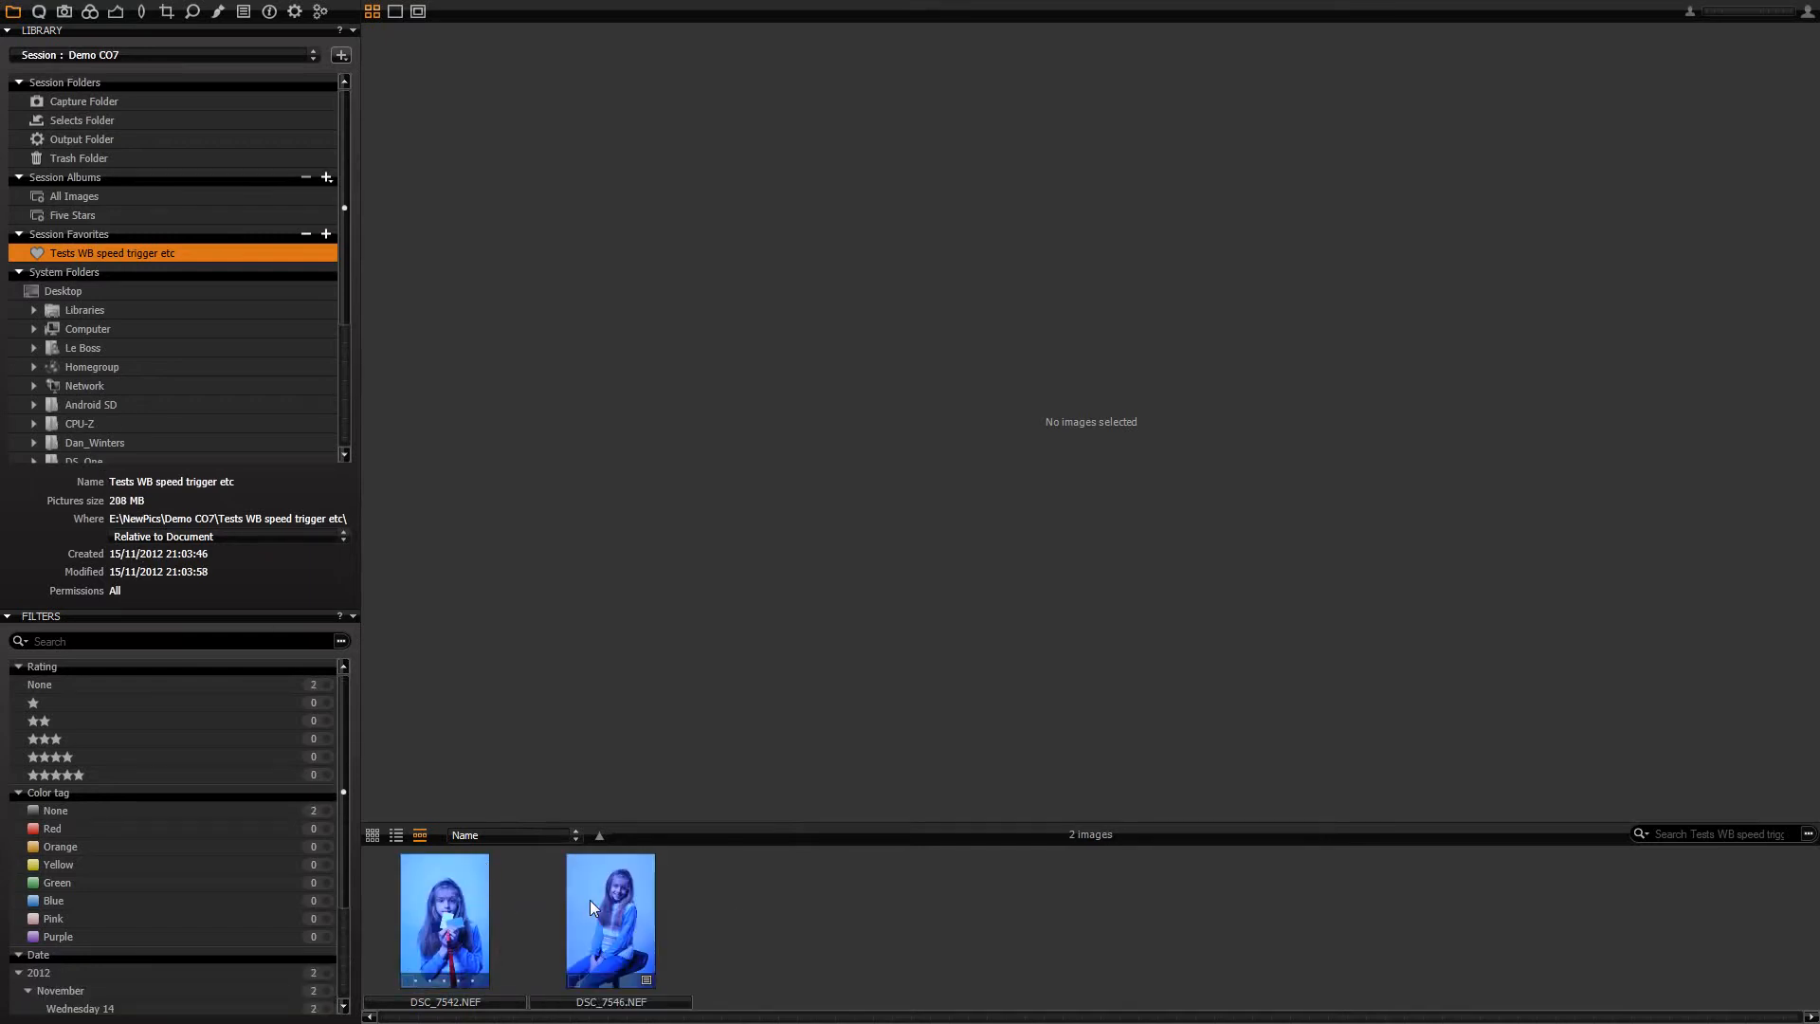
click(578, 886)
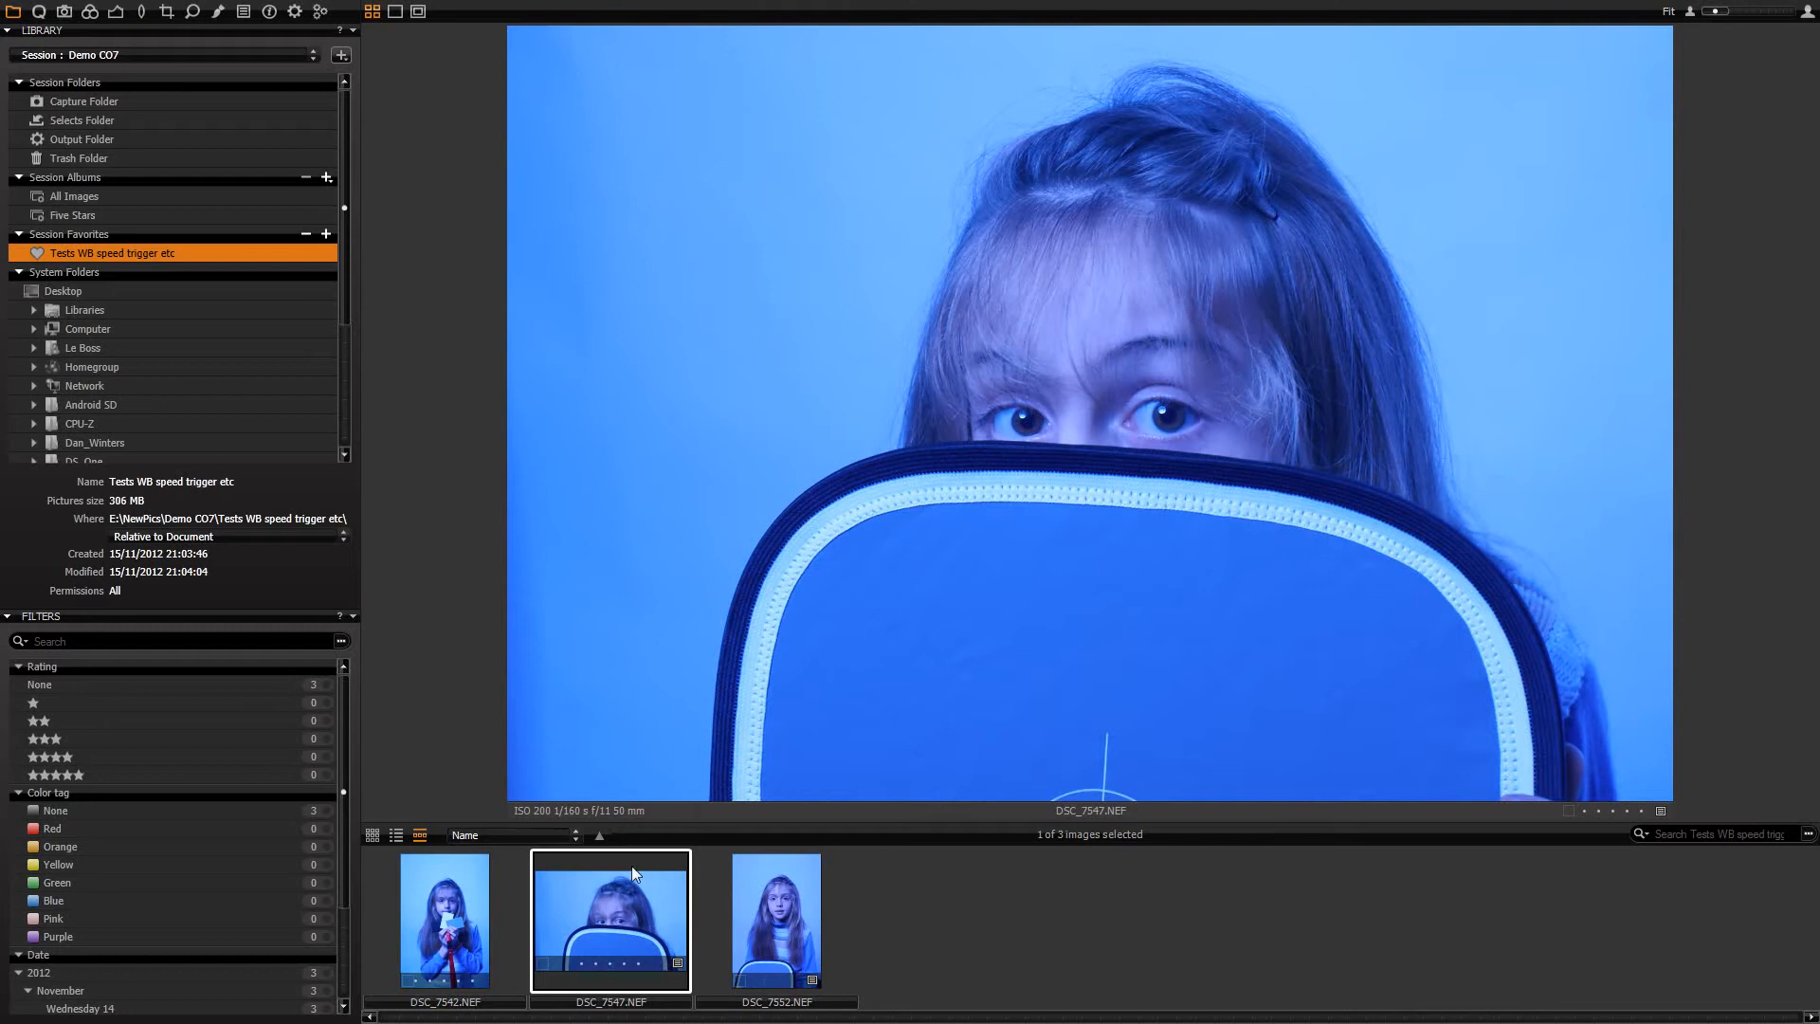
- Look through the session's Capture, Selects, Output and Trash folders in turn
click(111, 99)
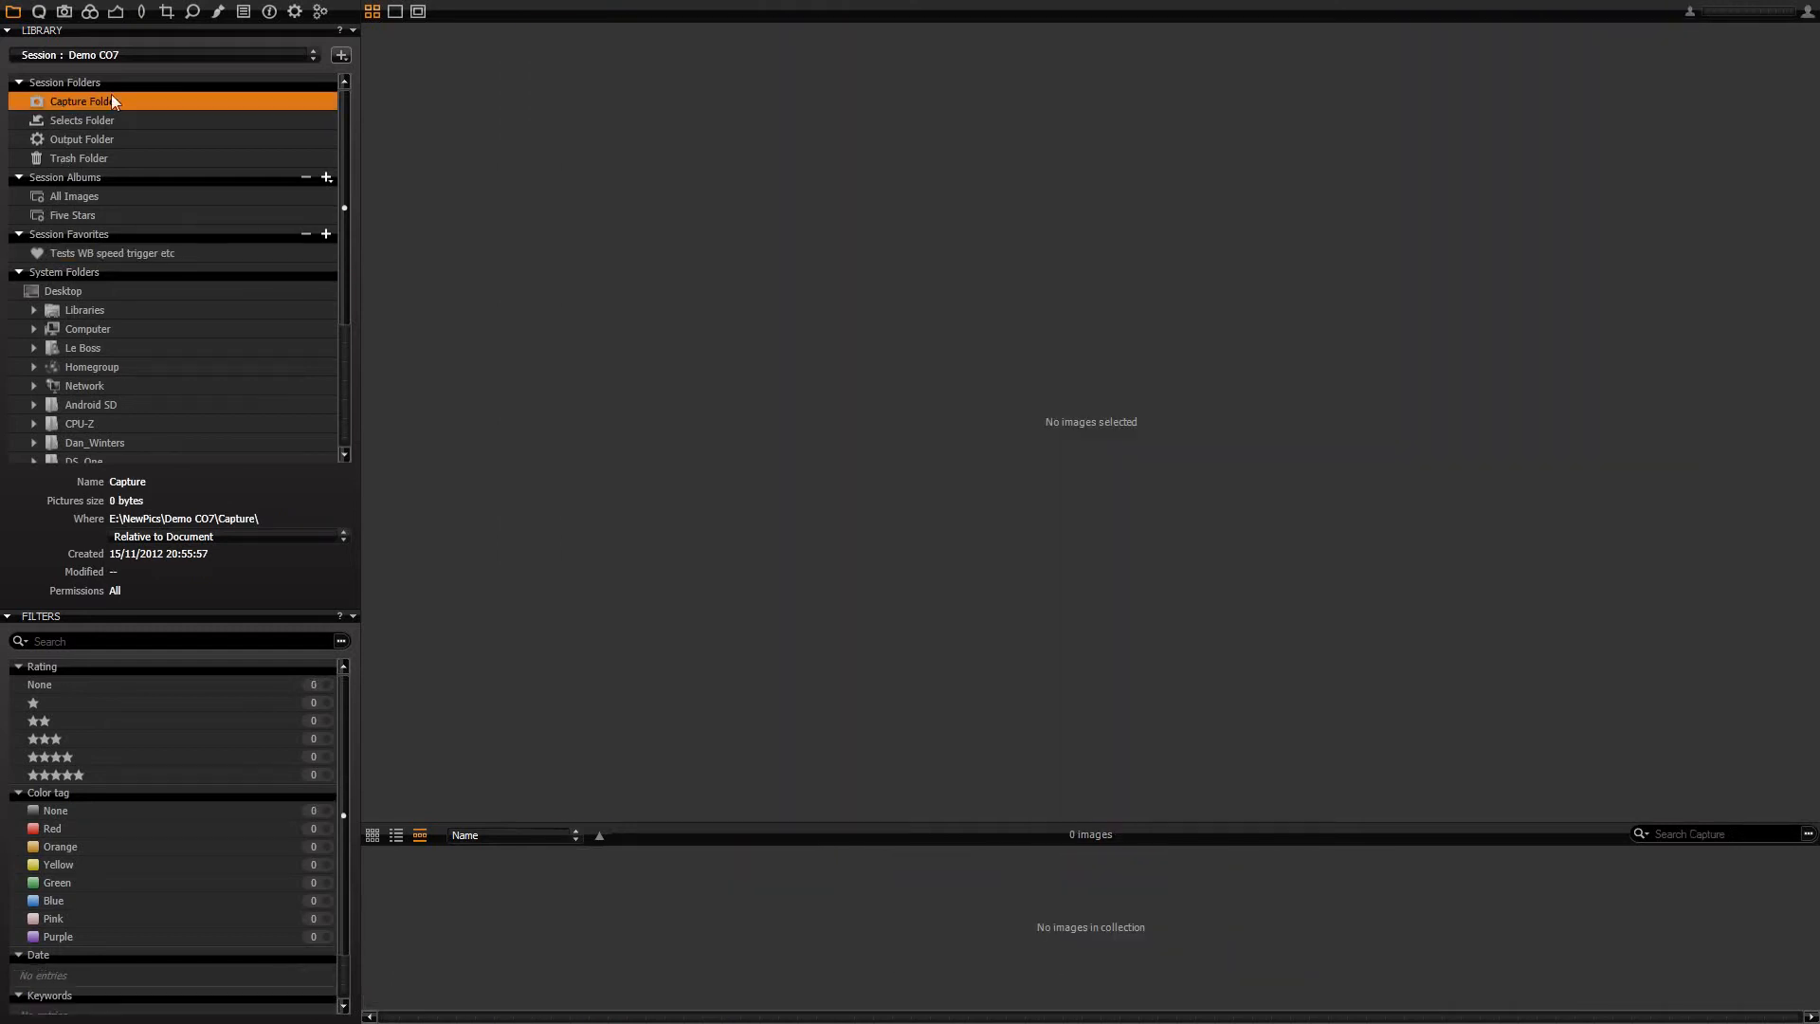
click(65, 118)
click(78, 138)
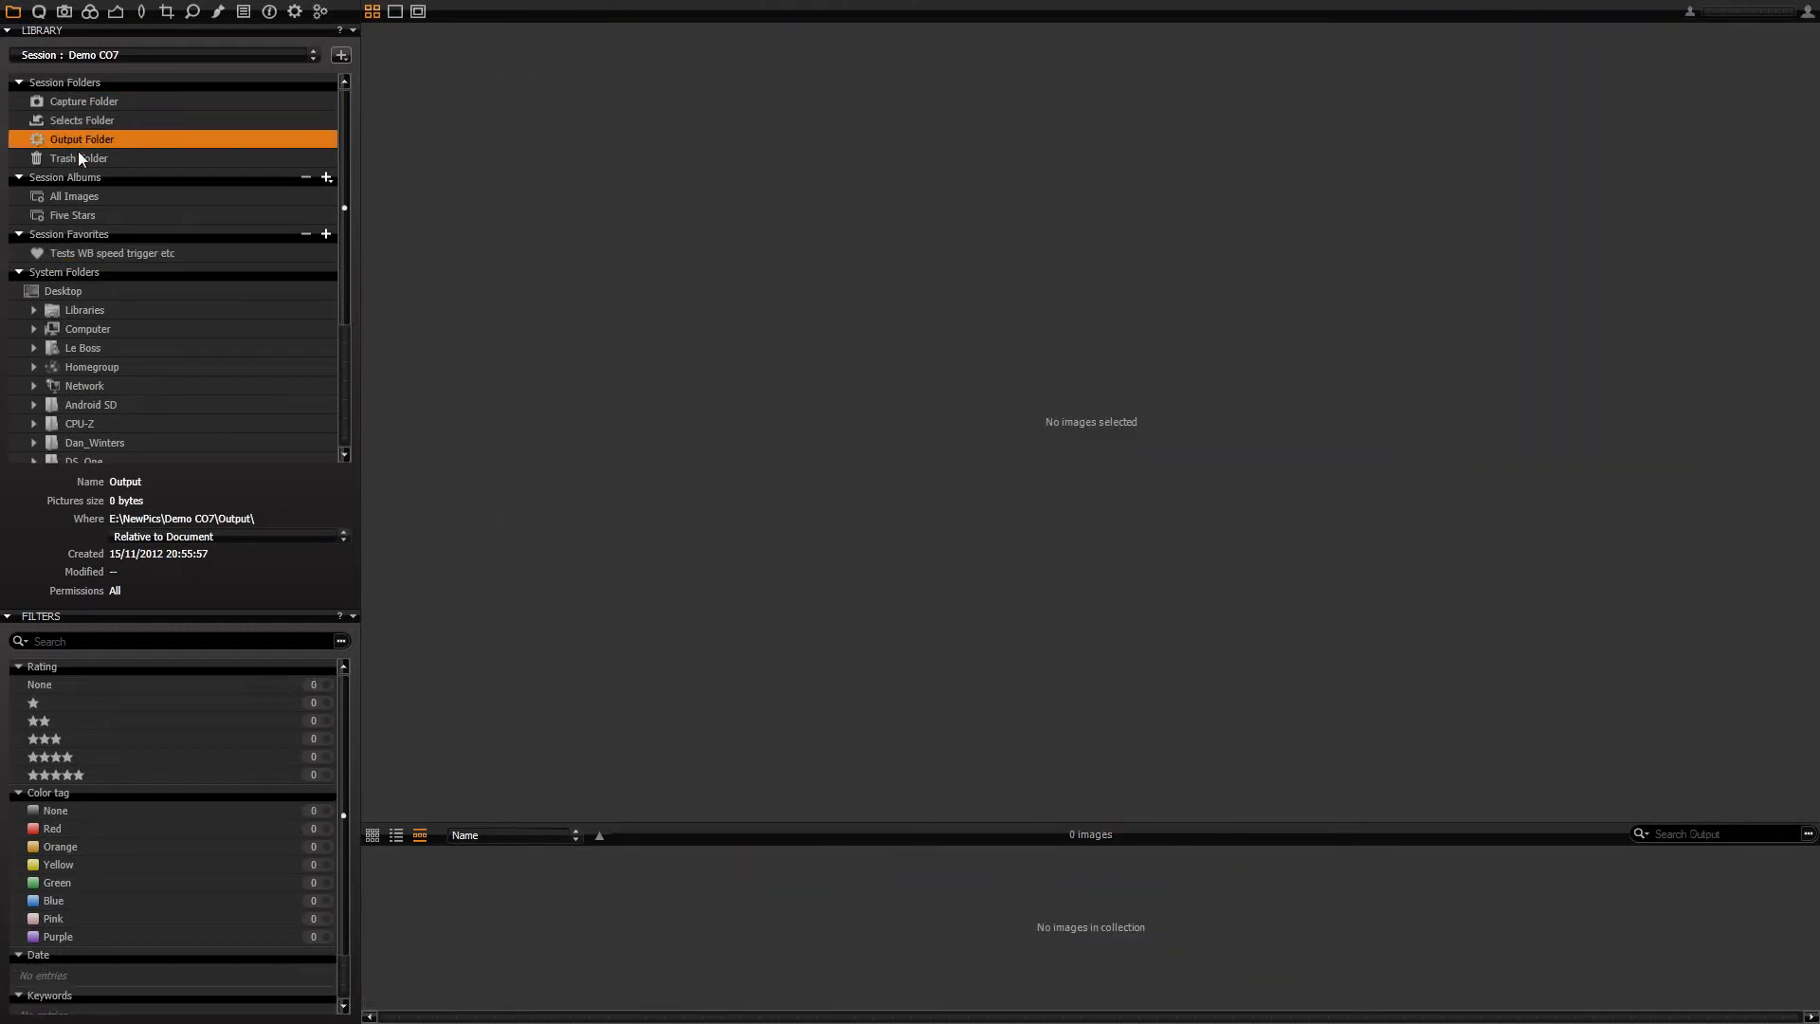
click(77, 156)
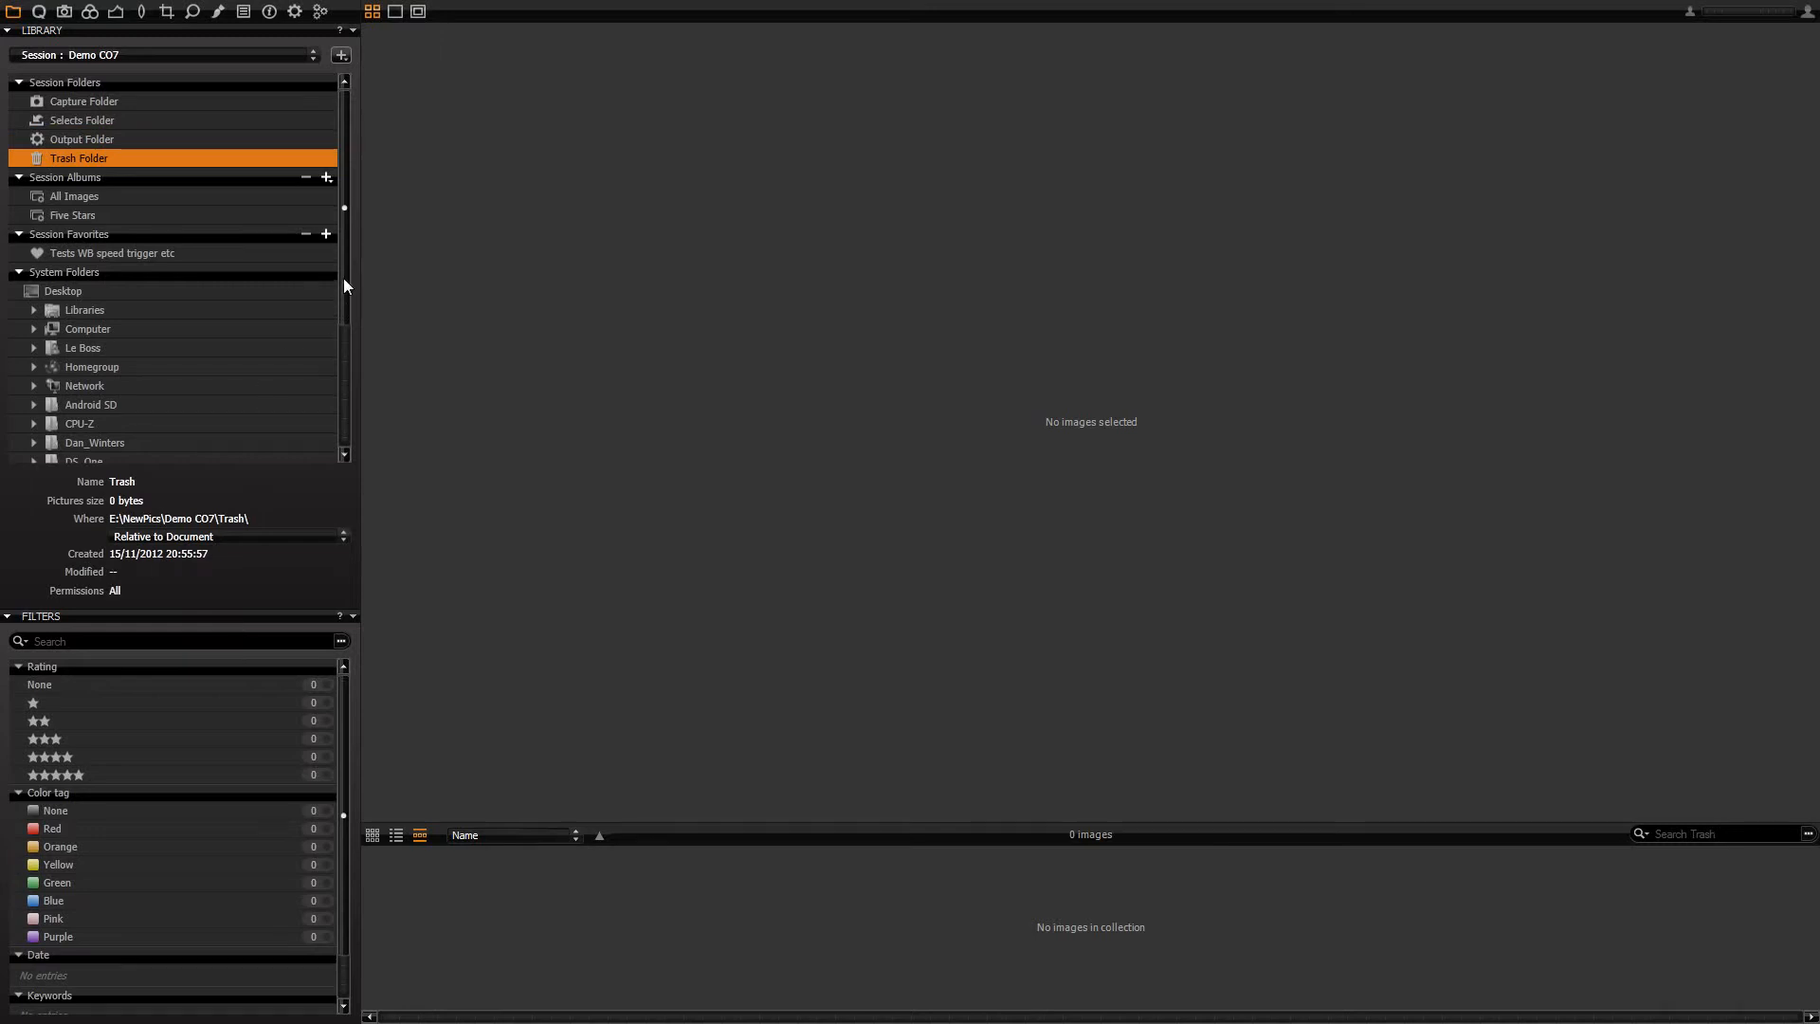
- Look through the desktop's system folders, checking the contents of DS_One and FreeArc
drag(344, 284, 347, 409)
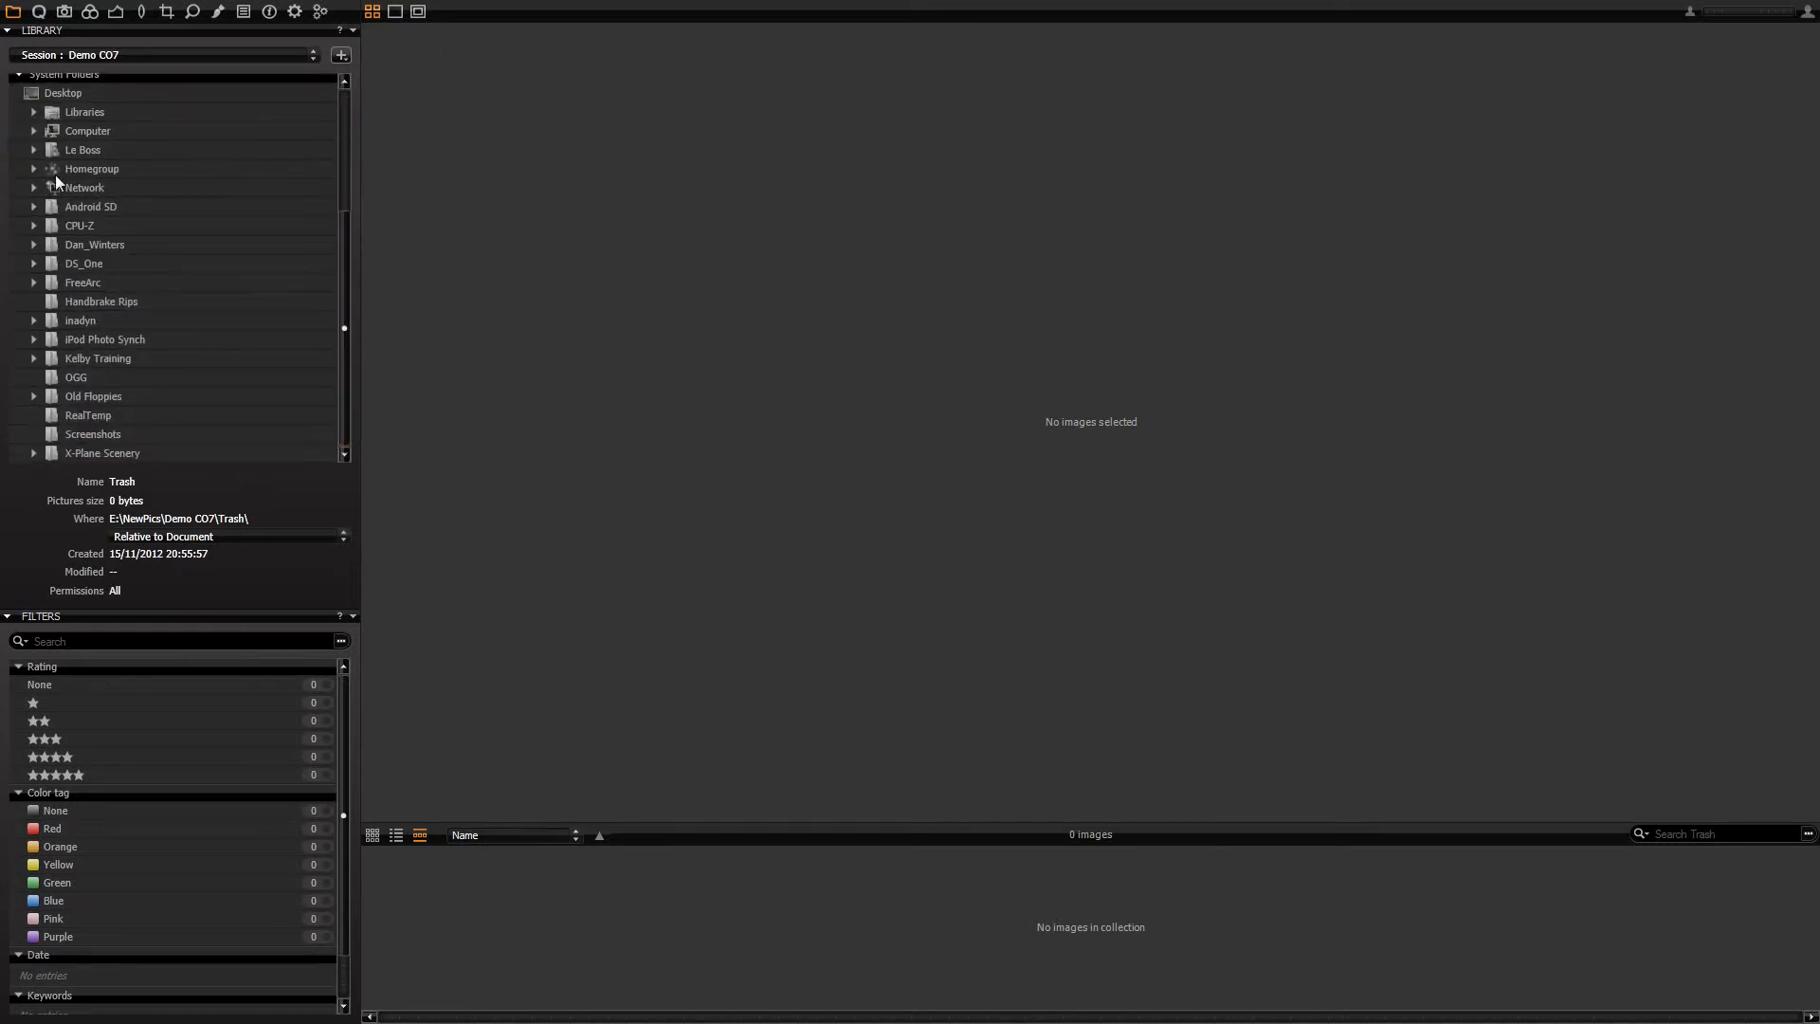
click(335, 263)
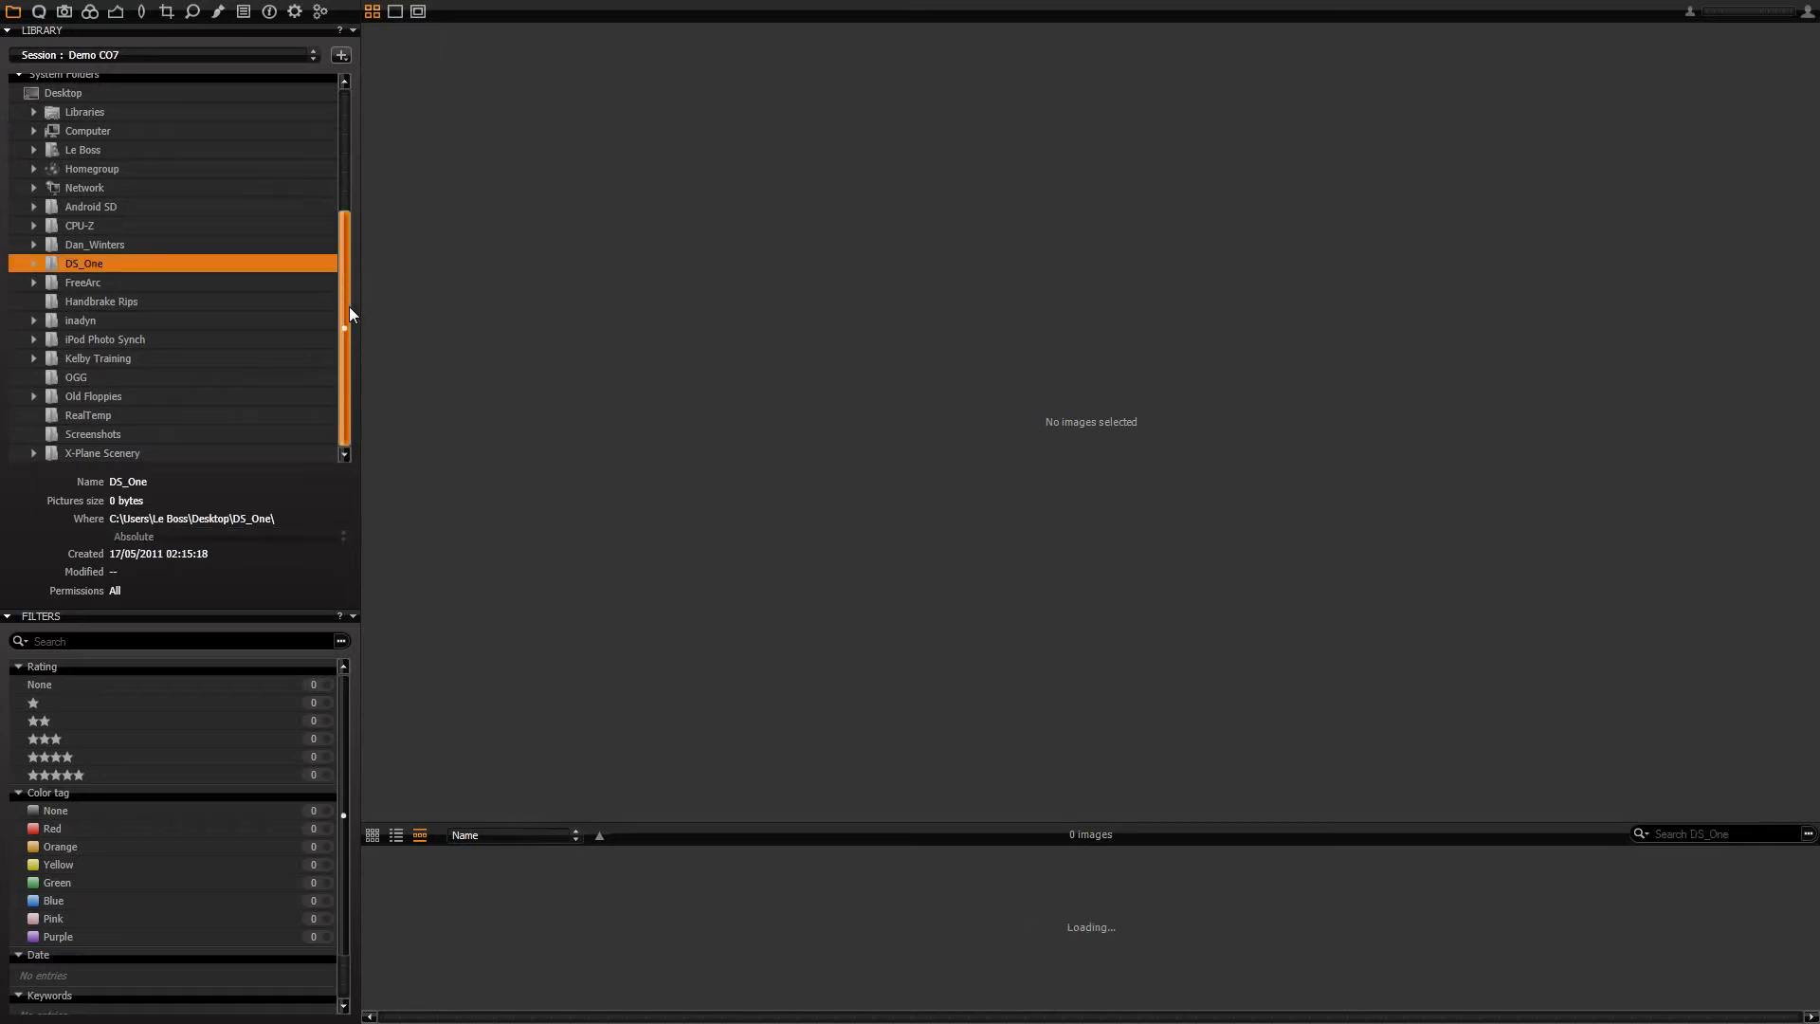
click(99, 284)
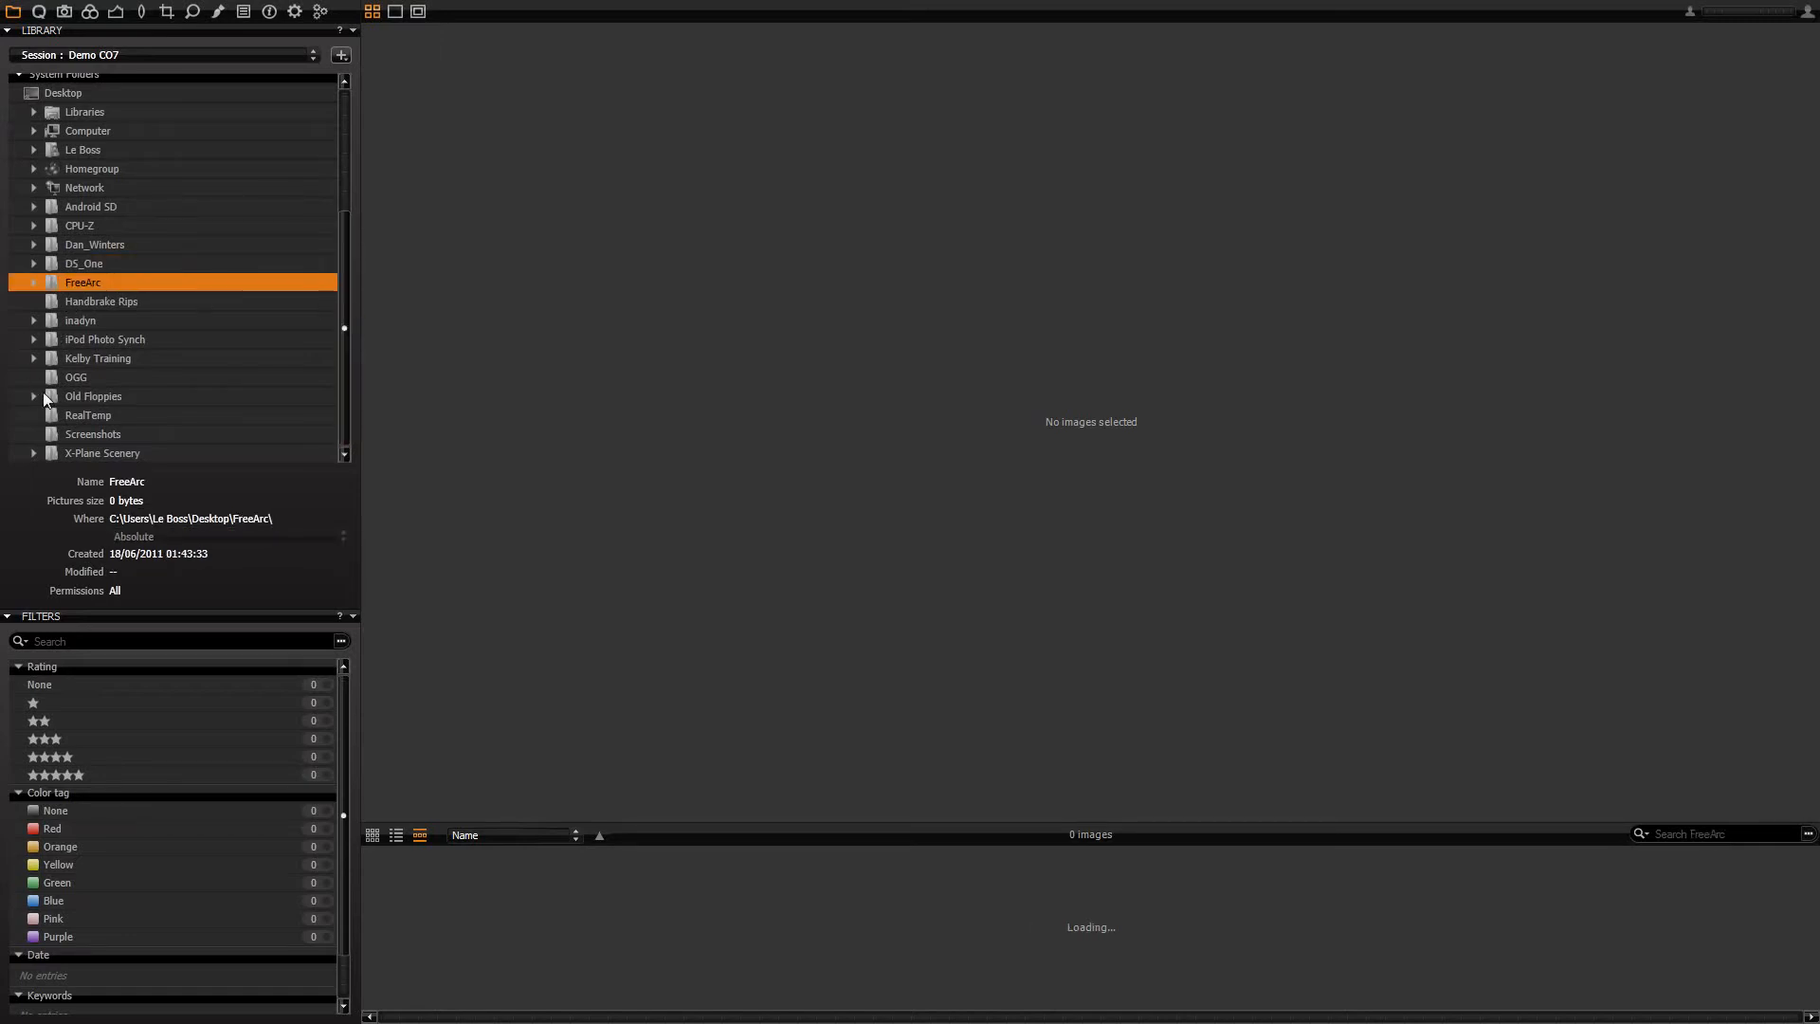
drag(343, 349, 339, 286)
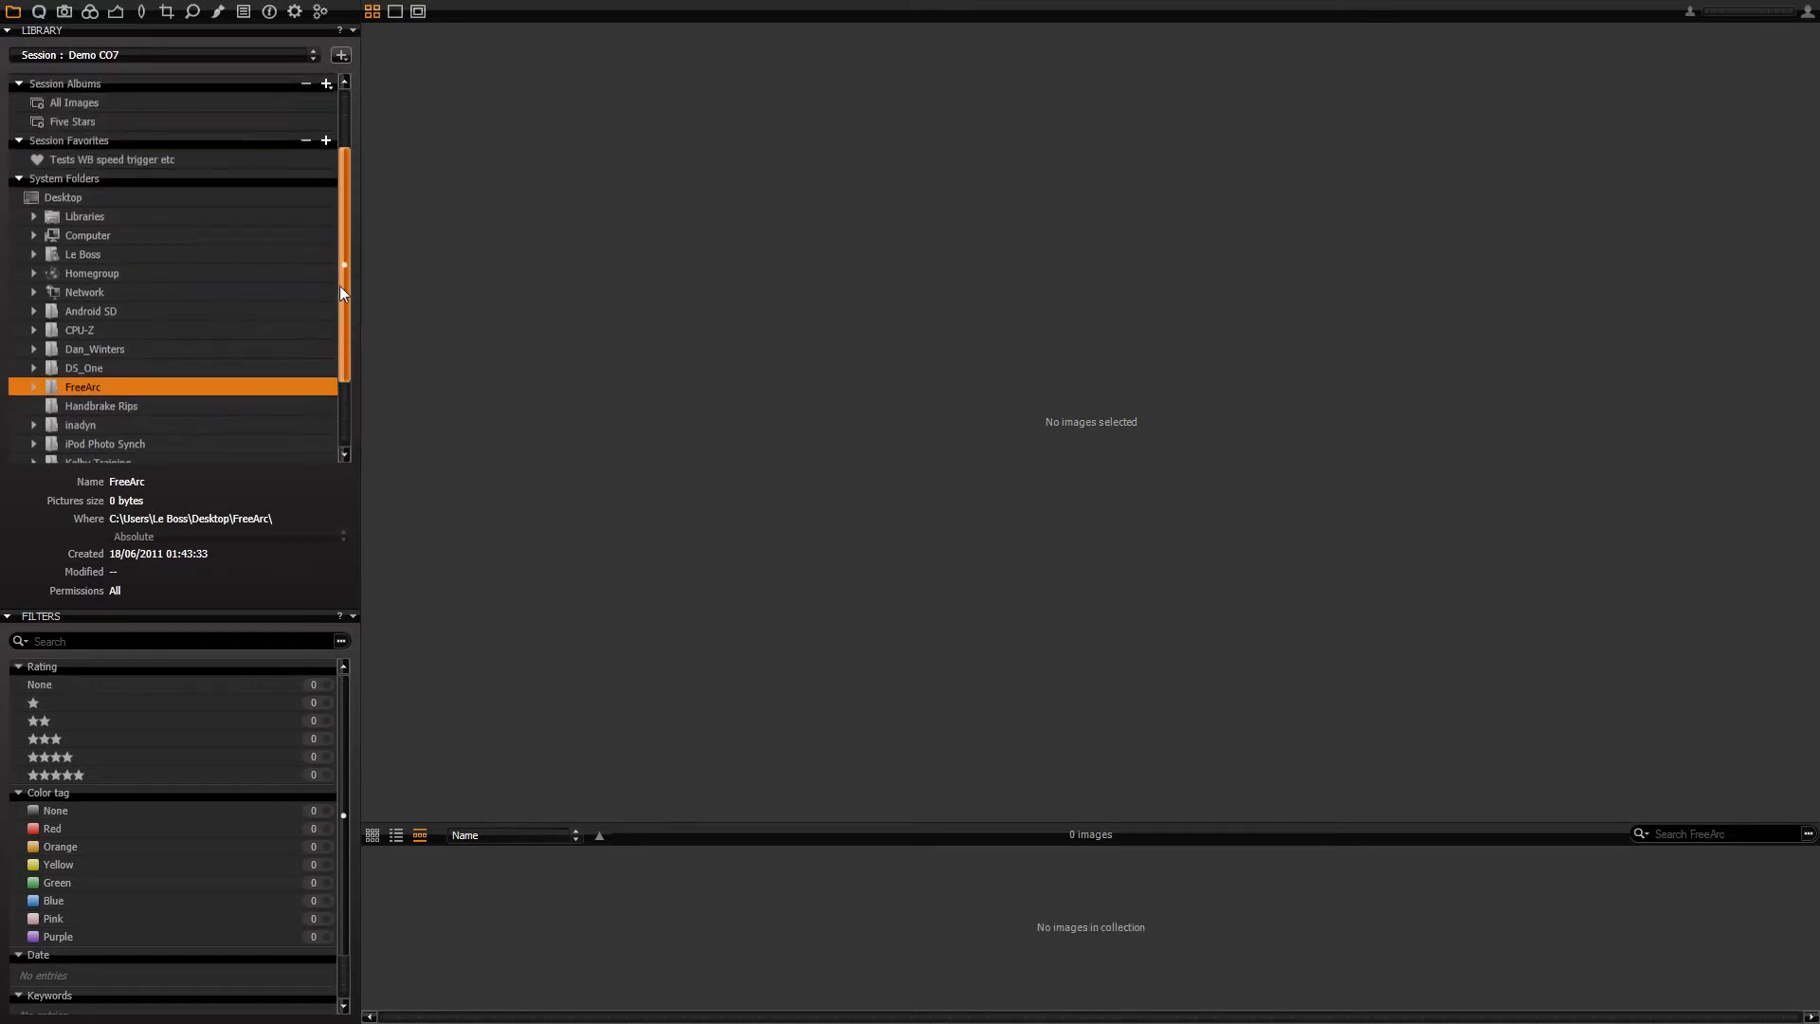
- Examine the Computer folder tree down to NewPics on DATA (E:), and collapse the tree again
click(34, 235)
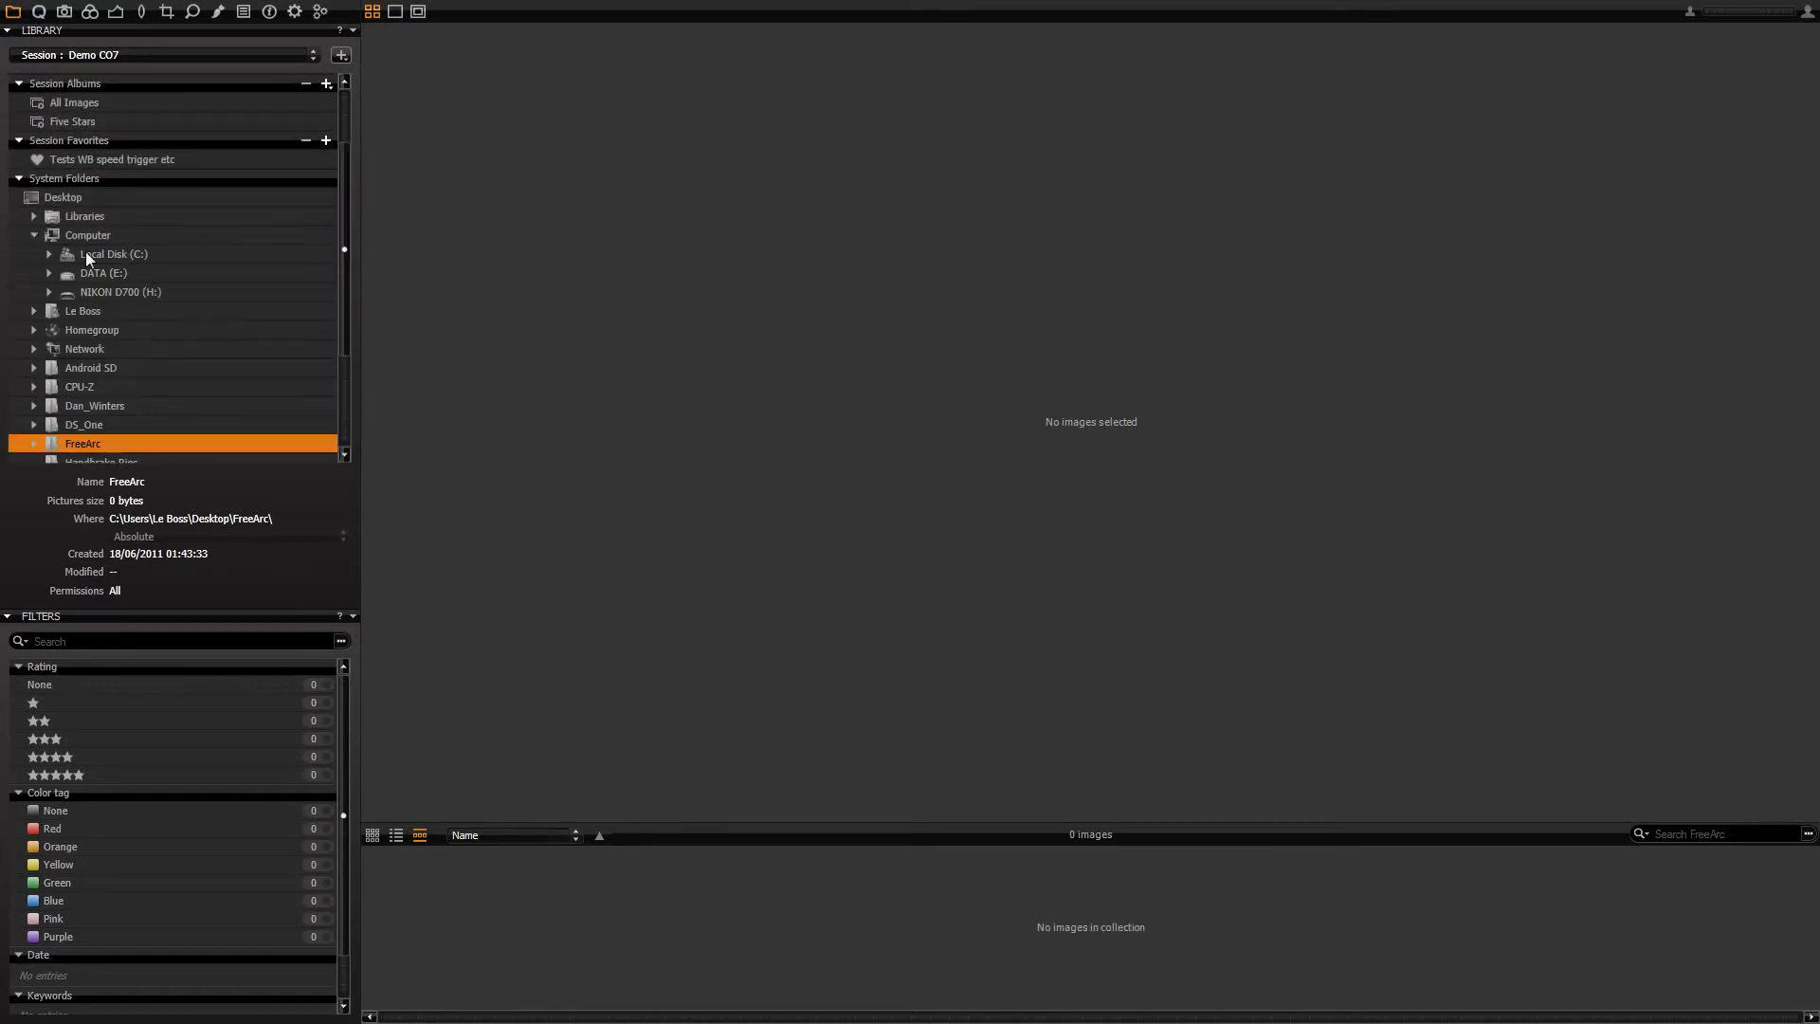
click(50, 273)
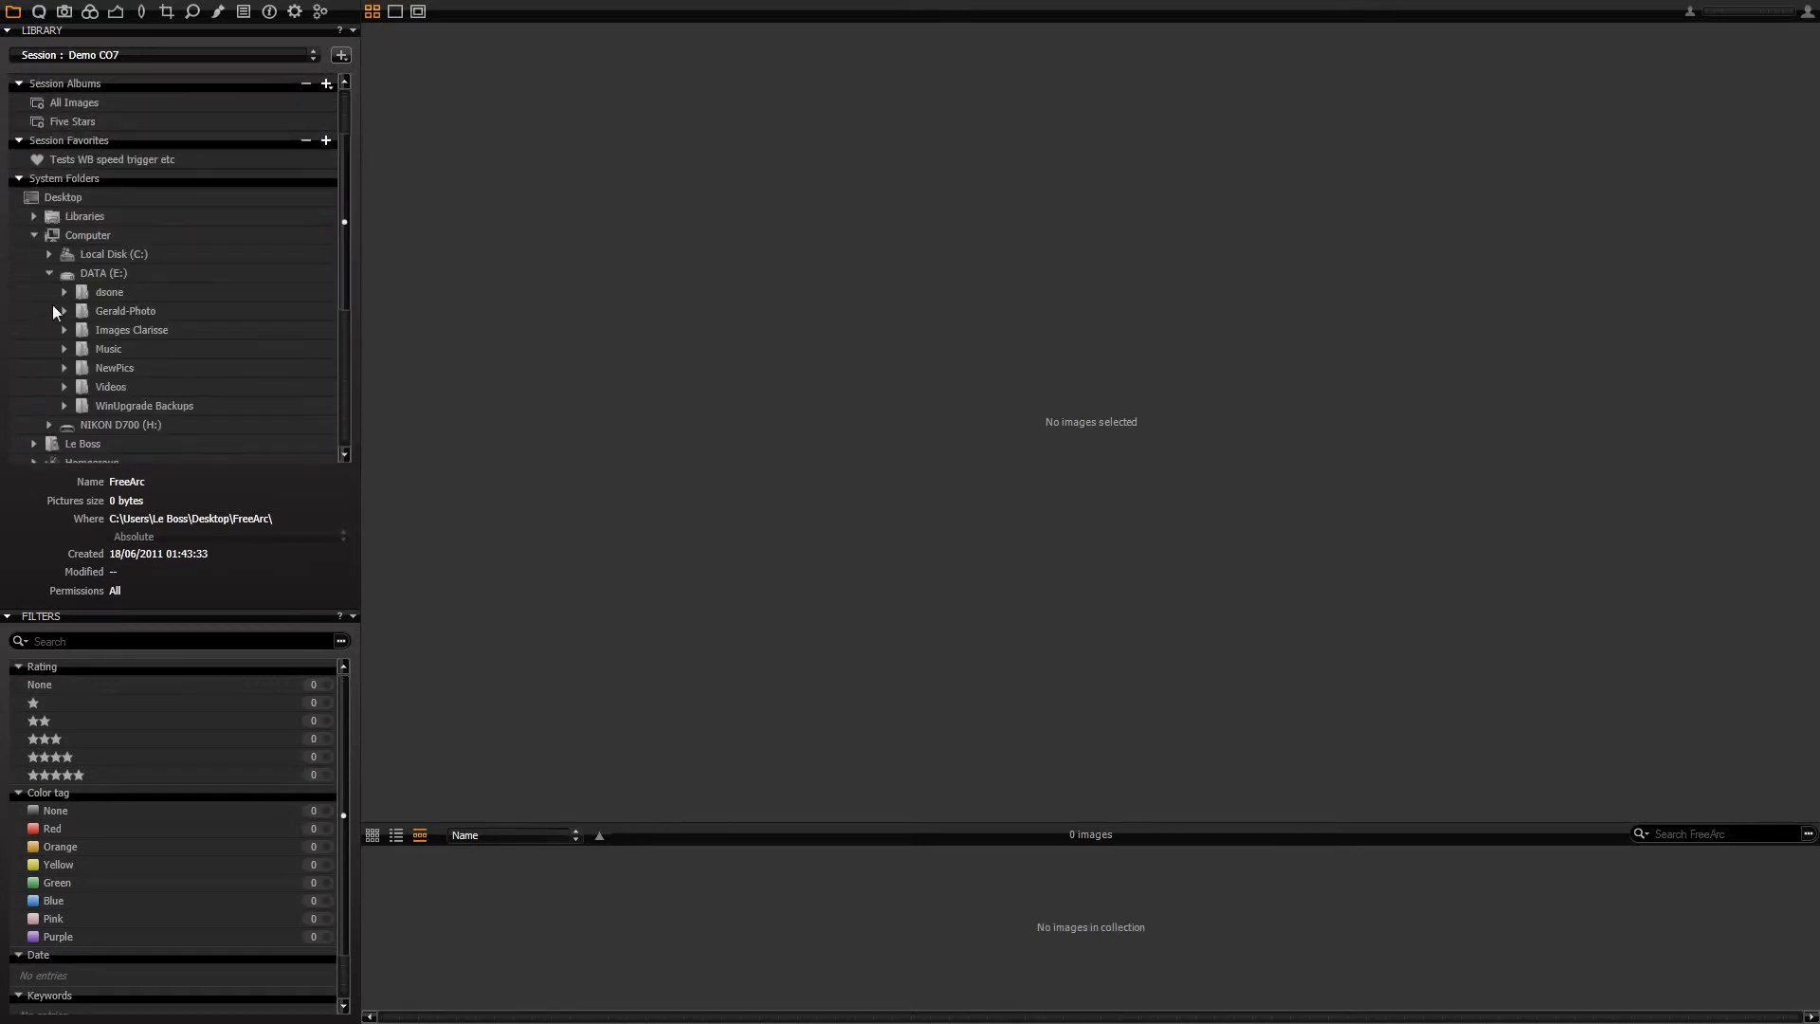
click(65, 368)
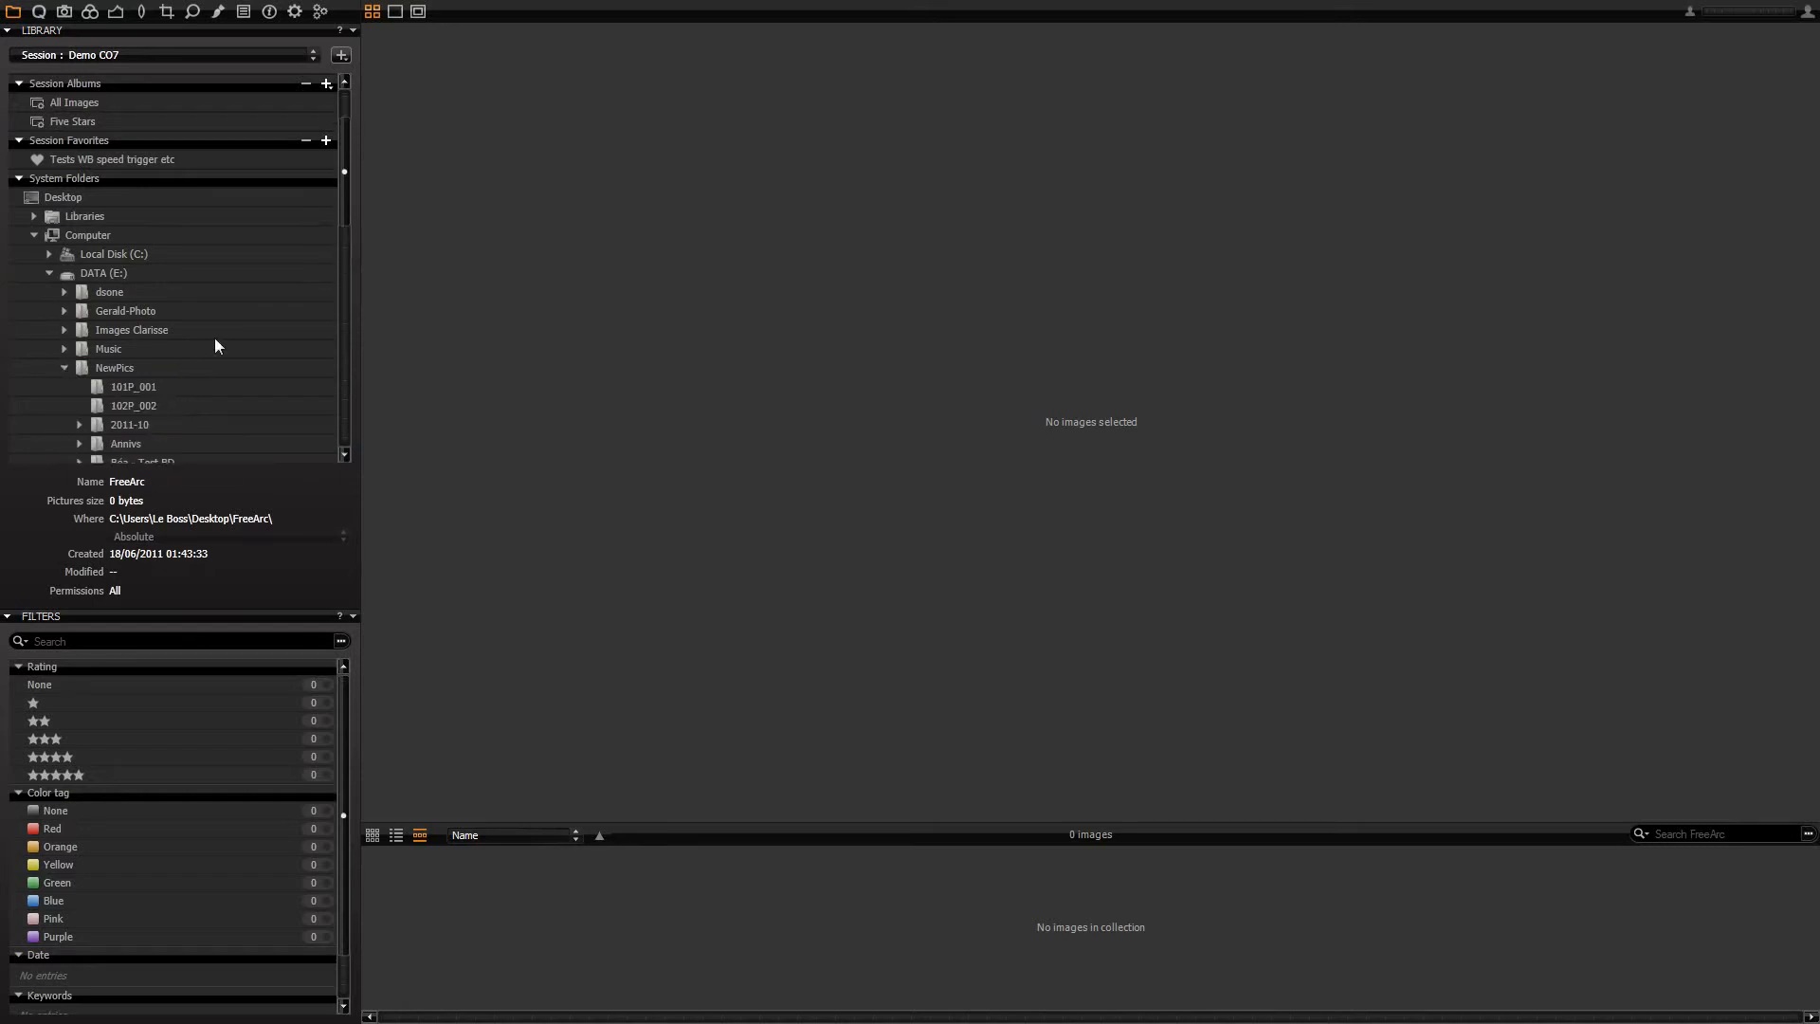
mouse_move(341, 184)
mouse_down()
mouse_move(352, 279)
mouse_move(349, 163)
mouse_up()
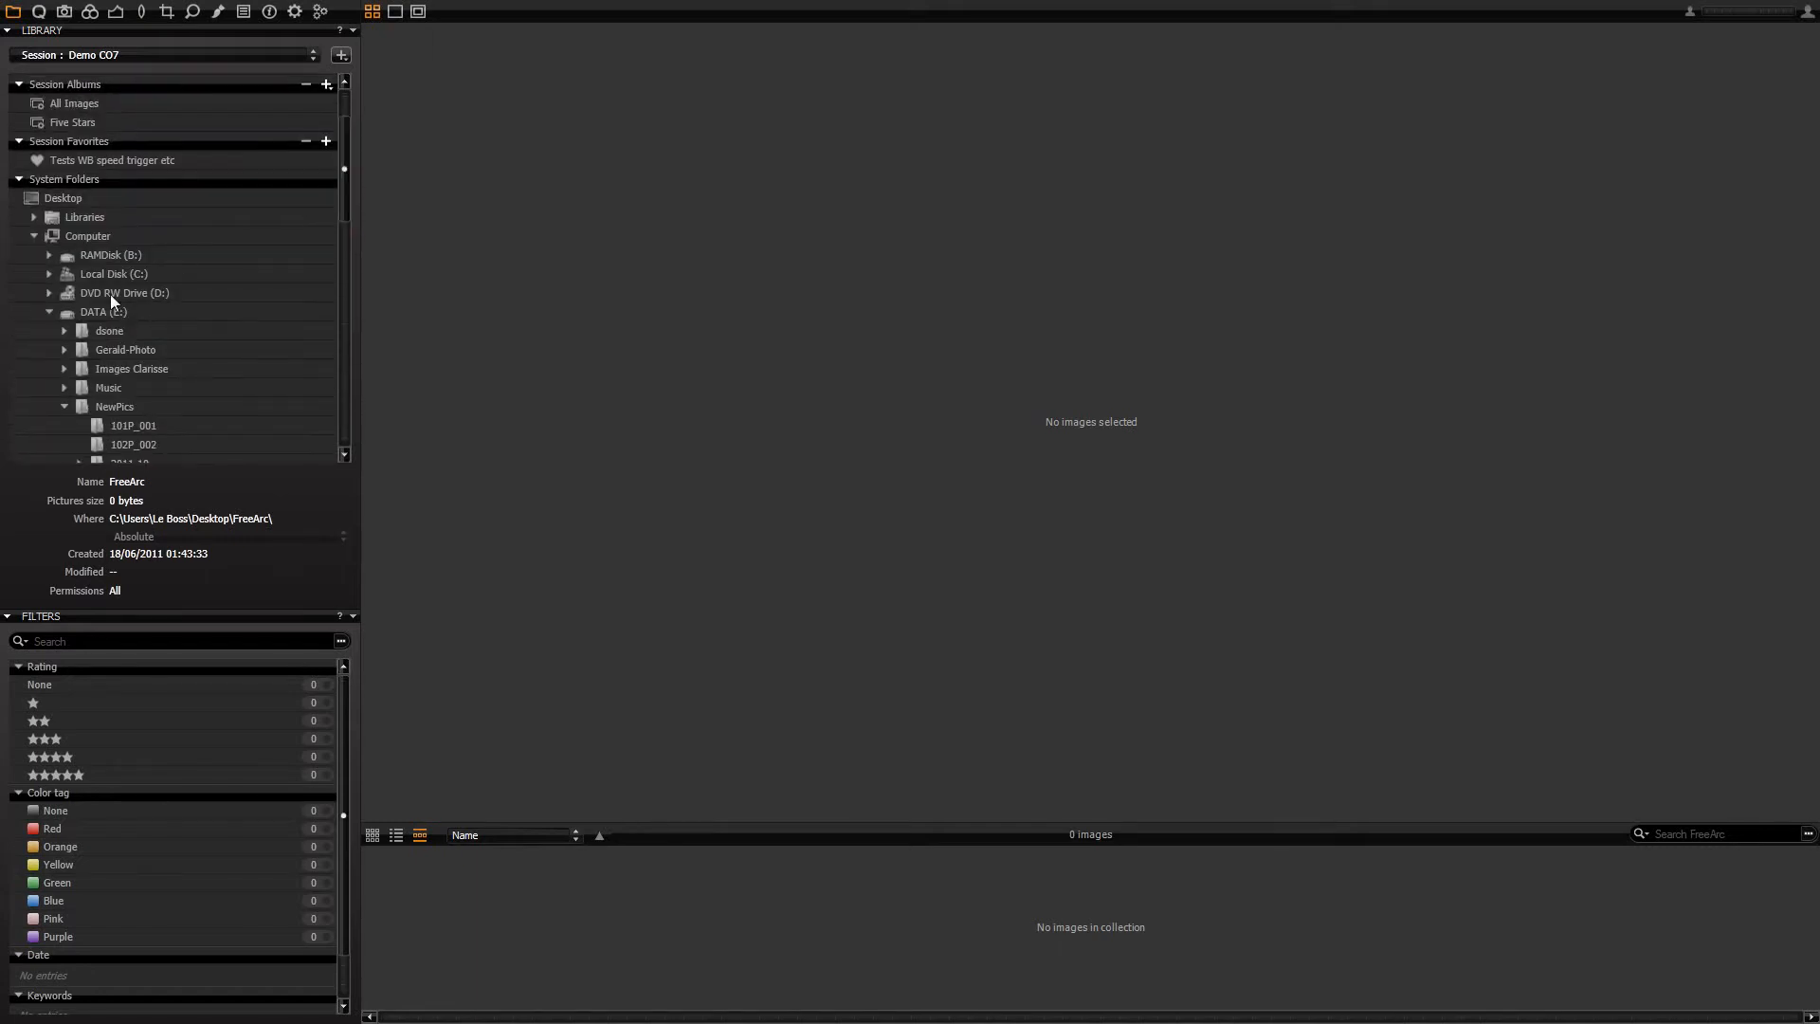
click(48, 313)
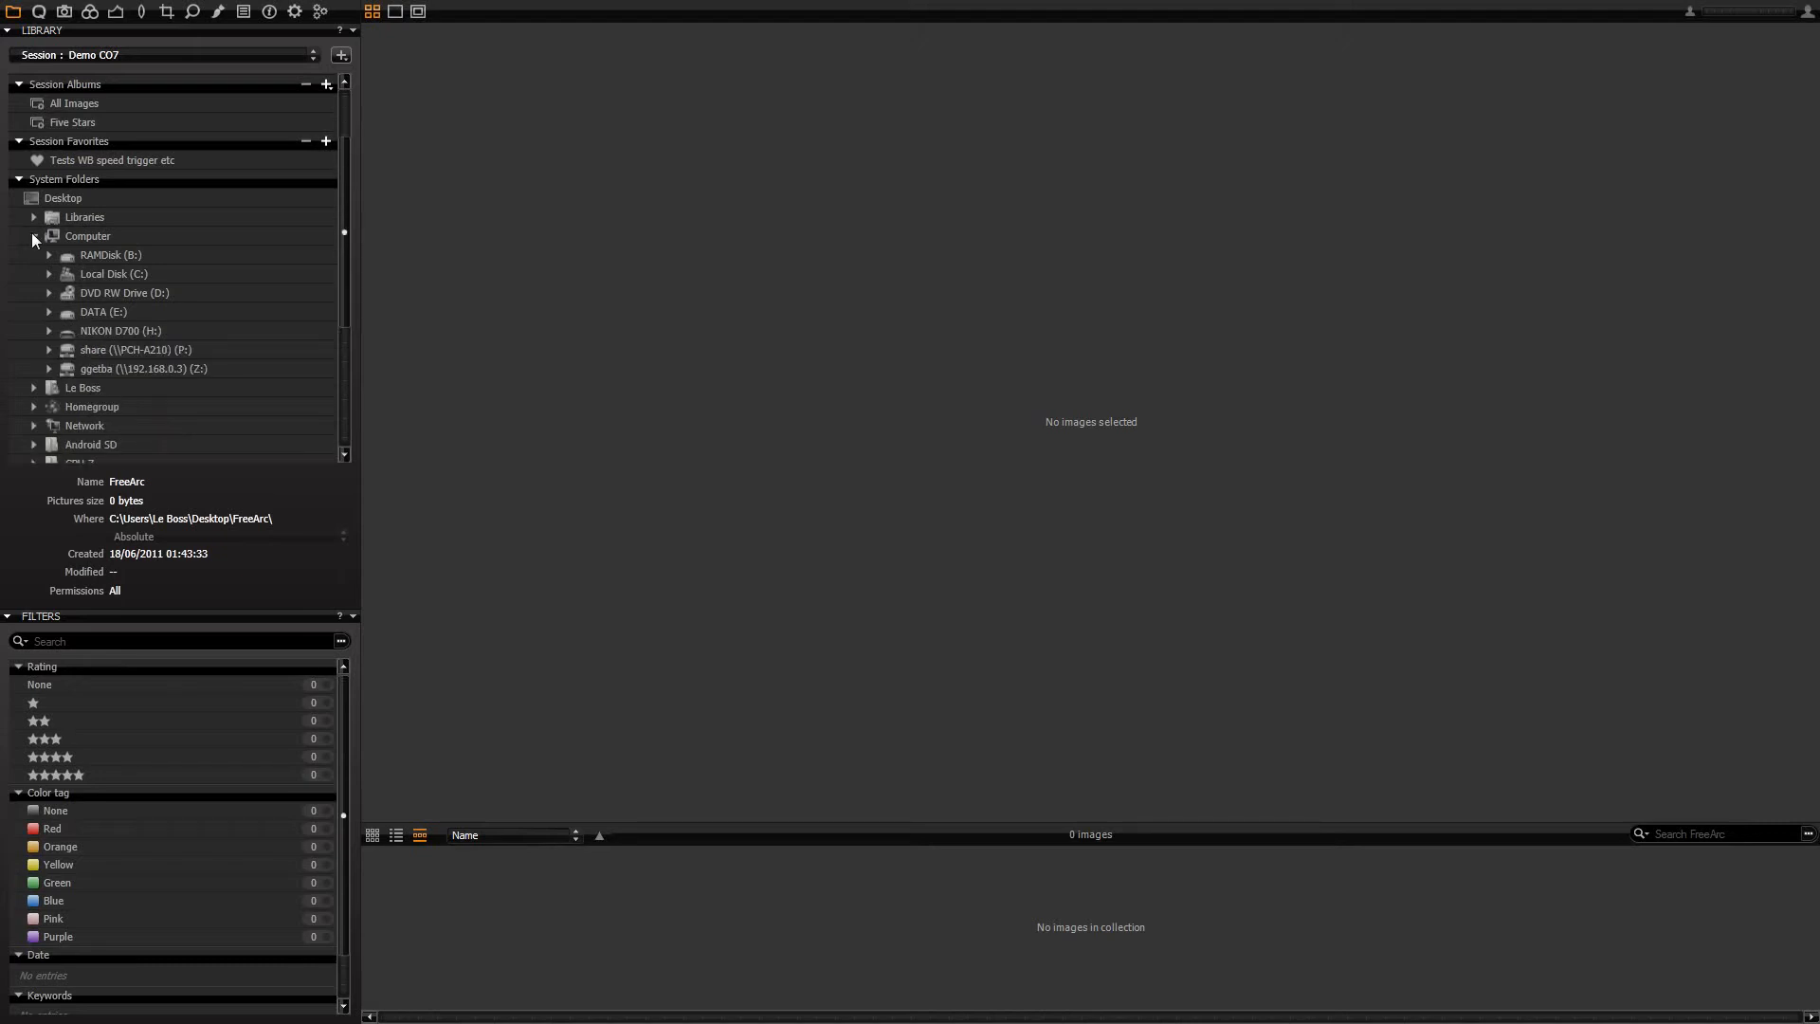
click(35, 236)
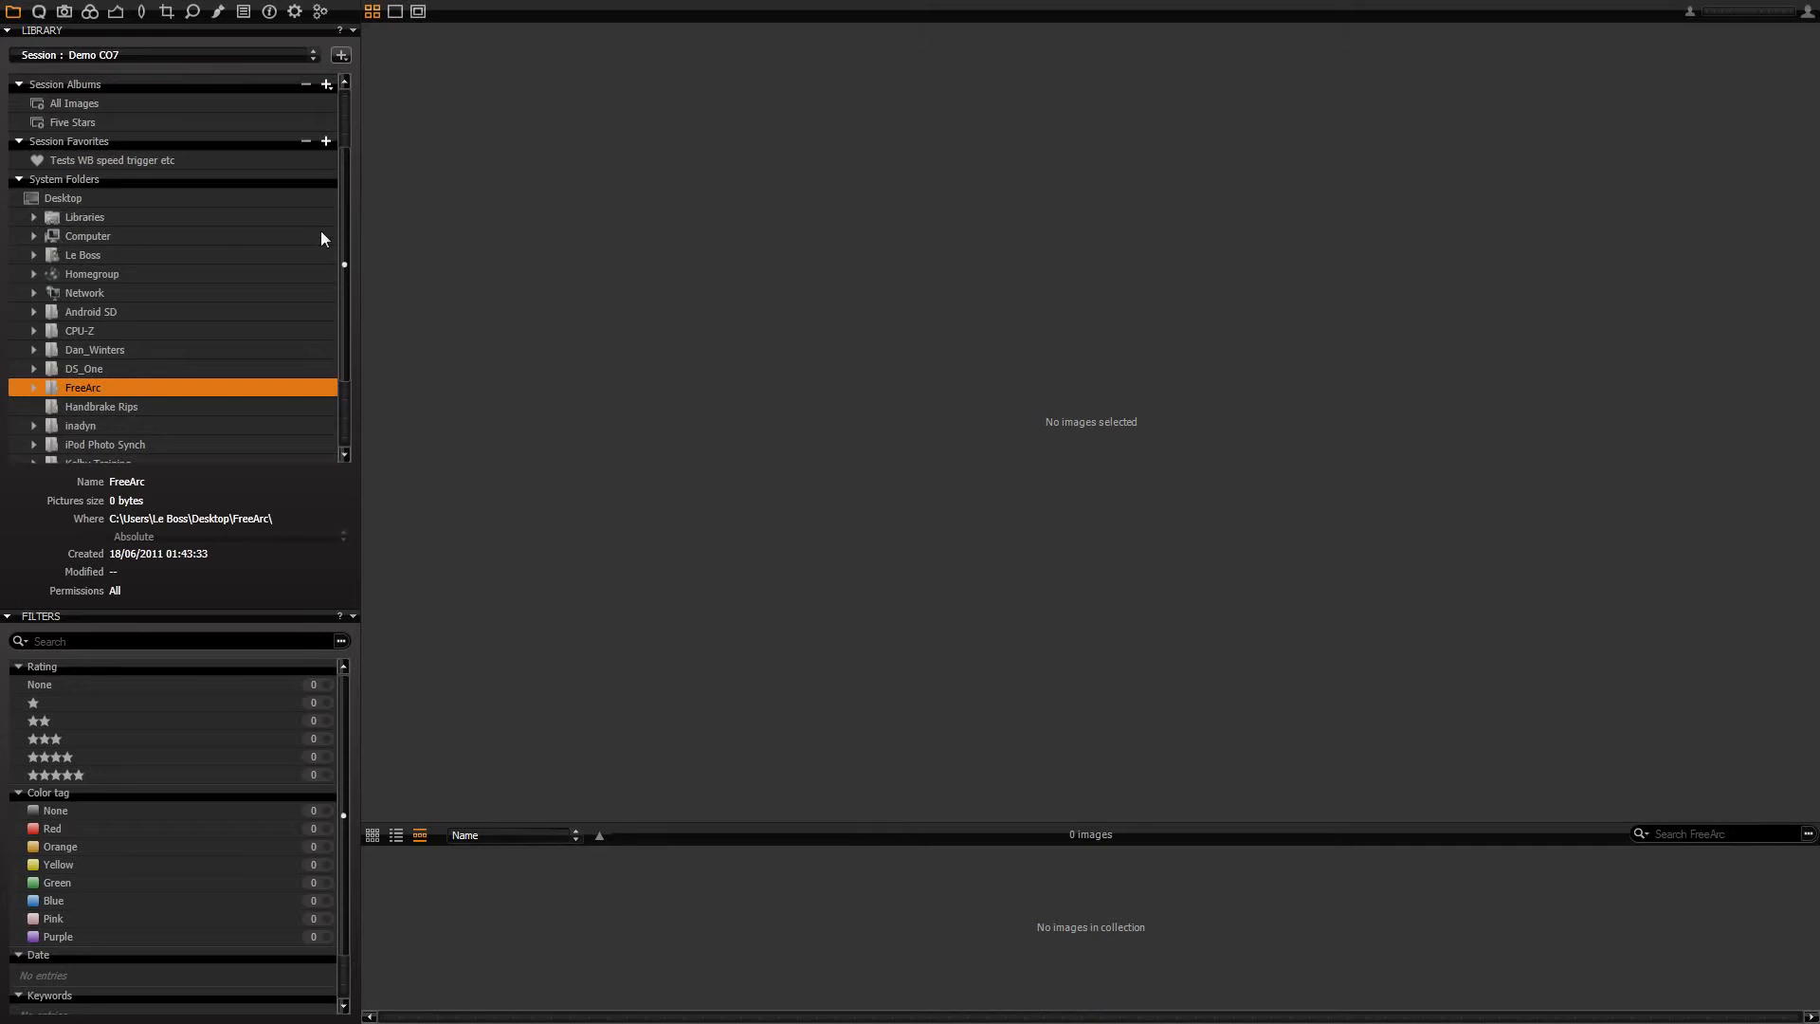
- Open the session favorite "Tests WB speed trigger etc" and view its first photo, DSC_7532.NEF
click(134, 163)
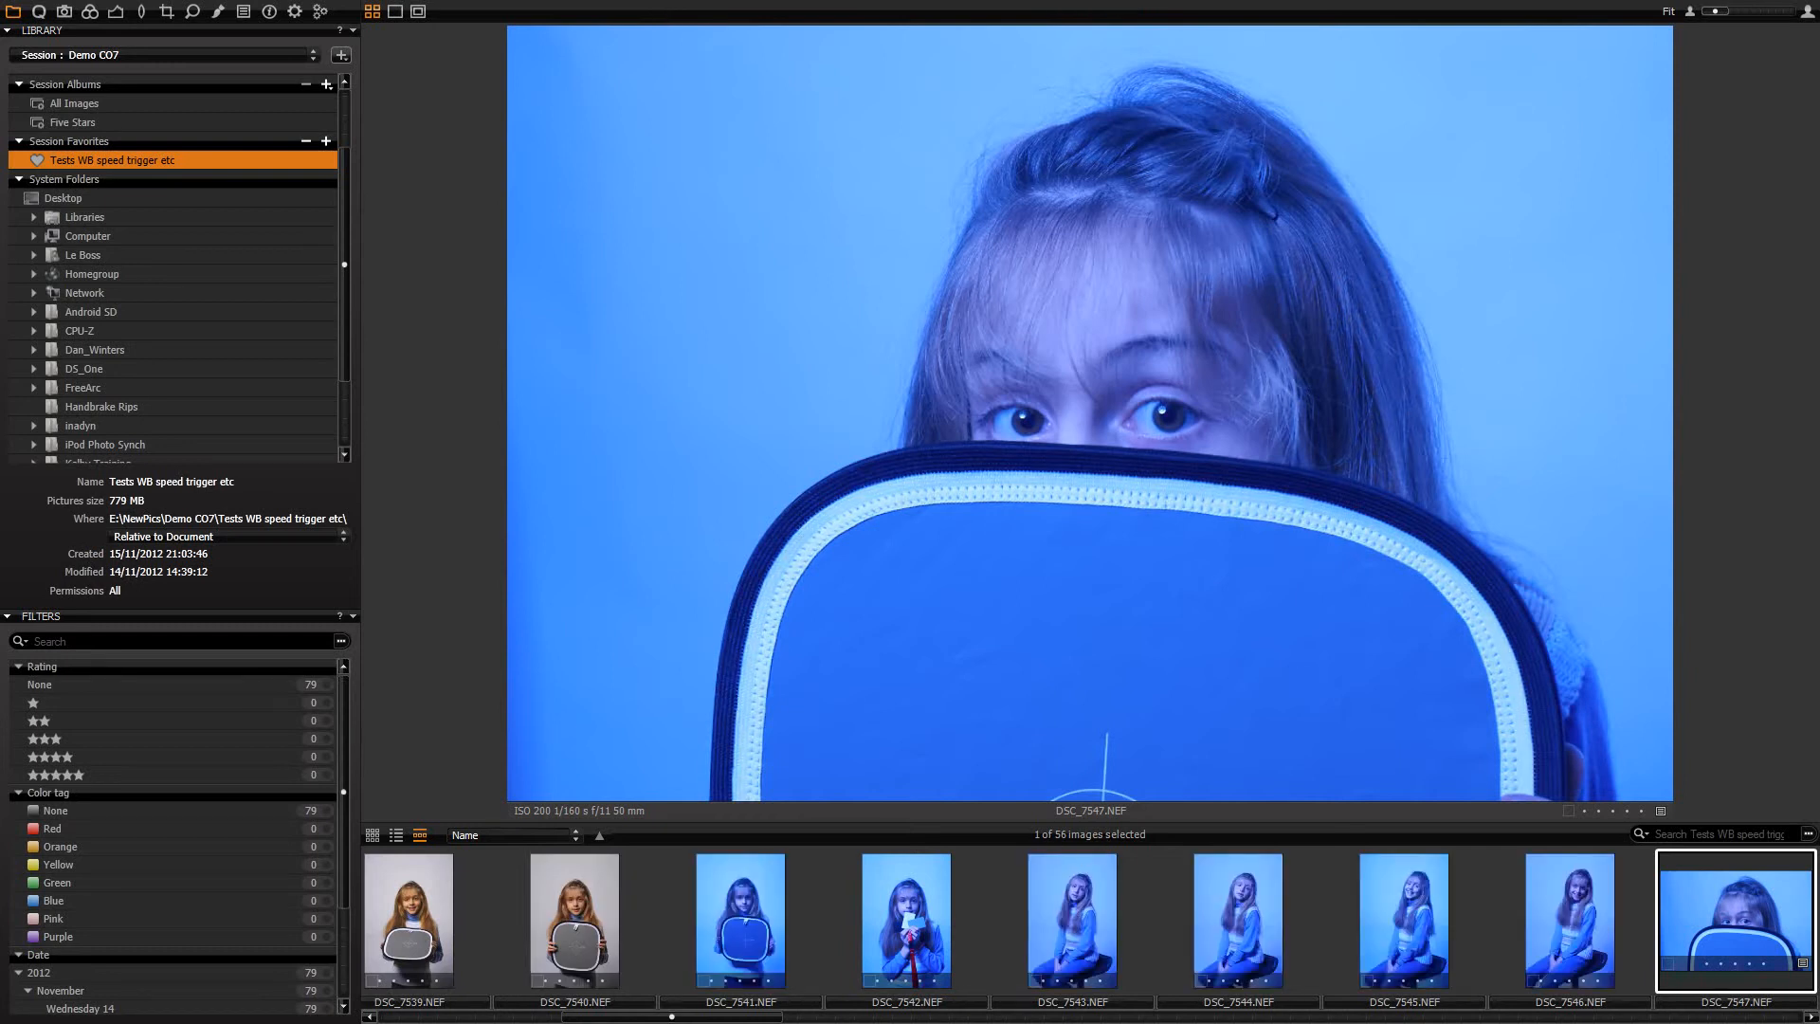
drag(661, 1017, 477, 1017)
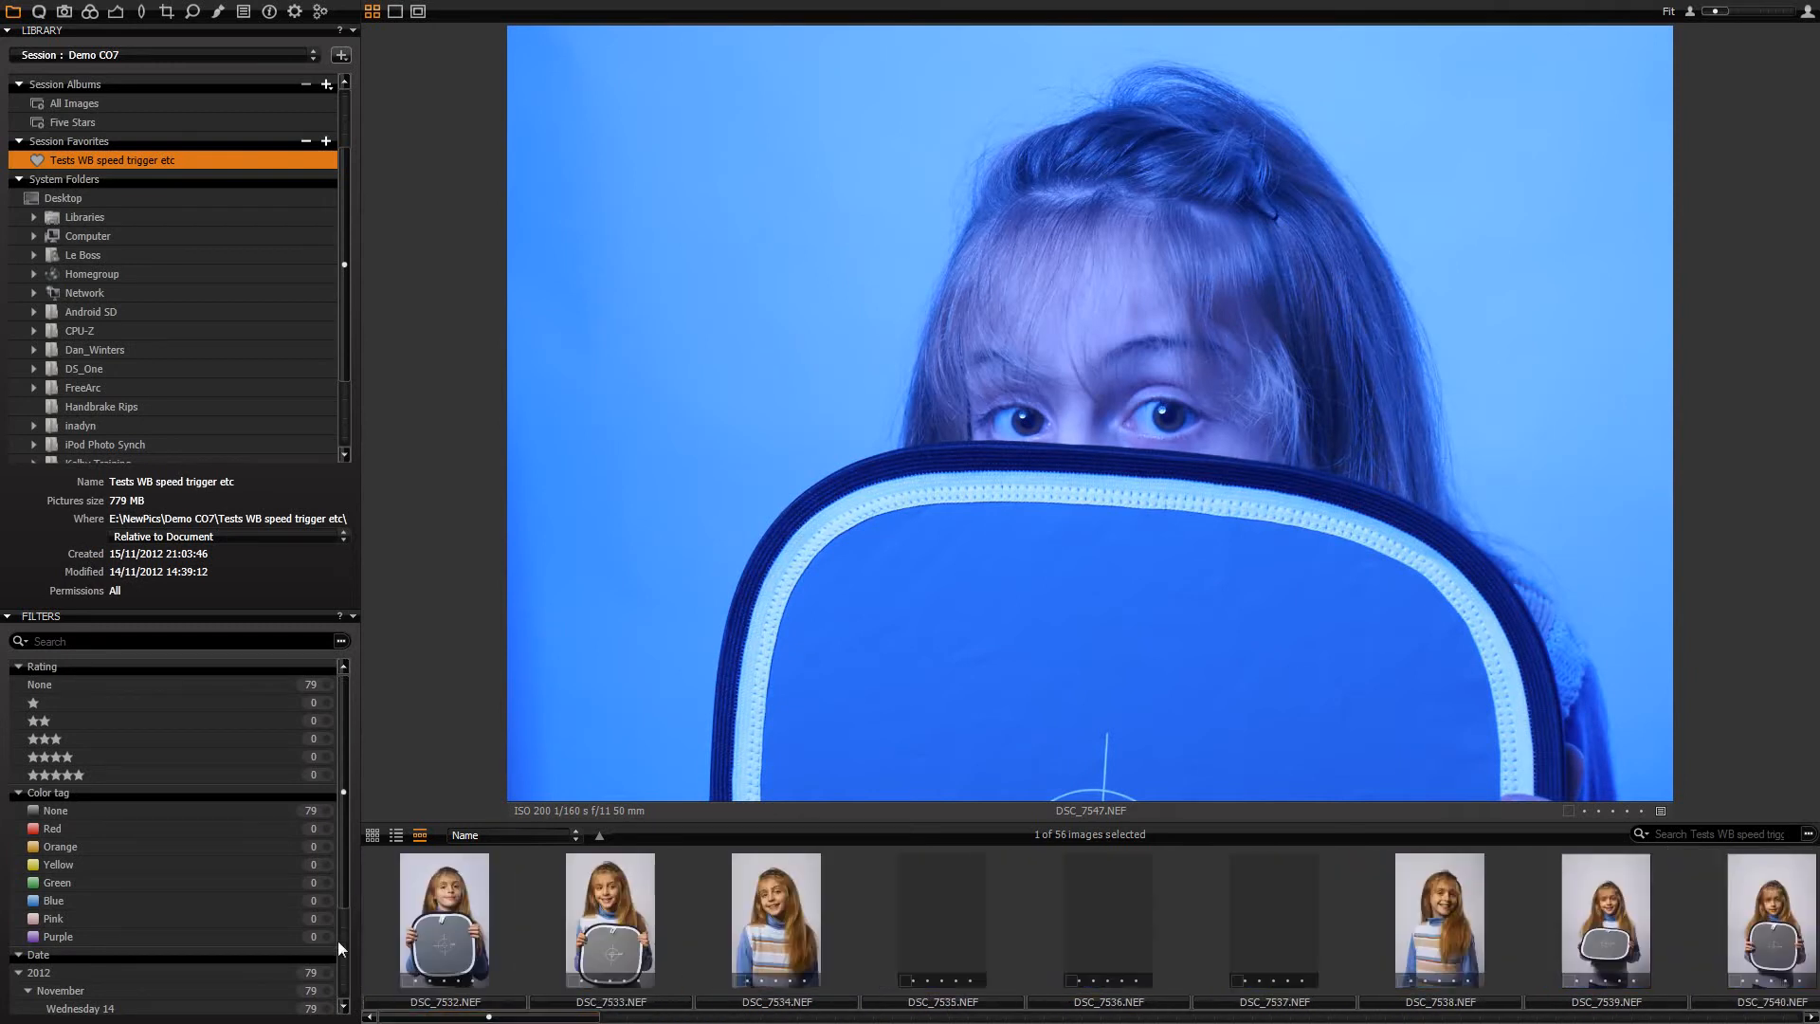
click(424, 900)
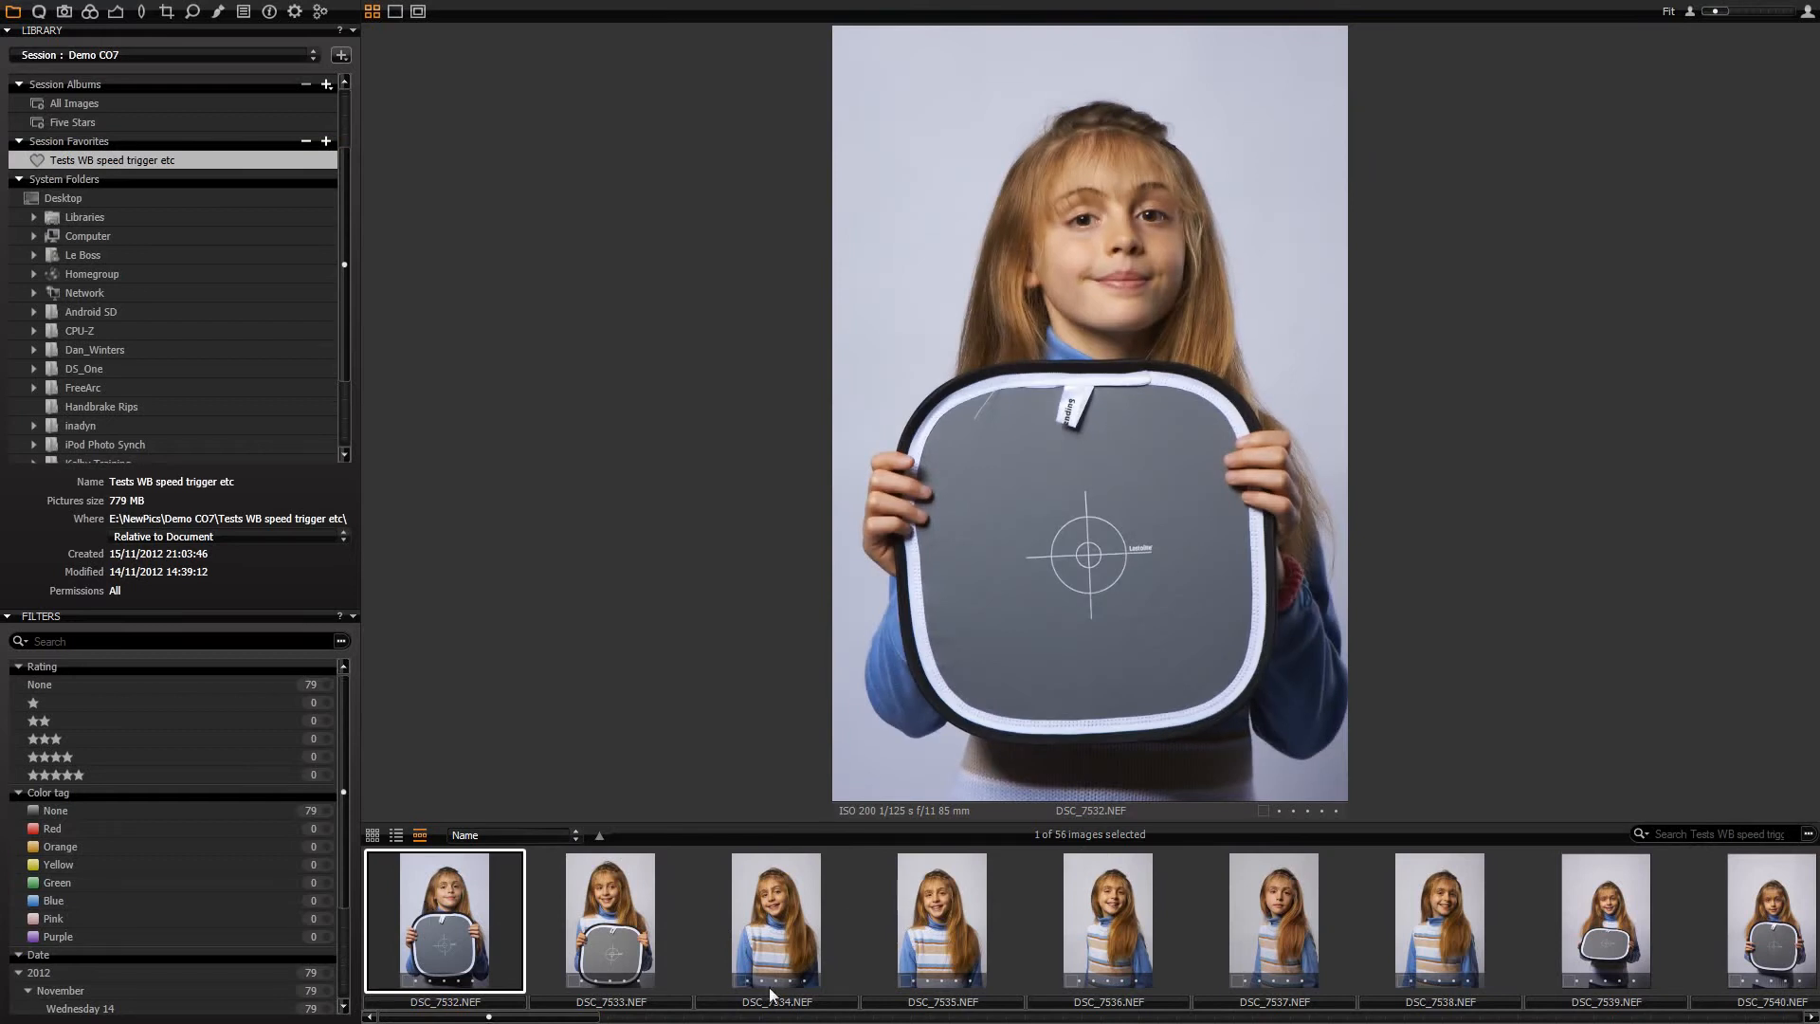
- Browse the imported photos, view DSC_7537.NEF and DSC_7539.NEF, and return to DSC_7532.NEF
mouse_move(468, 1017)
mouse_down()
mouse_move(503, 1017)
mouse_move(466, 1018)
mouse_up()
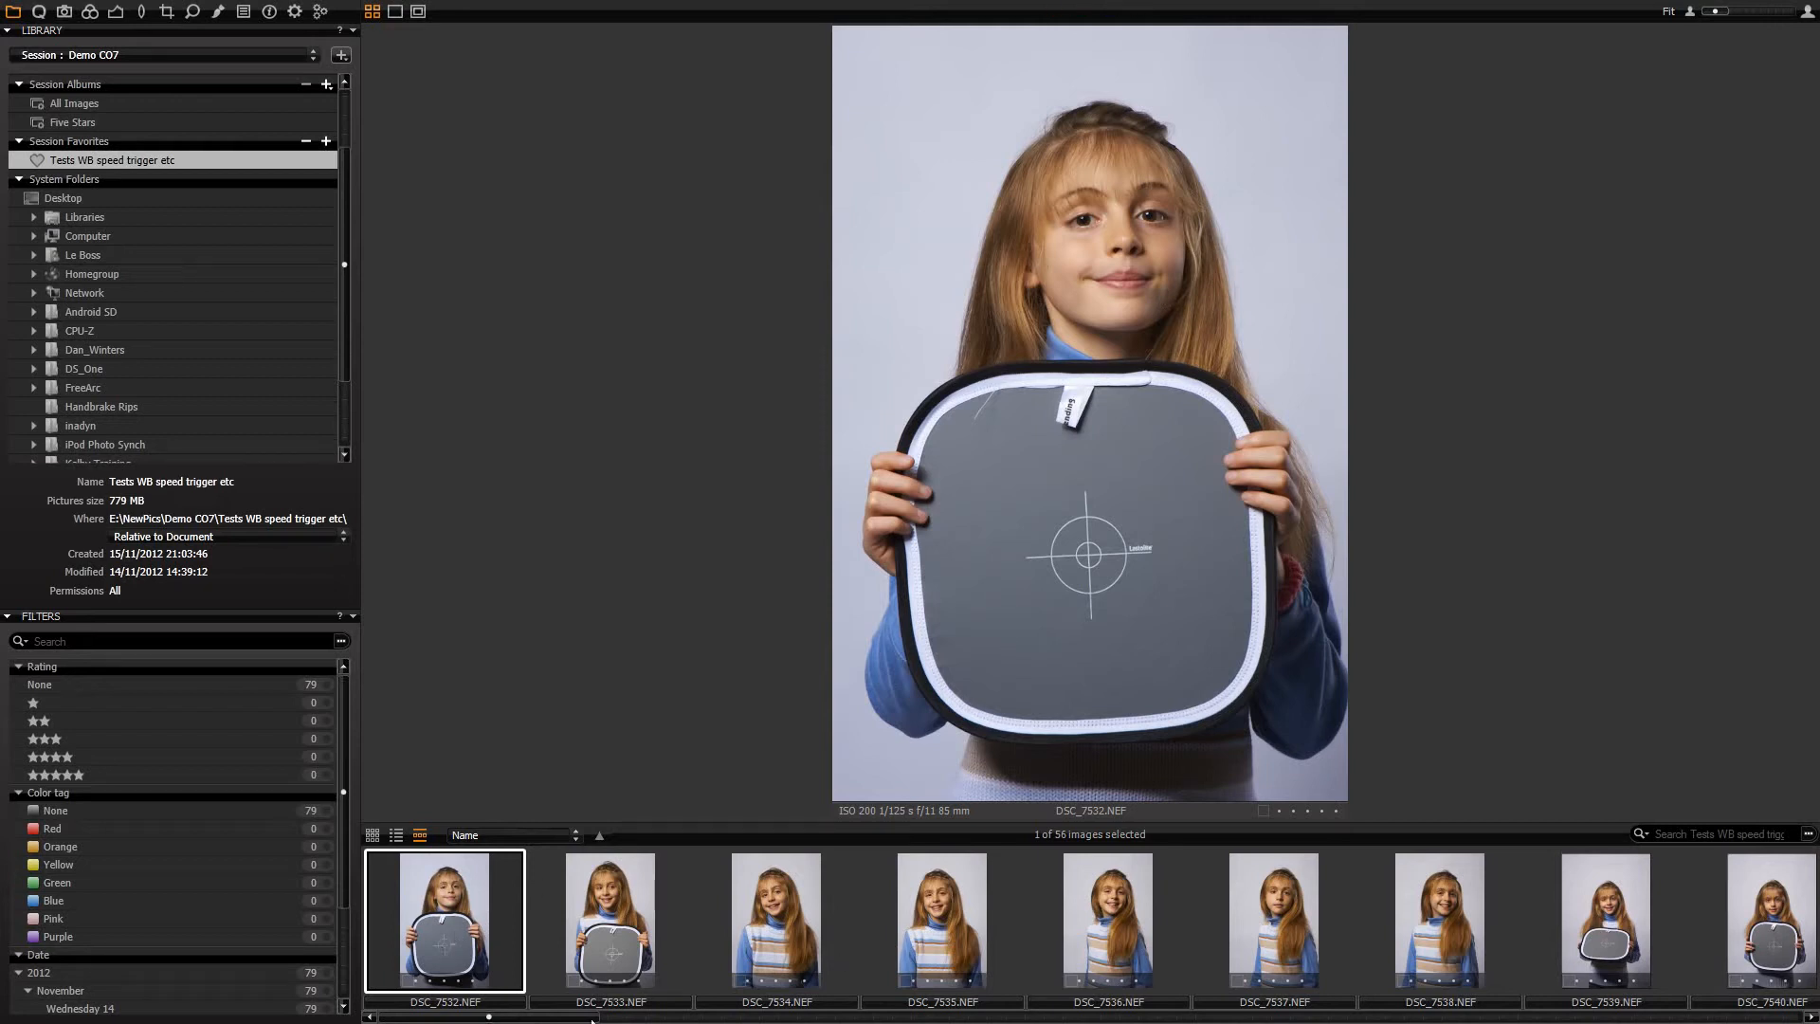
mouse_move(520, 1019)
mouse_down()
mouse_move(1044, 1016)
mouse_move(543, 1016)
mouse_up()
drag(516, 1018, 517, 1018)
drag(489, 1018, 585, 1016)
click(607, 914)
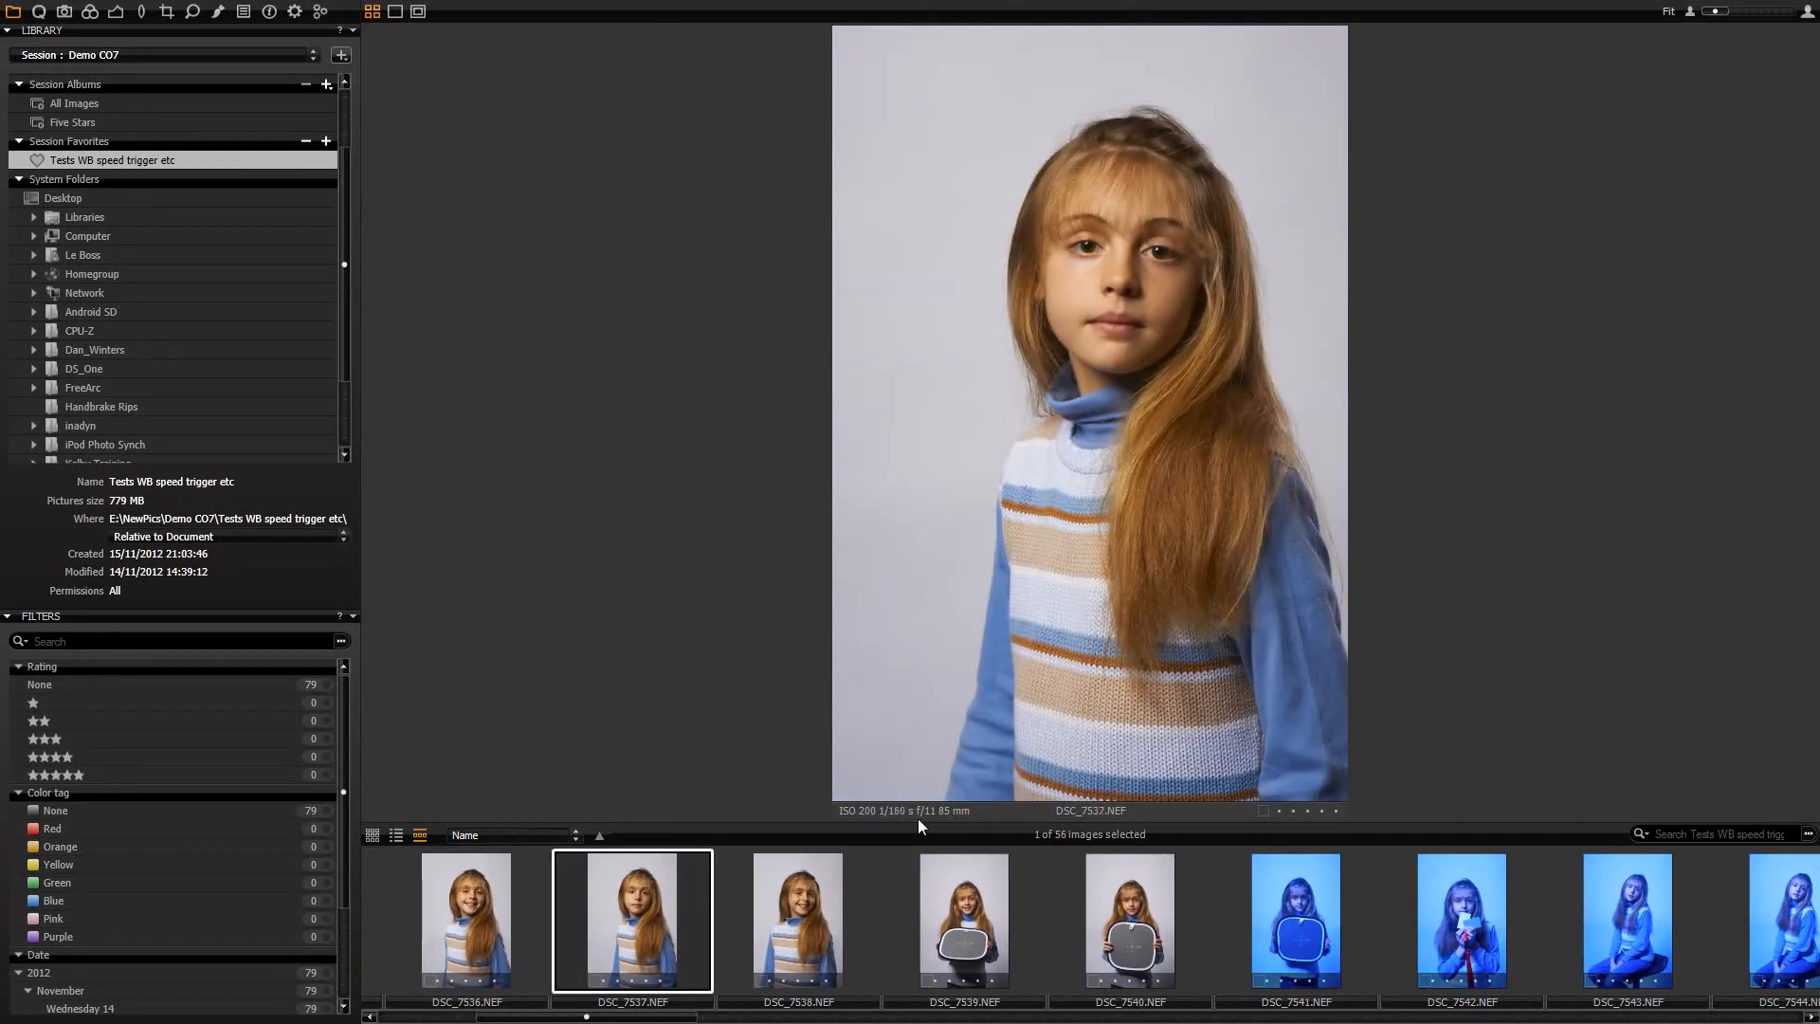
click(976, 900)
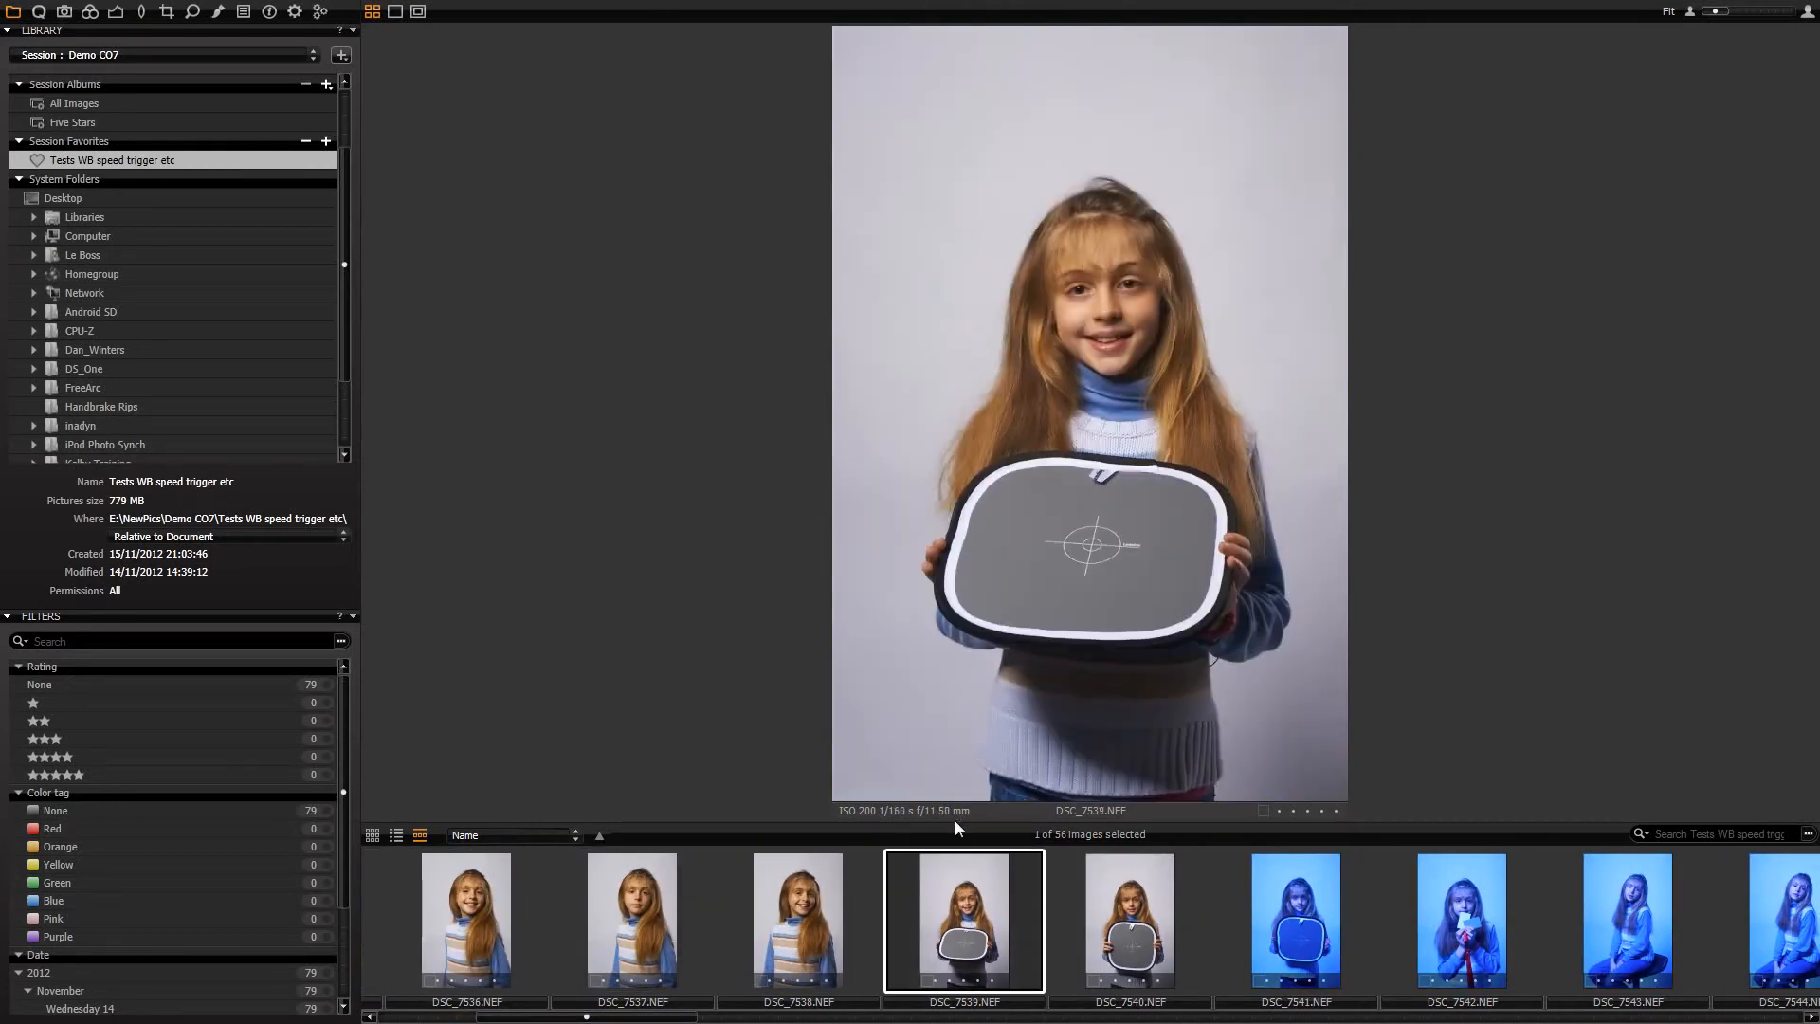
drag(676, 1016, 578, 1015)
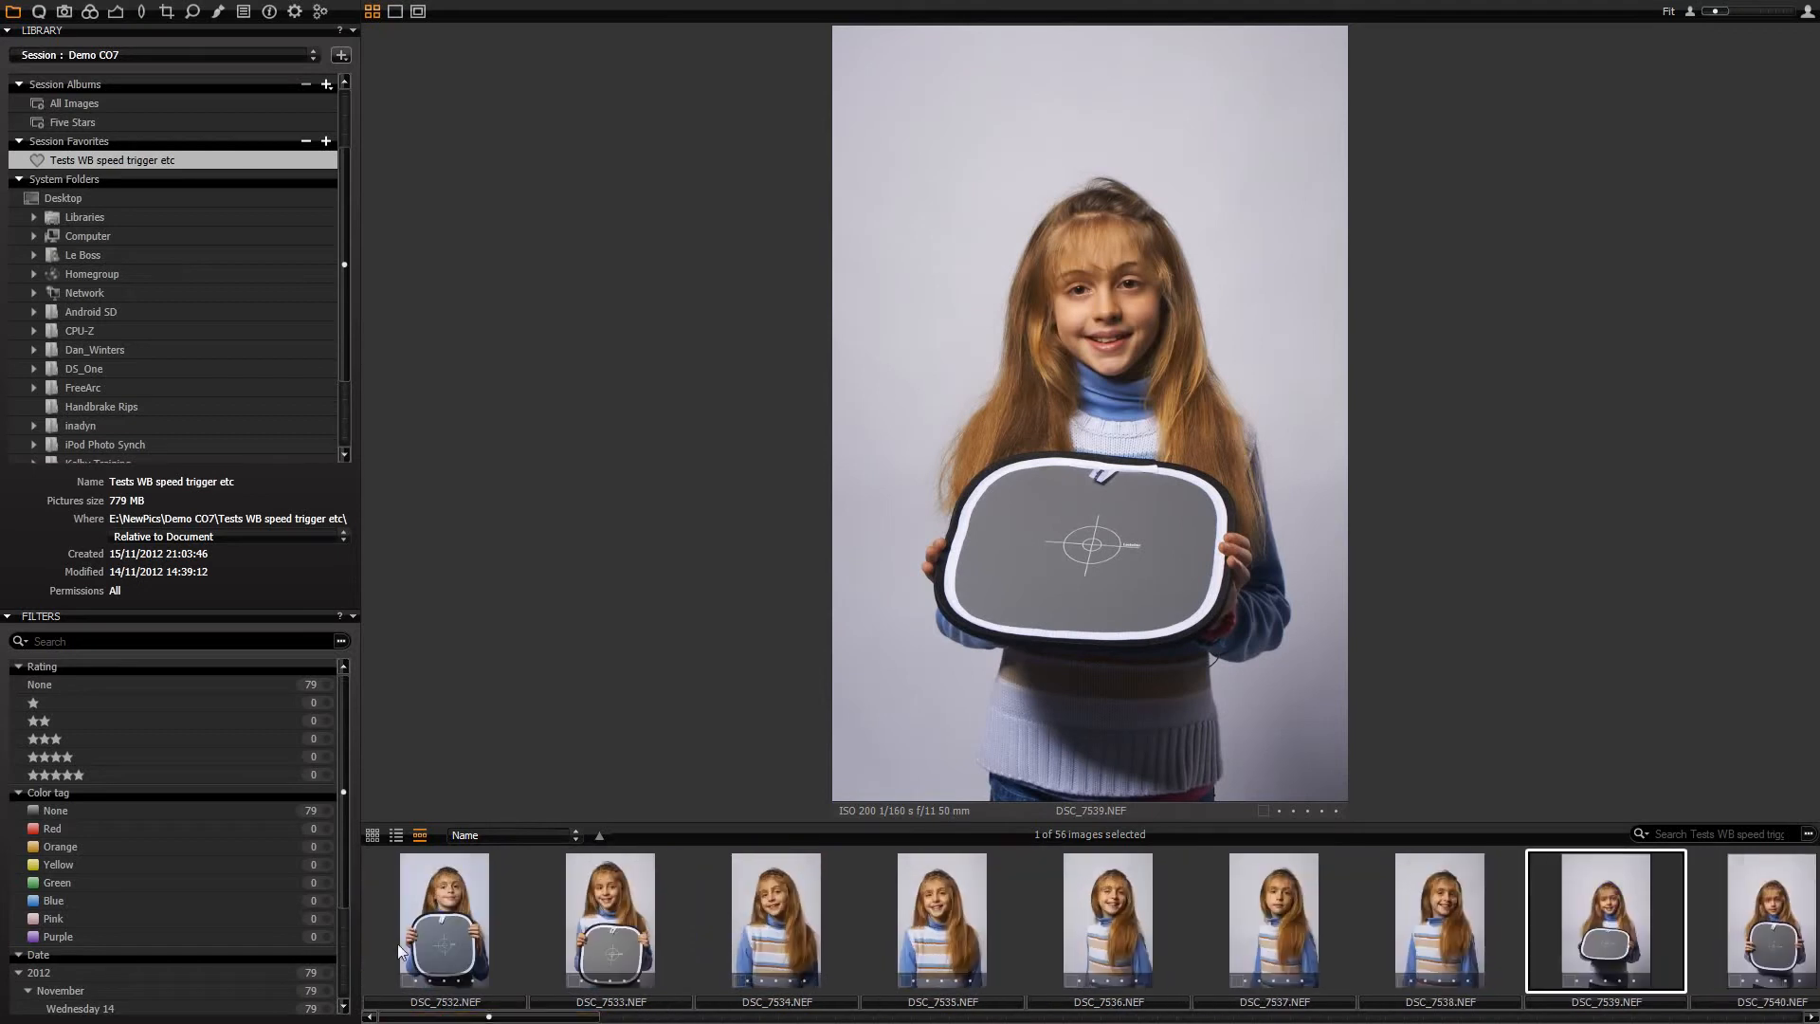
click(444, 911)
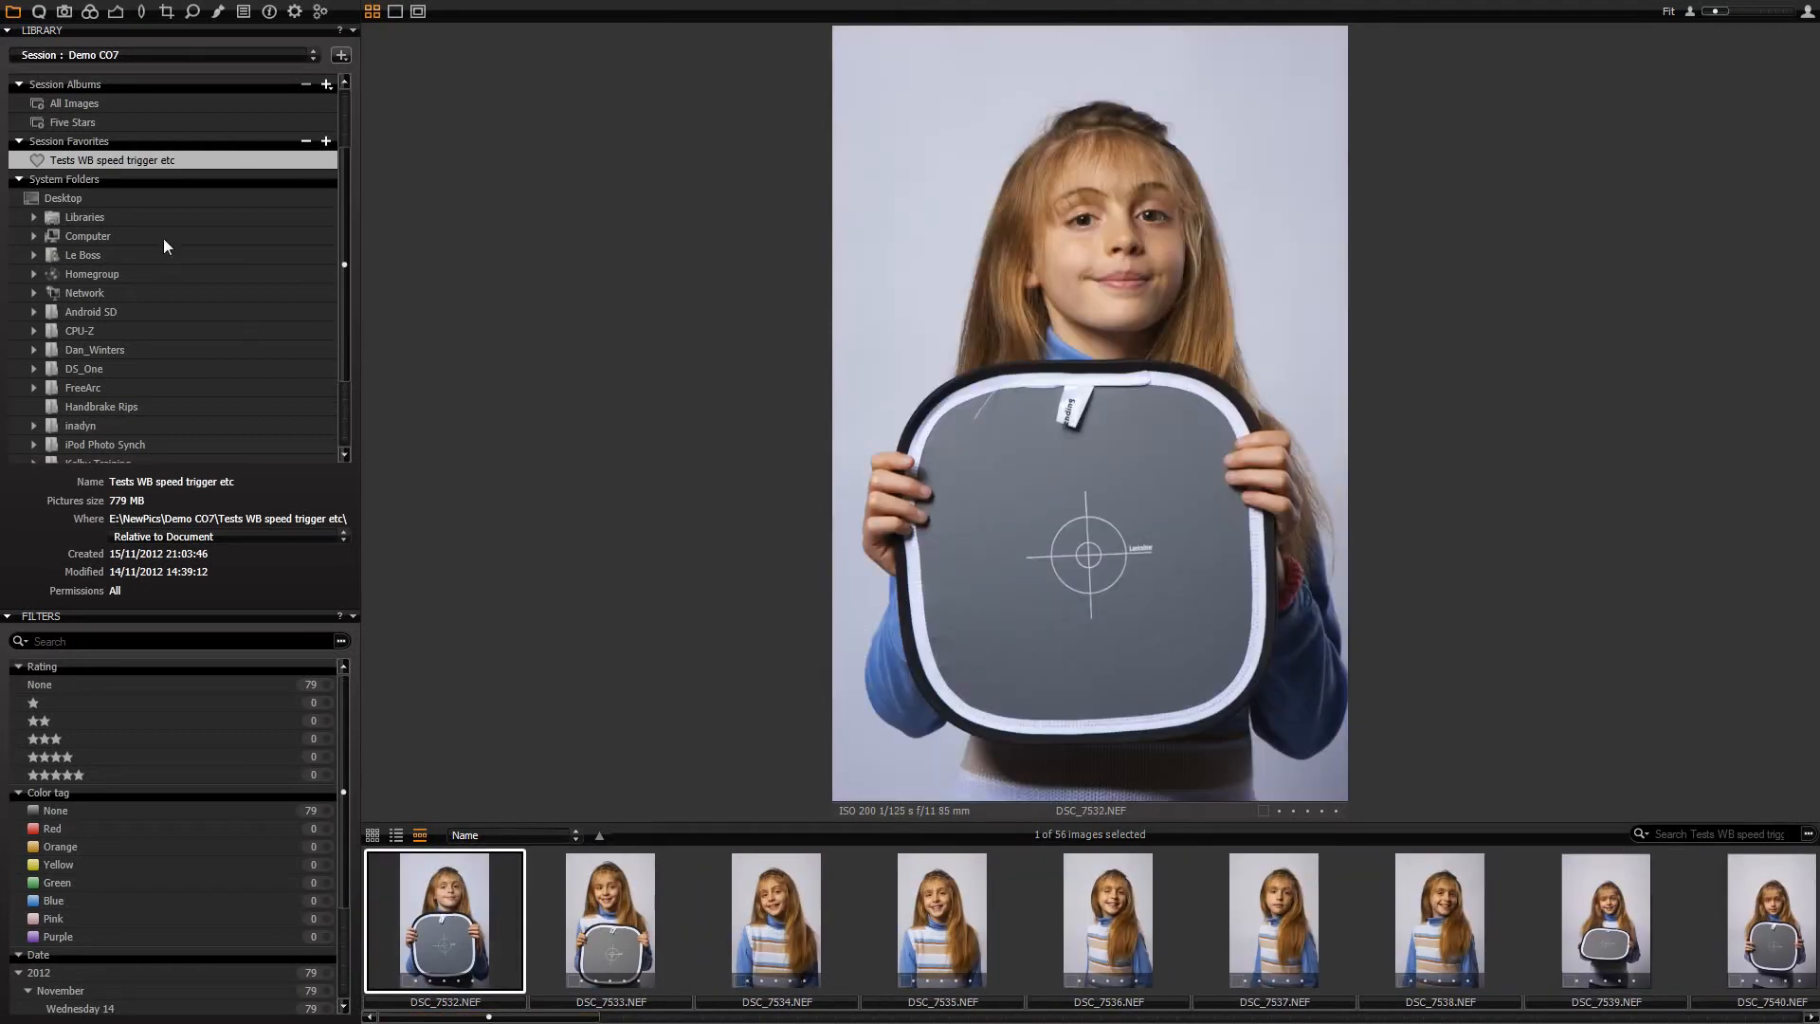
- Add the Curve tool to the Quick tool tab
click(40, 14)
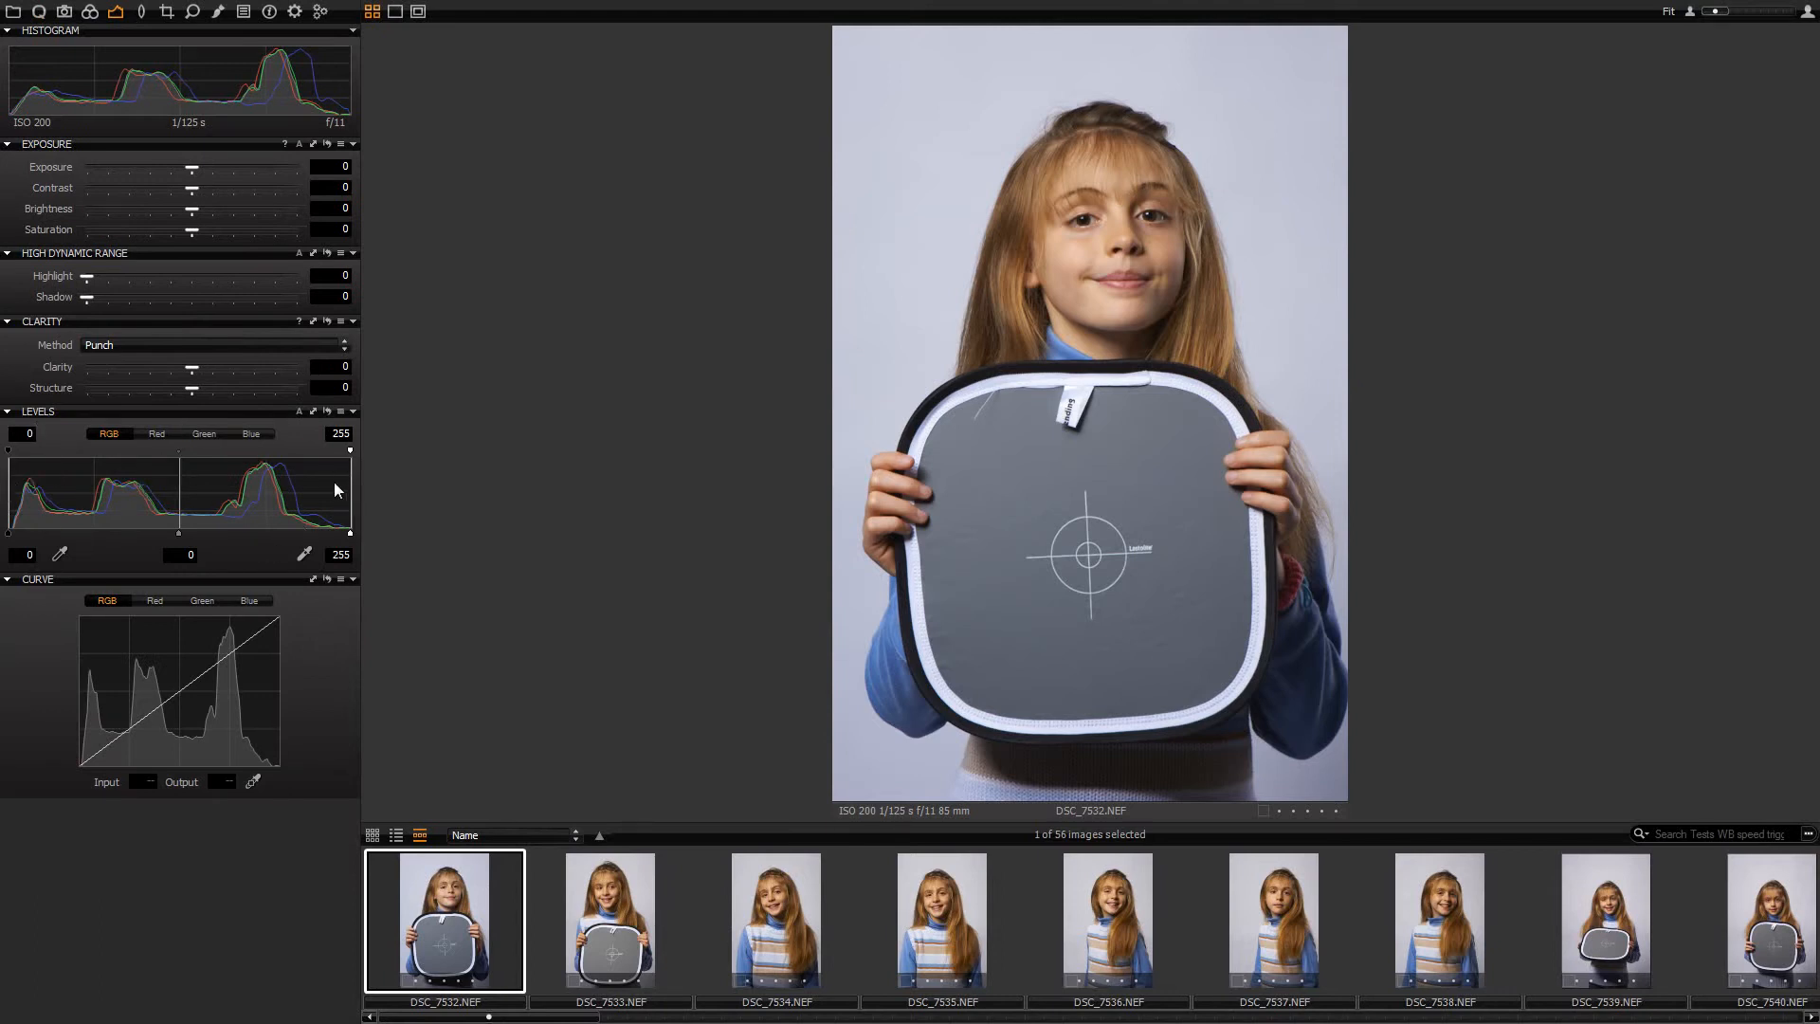
click(39, 11)
mouse_move(137, 7)
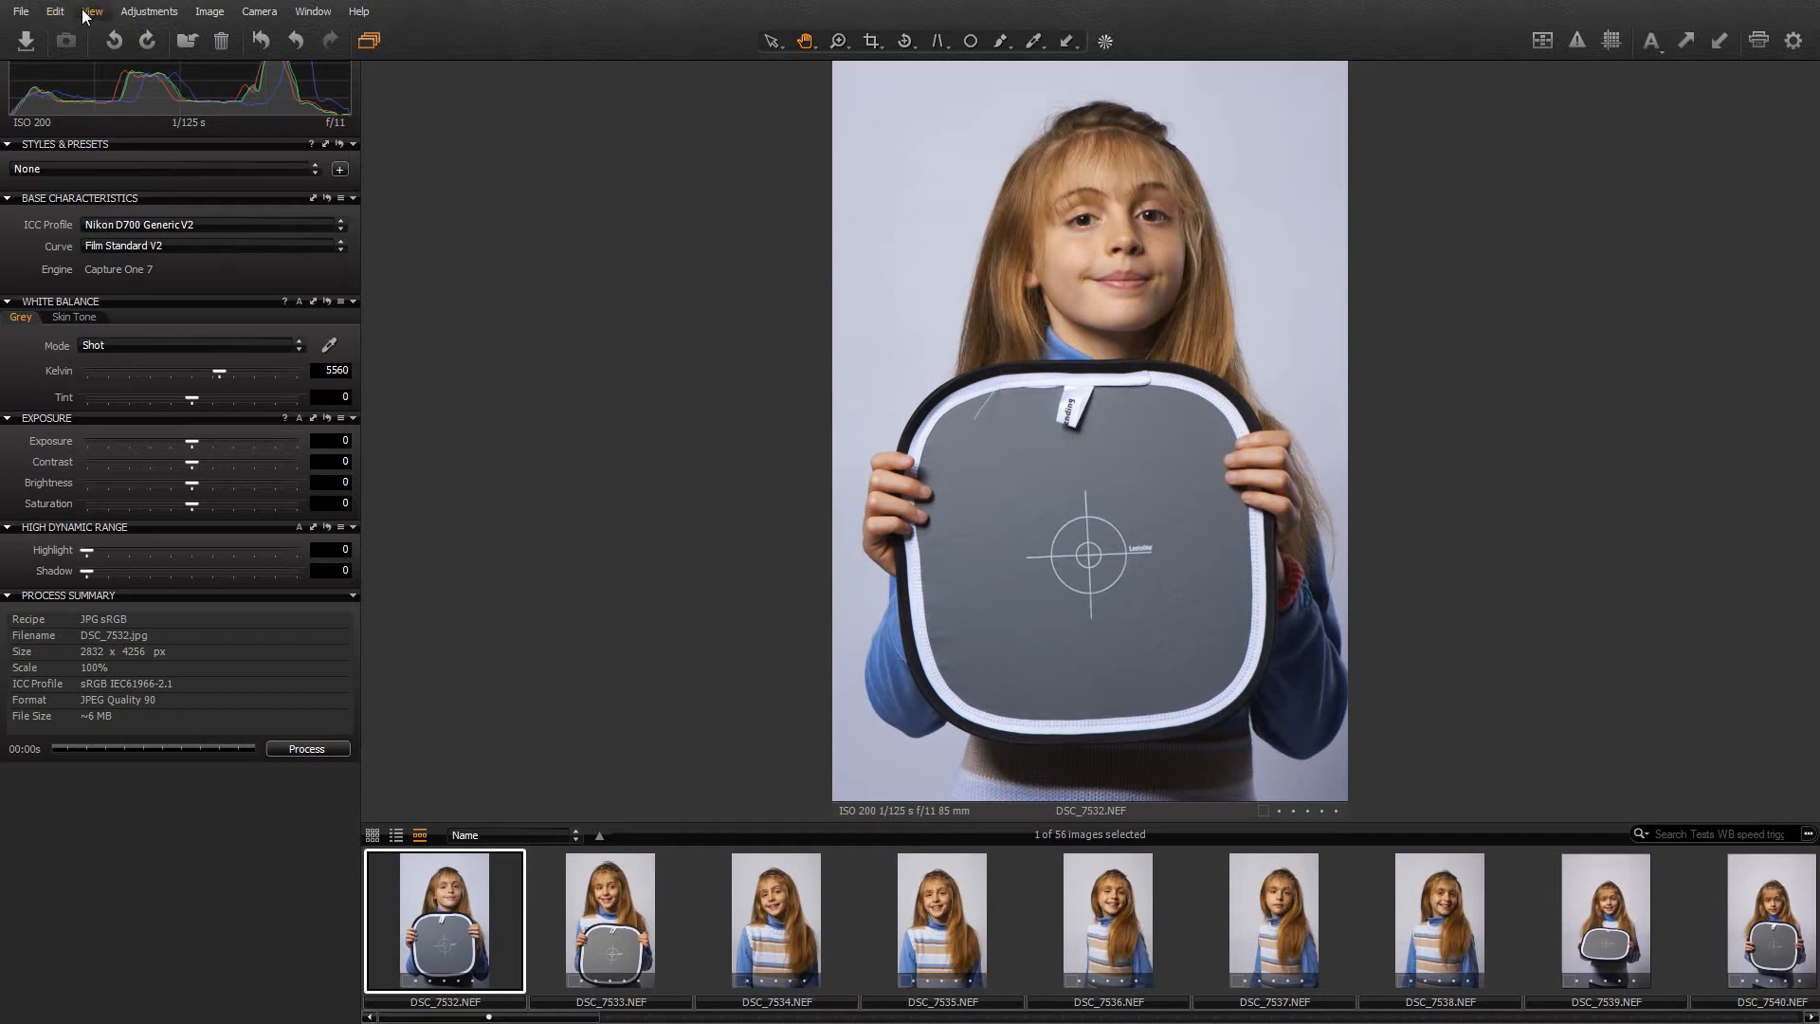
click(65, 13)
mouse_move(92, 11)
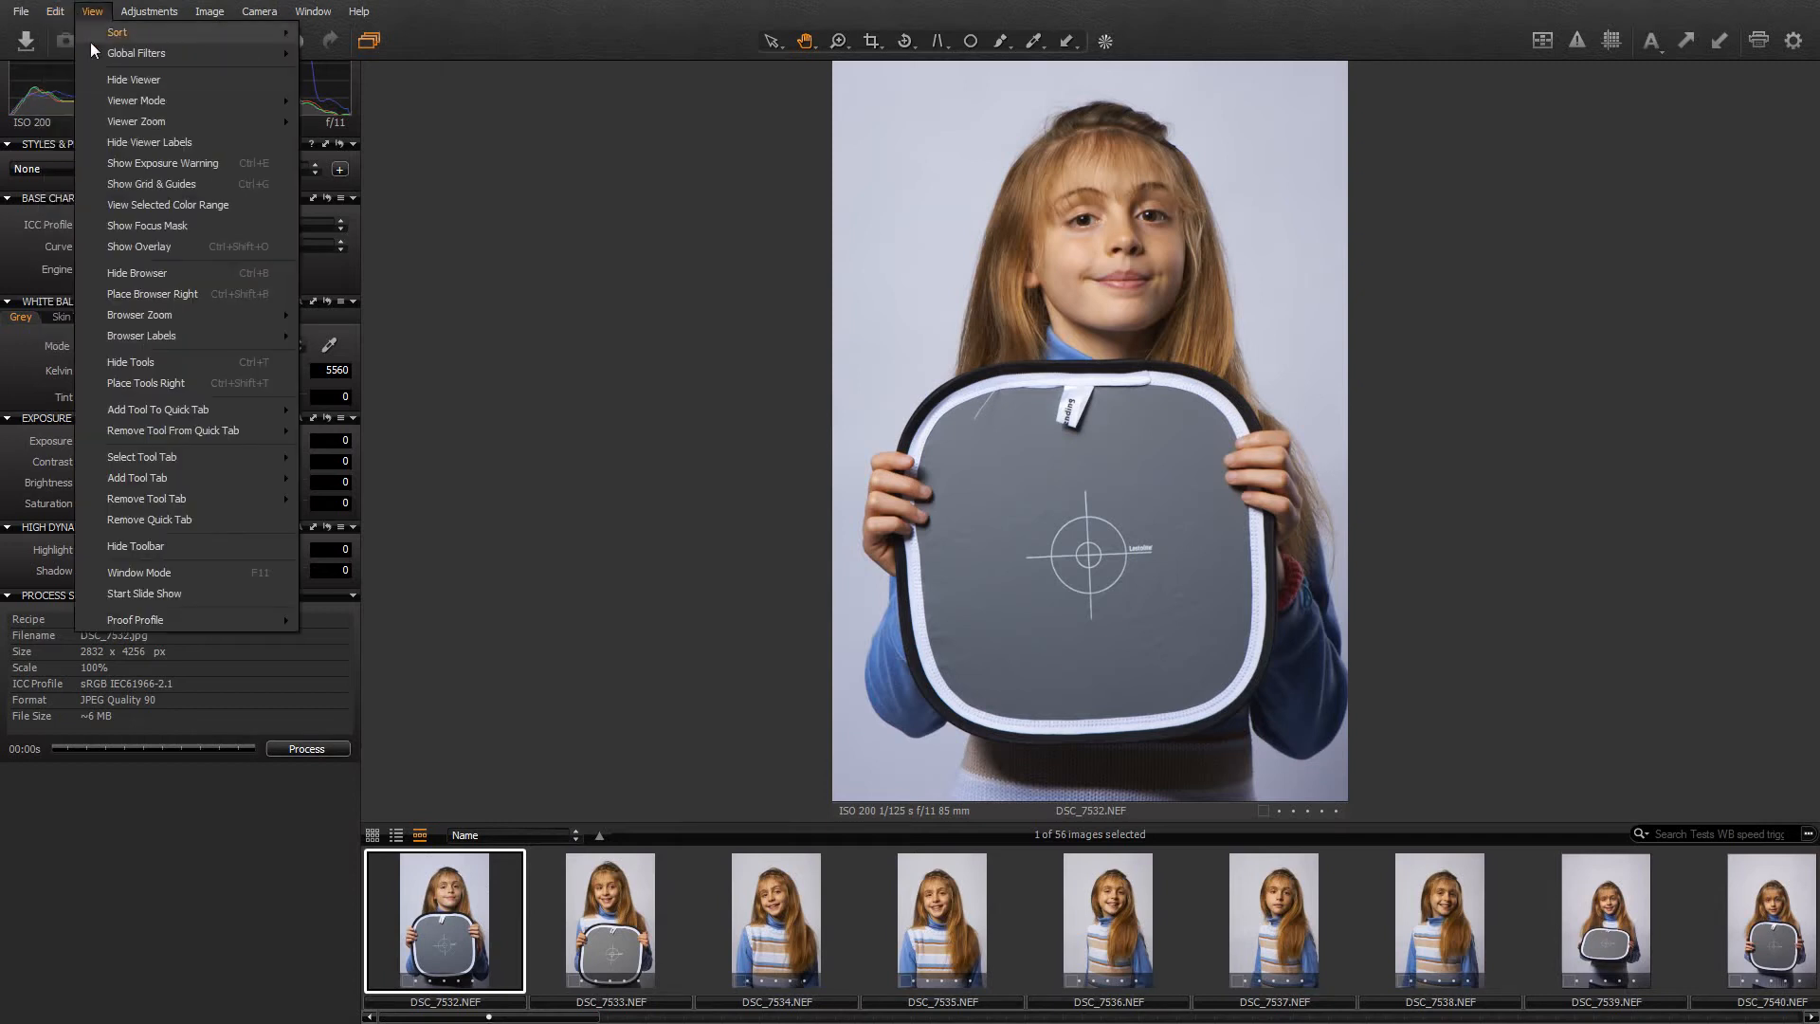
mouse_move(210, 484)
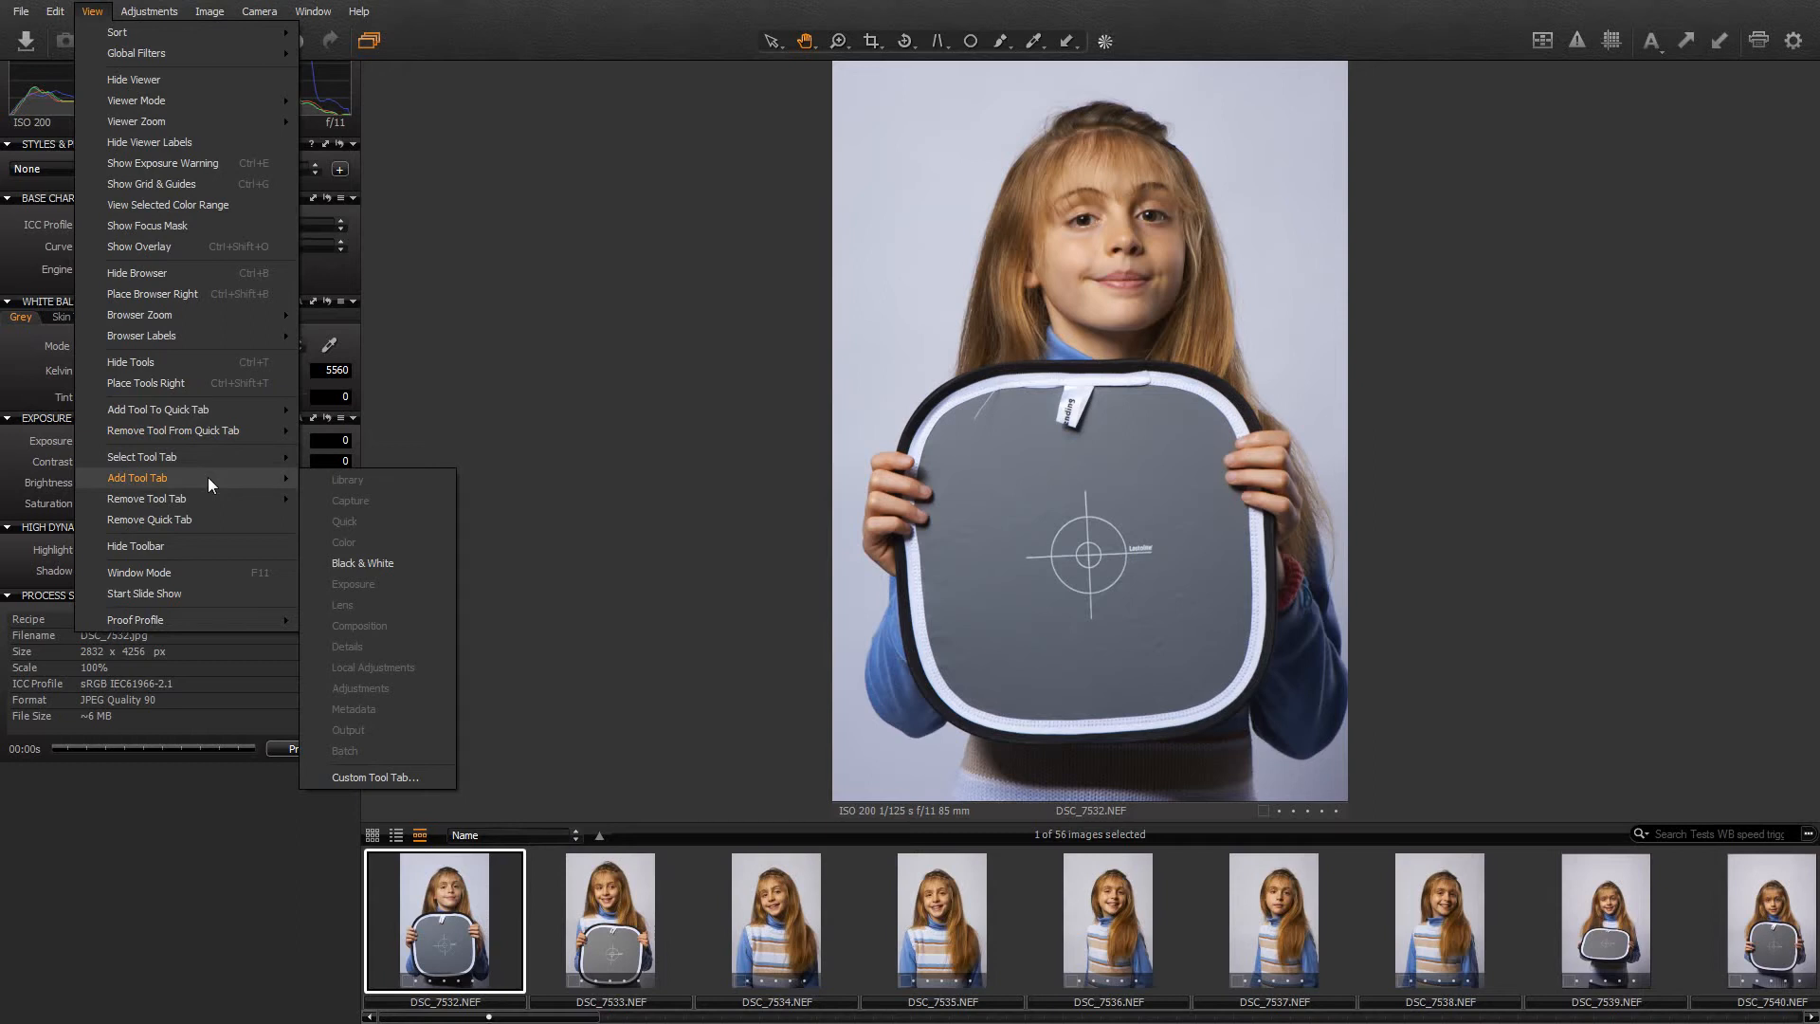
mouse_move(208, 410)
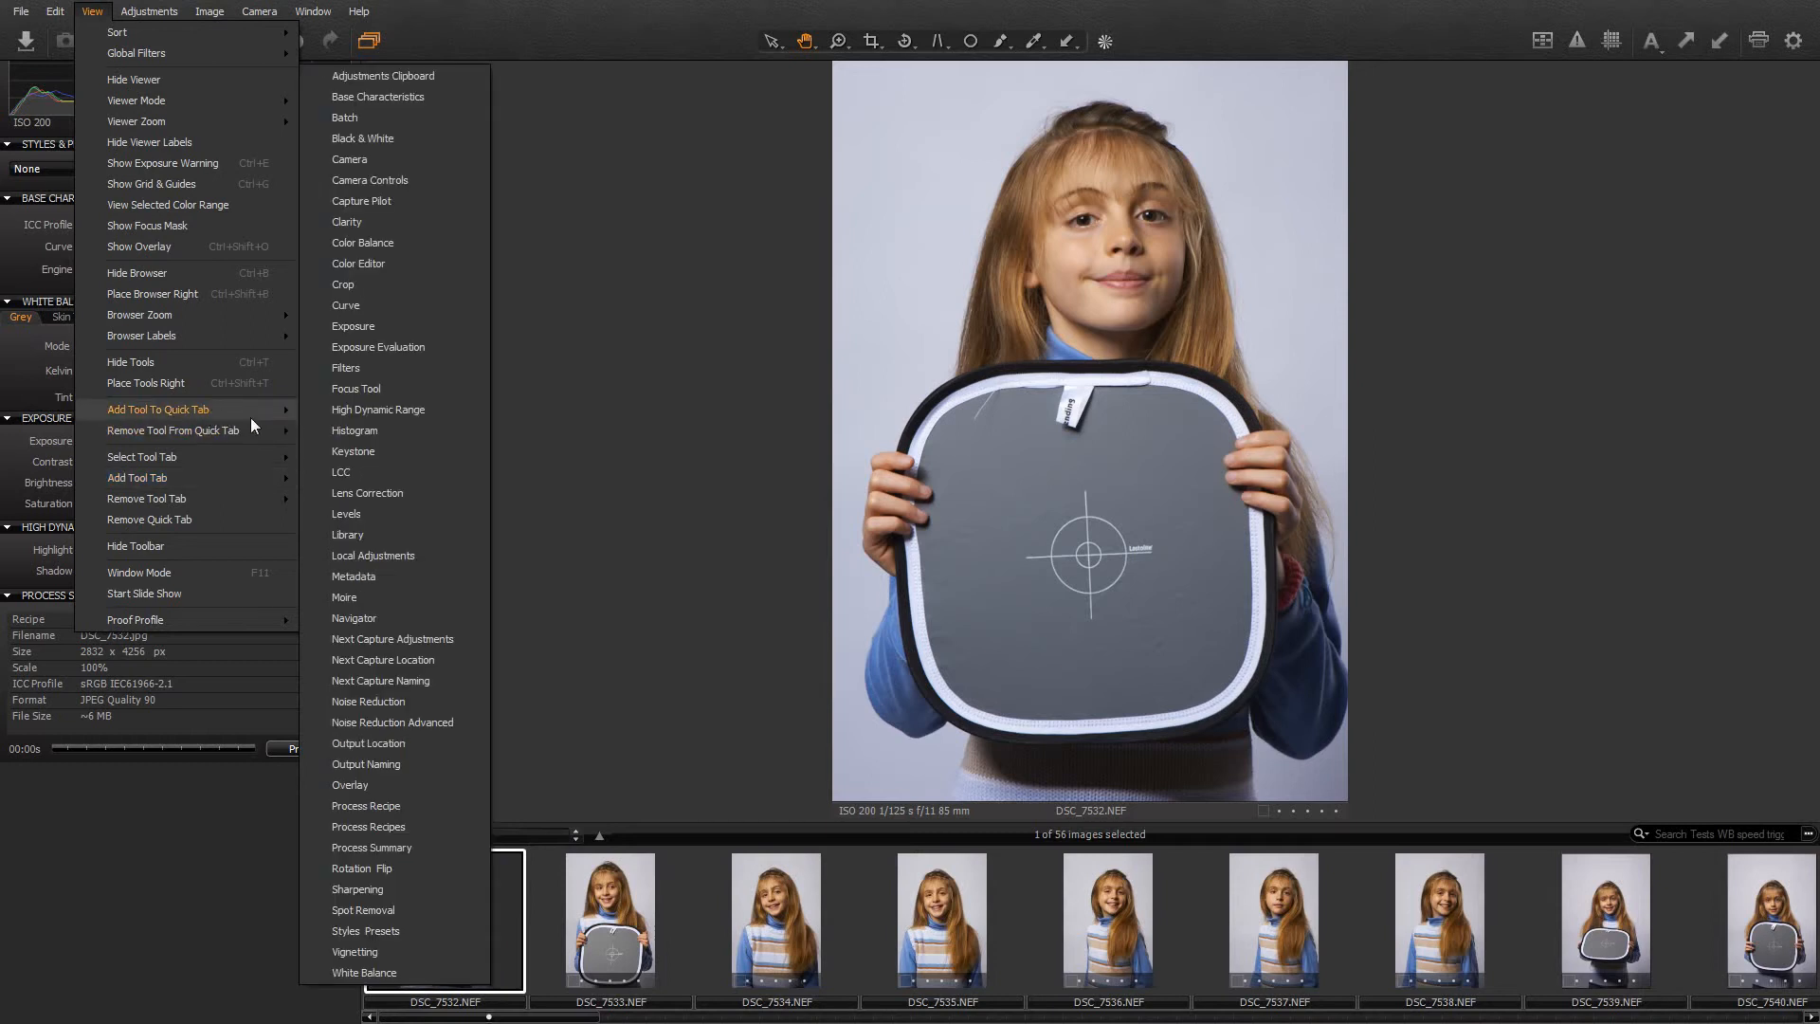
click(364, 305)
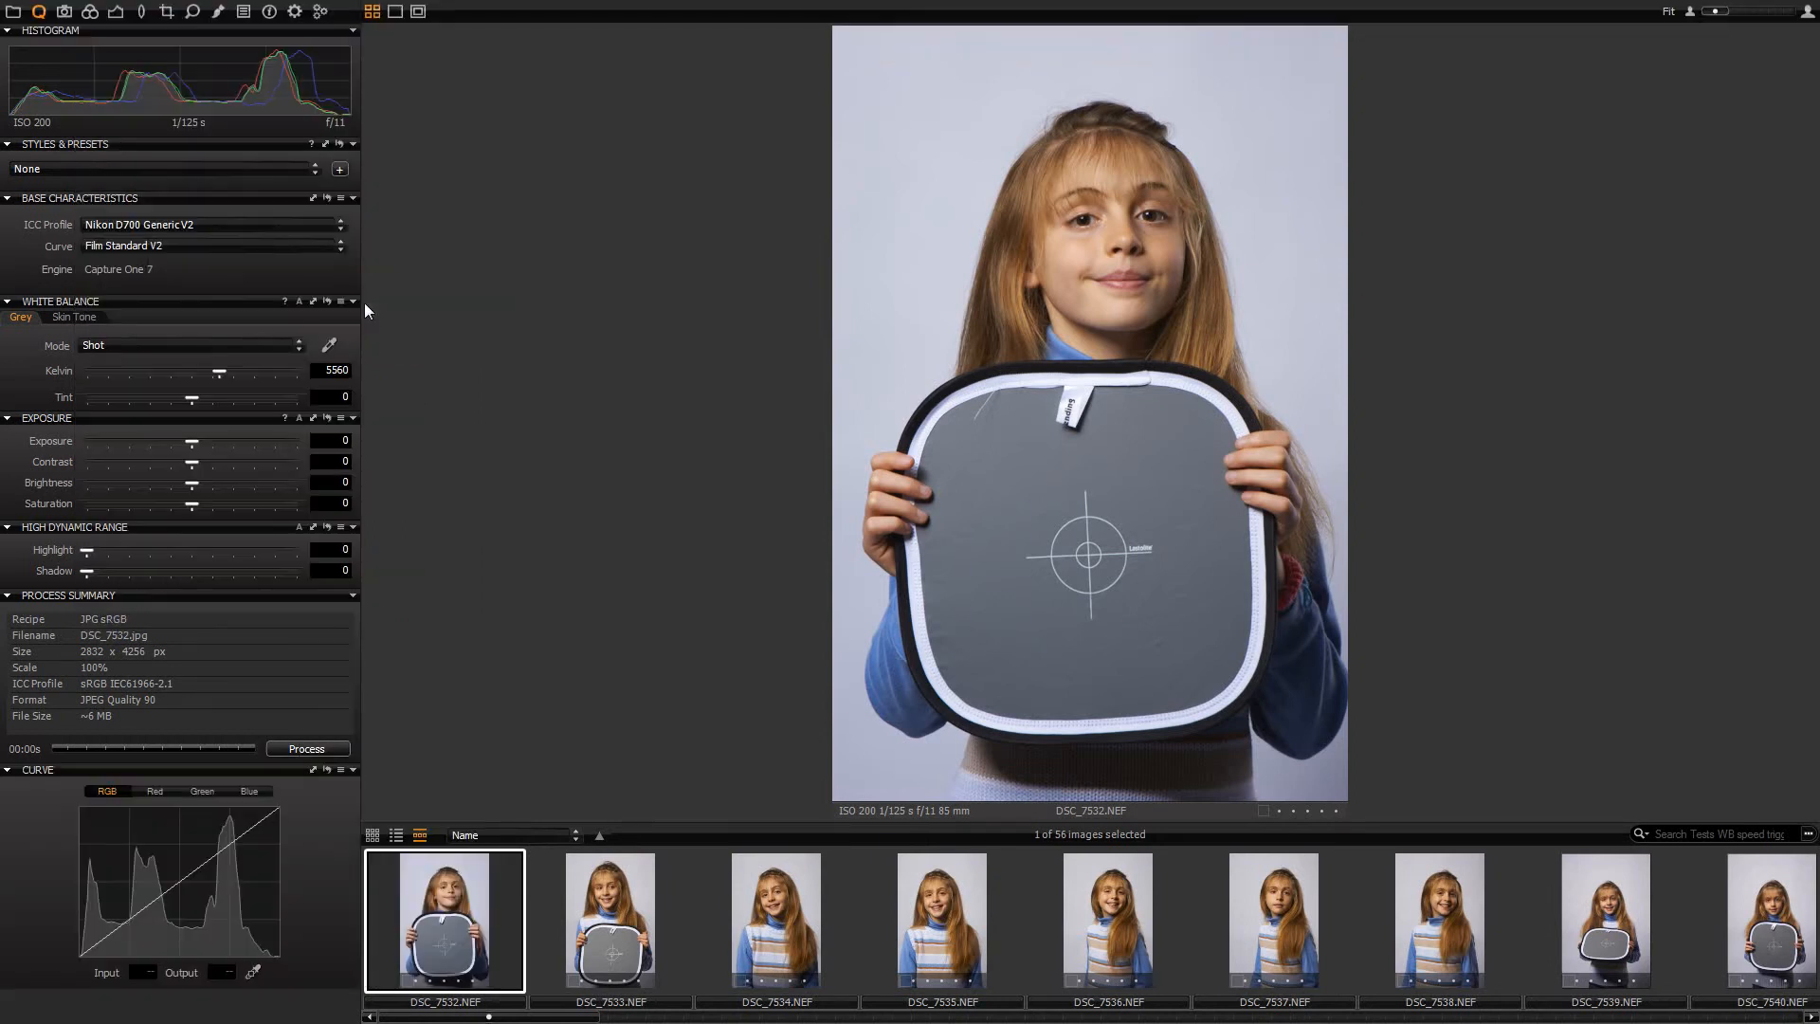
click(9, 777)
click(8, 777)
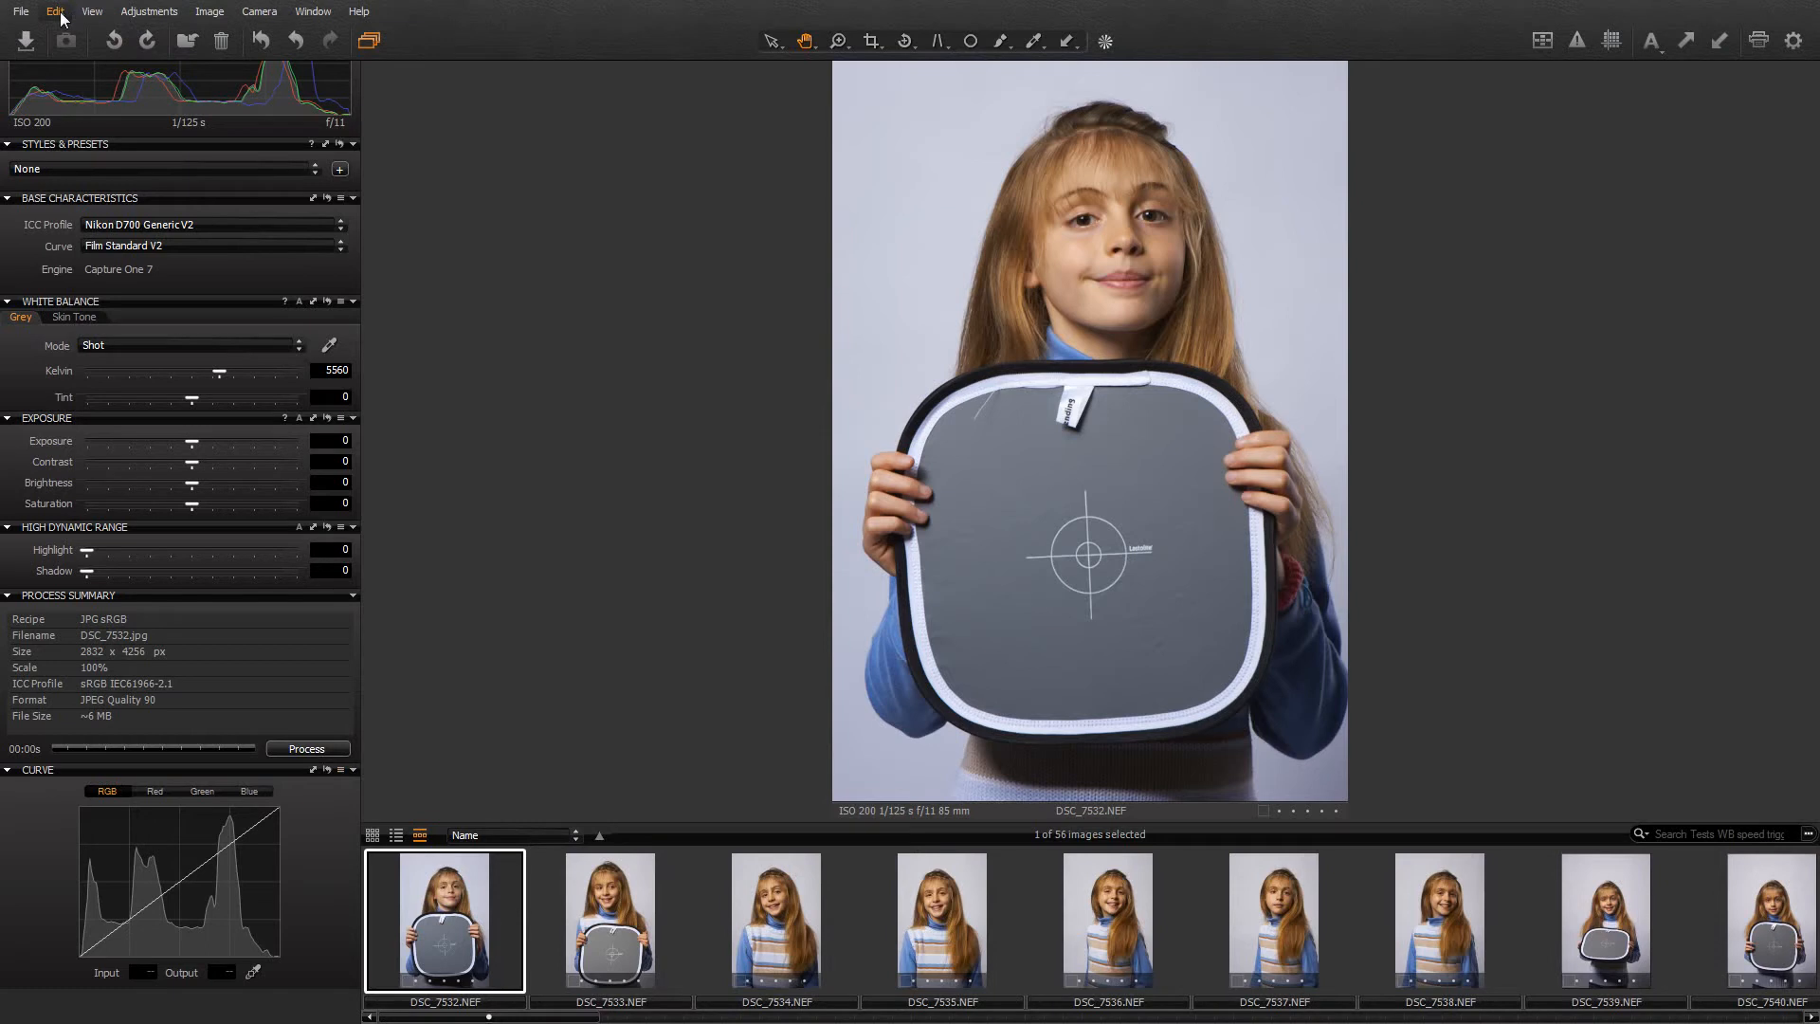
- Remove the Curve tool from the Quick tool tab
click(55, 11)
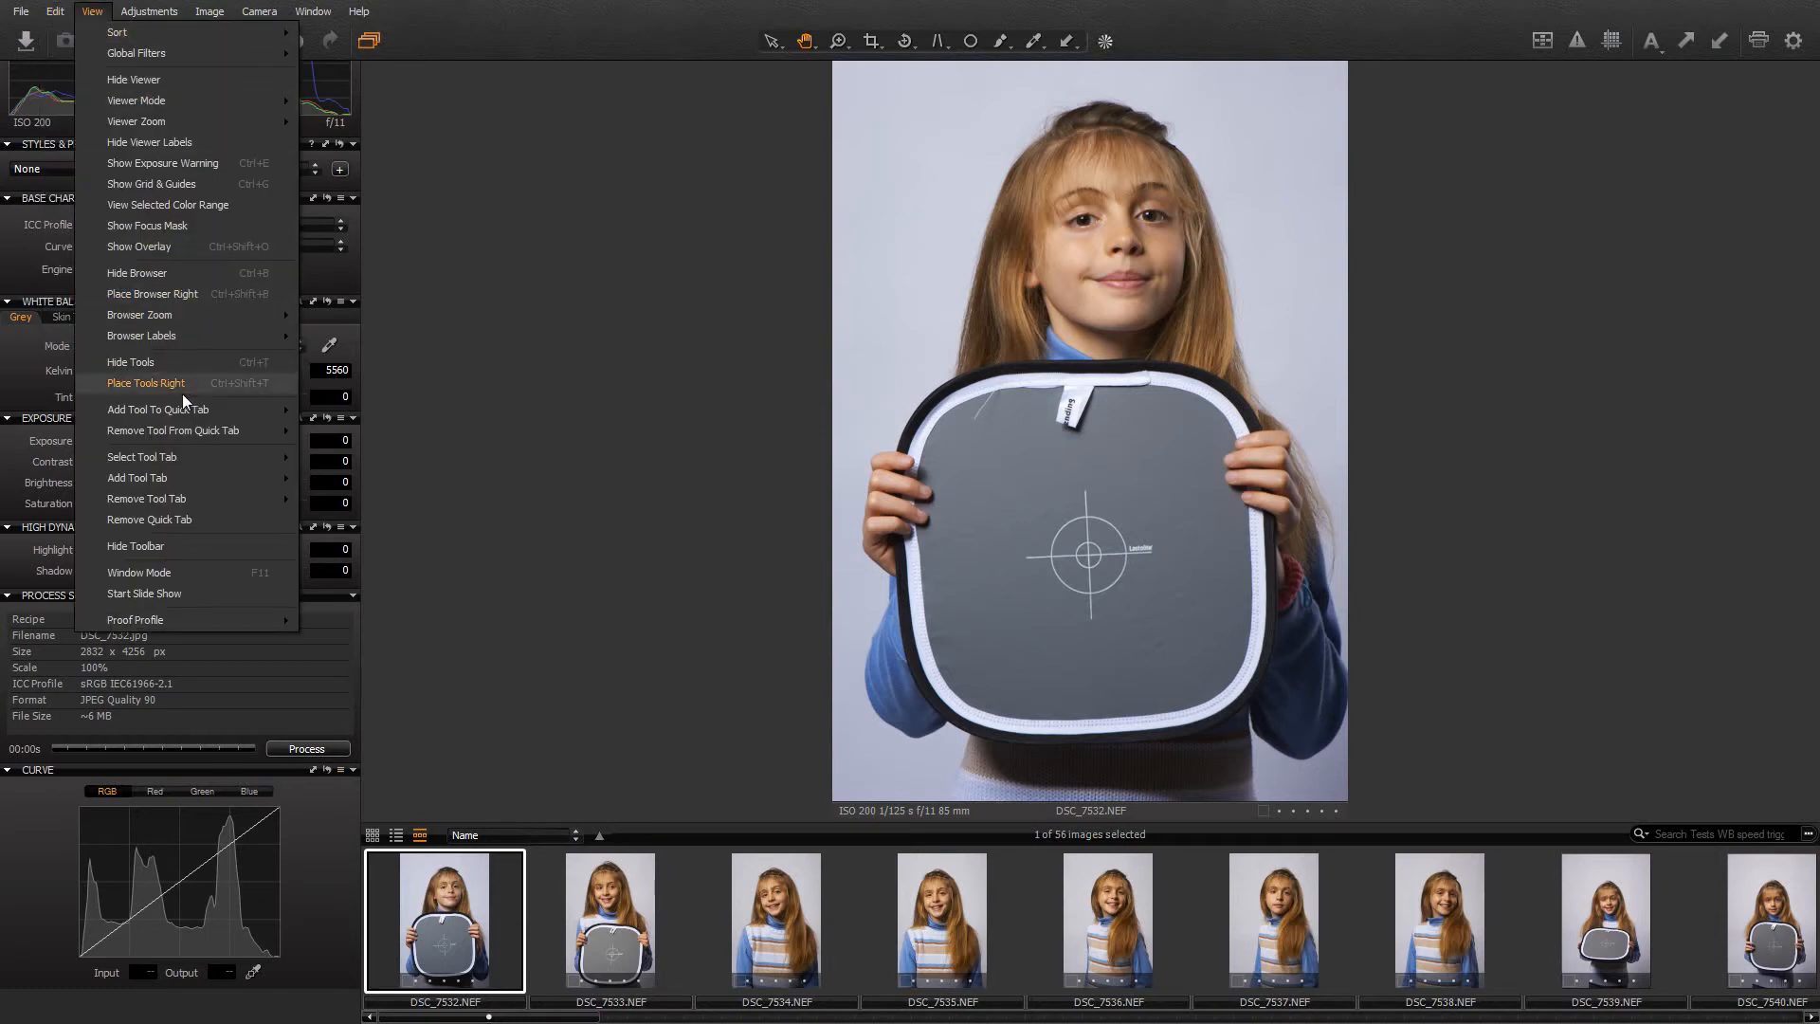
mouse_move(184, 426)
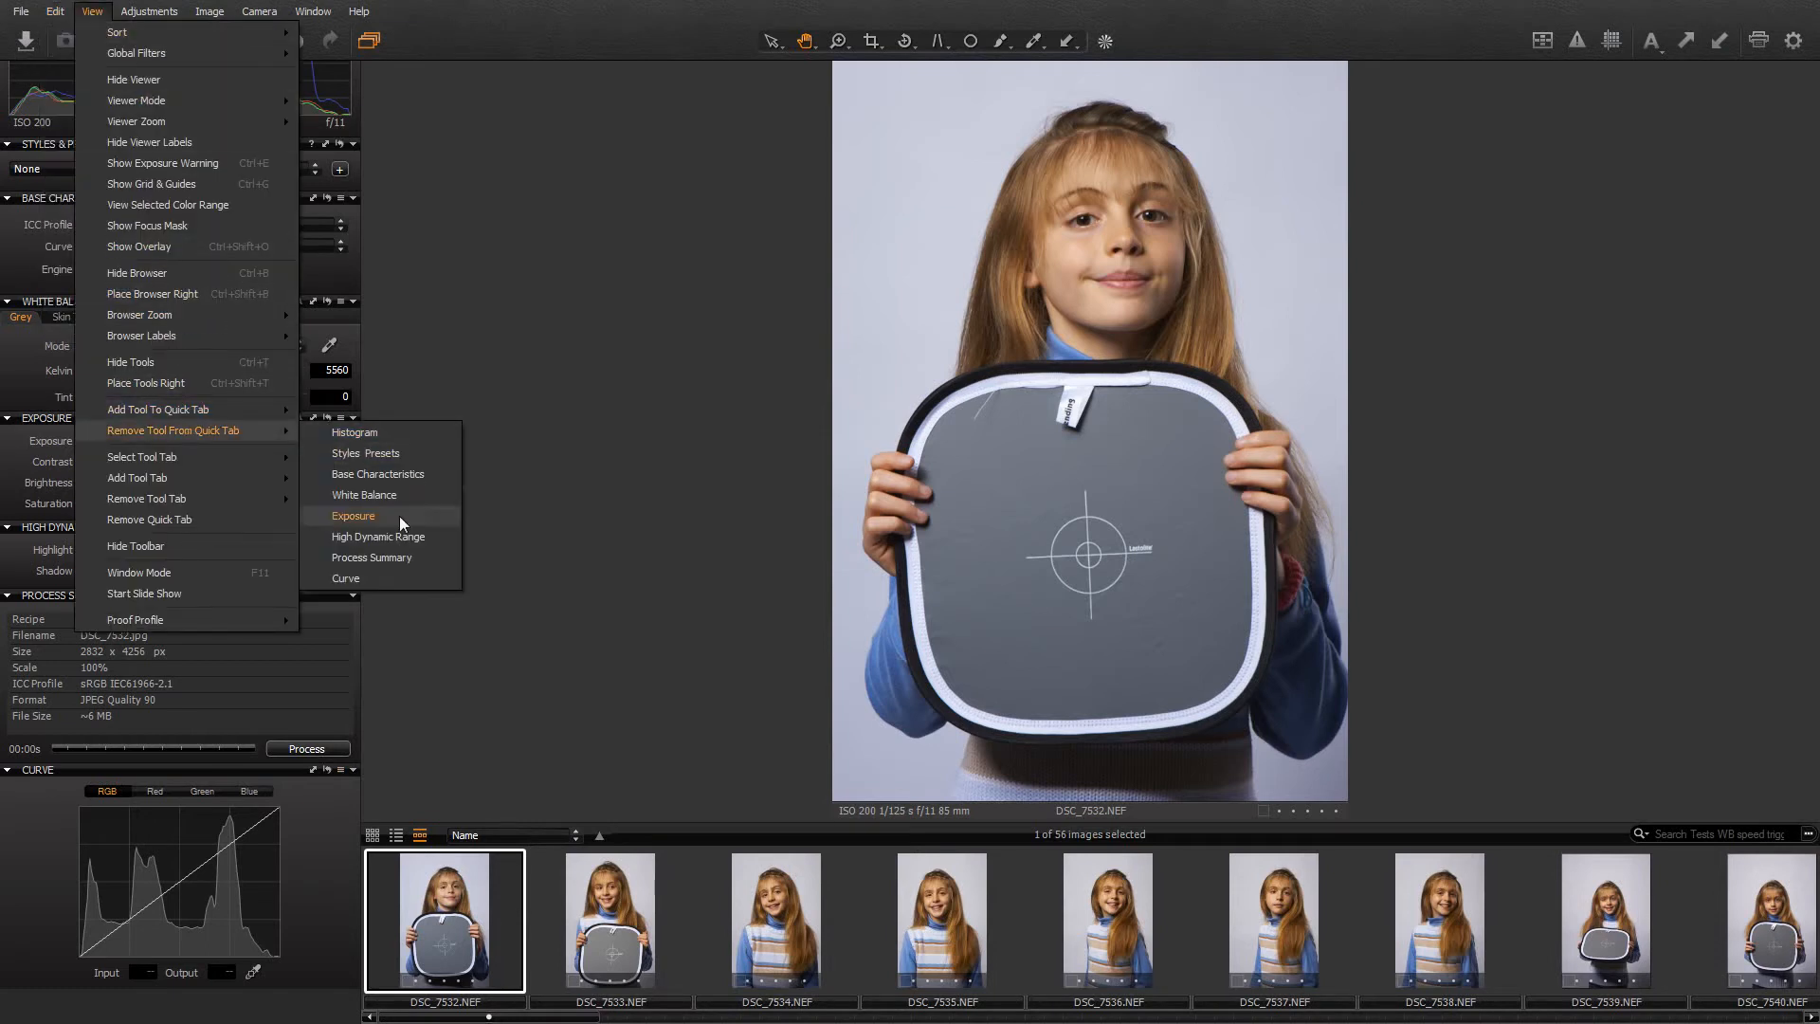
click(356, 580)
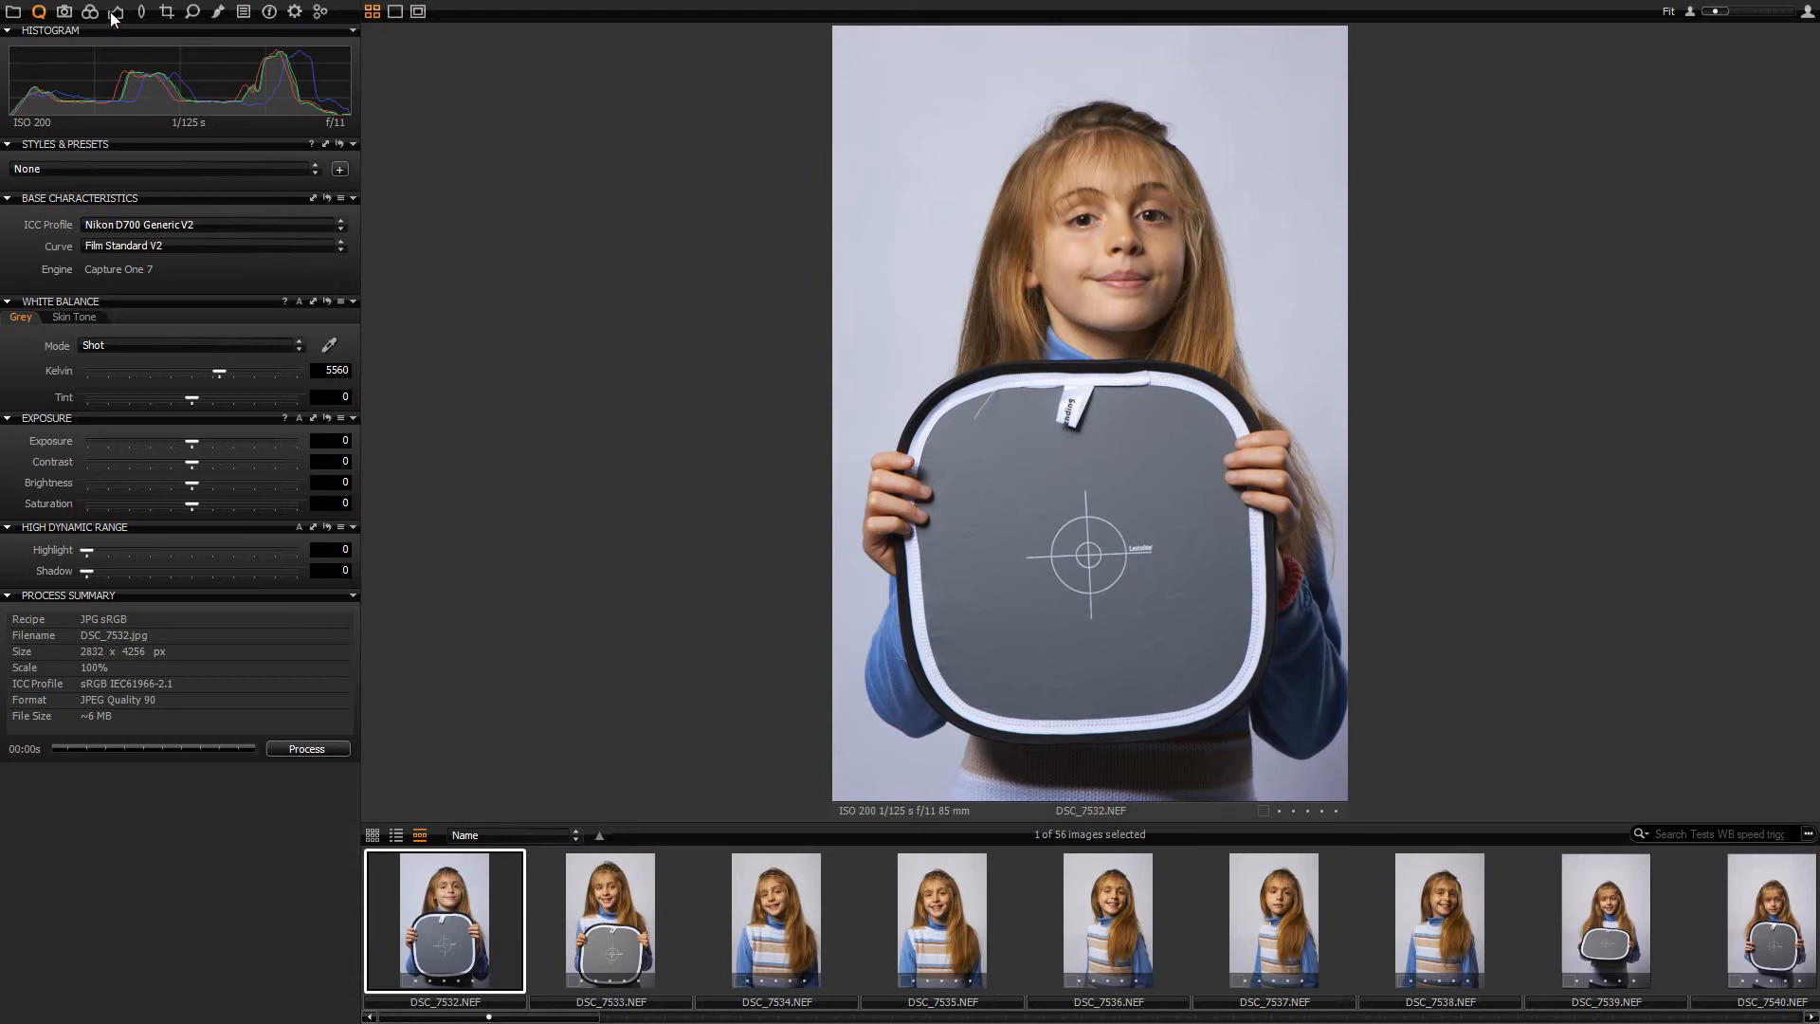
- Review the exposure tools, including Levels and Curve, and return to the Quick tools
click(114, 13)
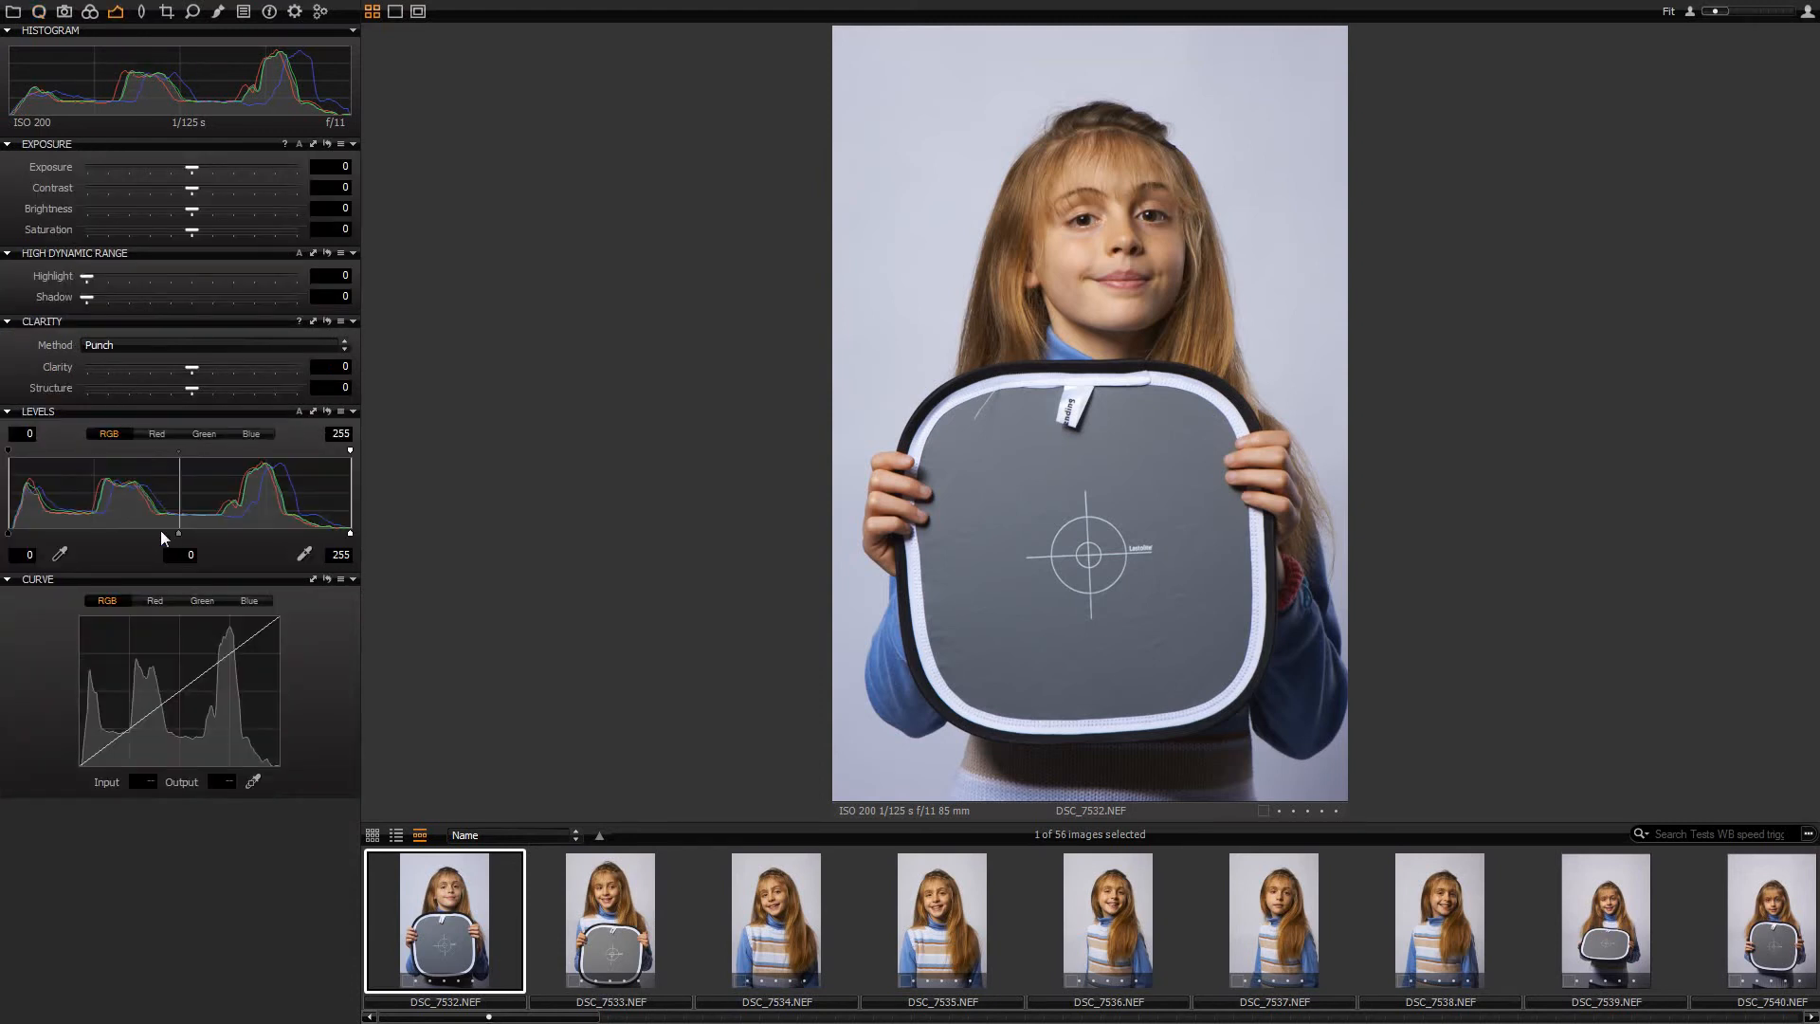
click(39, 11)
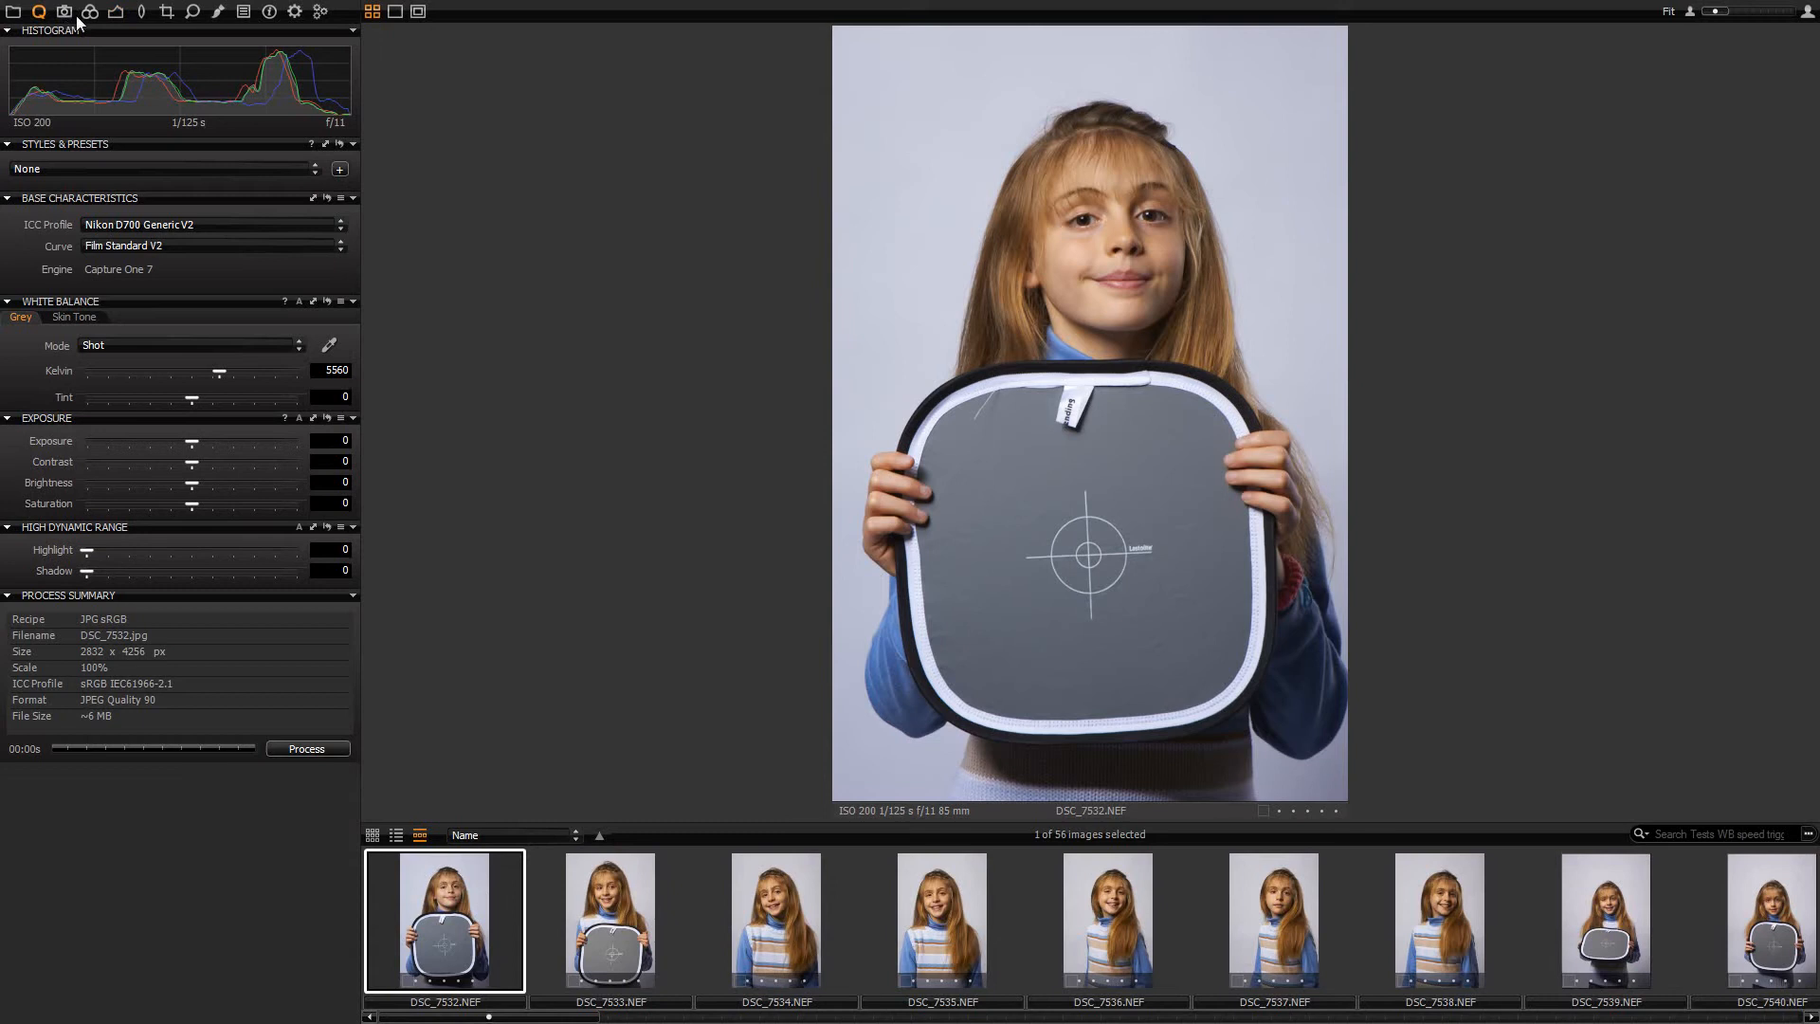
- Add the Levels tool to the Quick tool tab
click(92, 12)
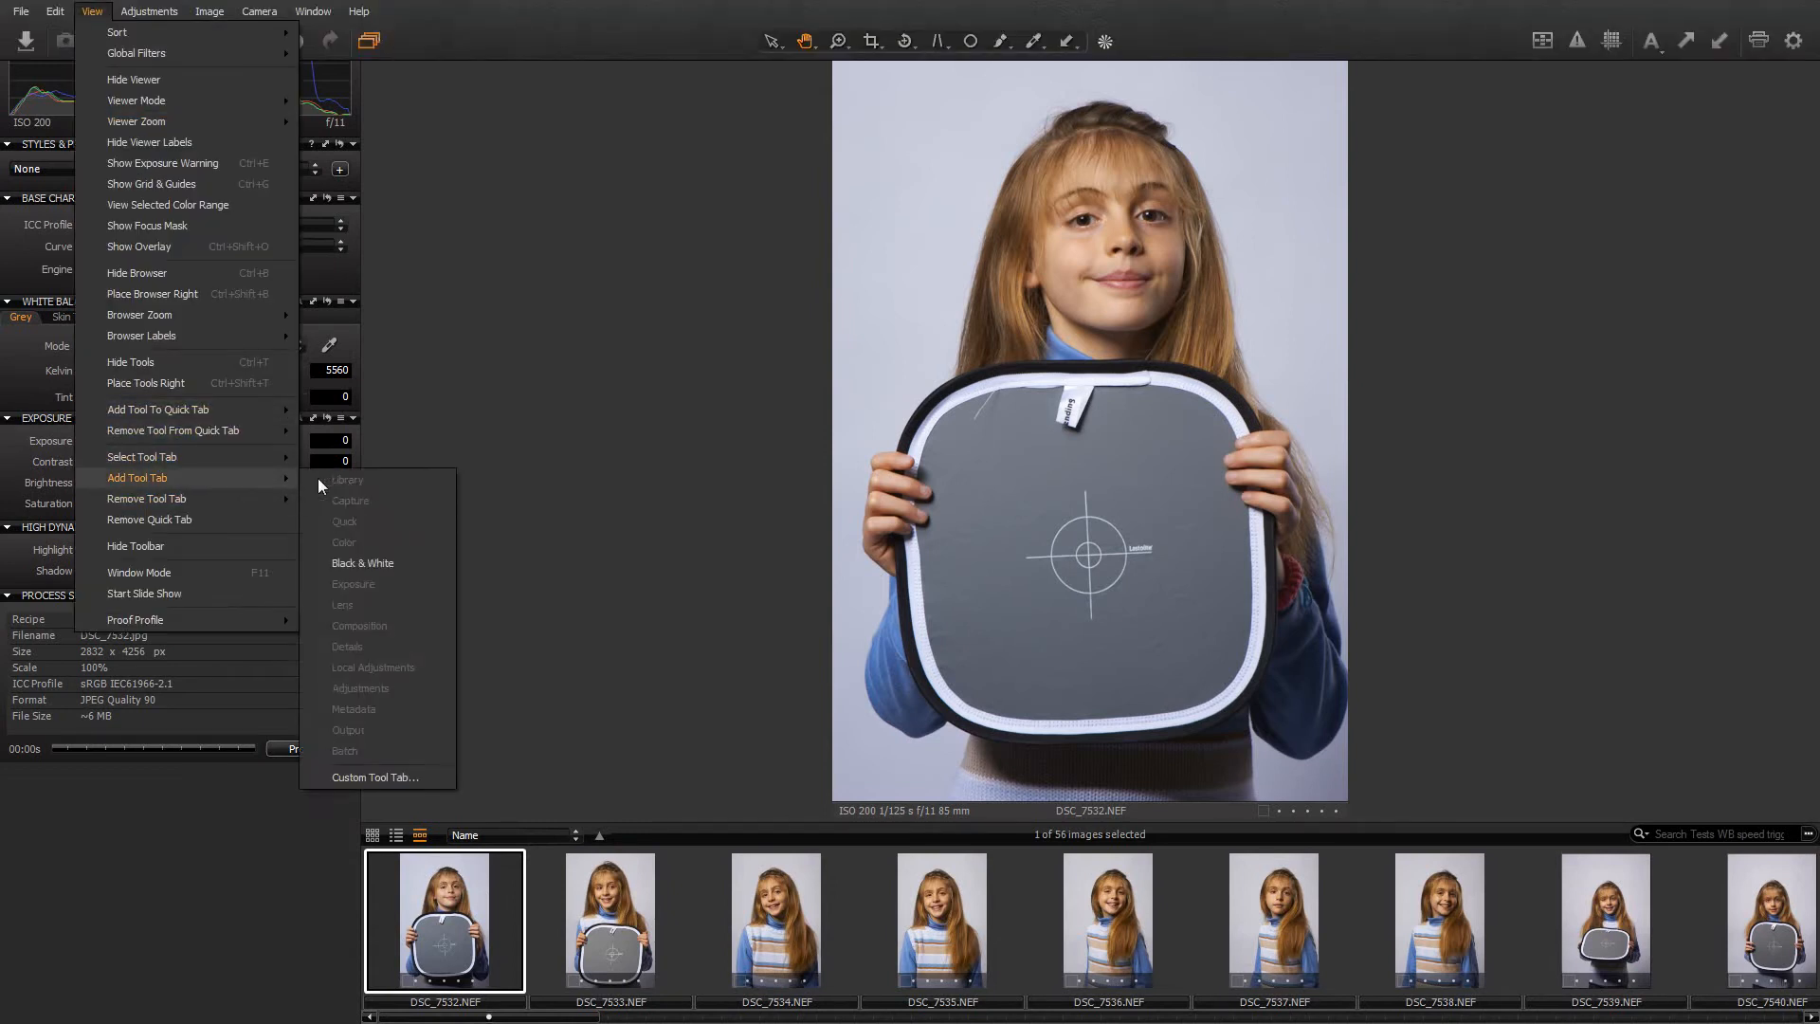
mouse_move(253, 407)
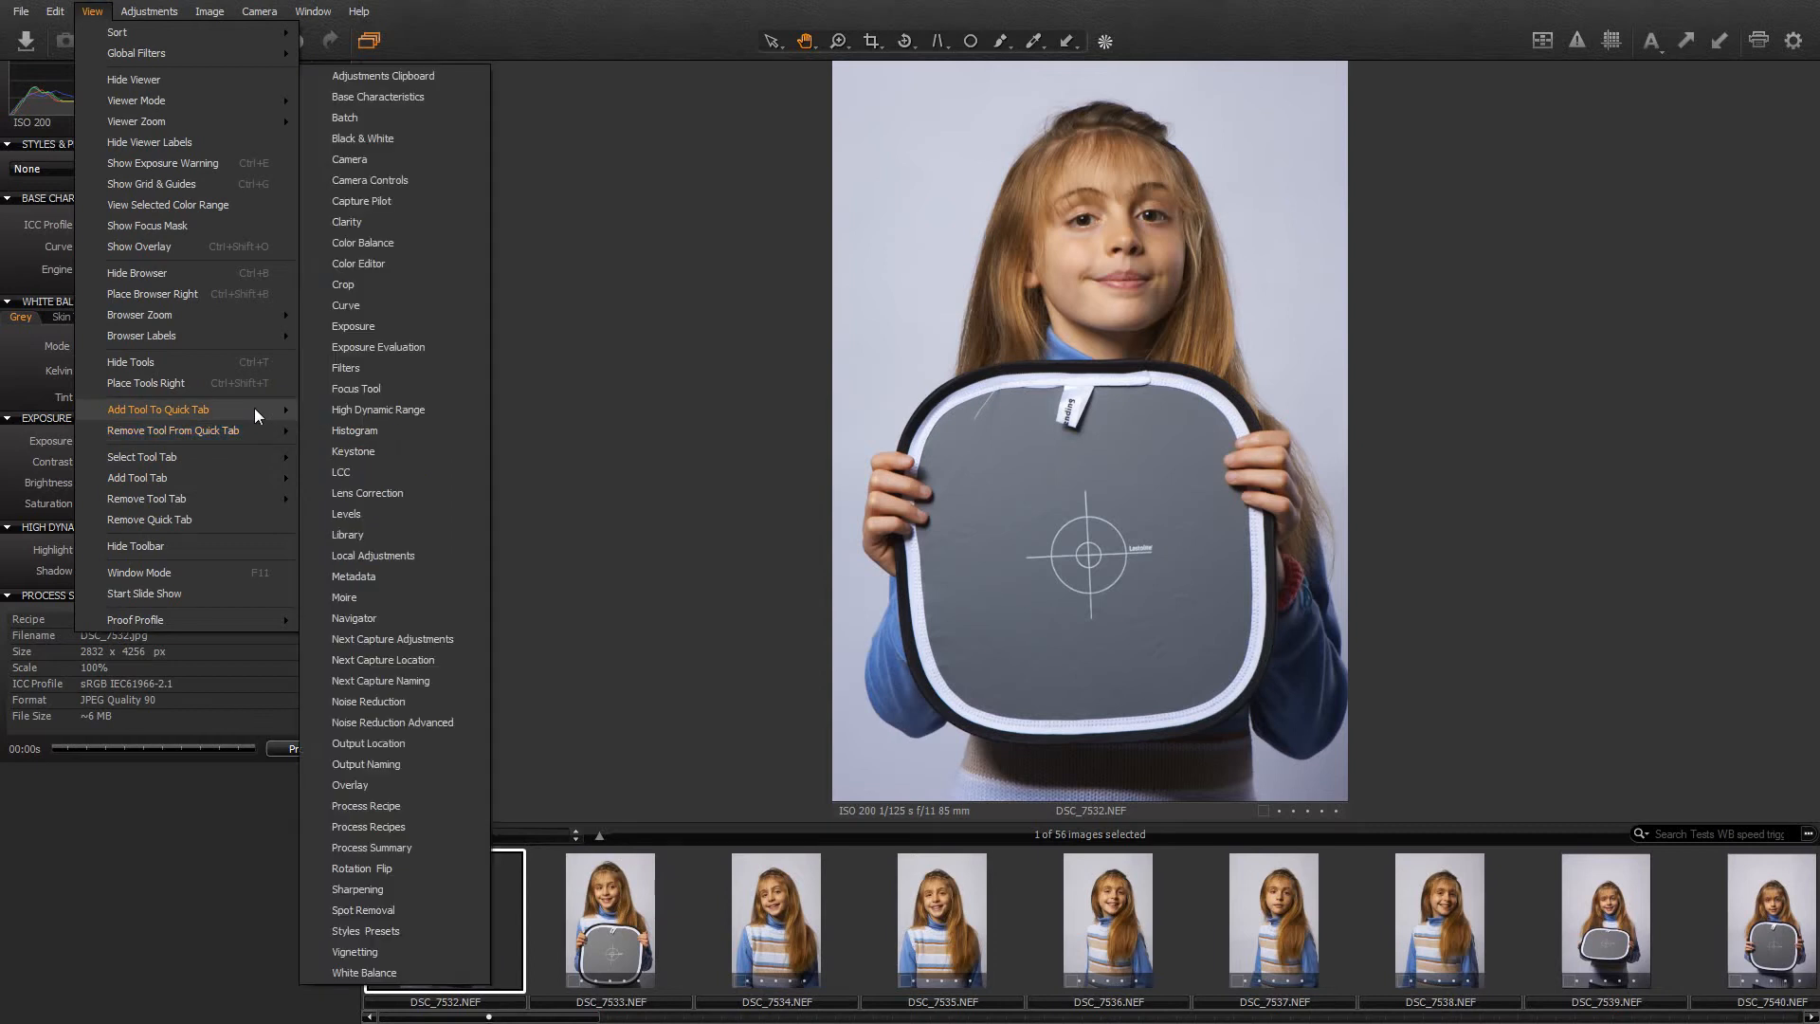
click(360, 514)
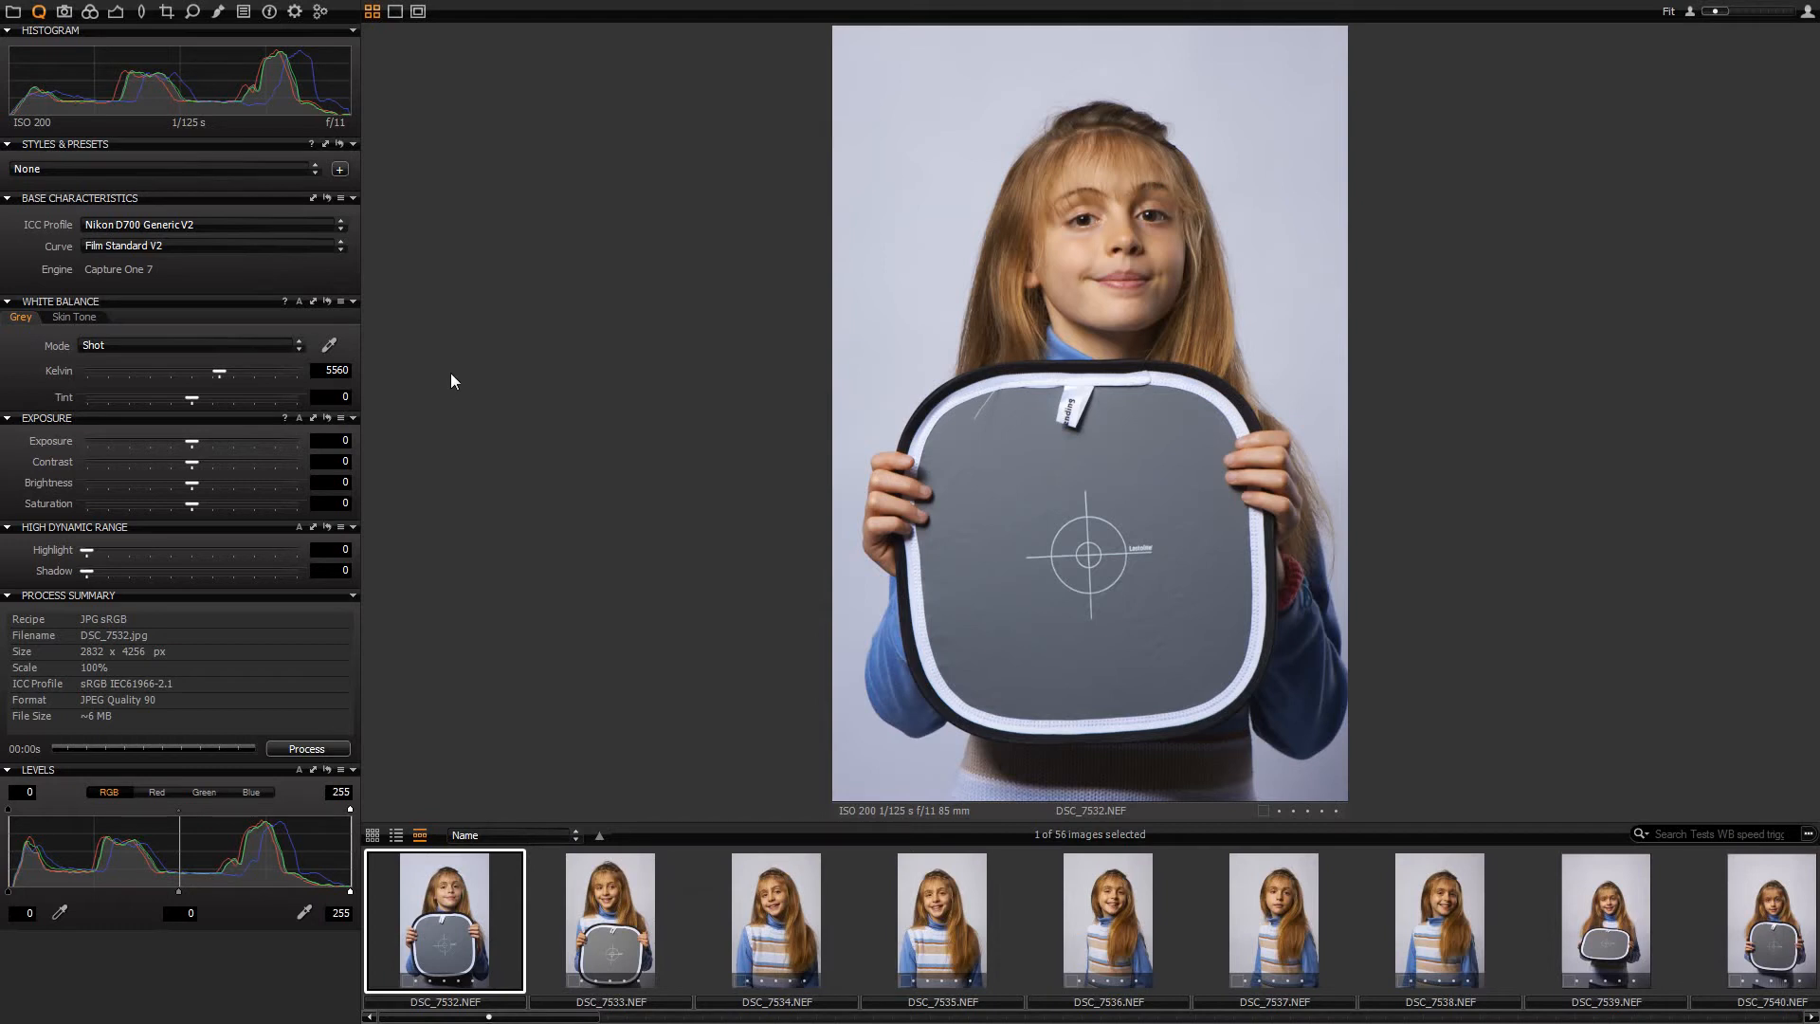
- Pick the white balance of DSC_7532.NEF from several spots on the grey card and undo the last sample
click(330, 346)
click(329, 346)
click(1037, 455)
click(1149, 461)
click(990, 646)
click(1156, 480)
click(1027, 474)
click(966, 443)
click(987, 453)
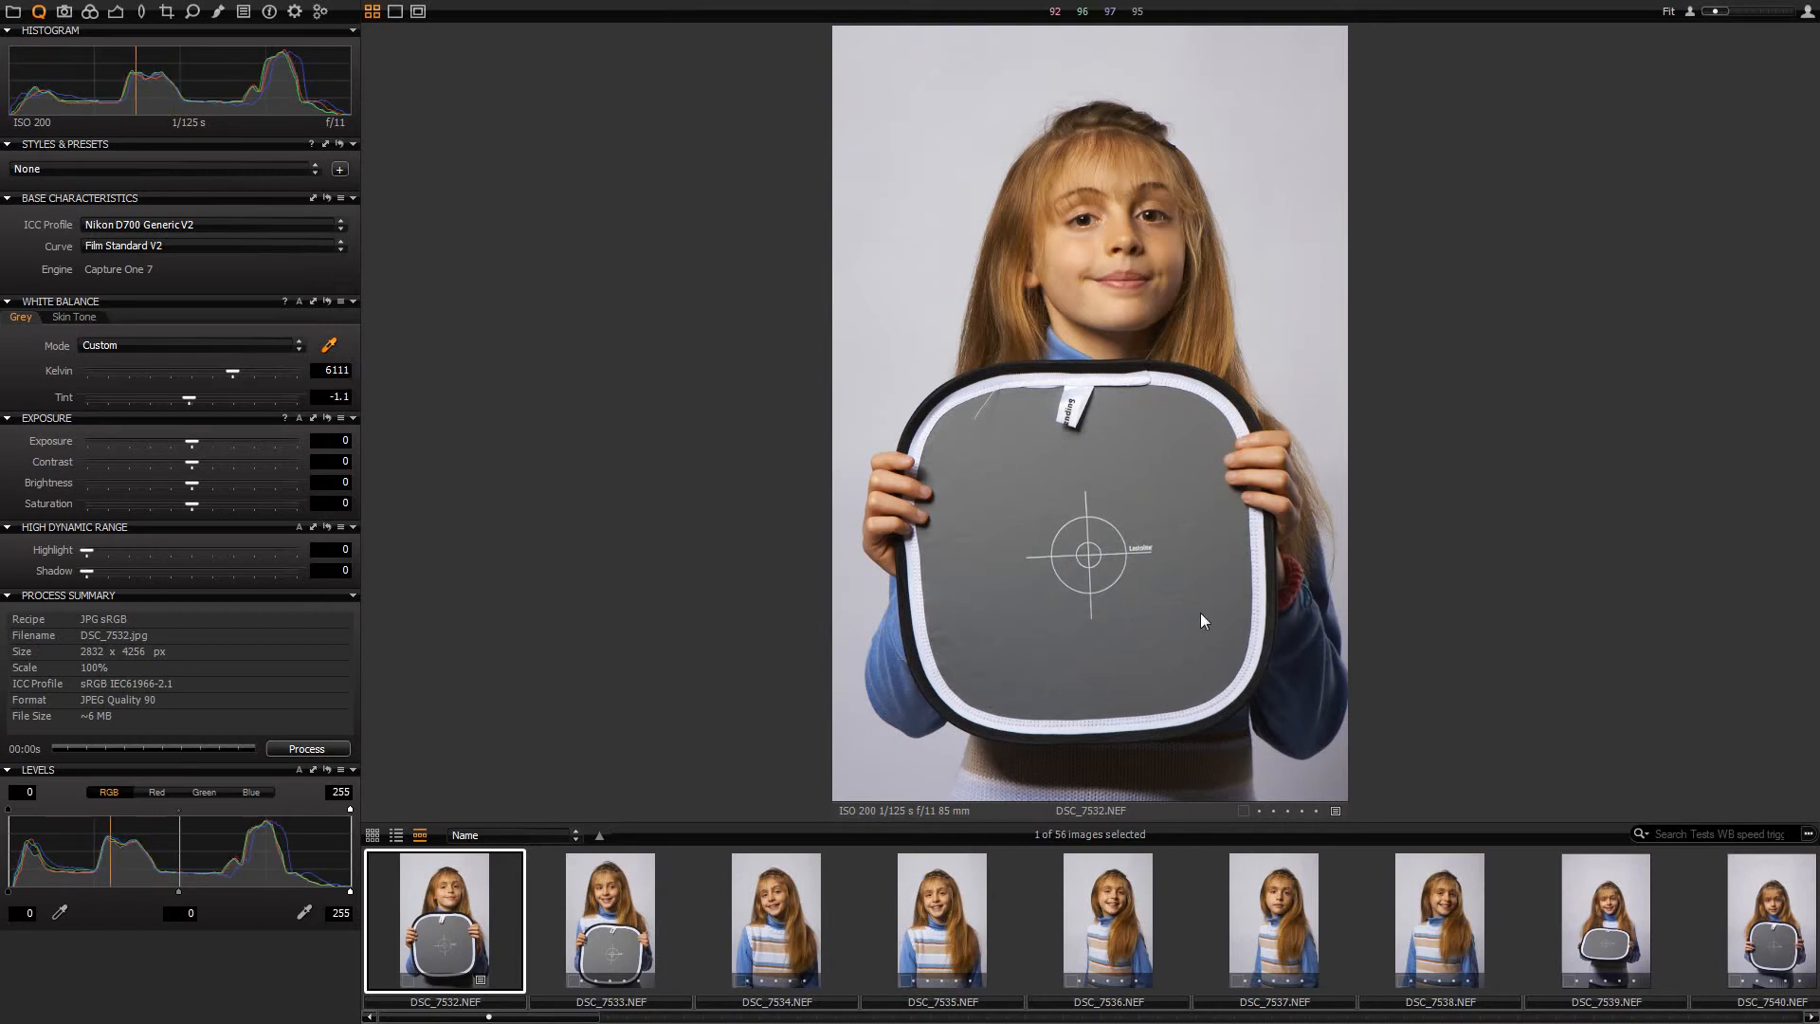
click(1175, 475)
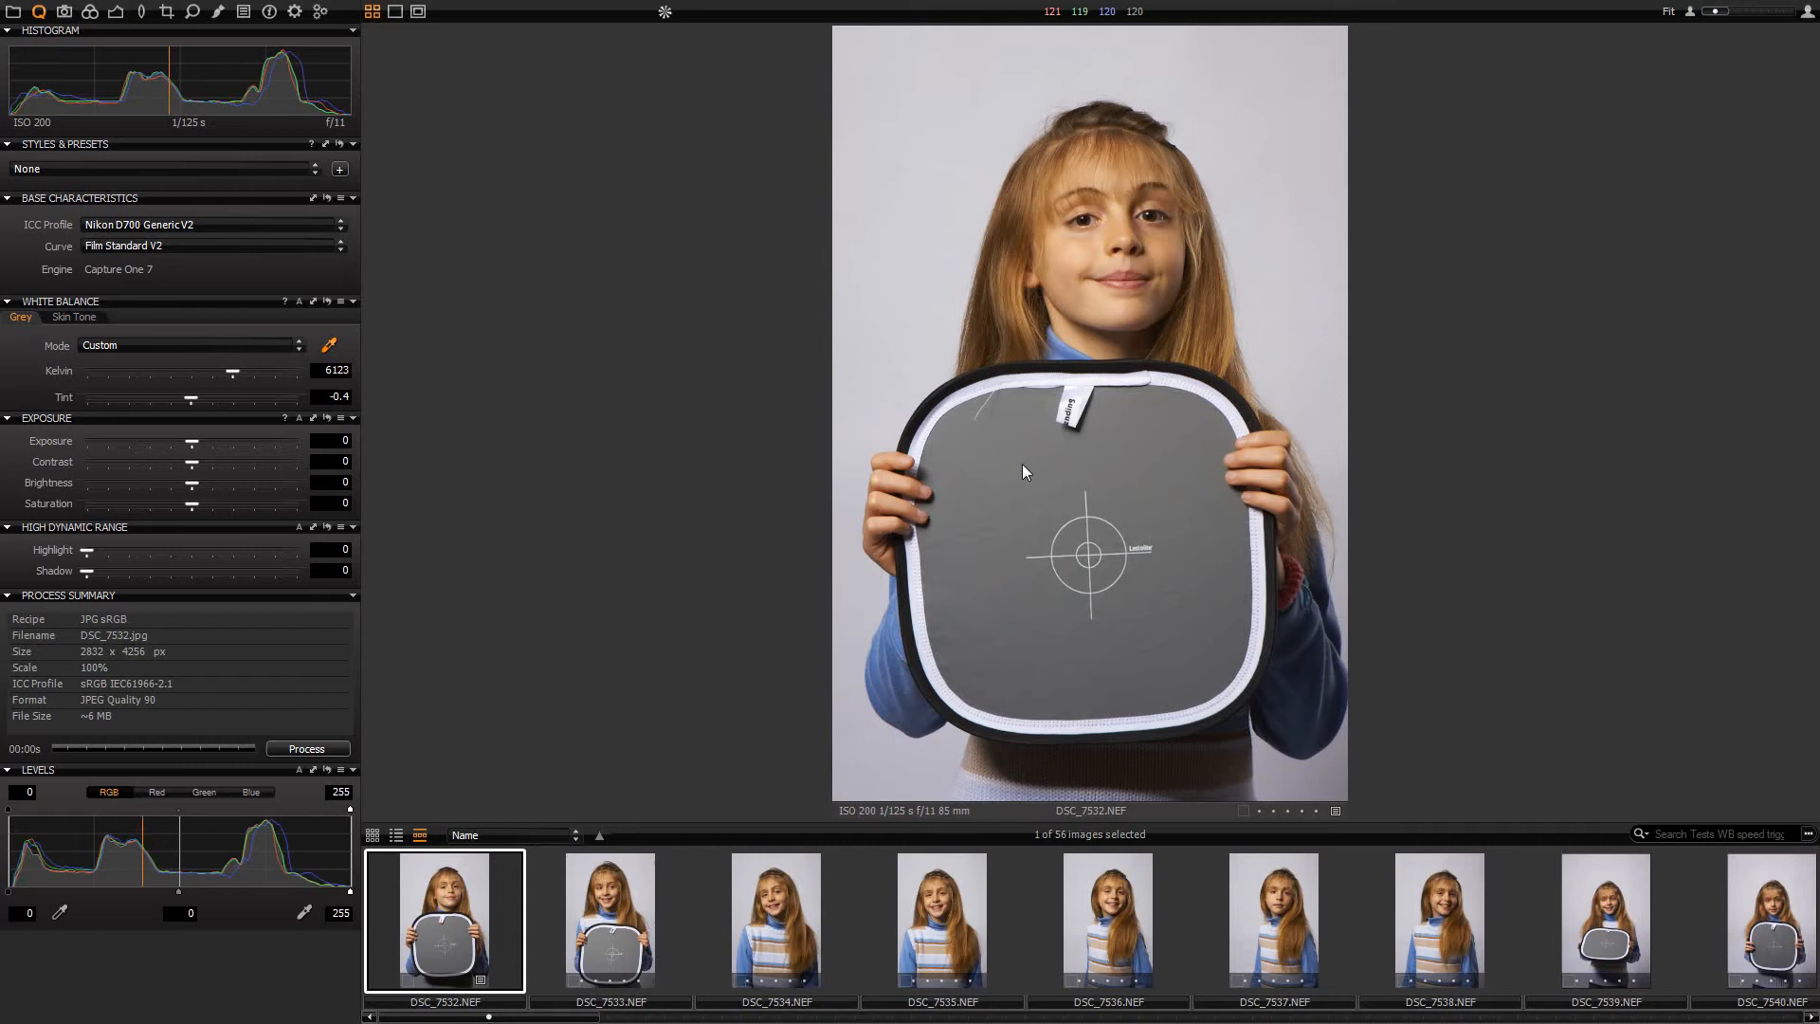
click(1166, 648)
click(1182, 610)
click(1181, 607)
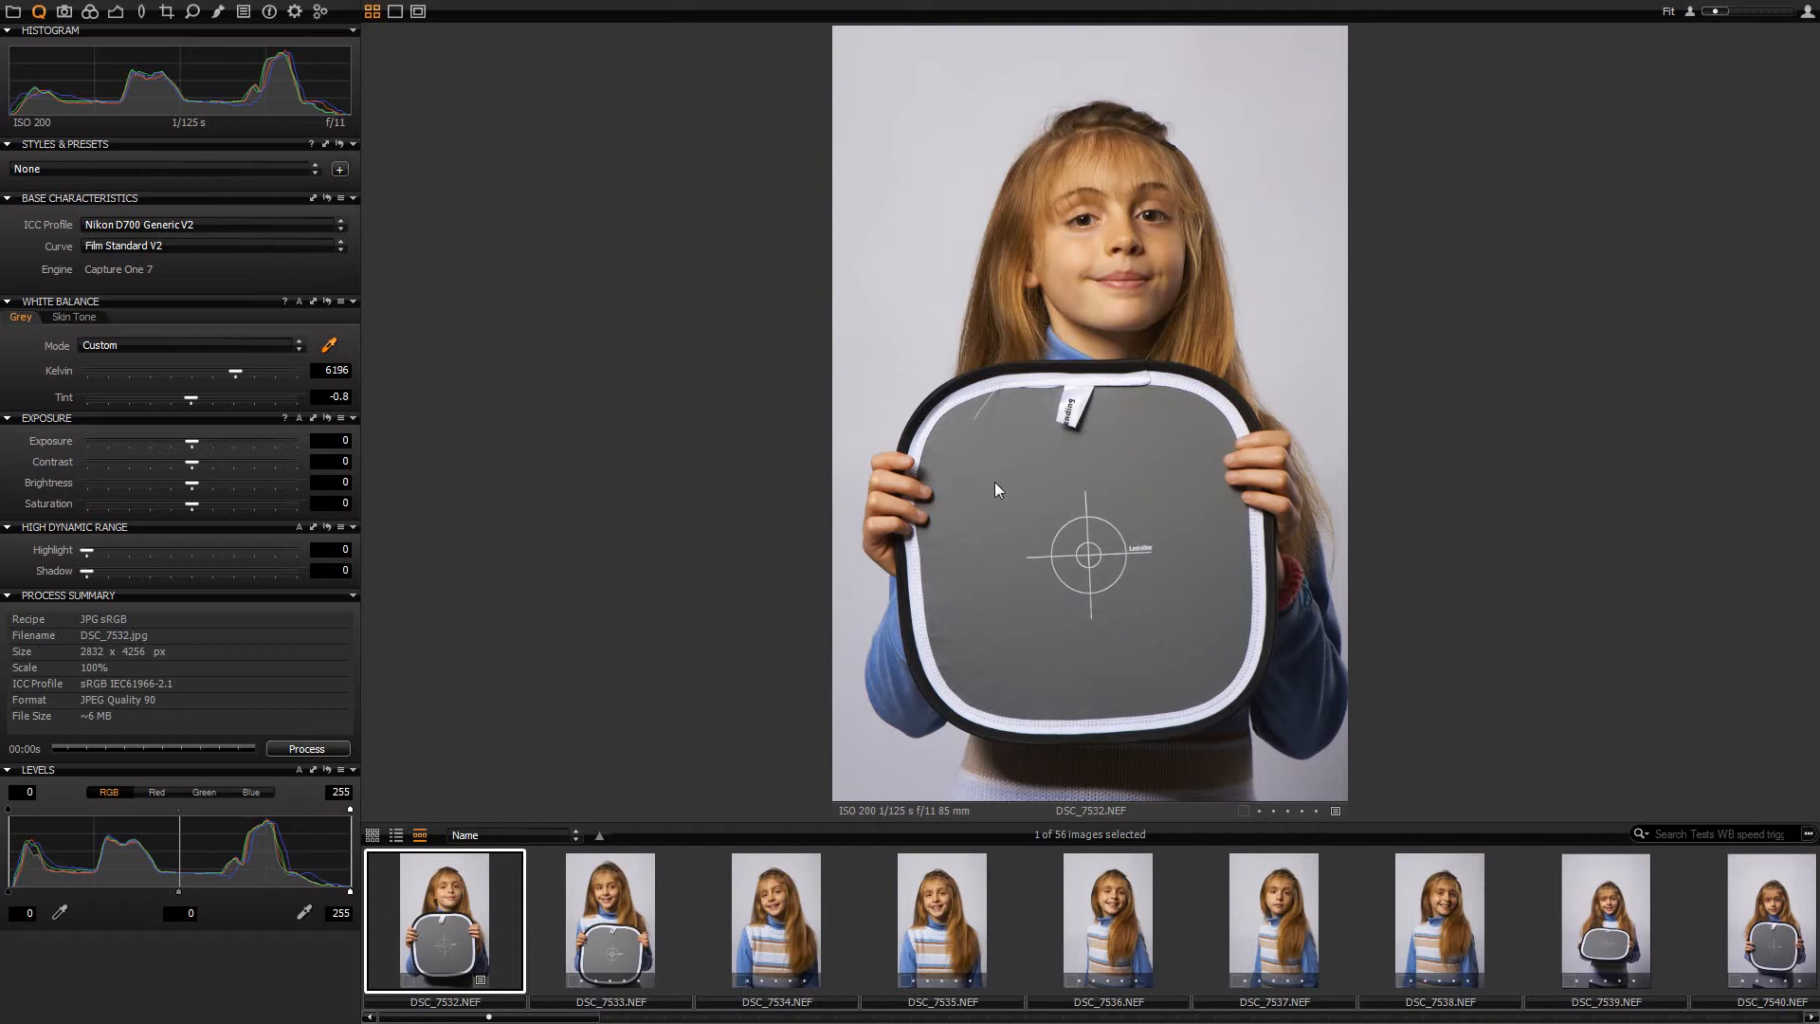
click(1019, 474)
key(ctrl+z)
- Set the white balance temperature of DSC_7532.NEF to 6200 Kelvin
drag(330, 375, 412, 376)
text(200)
key(Return)
- Set the Levels shadow input of DSC_7532.NEF to 3, using exposure warnings and a close-up of the card's label to check clipping
mouse_move(1467, 8)
click(1077, 390)
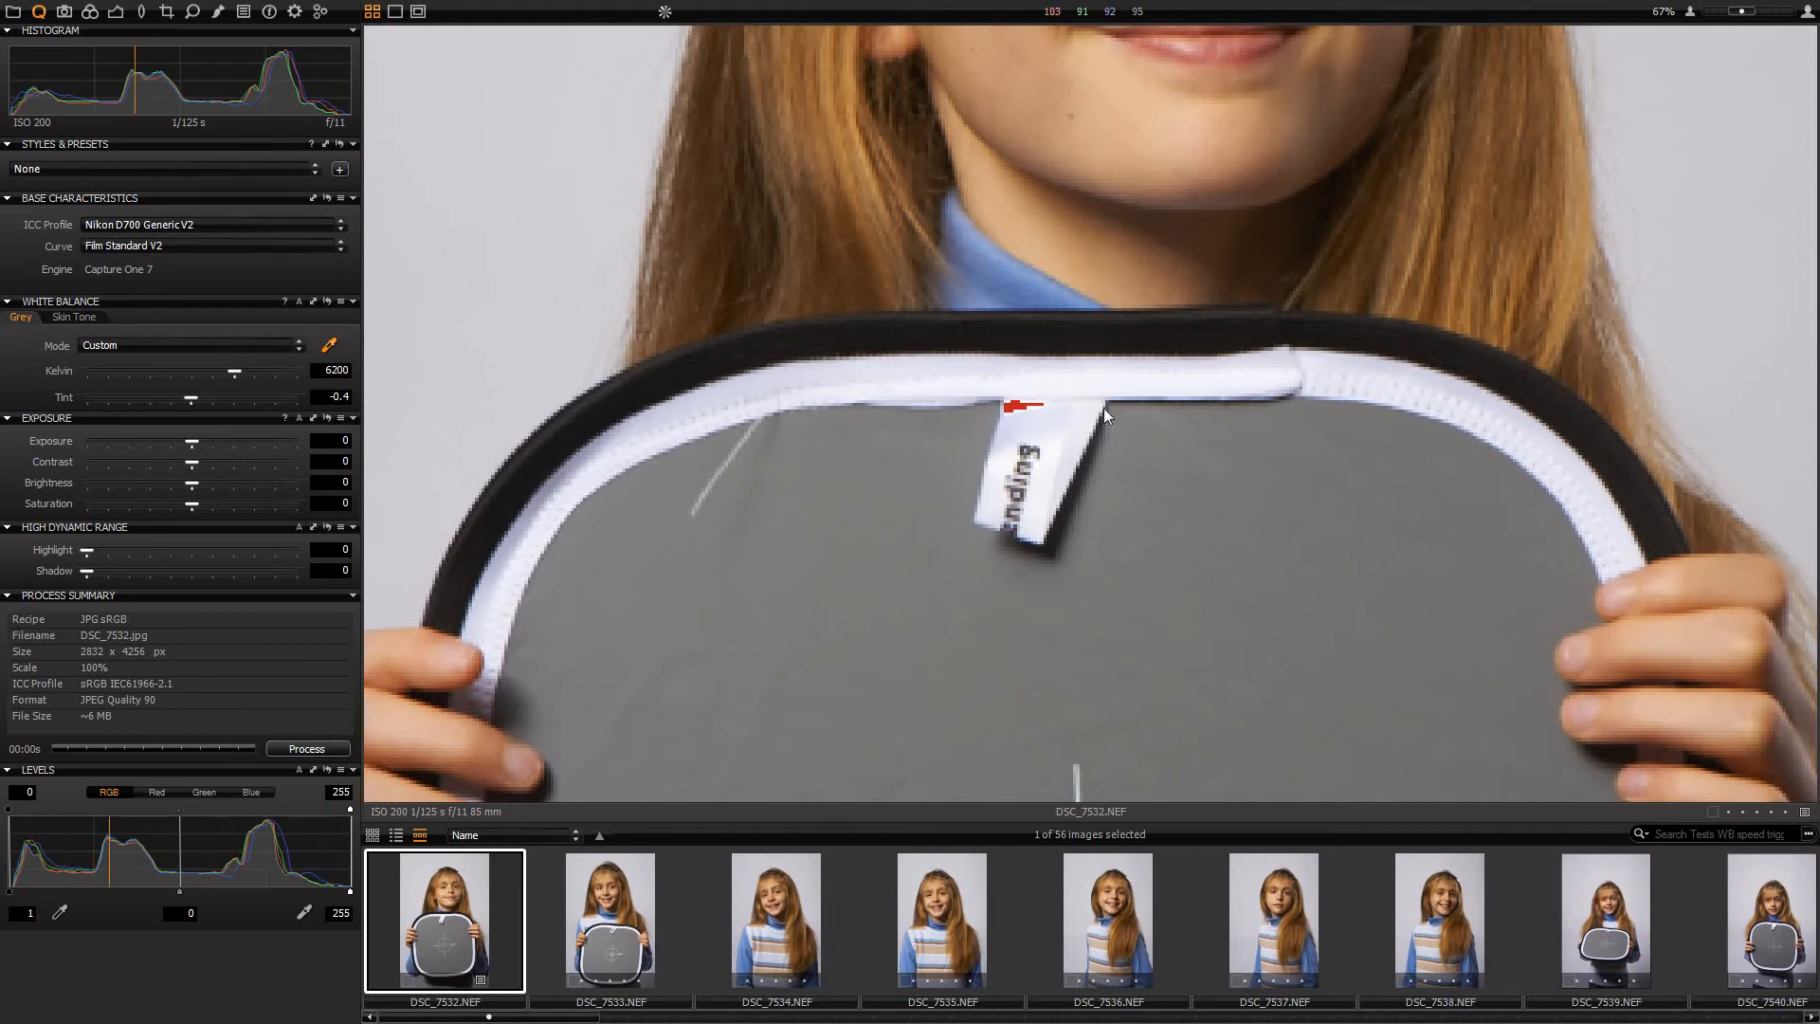
click(1125, 420)
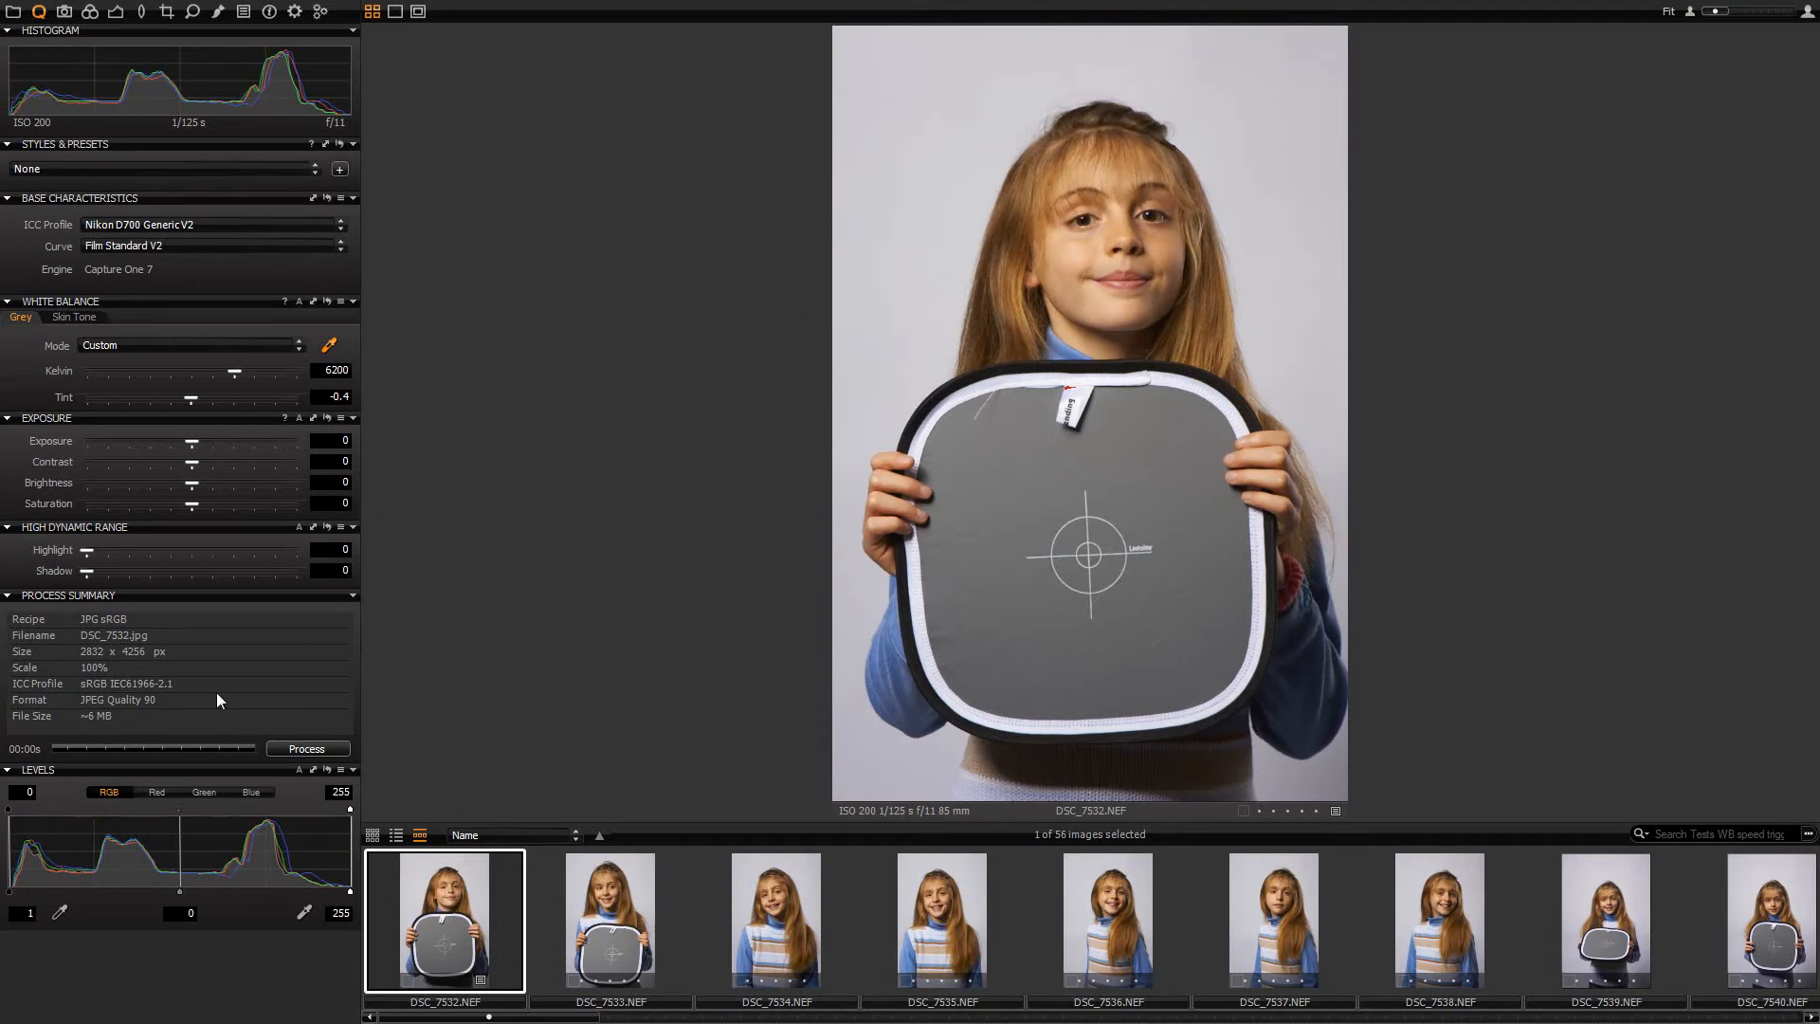
drag(12, 893, 32, 892)
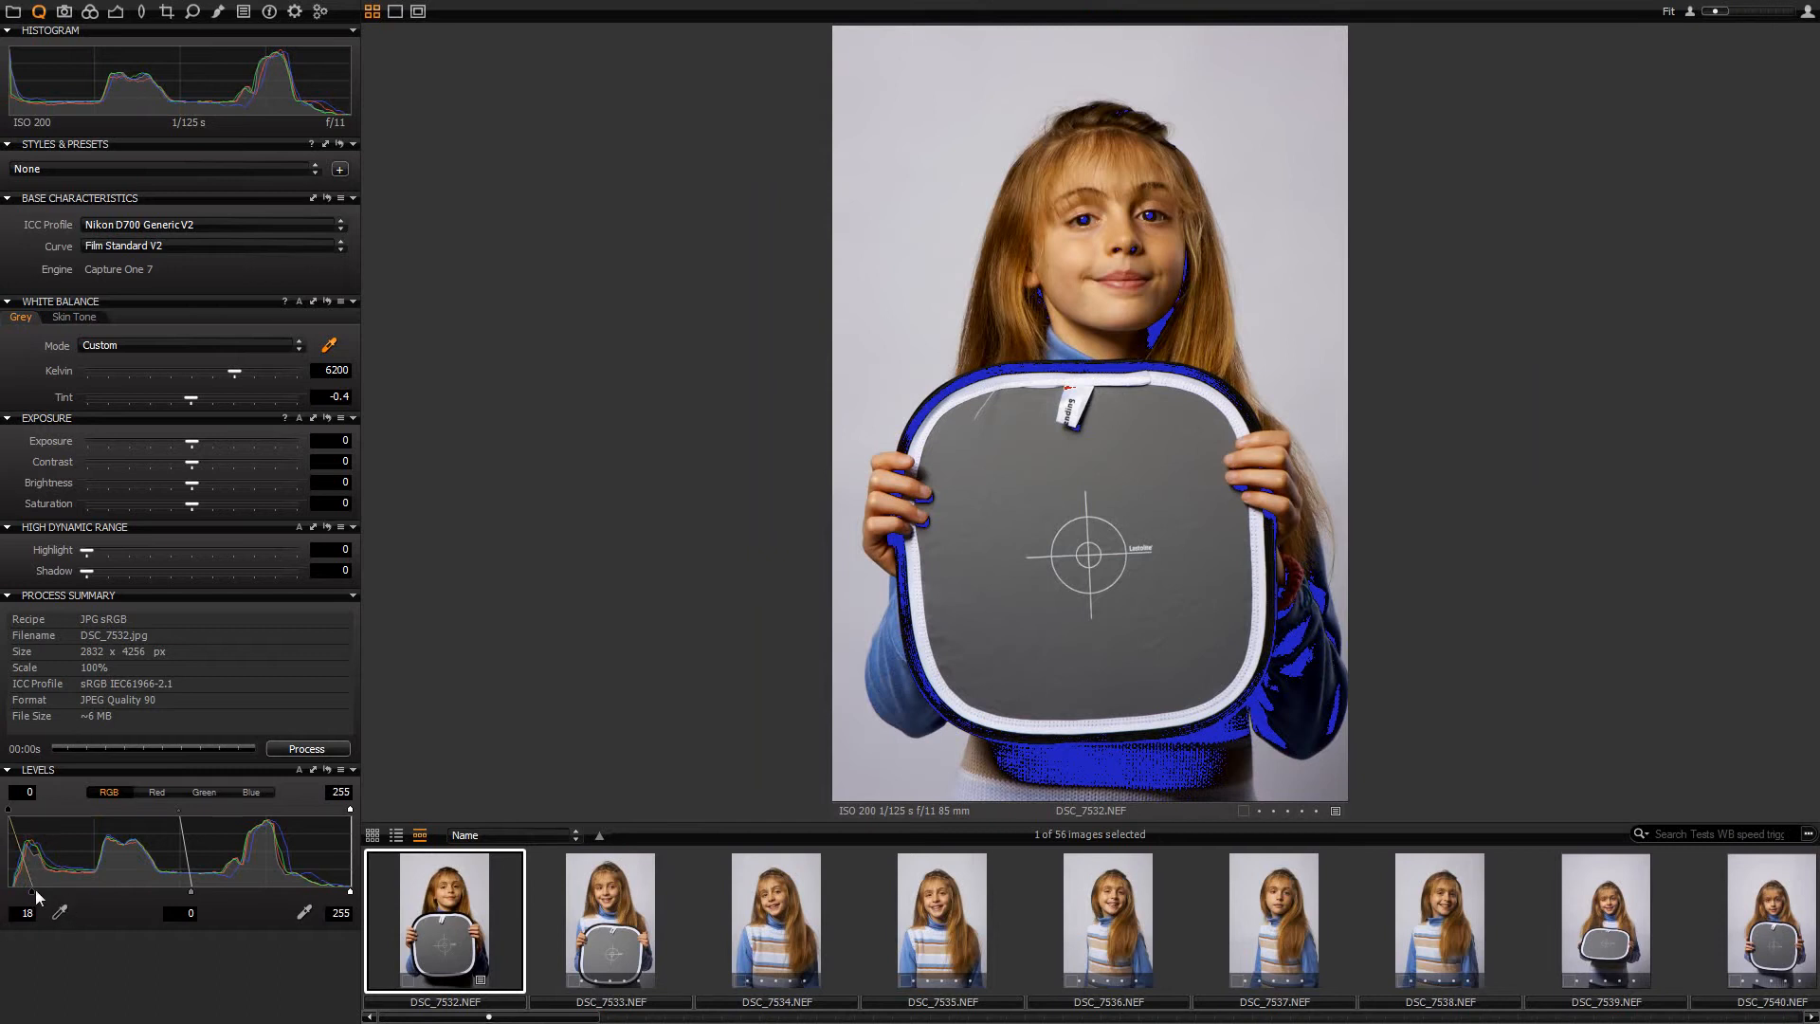
drag(36, 896, 14, 901)
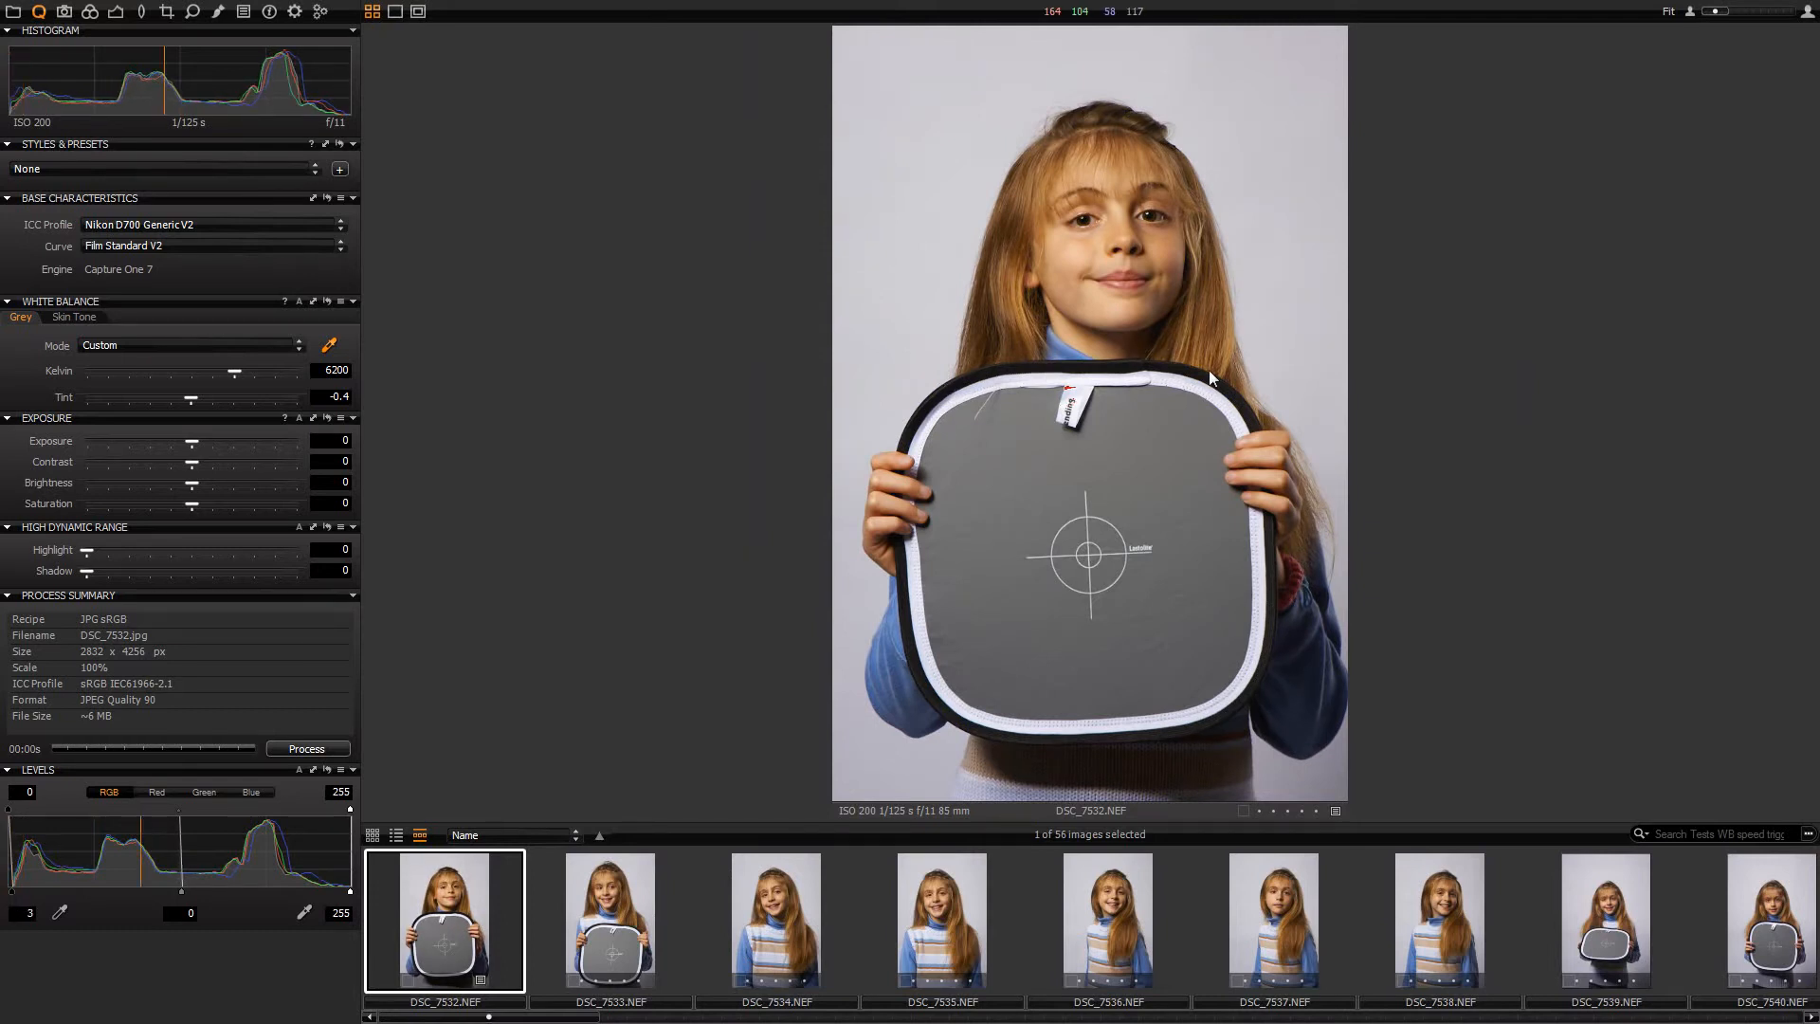
key(ctrl+plus)
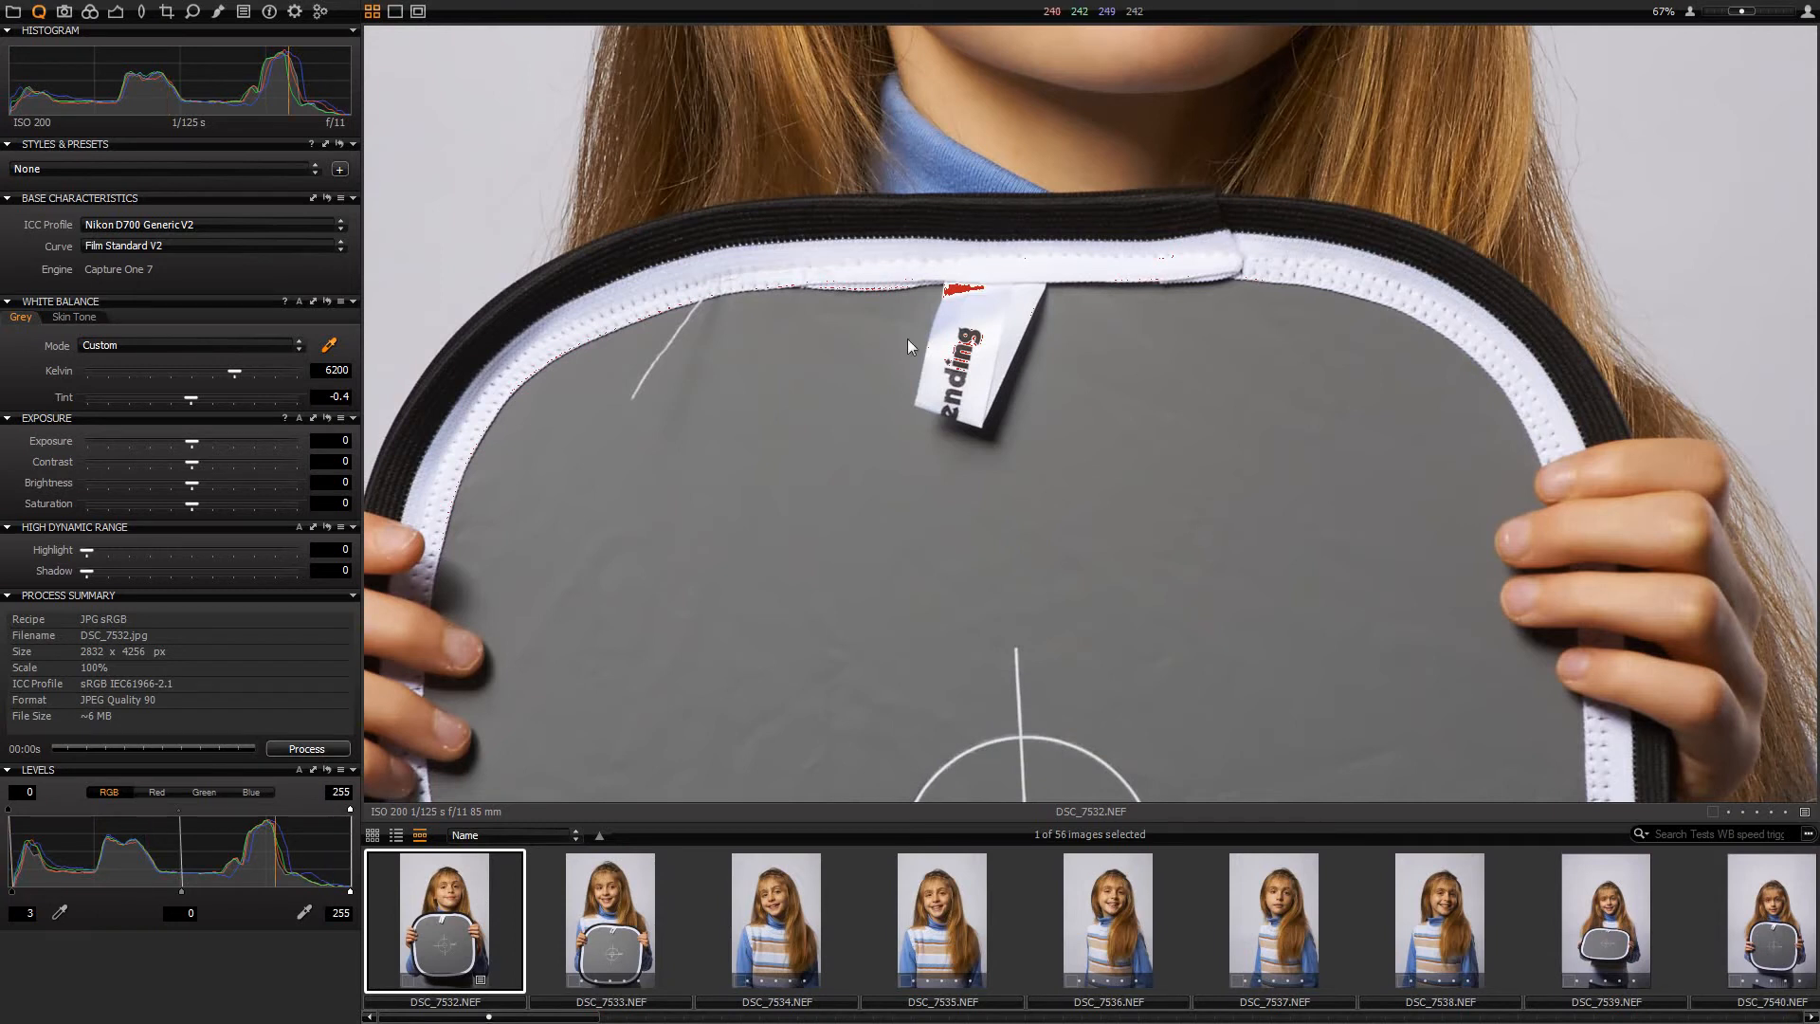
key(ctrl+0)
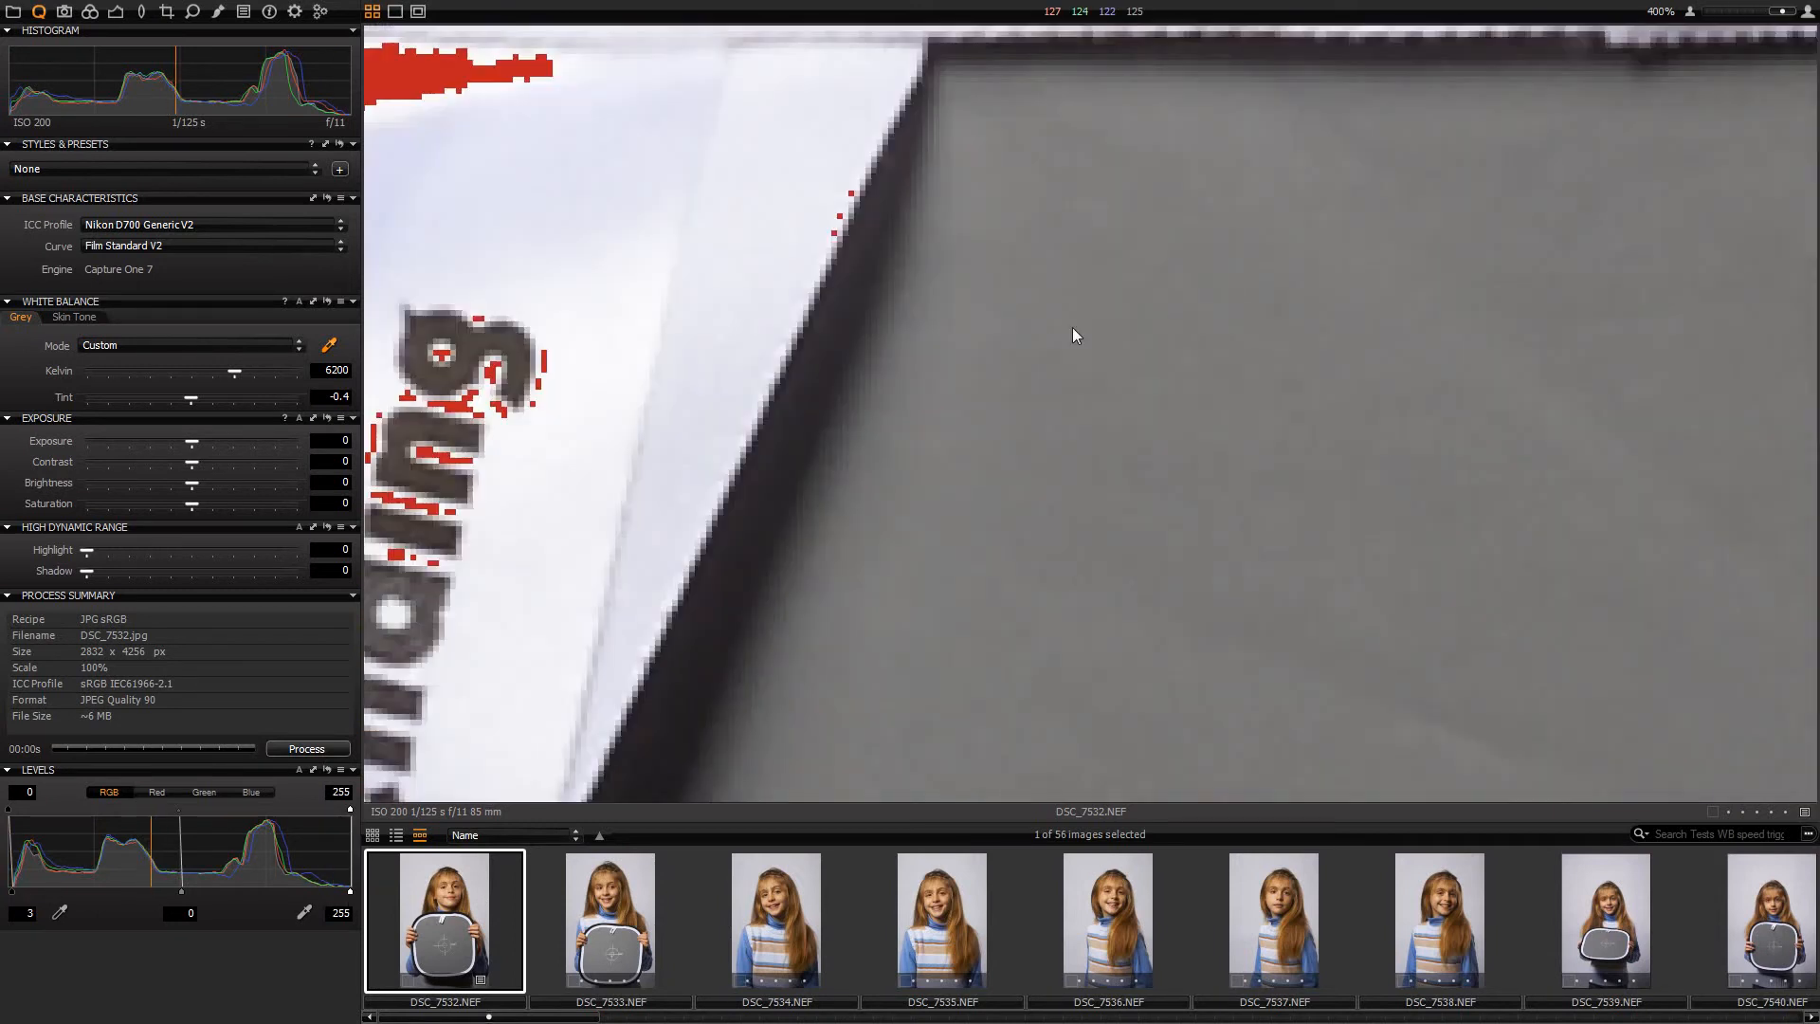
mouse_move(1578, 42)
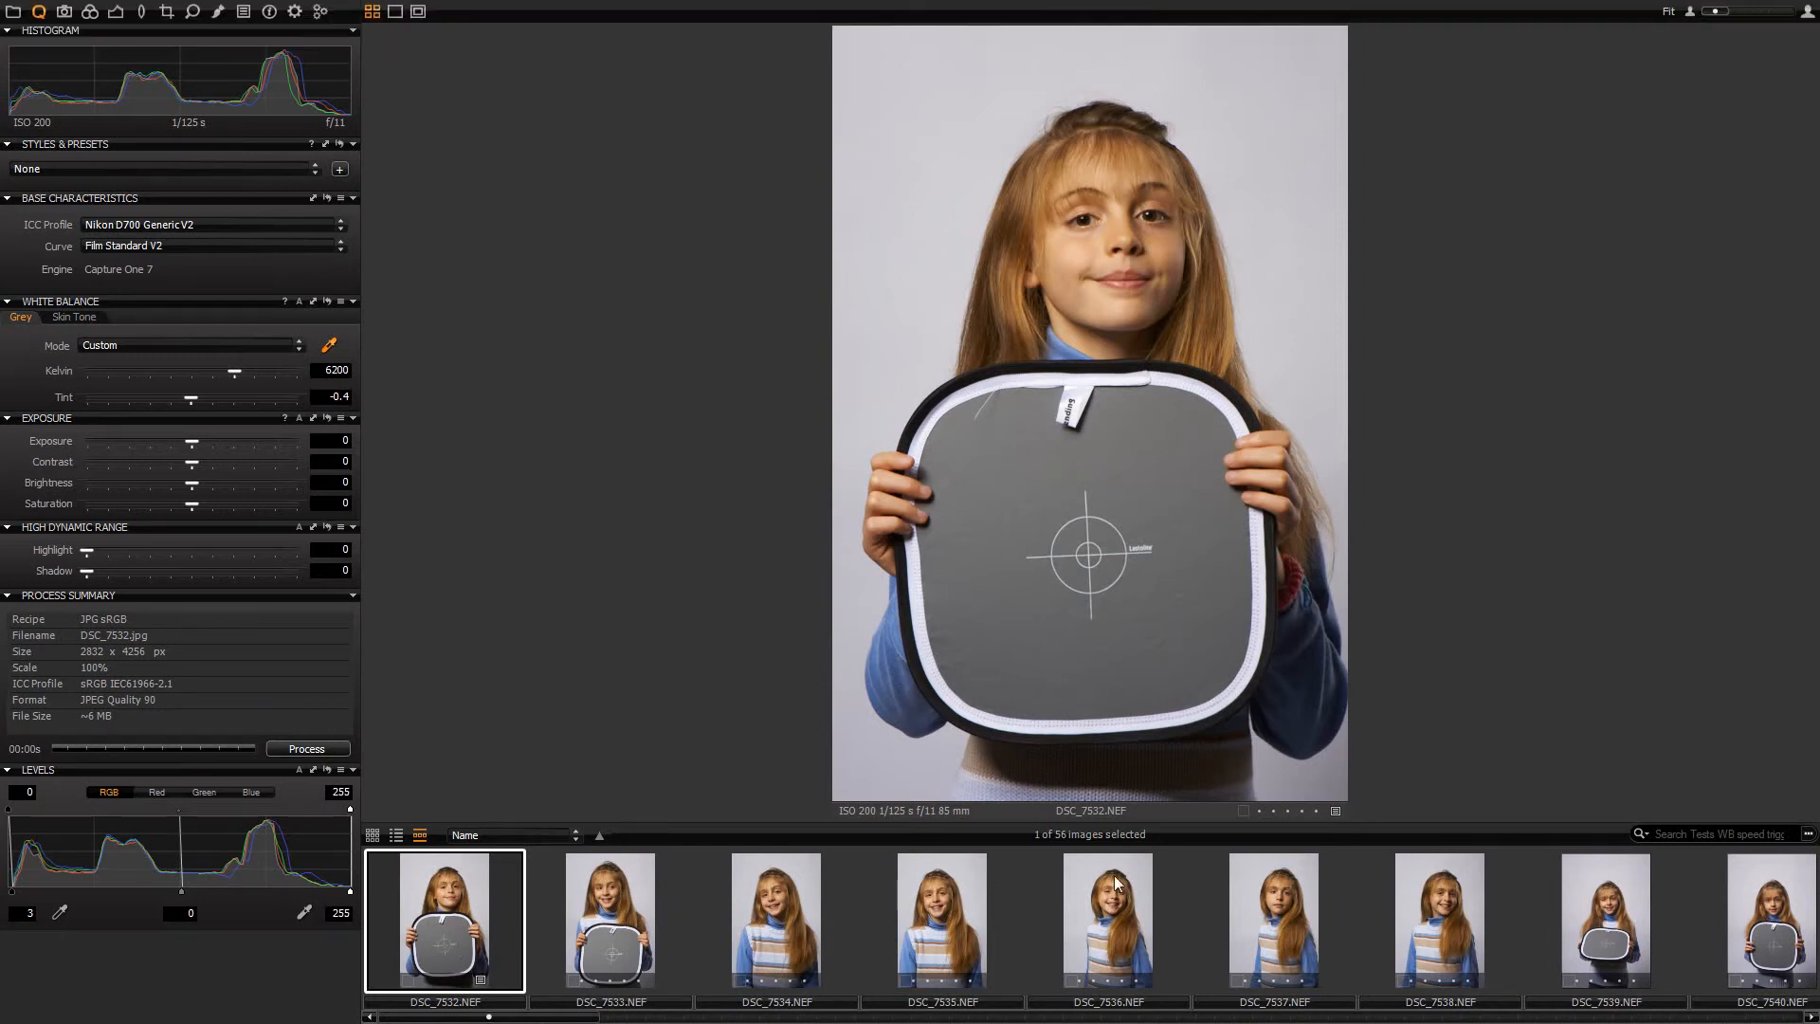
- Copy the Levels and White Balance adjustments from DSC_7532.NEF and apply them to DSC_7533.NEF
mouse_move(1080, 12)
click(245, 13)
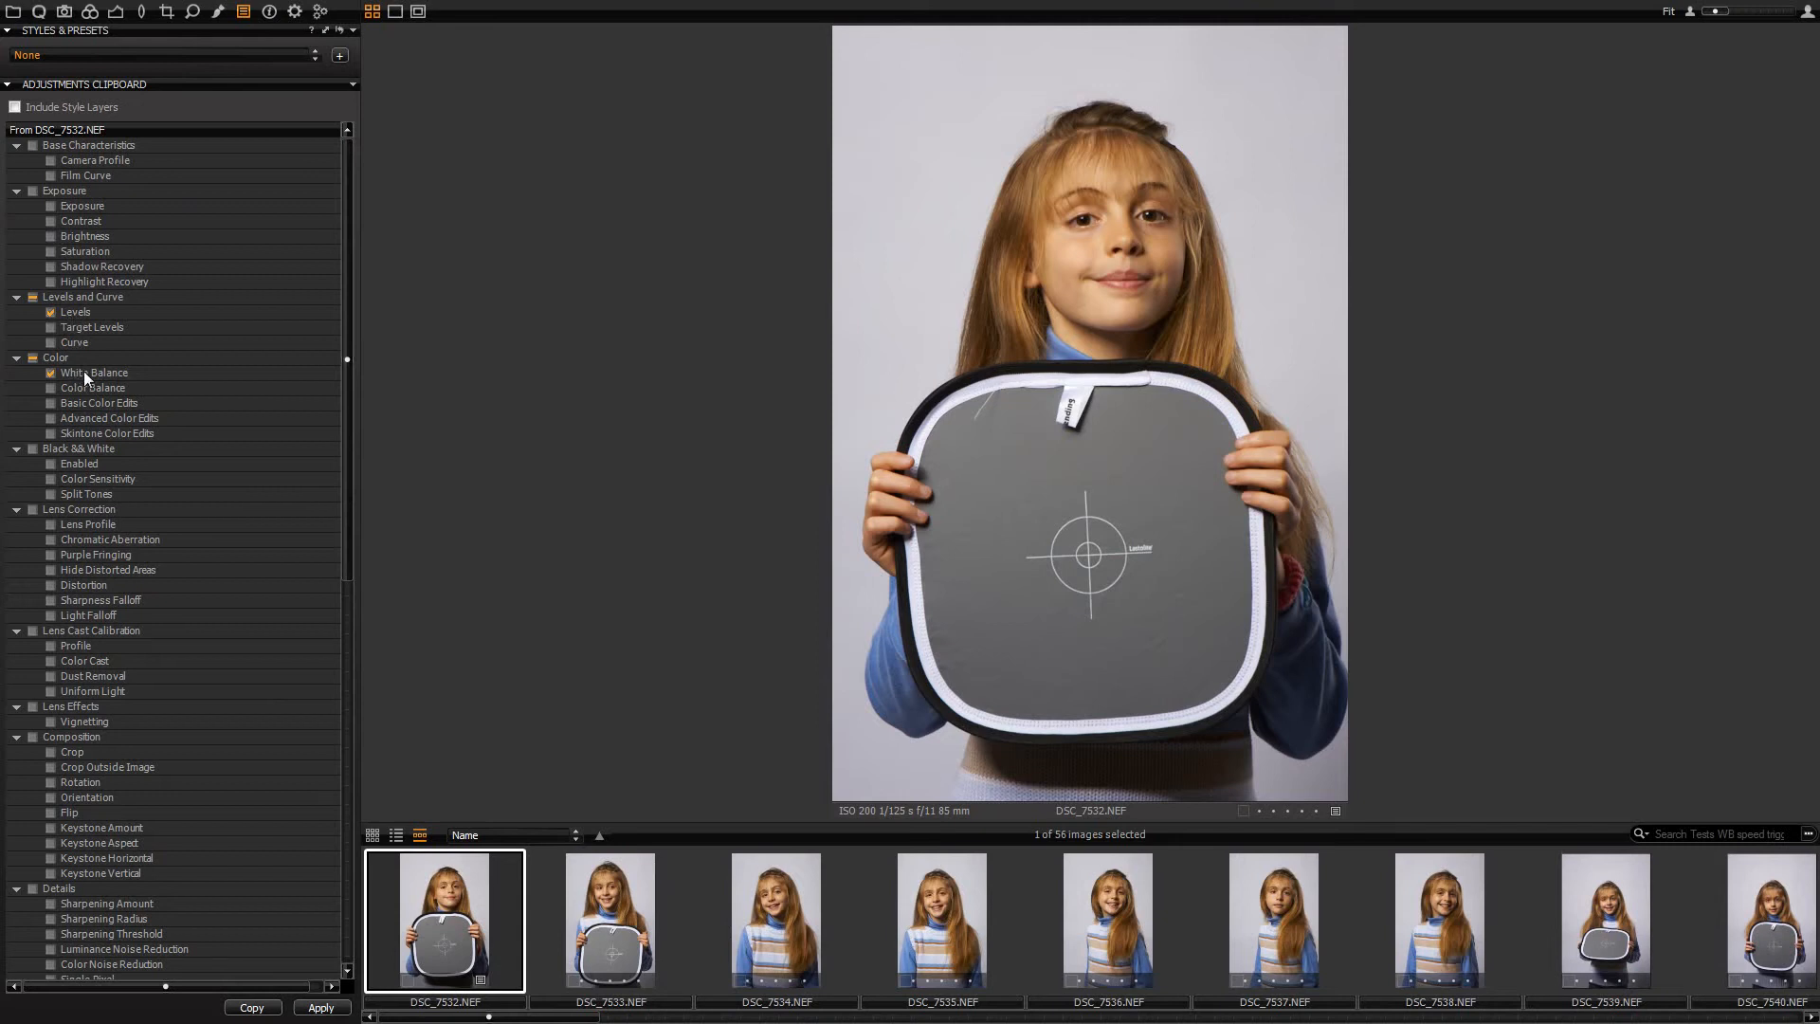
mouse_move(349, 373)
mouse_down()
mouse_move(349, 796)
mouse_move(347, 353)
mouse_up()
click(626, 936)
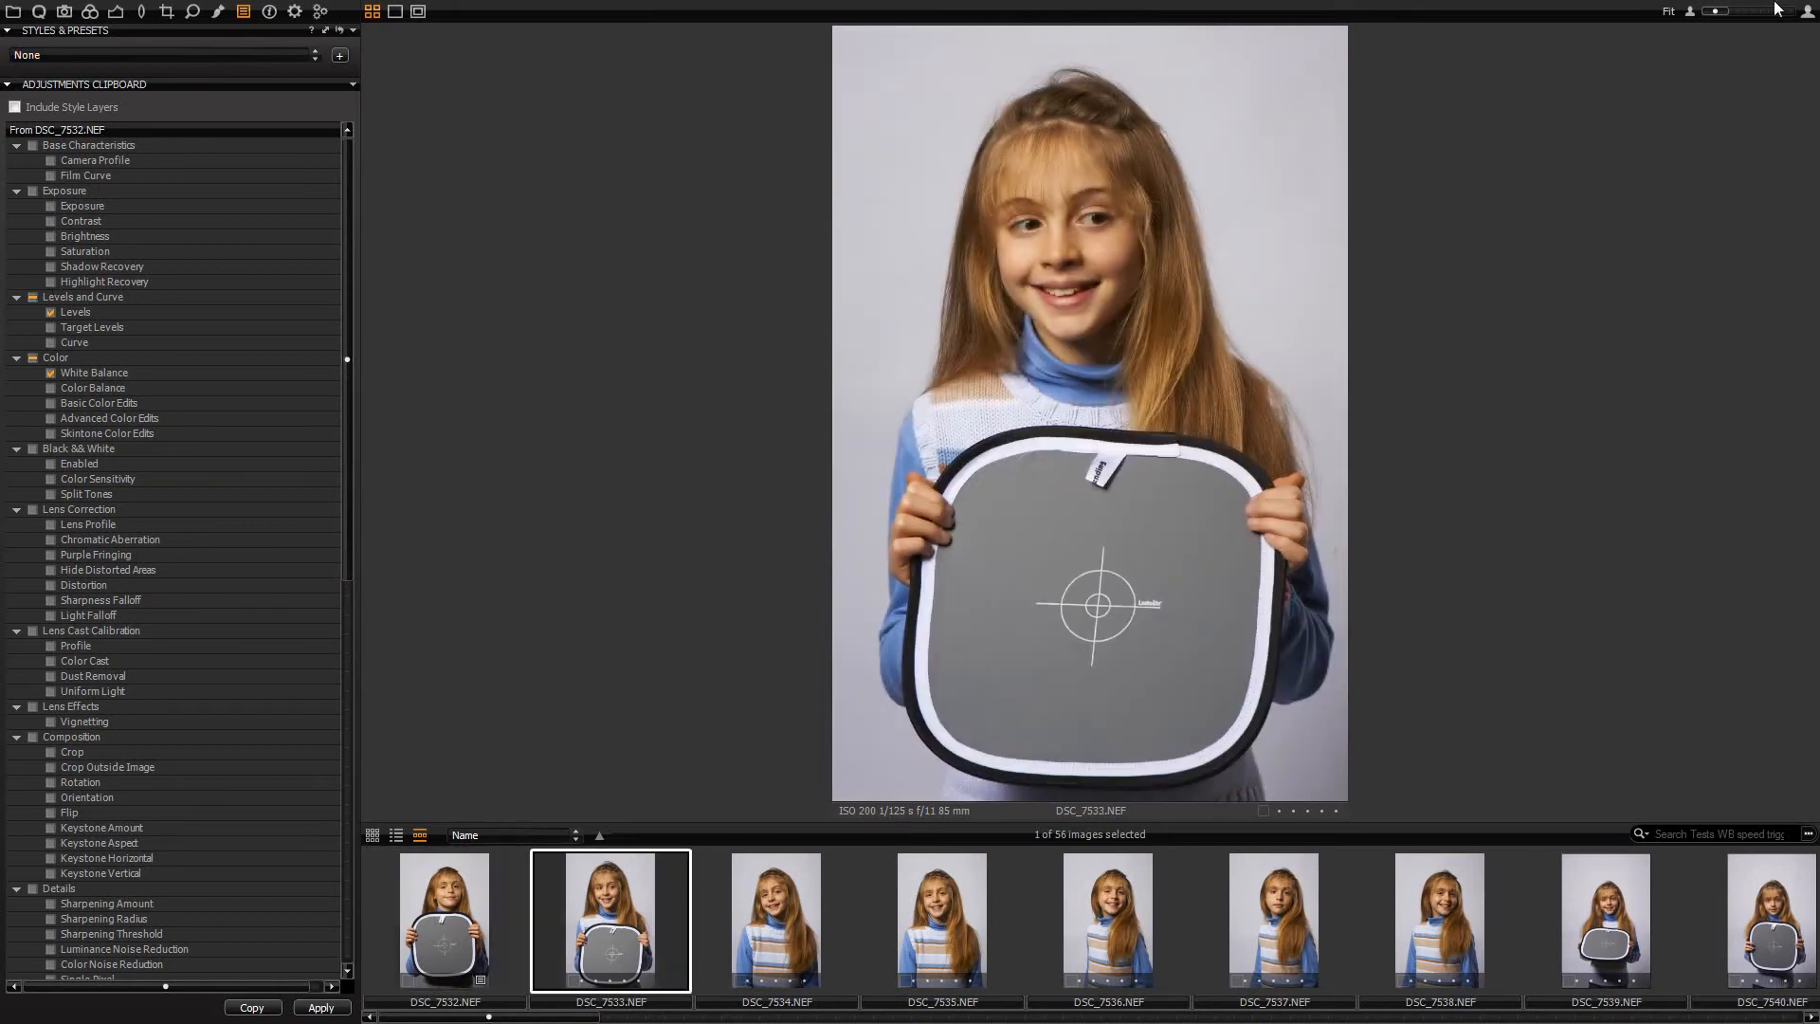
mouse_move(1758, 7)
click(1721, 44)
- Review the Rating, Color tag, Date, Keywords and Places filters in the session library
click(14, 11)
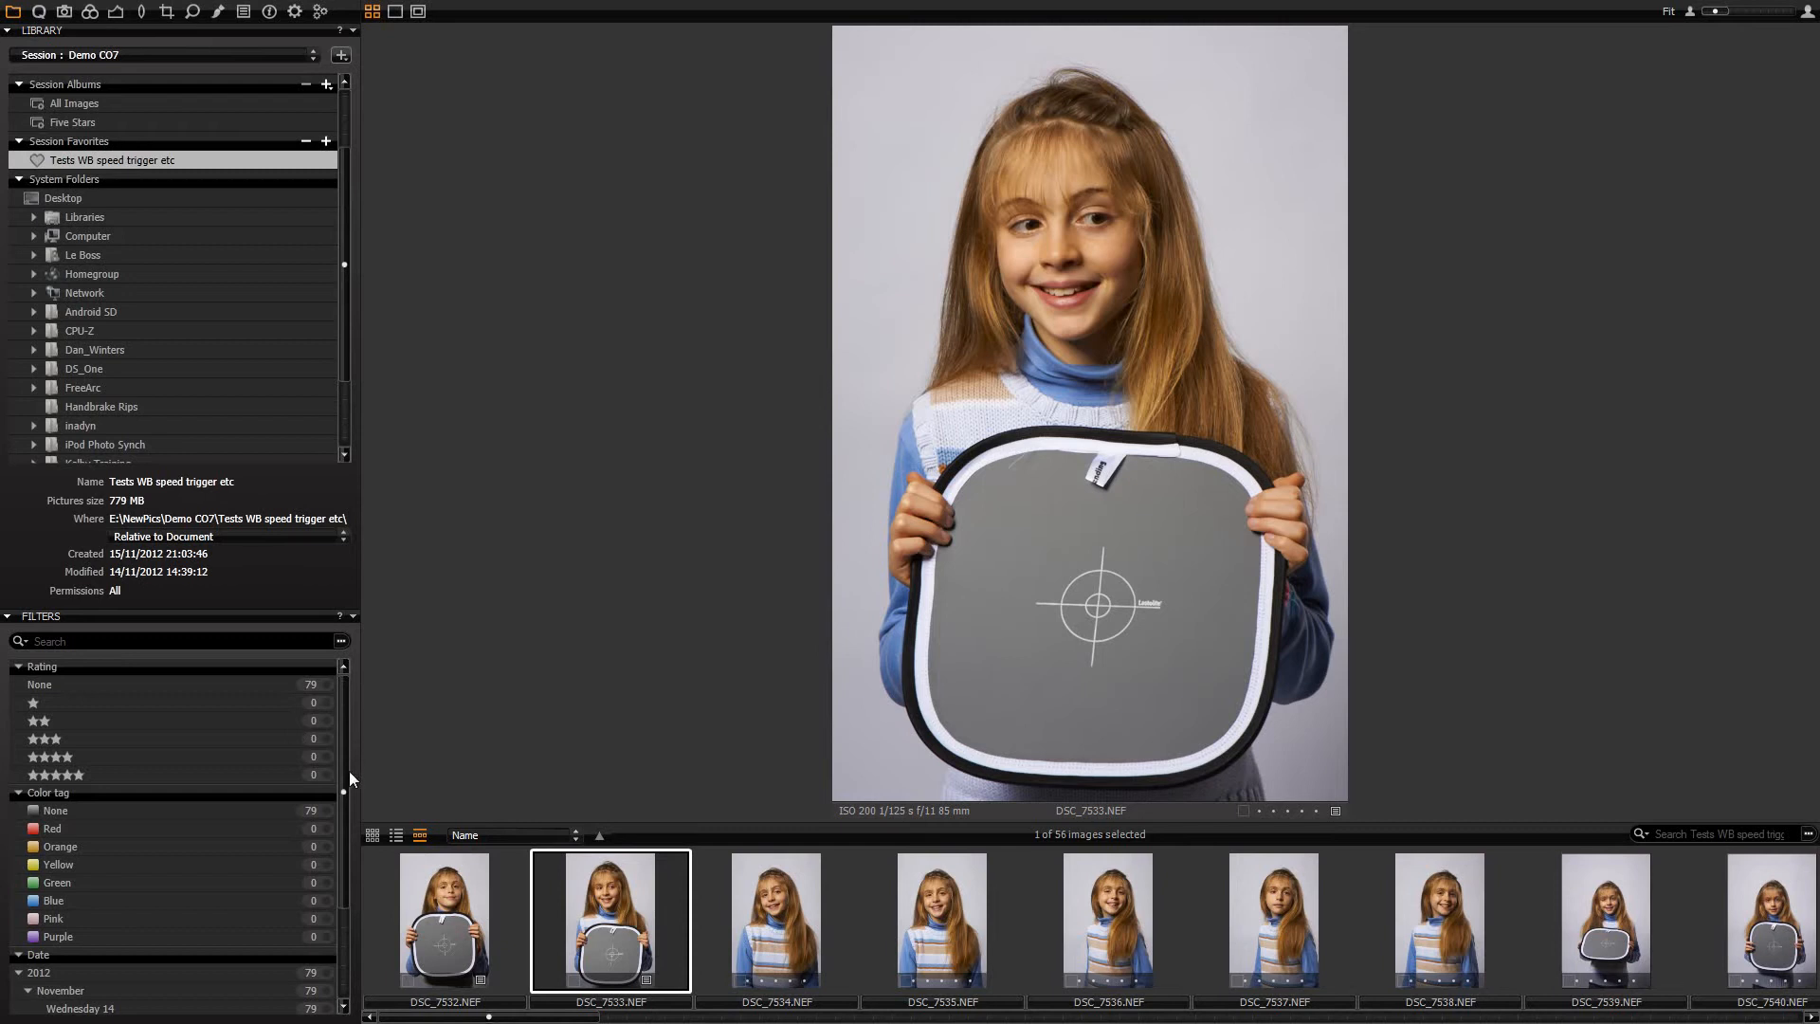
drag(347, 765, 369, 663)
click(111, 644)
click(19, 667)
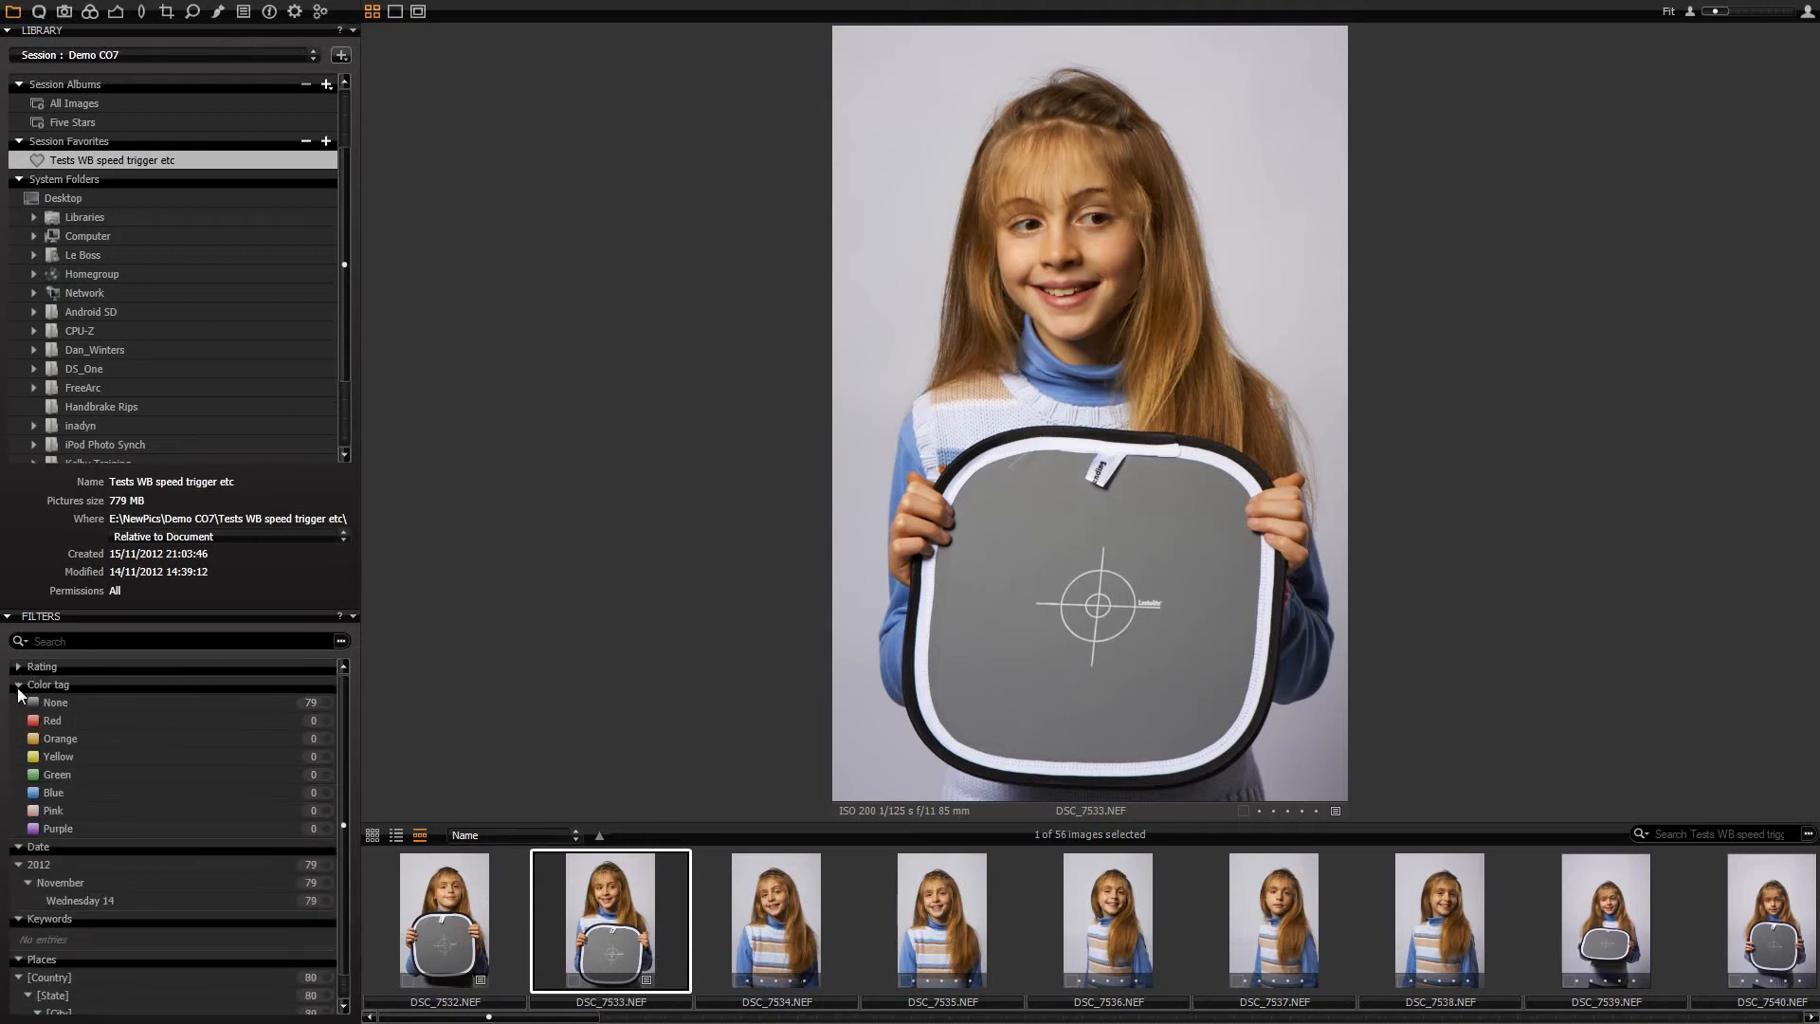
click(19, 688)
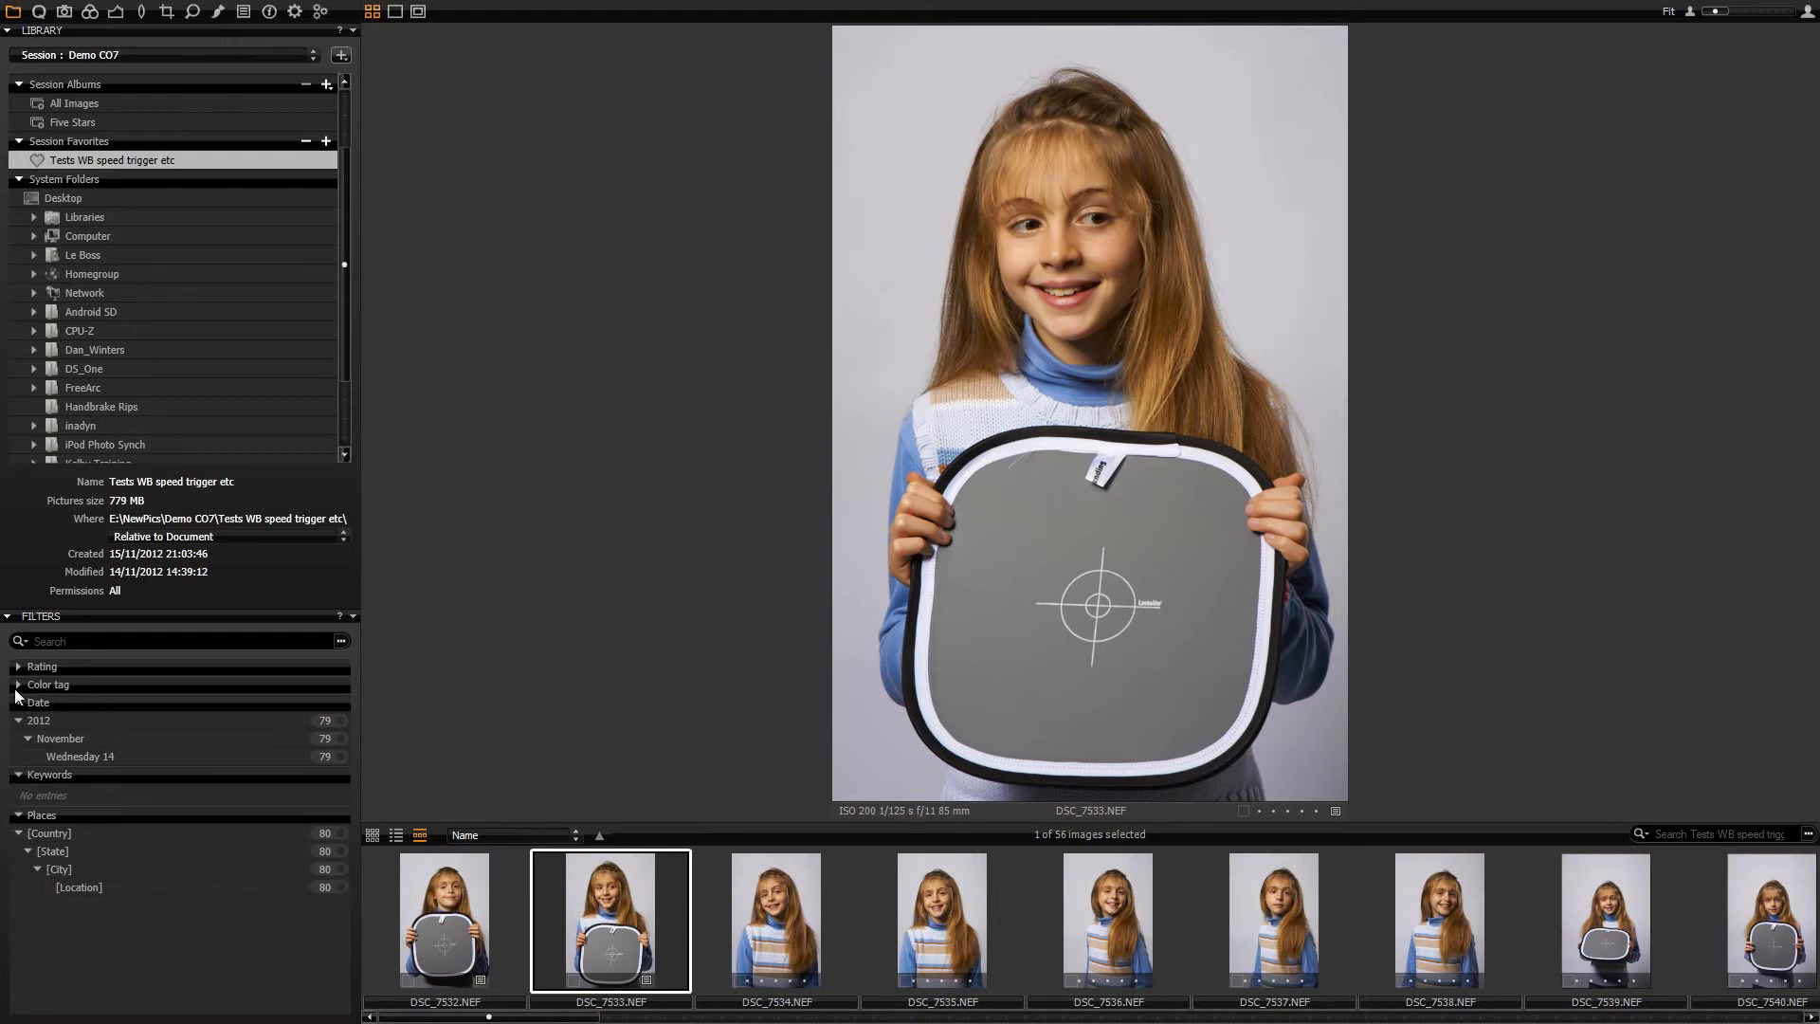
click(19, 684)
click(19, 668)
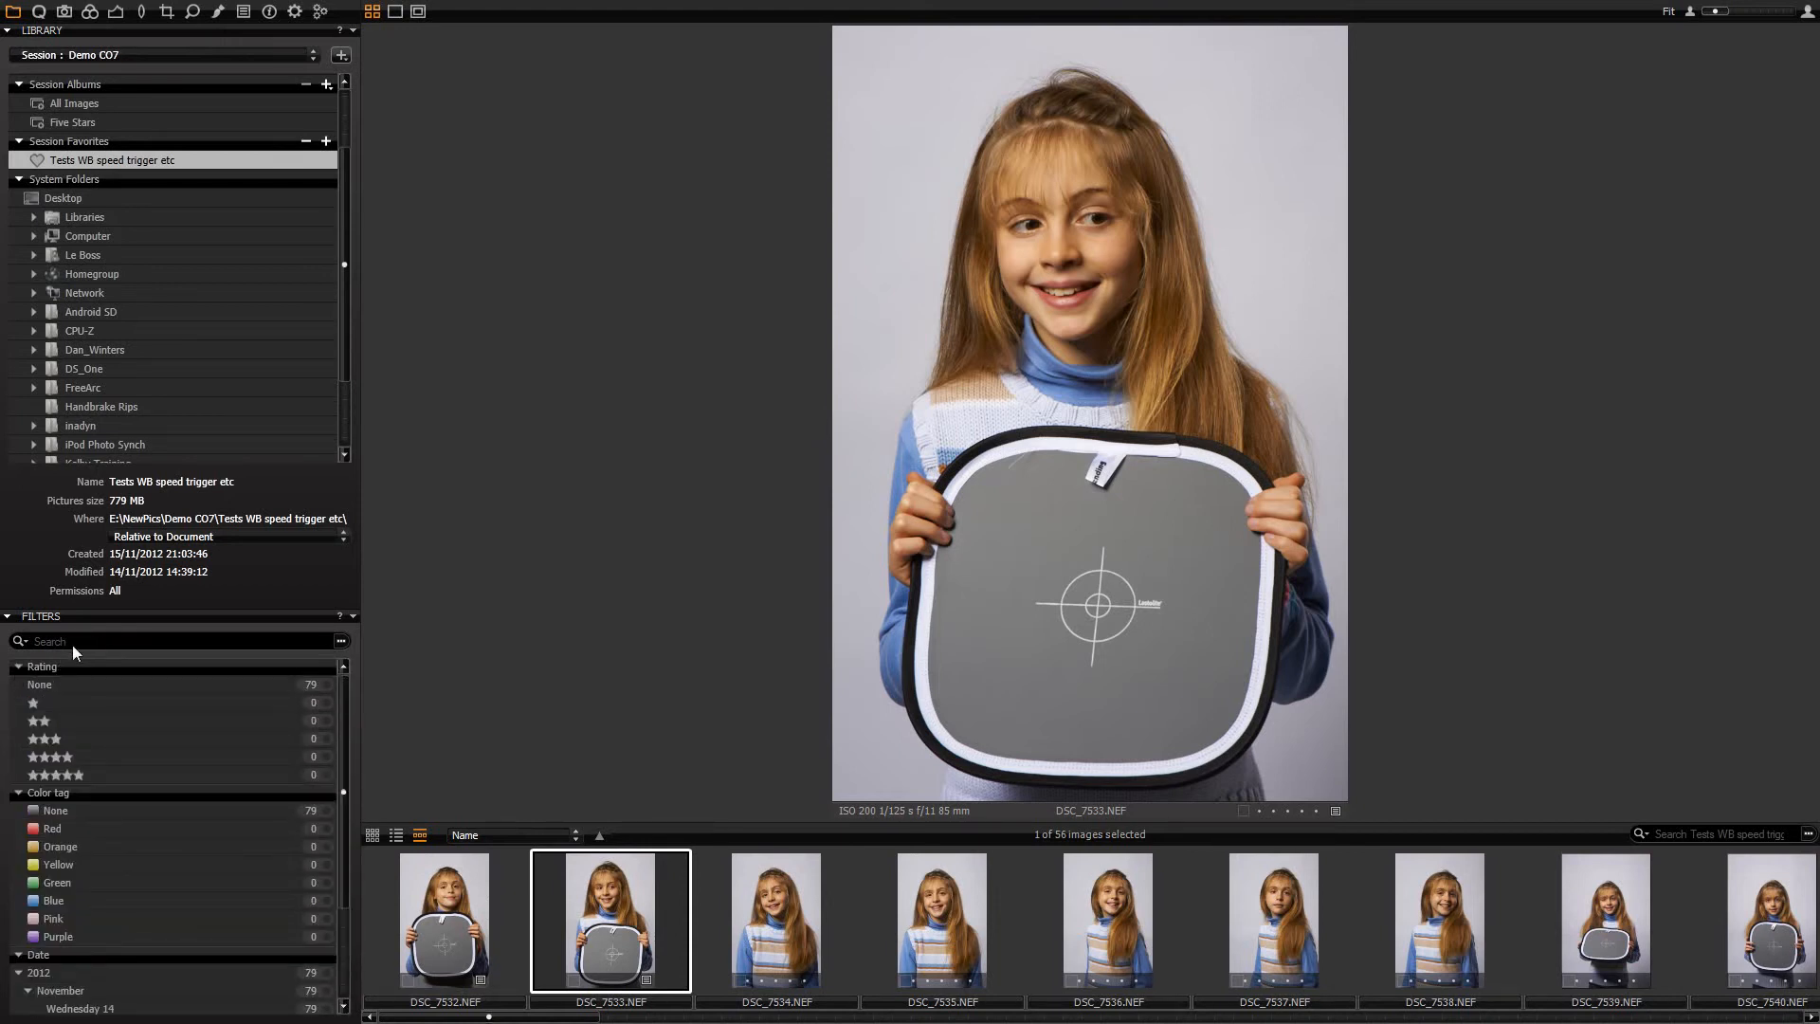
- Filter the images with an active advanced search rule requiring Lens to contain 85
click(24, 639)
click(62, 639)
click(340, 639)
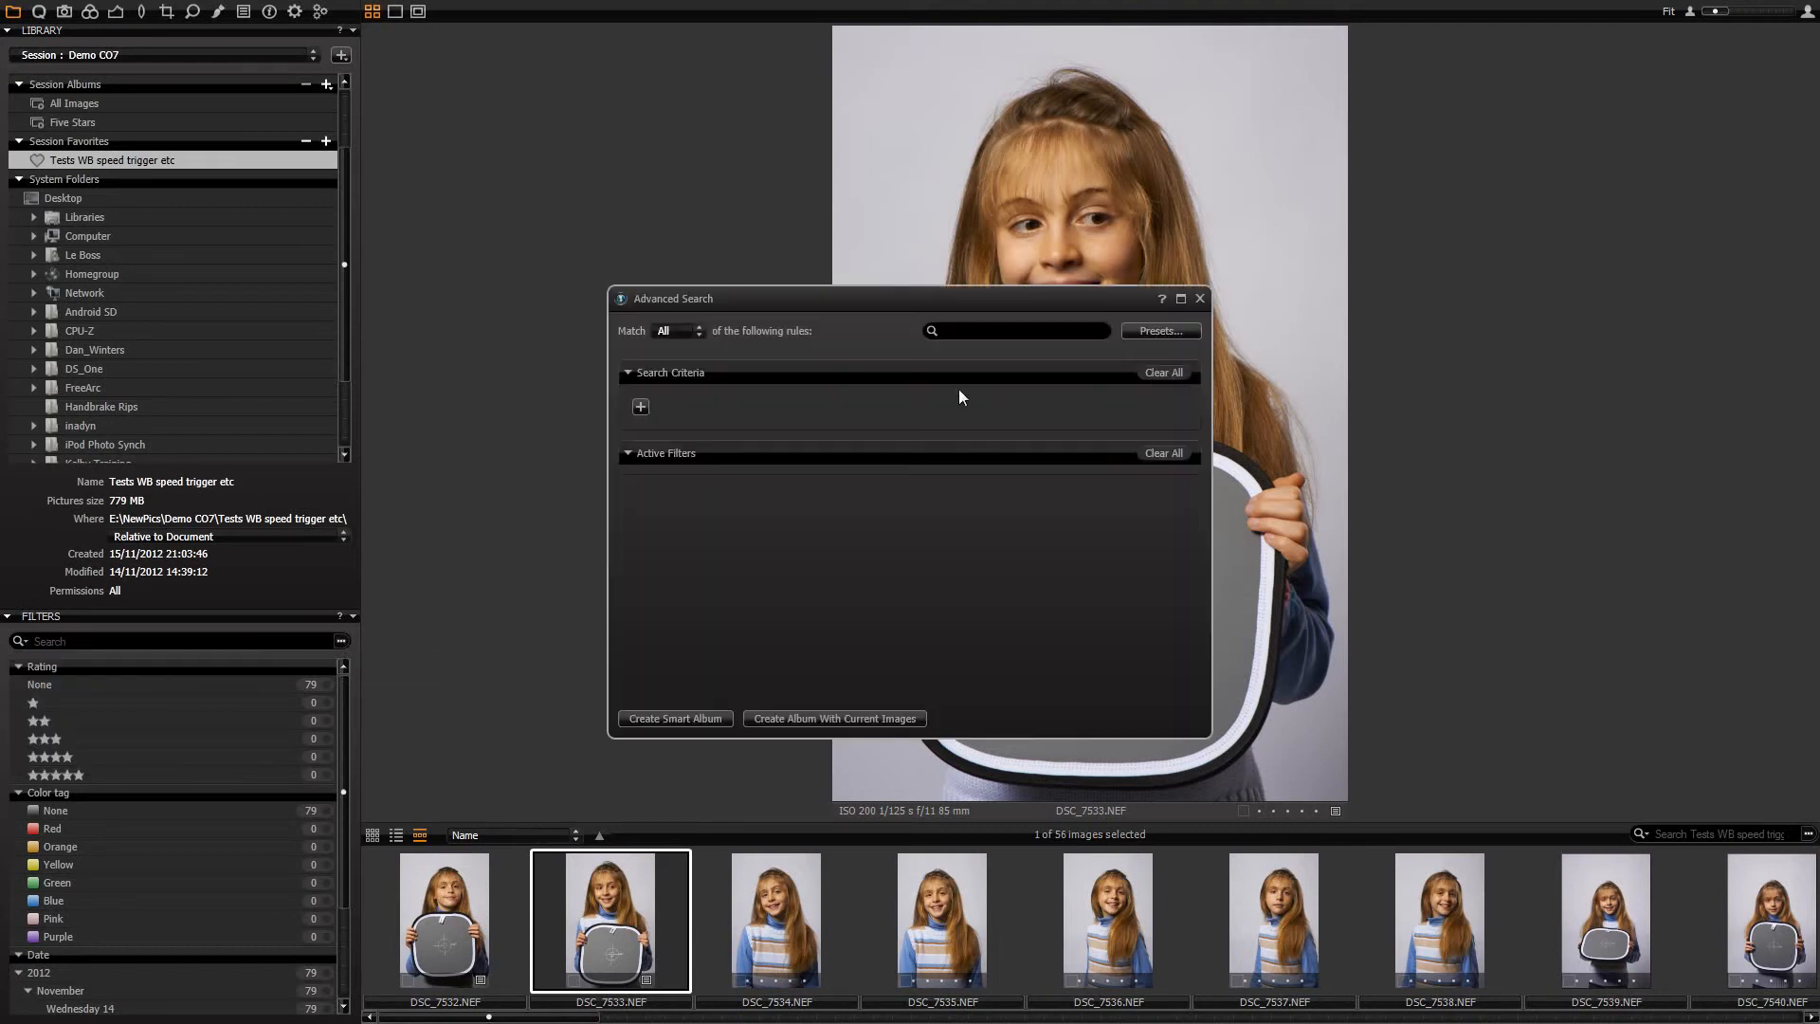
click(639, 405)
click(1149, 332)
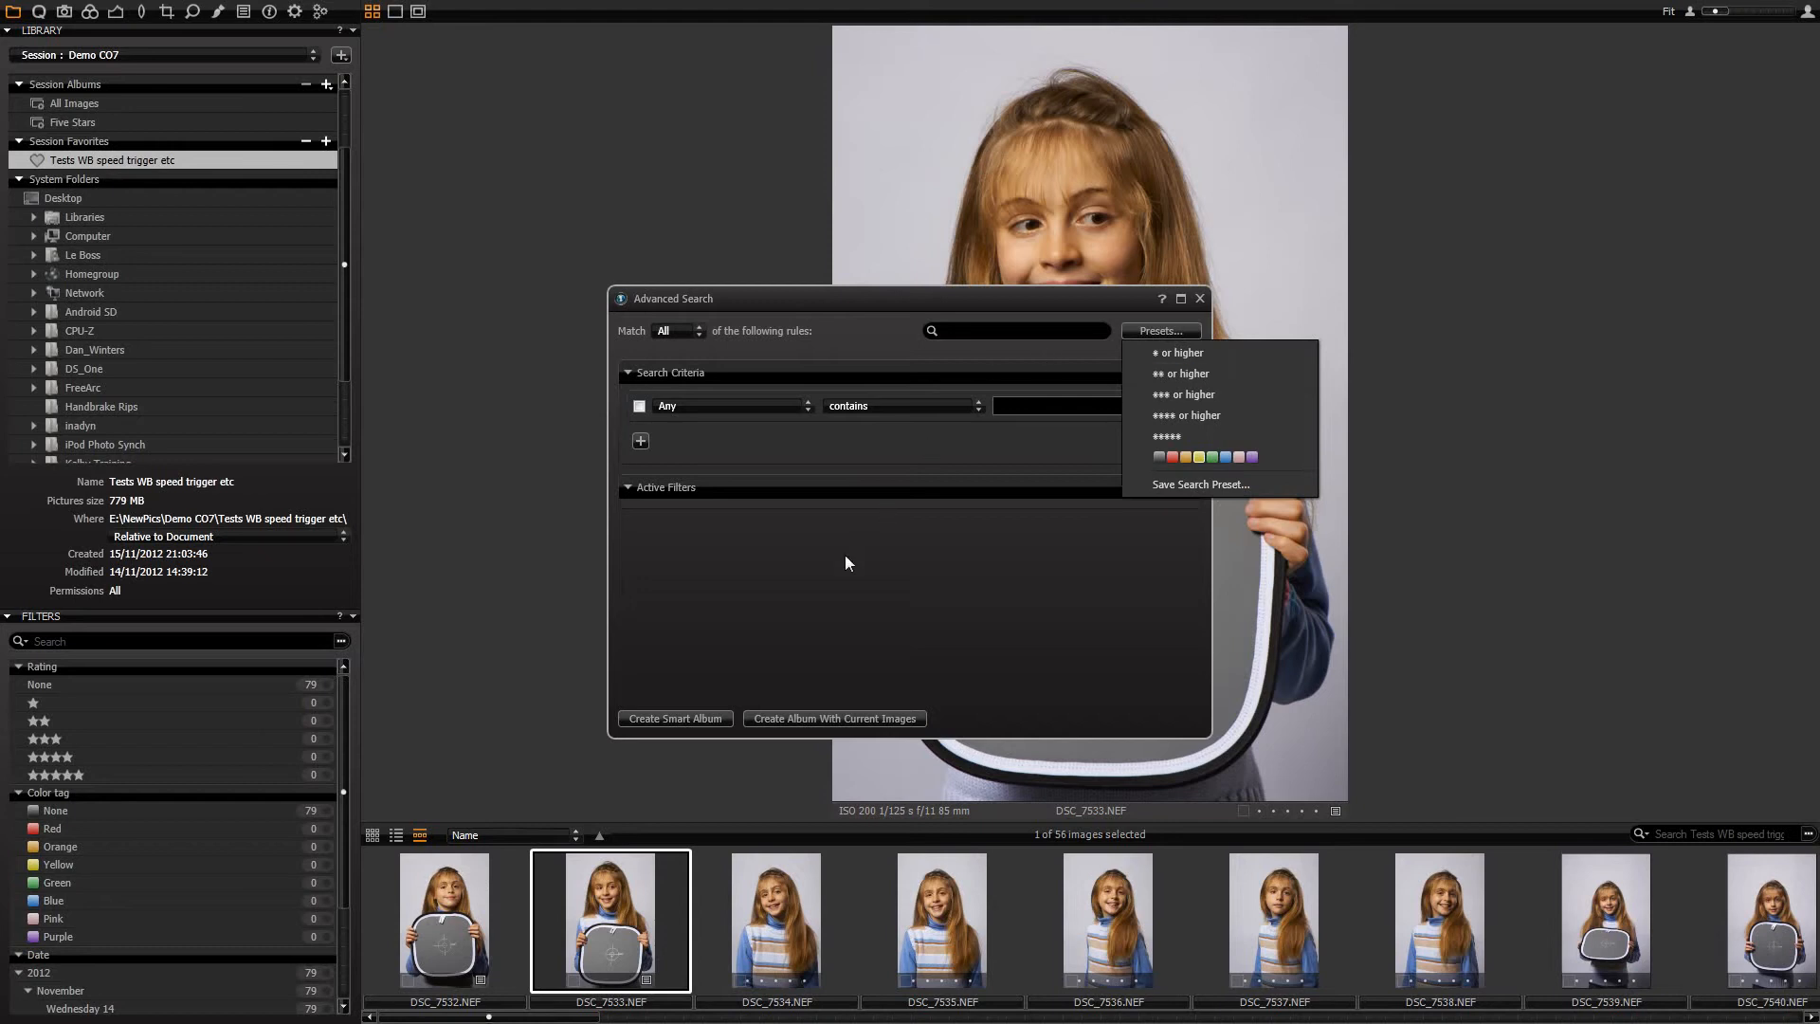
click(732, 439)
click(808, 407)
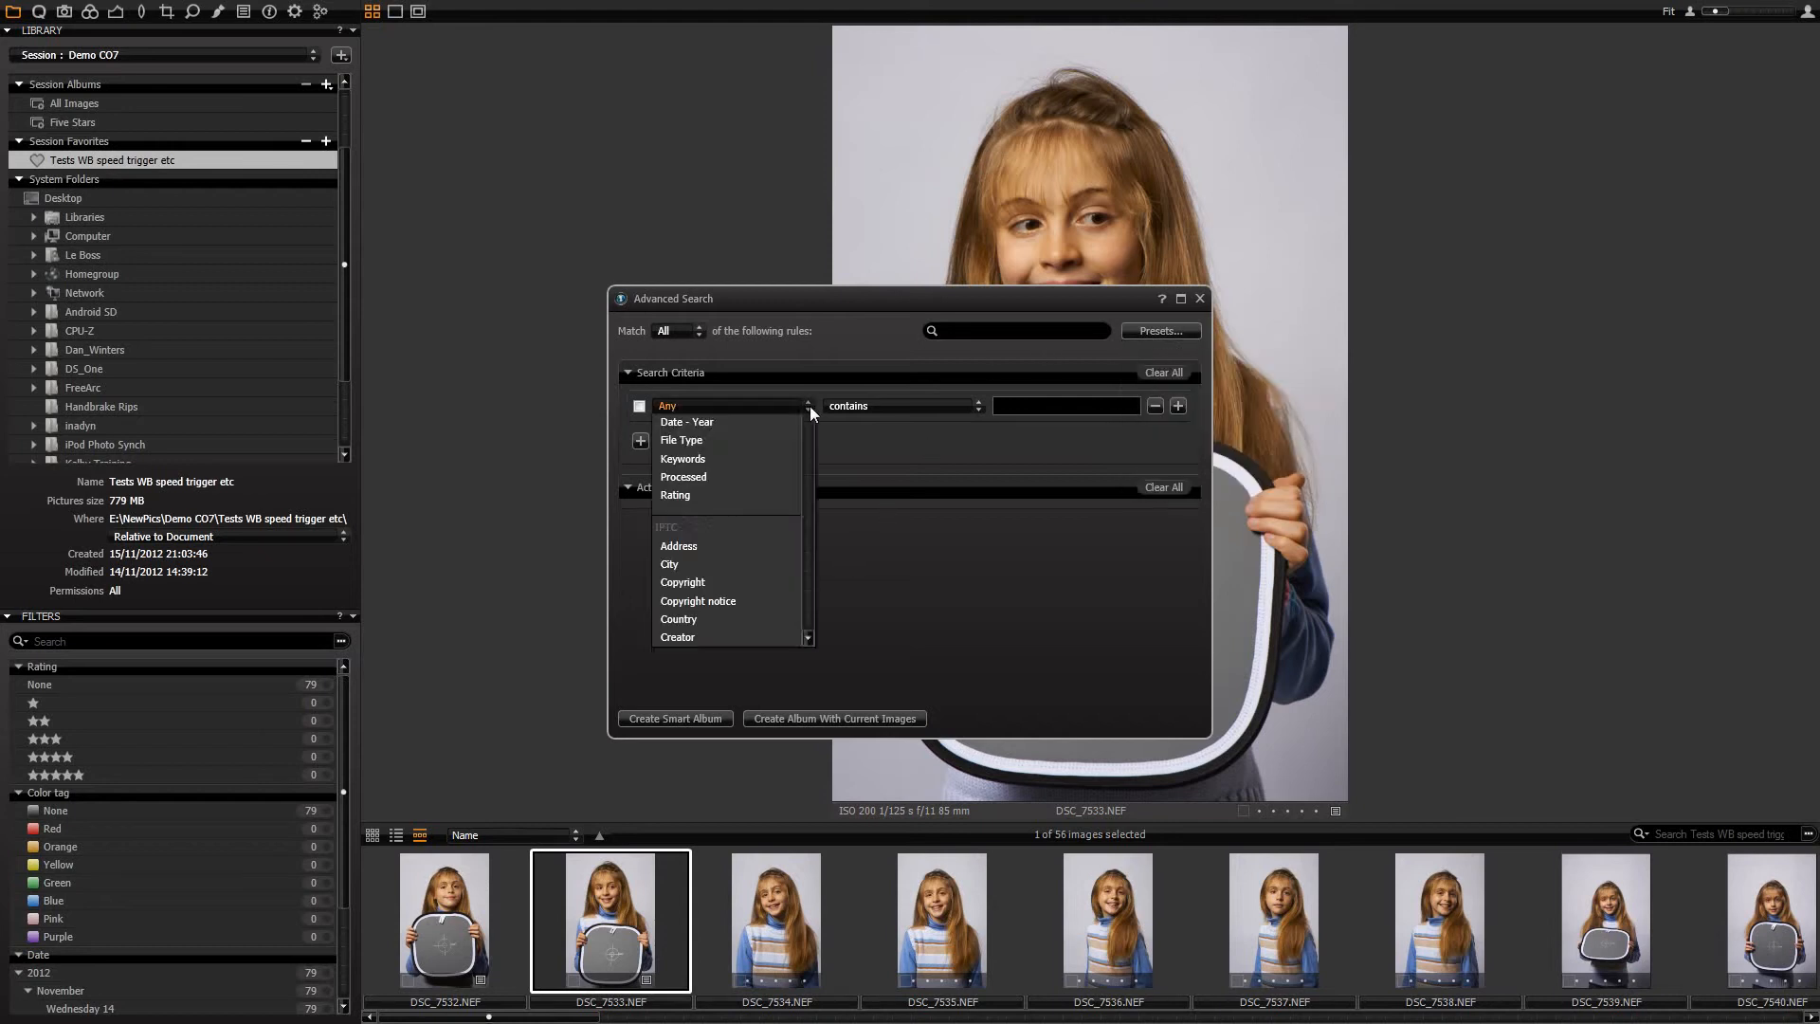
drag(806, 479, 810, 711)
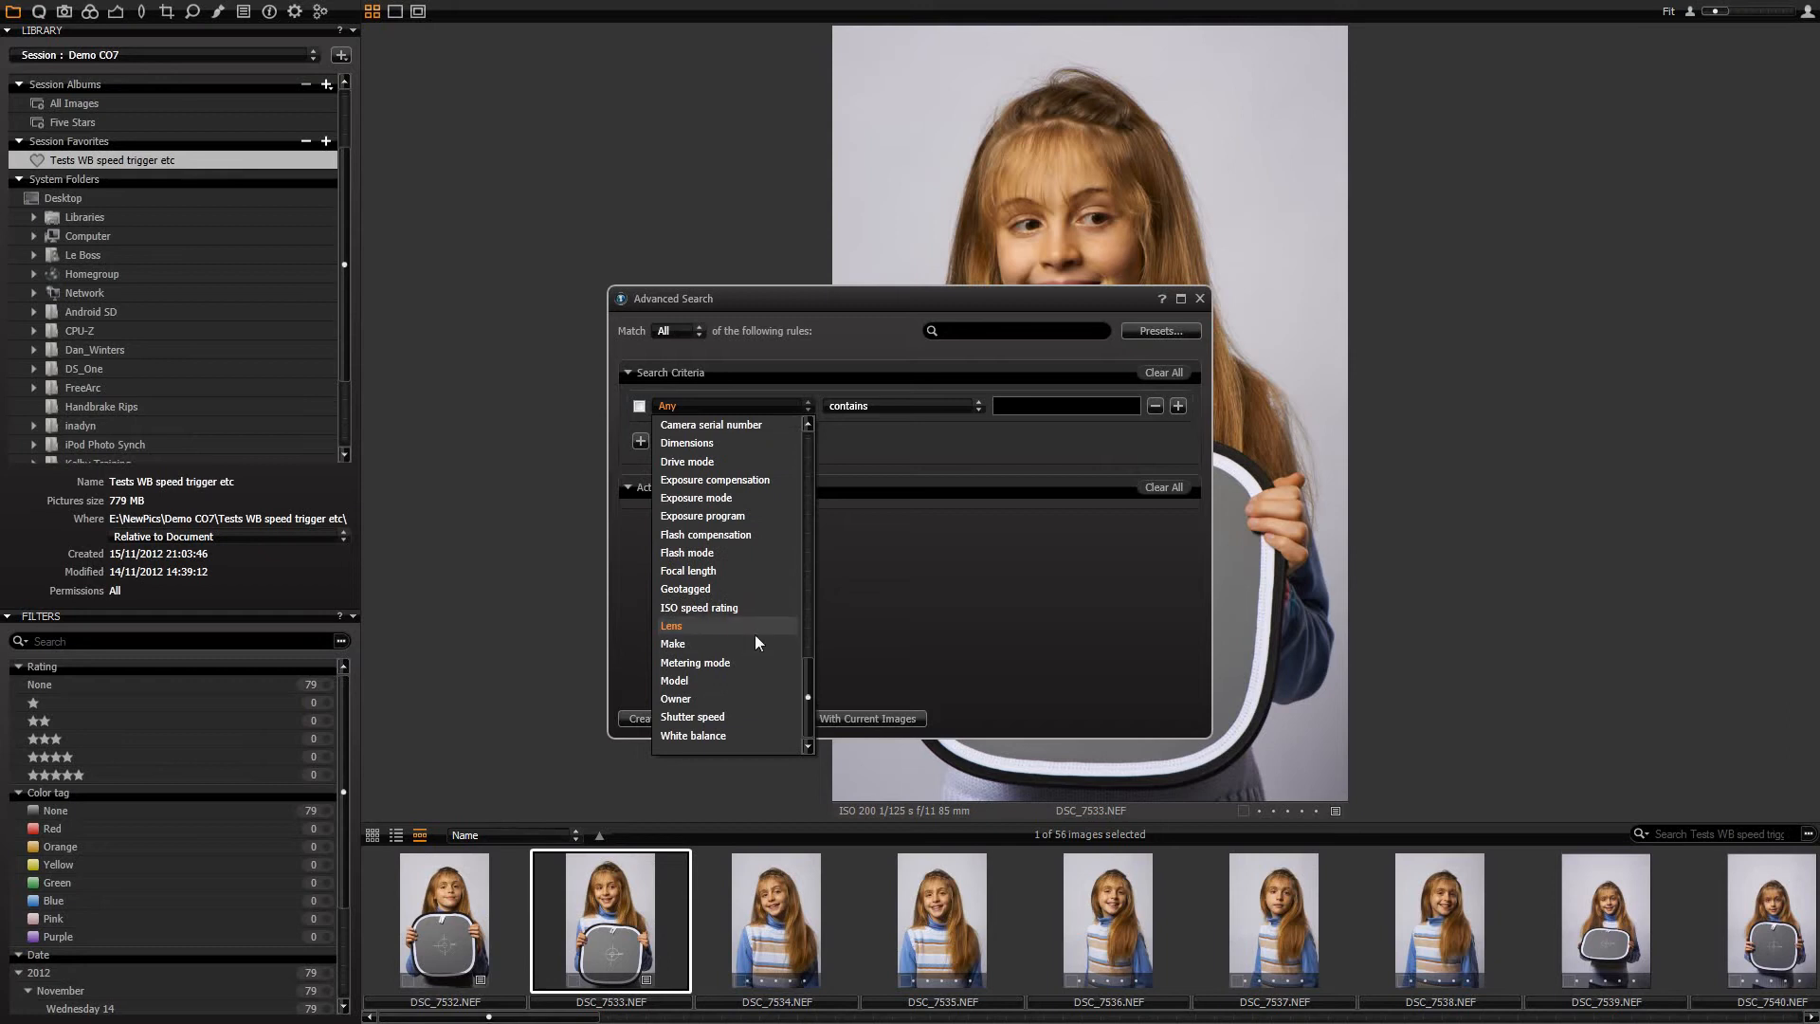
click(675, 628)
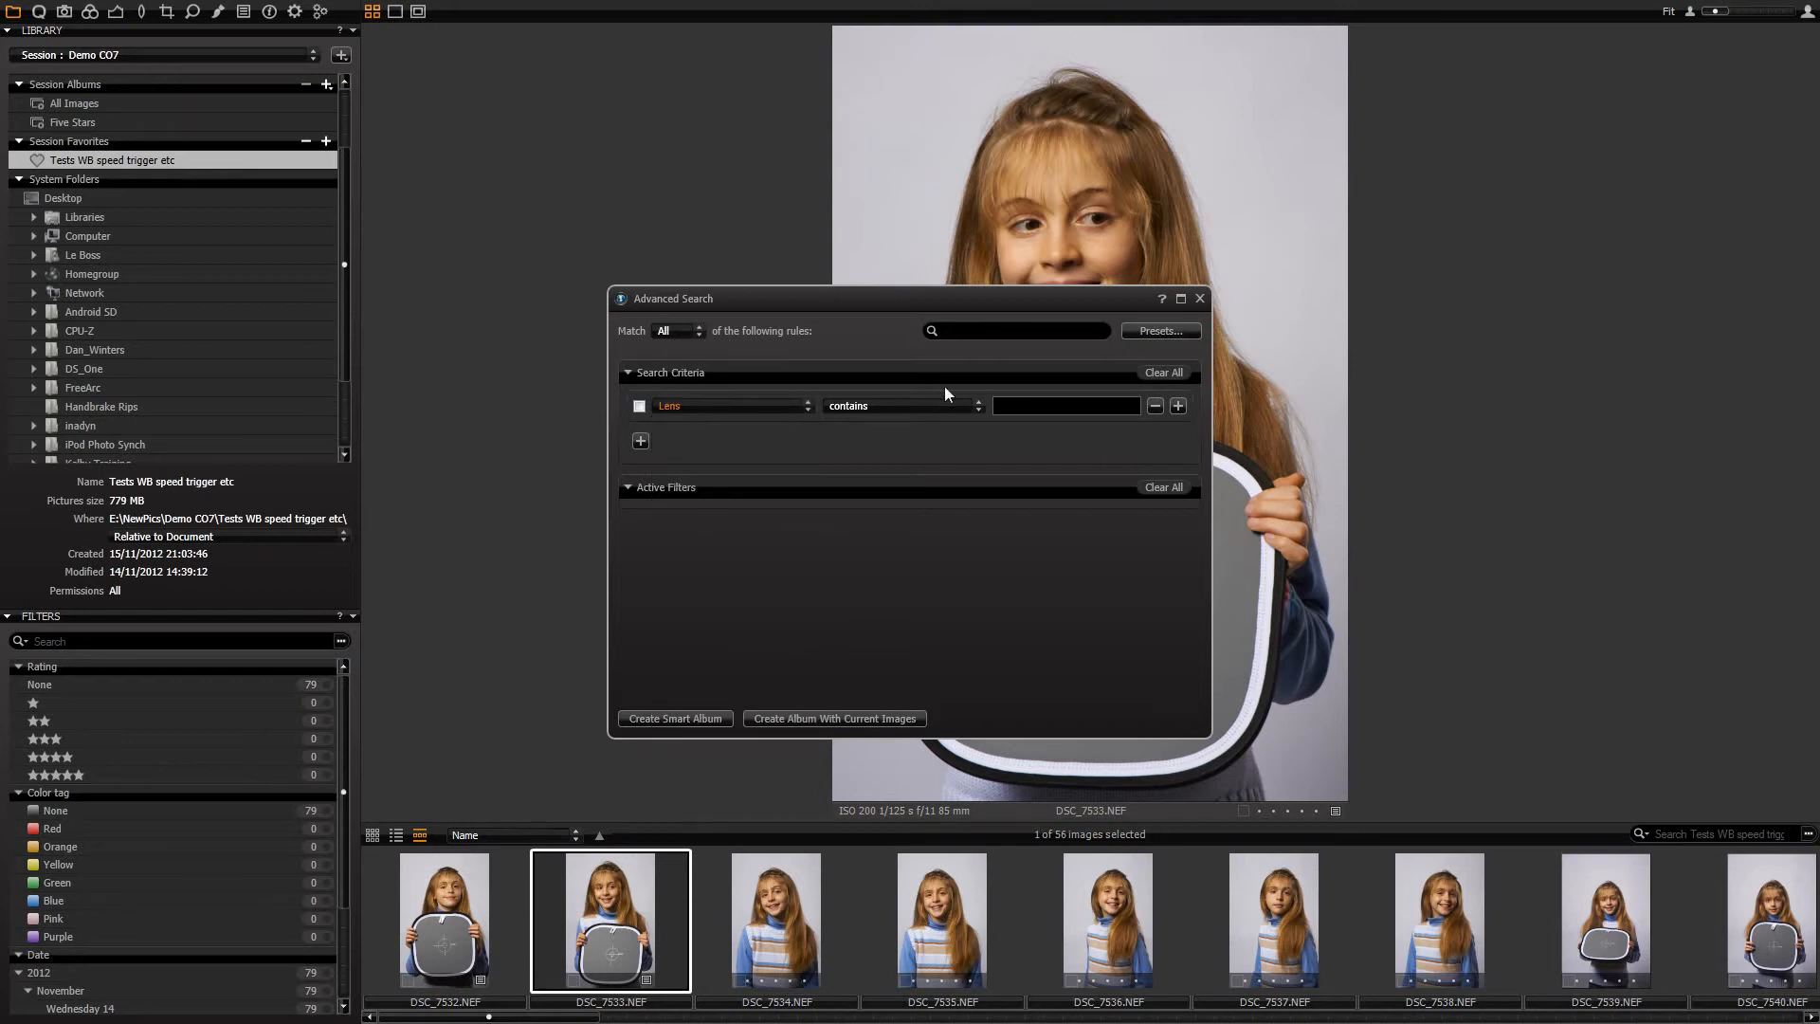
click(999, 406)
click(641, 405)
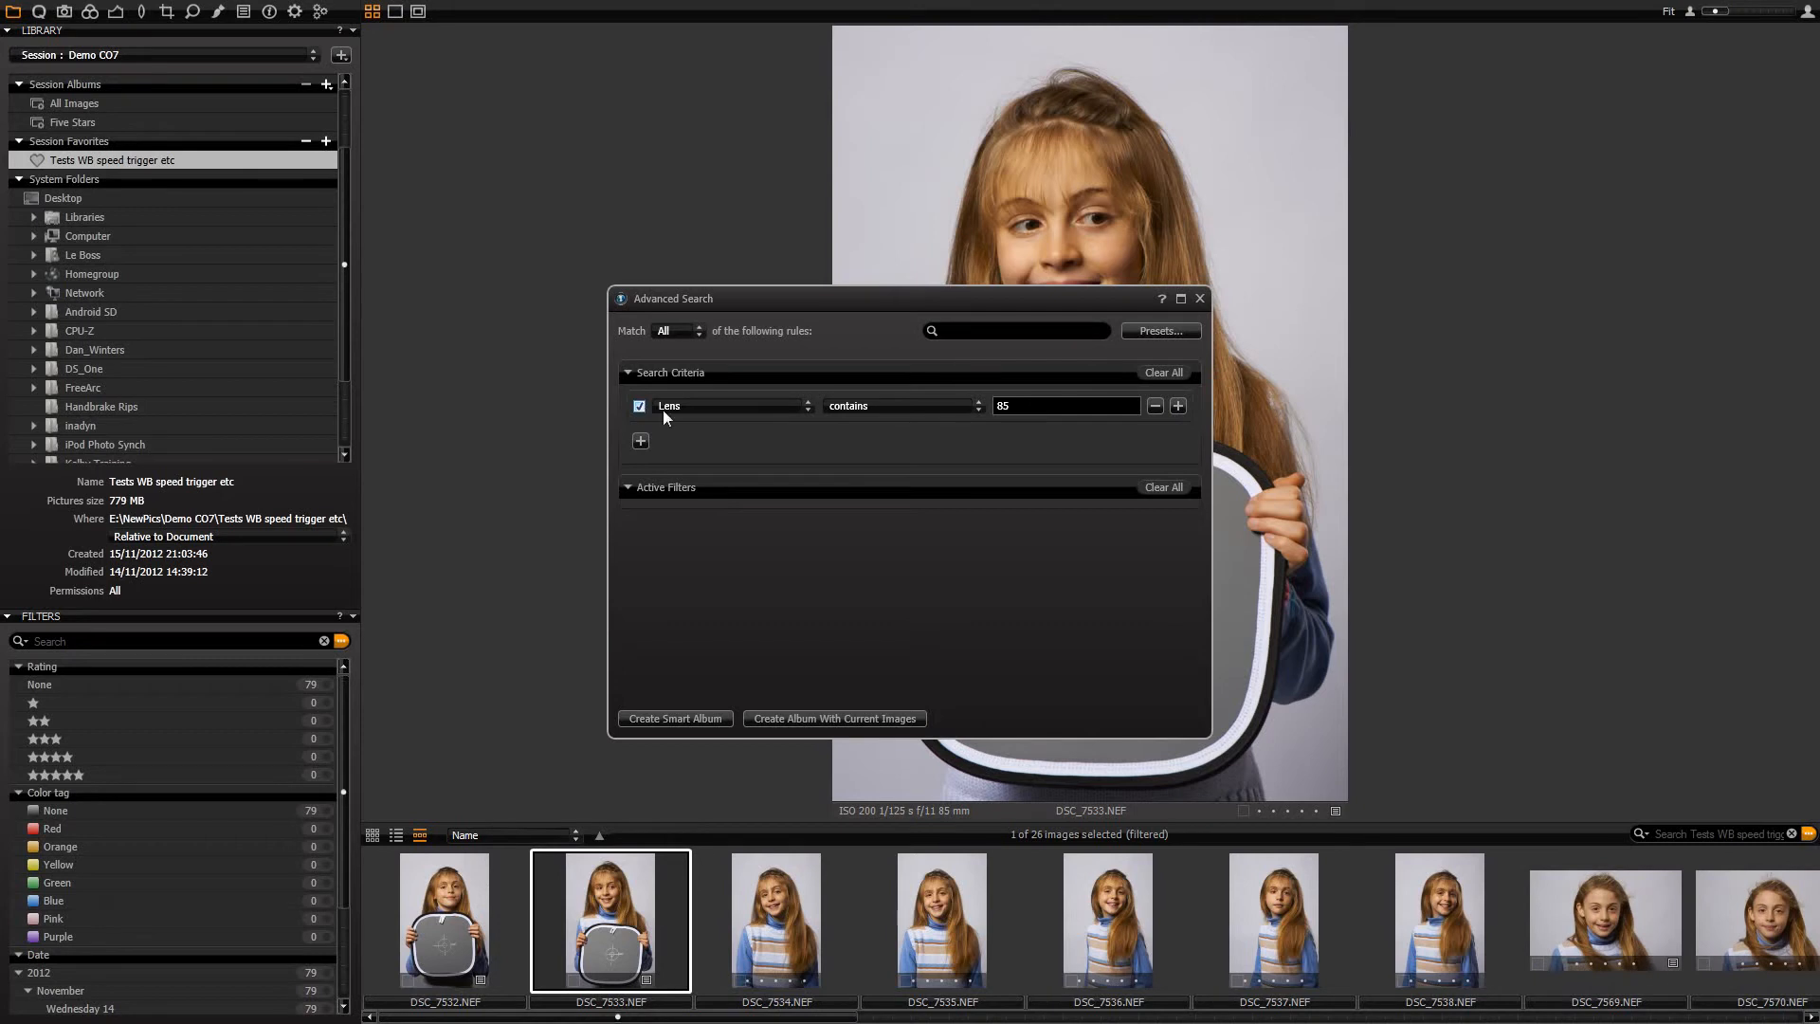
- Create a smart album named 85mm from the lens search
click(668, 718)
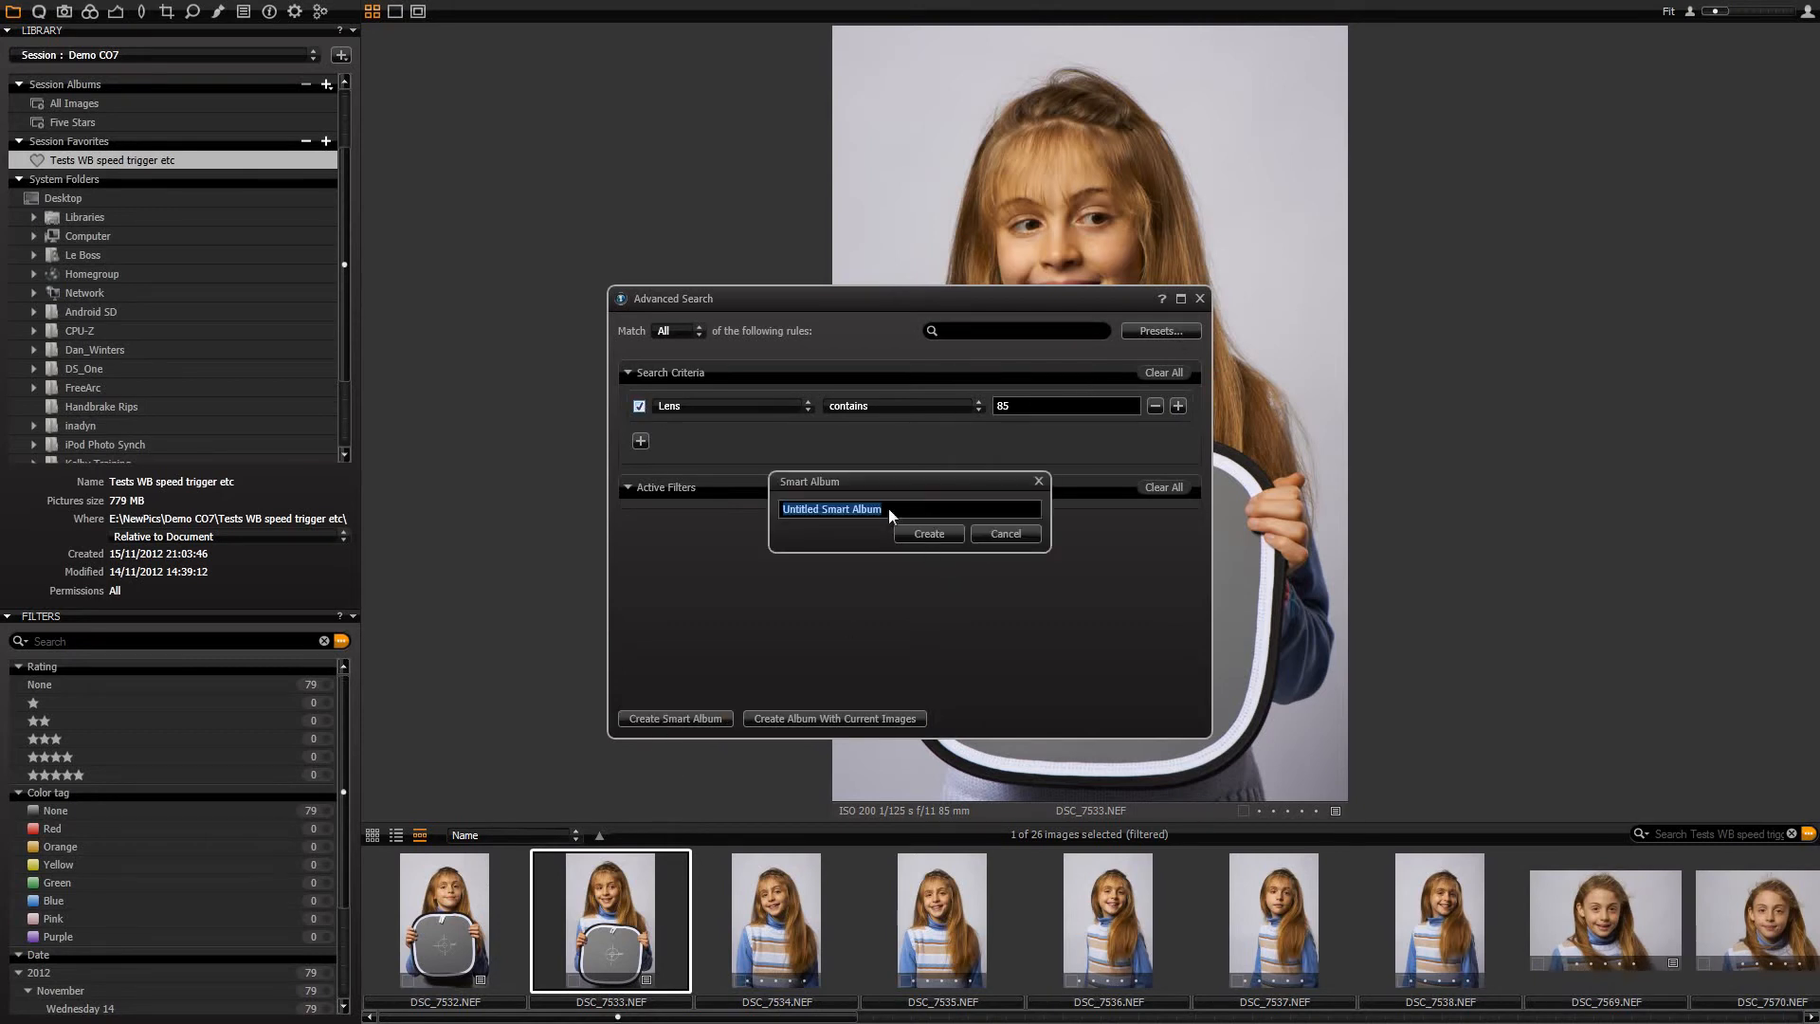
text(85mm)
key(Return)
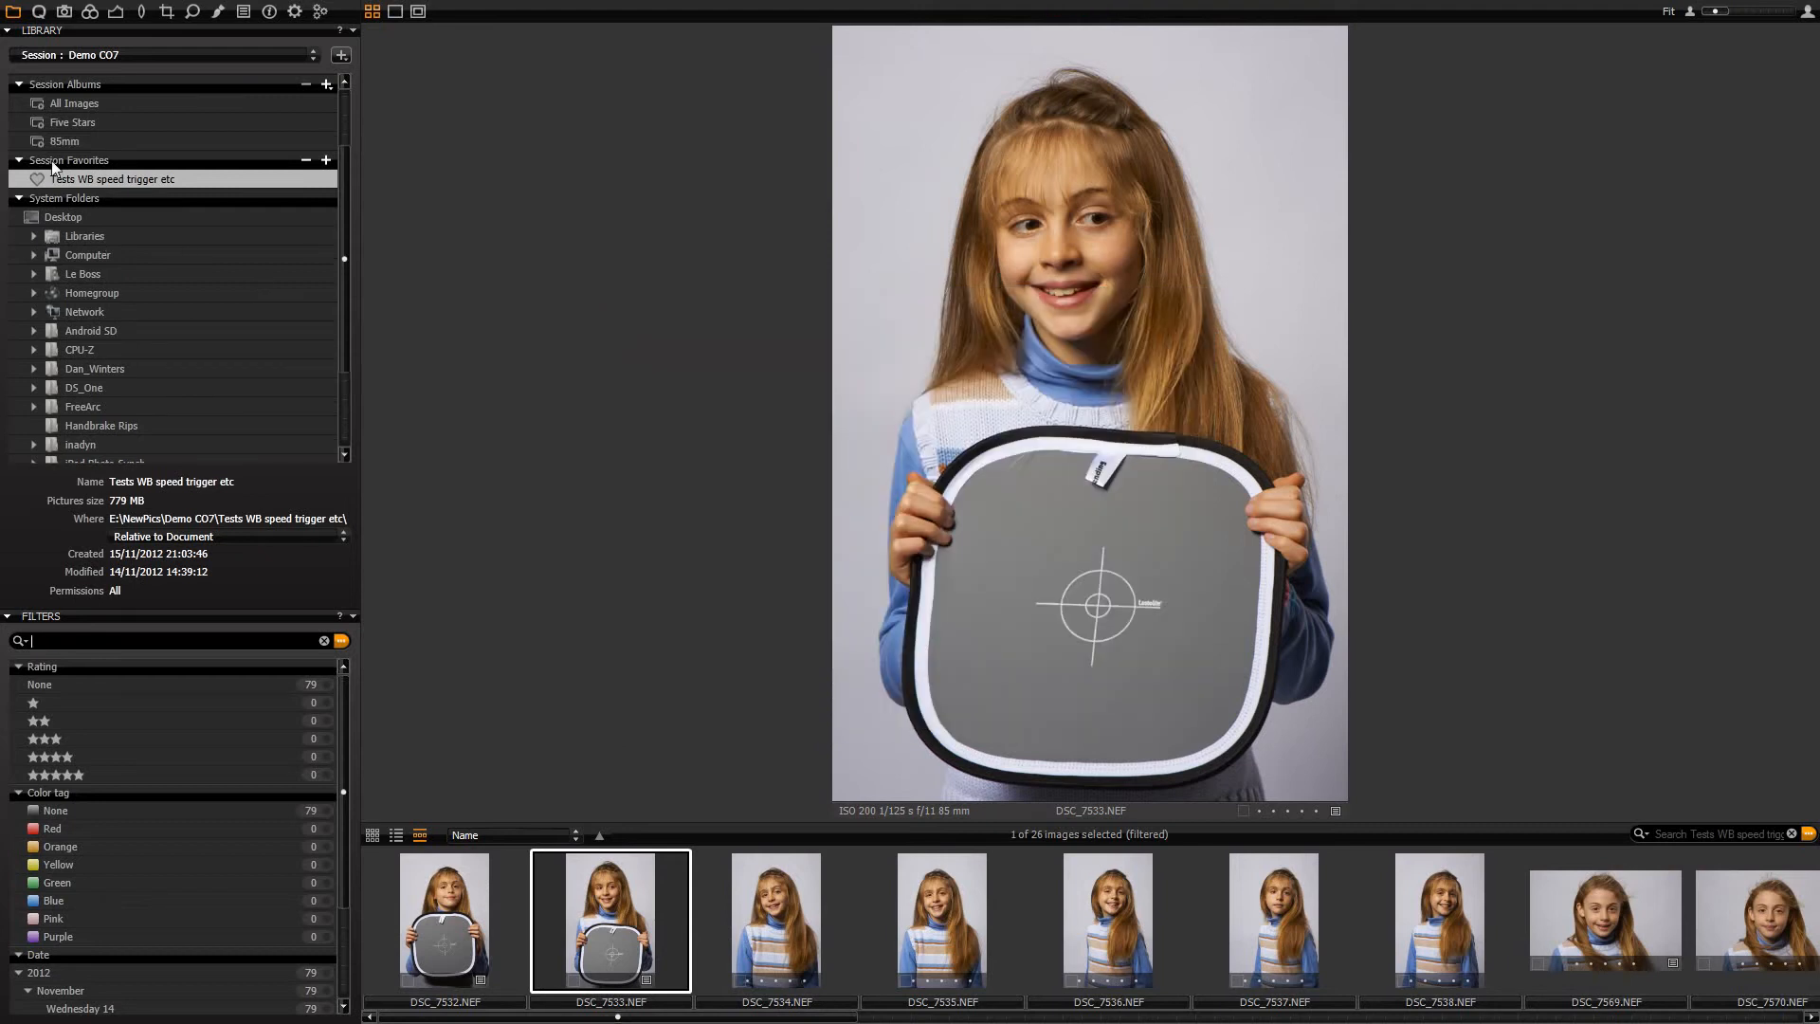
- In the 85mm smart album, apply the copied adjustments to all images from DSC_7533.NEF through DSC_7587.NEF
click(60, 140)
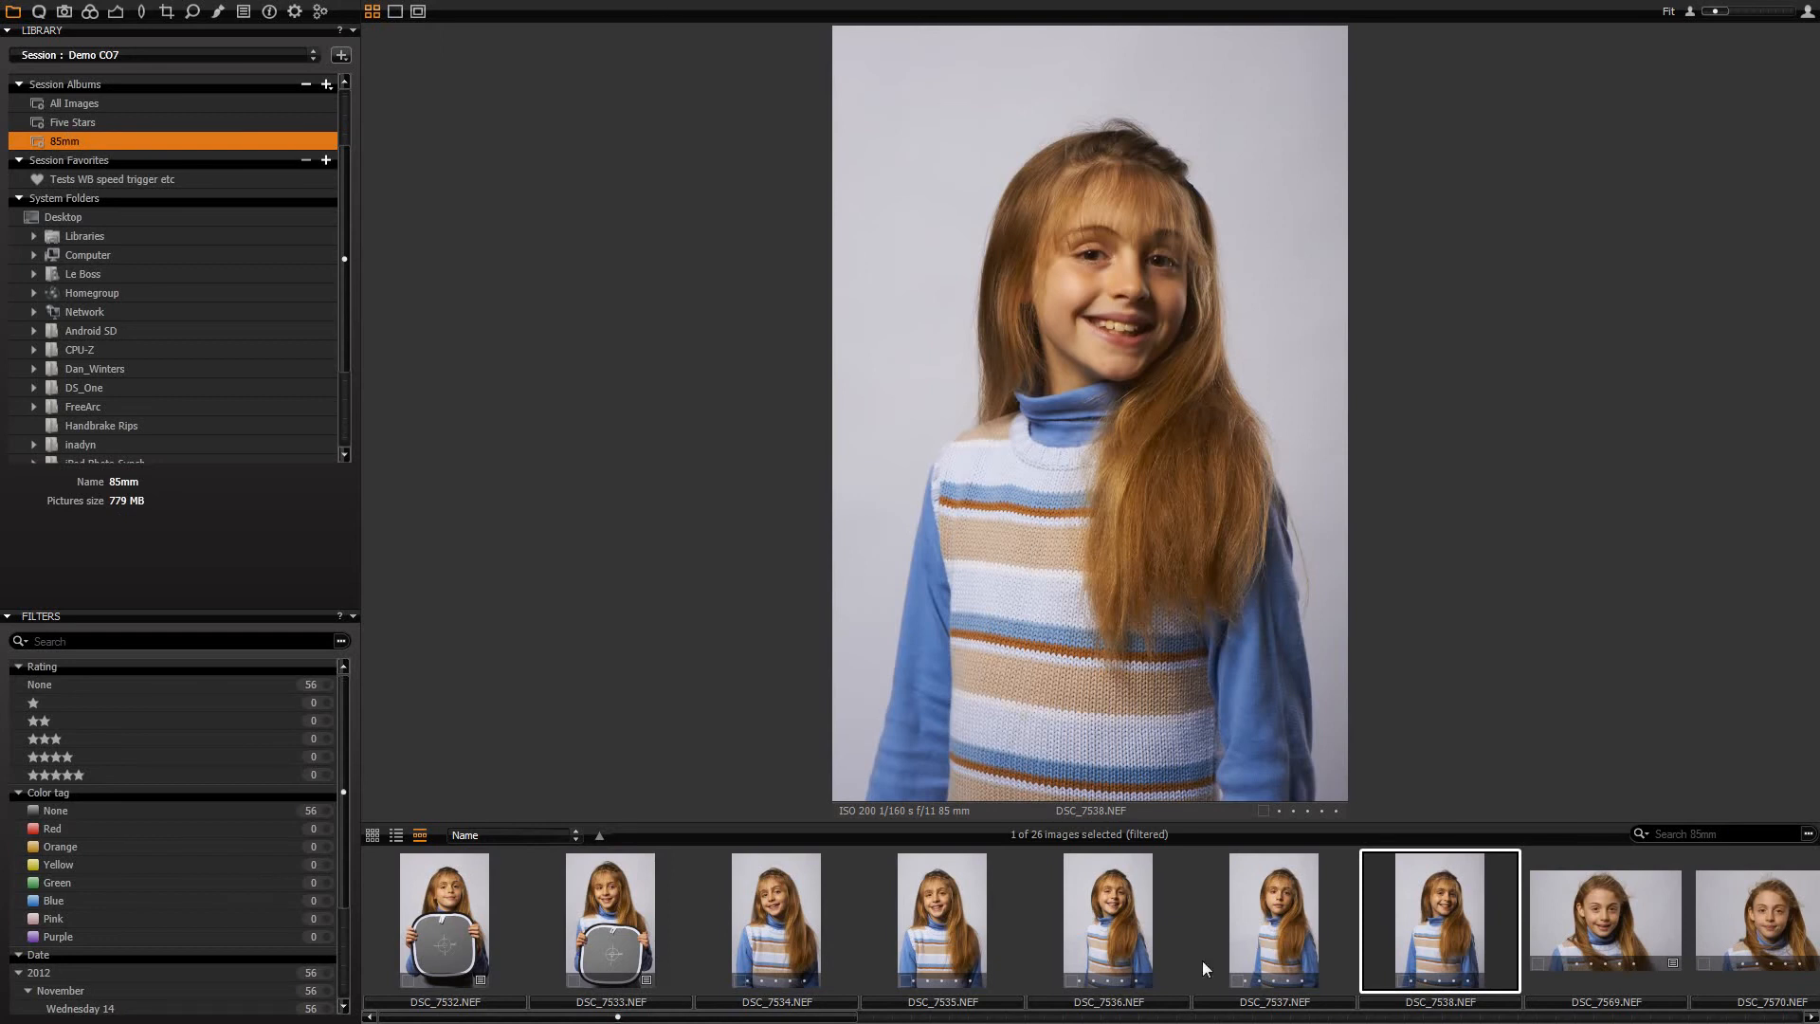
drag(742, 1021, 1692, 1020)
click(598, 908)
drag(607, 1016, 1559, 1016)
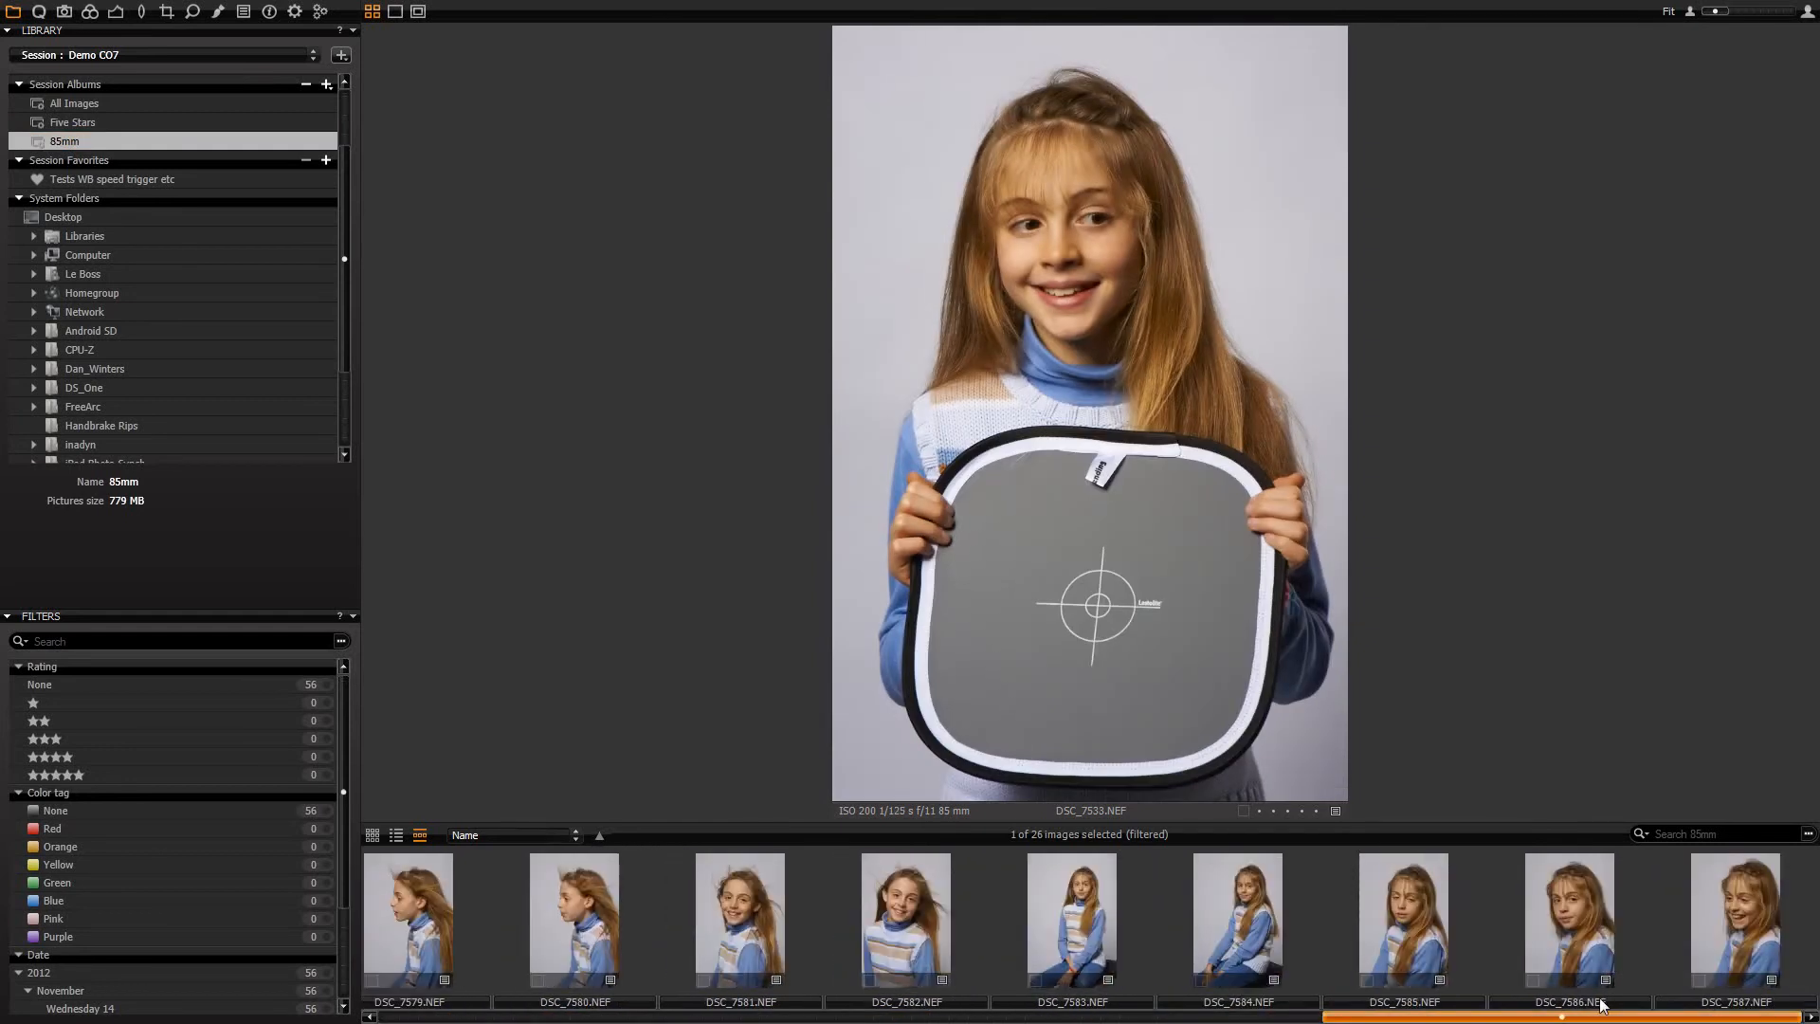
click(1742, 903)
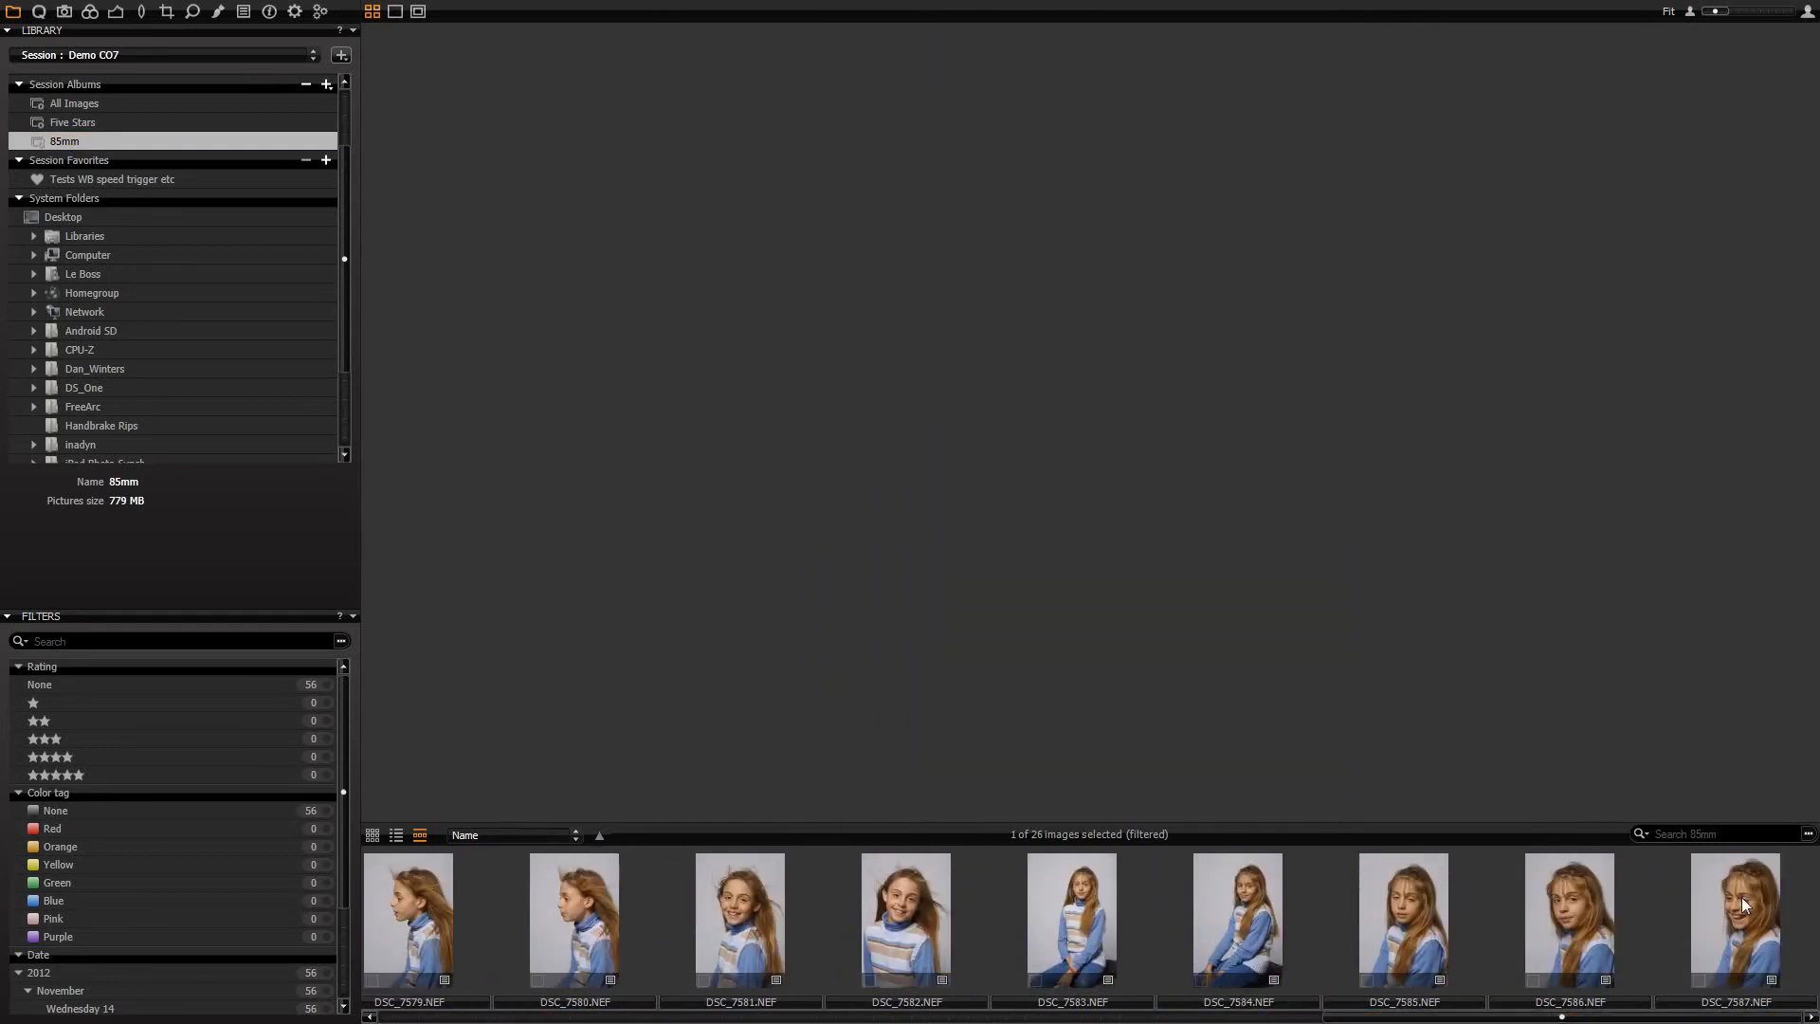
shift+click(1742, 897)
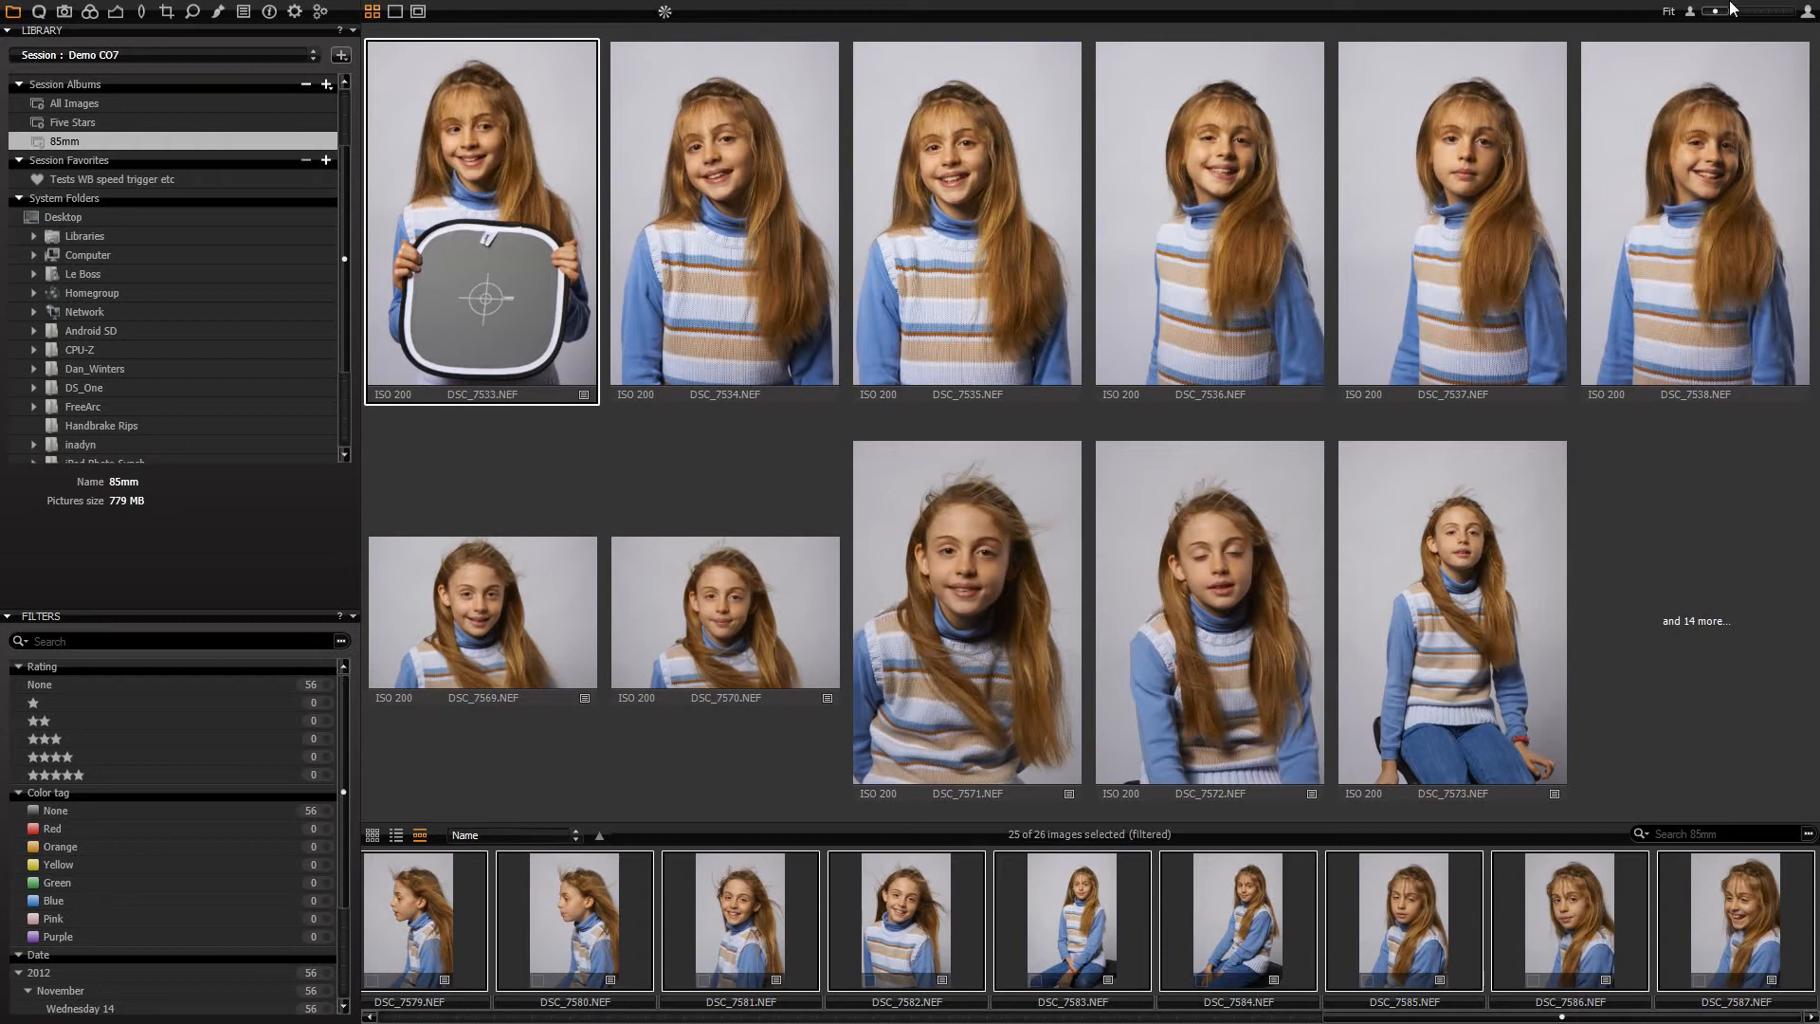
mouse_move(1712, 7)
drag(1540, 1019, 617, 1019)
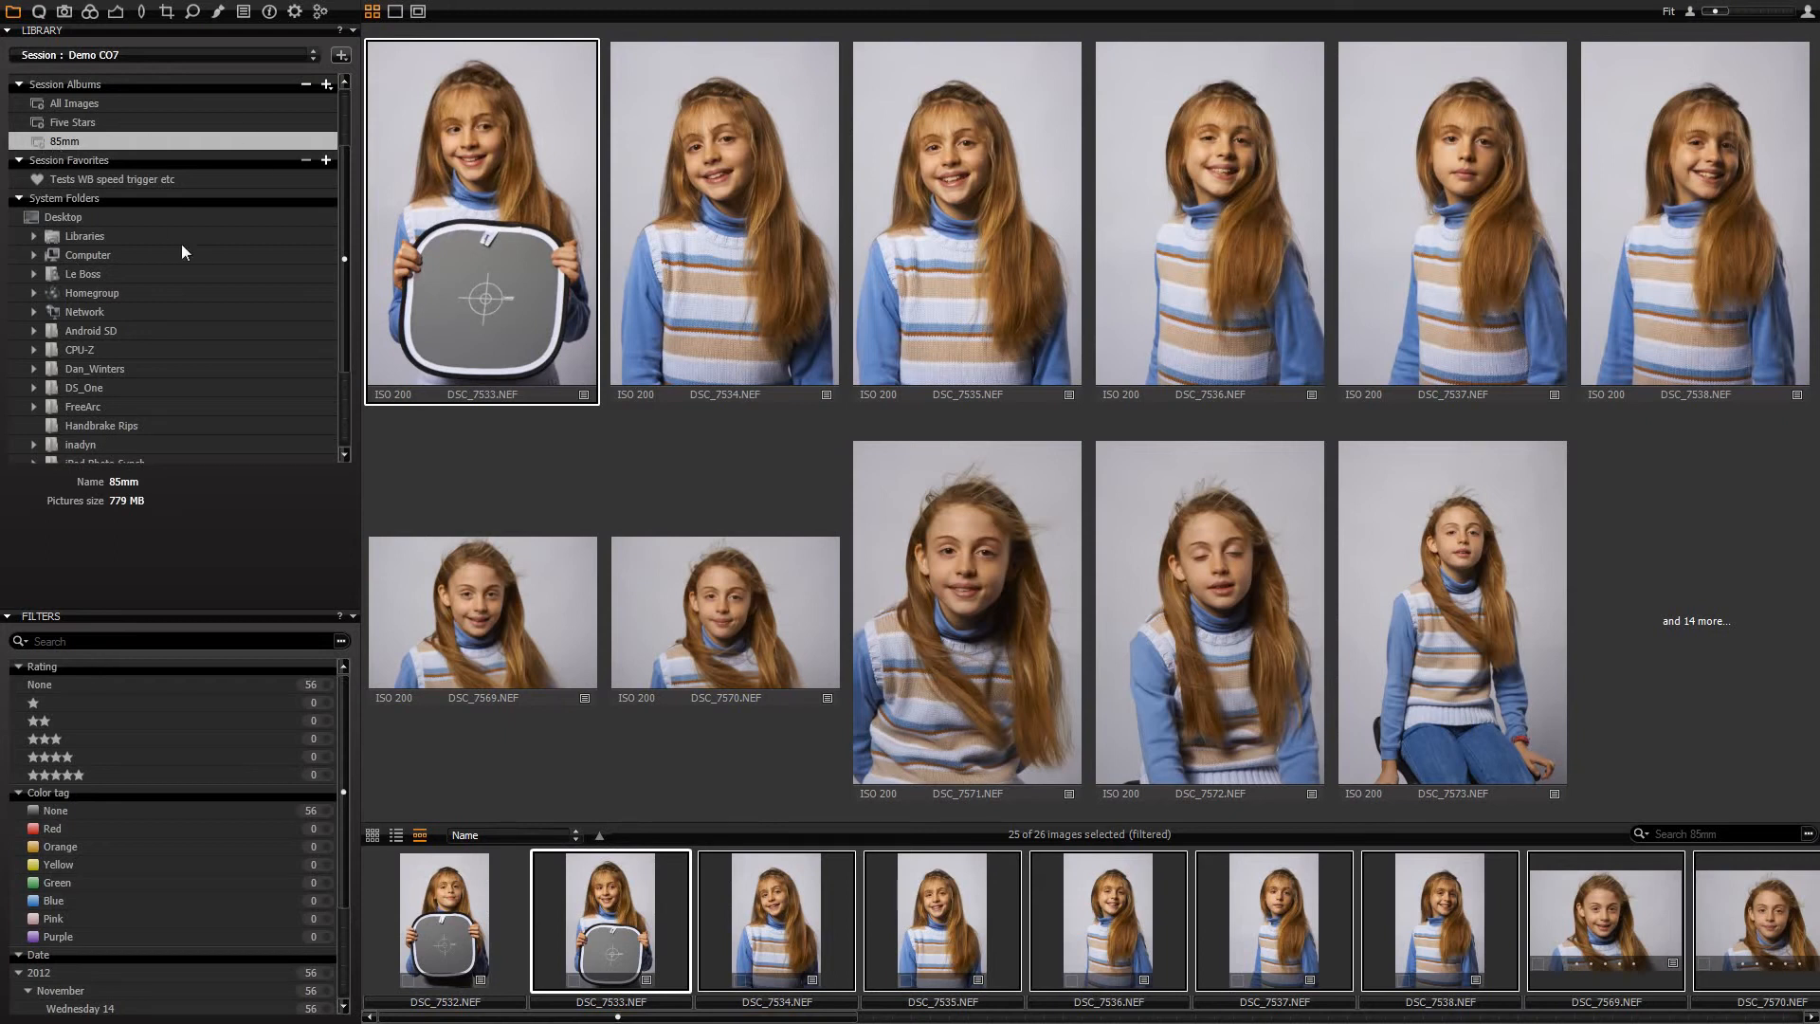
- Open the Tests WB speed trigger etc favorite and disable its Lens contains 85 search rule so all images are listed
click(77, 178)
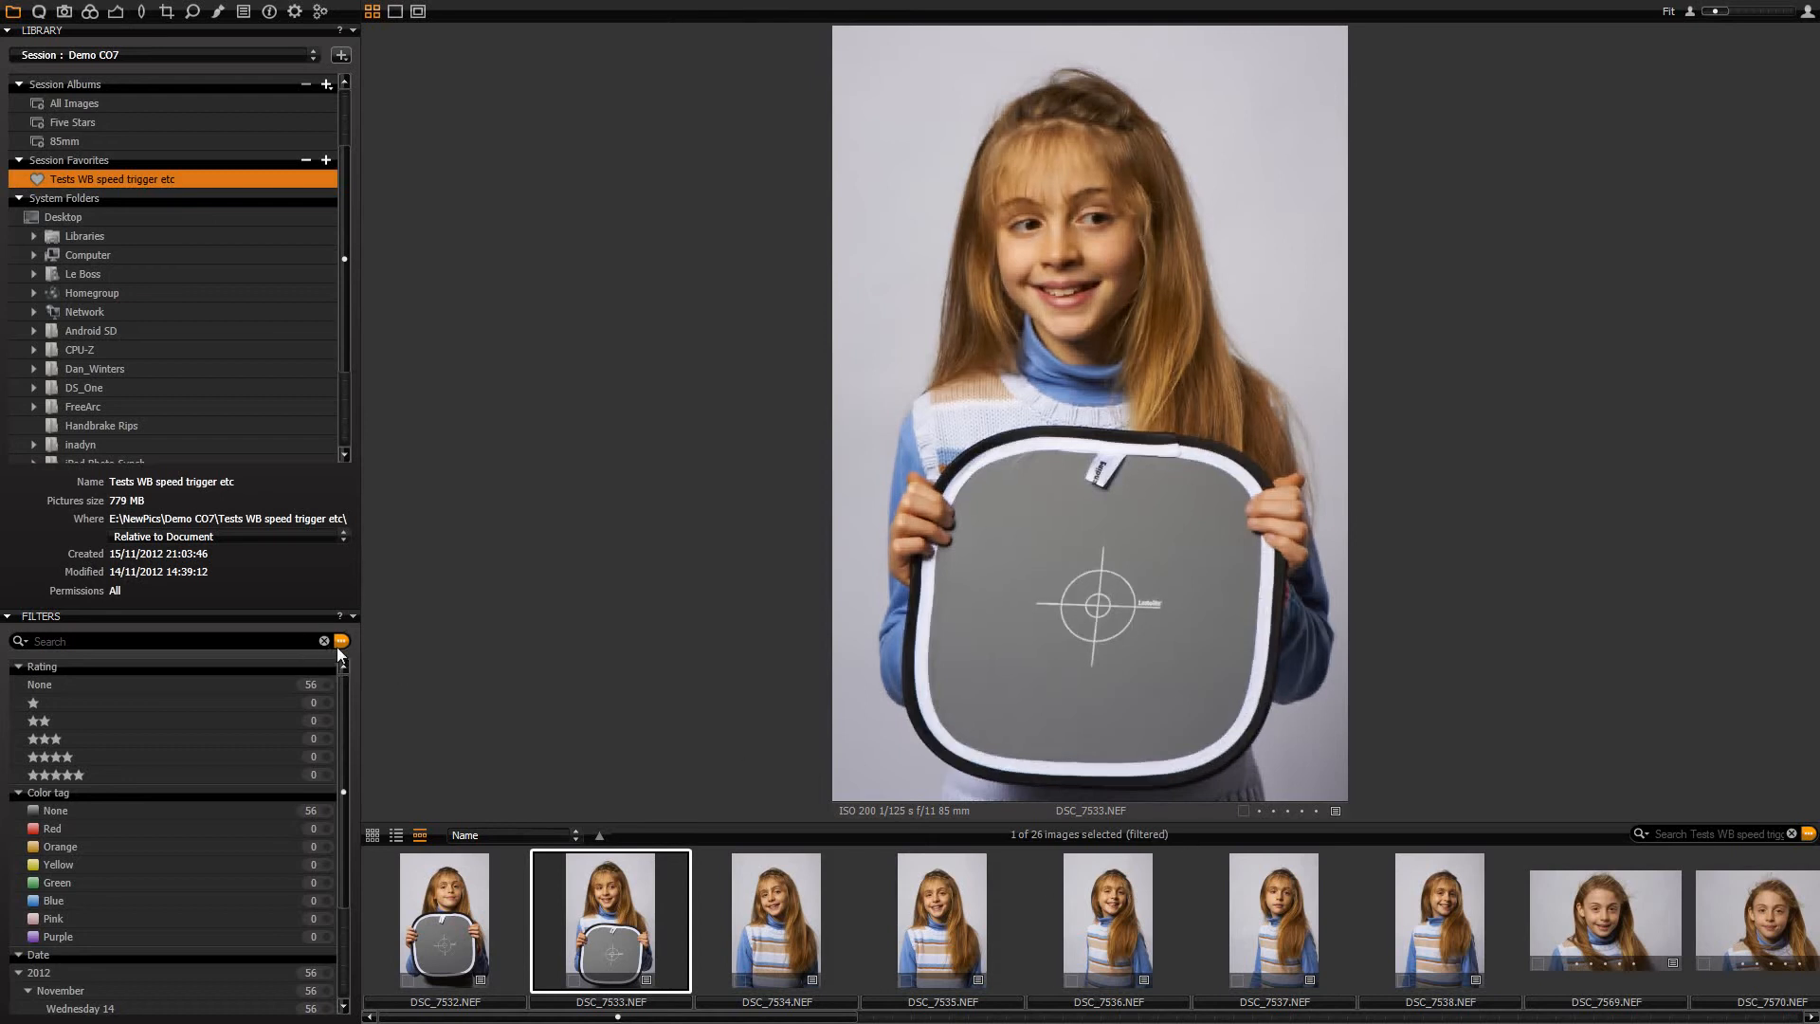
click(1214, 888)
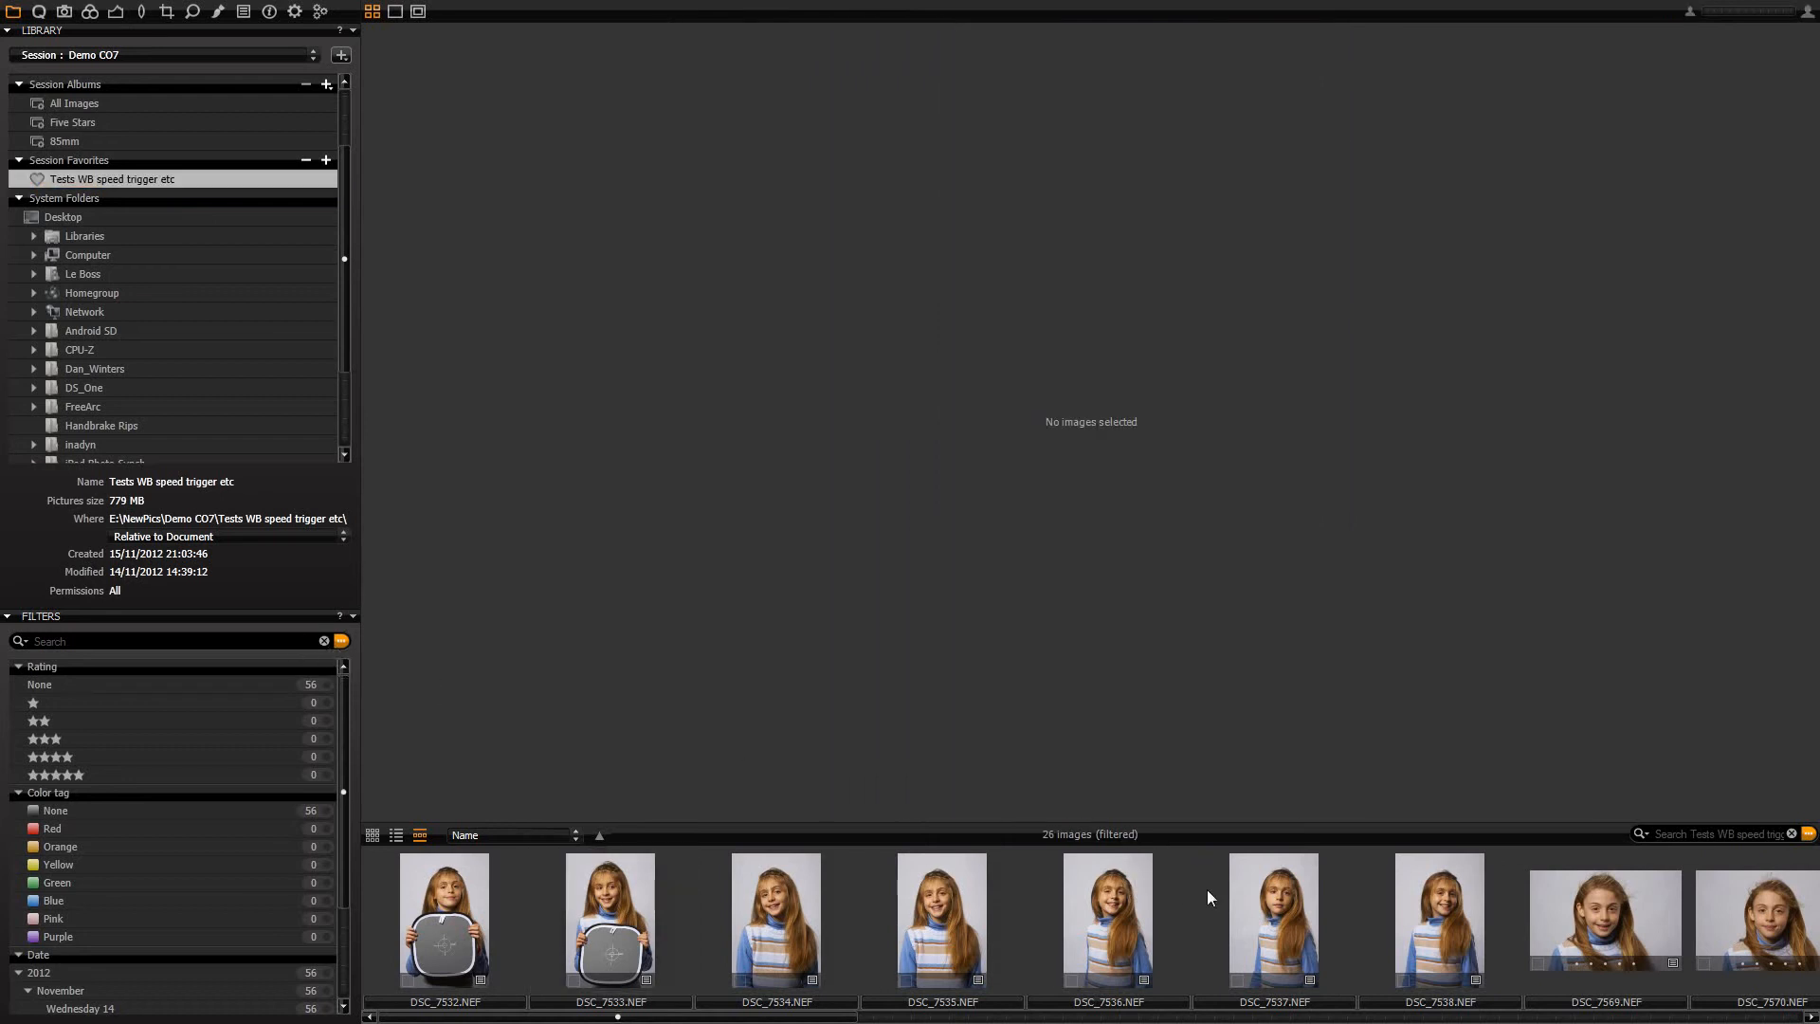
click(1808, 834)
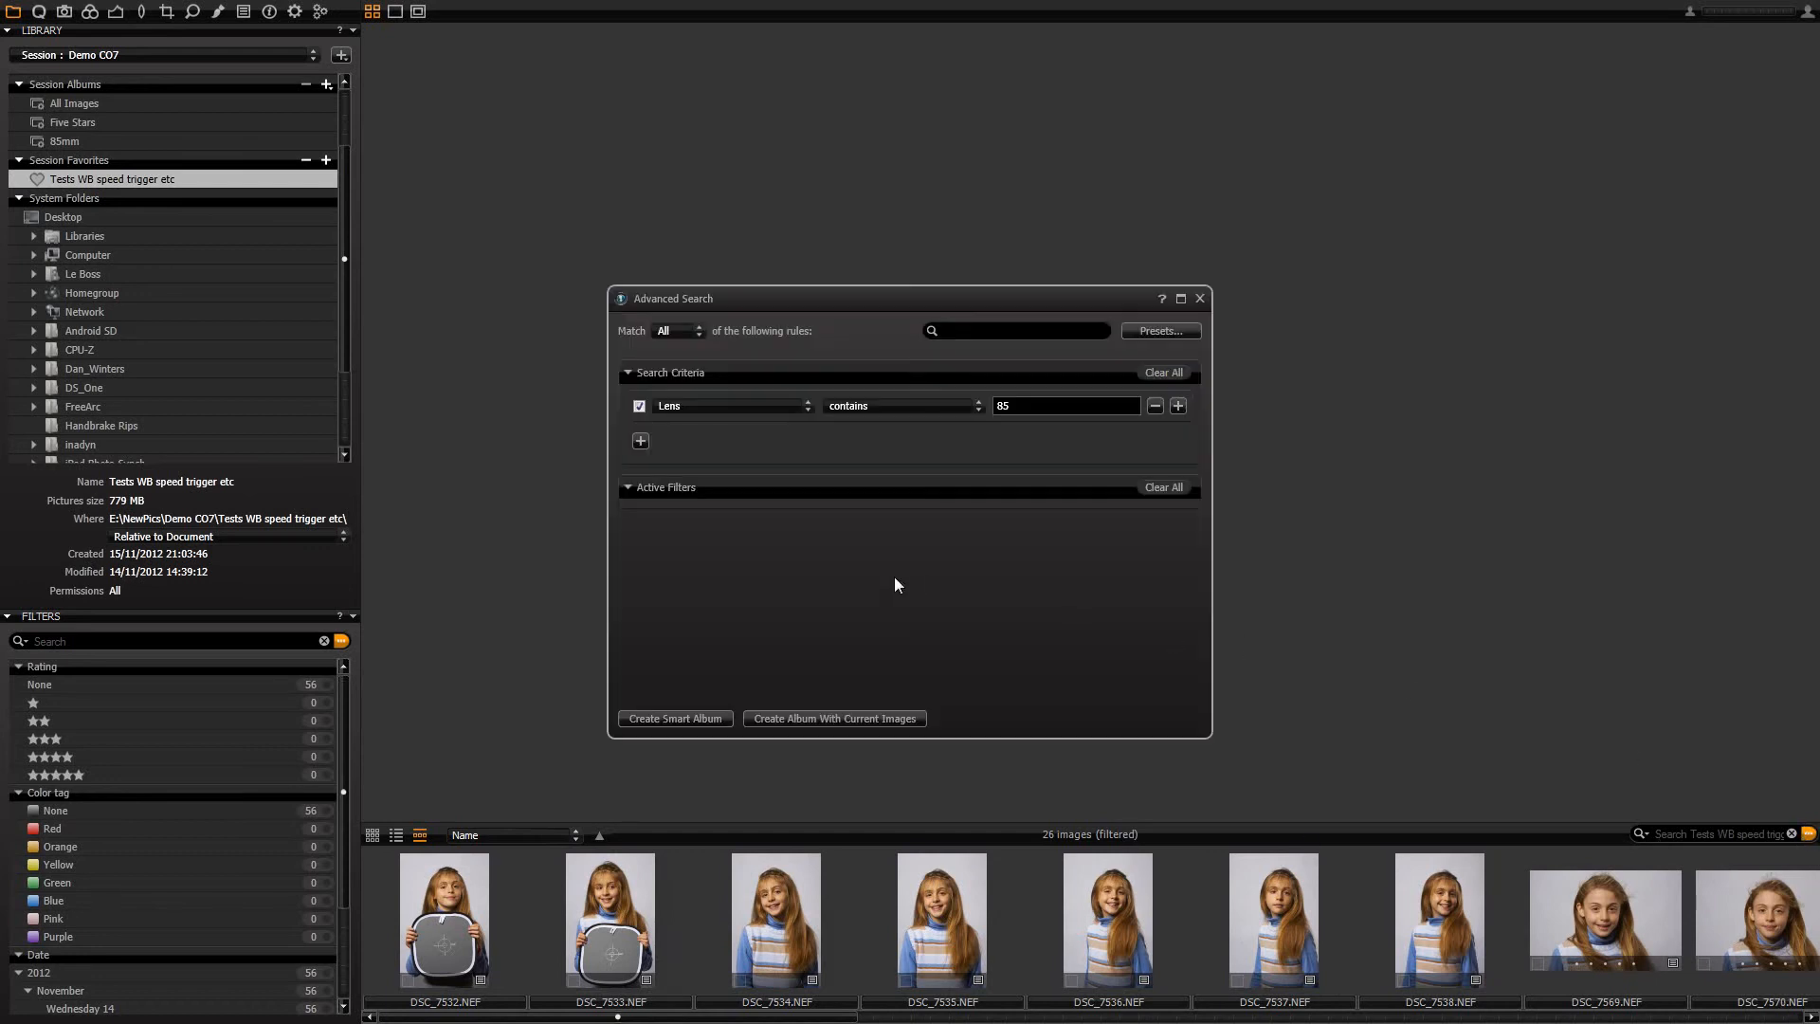
click(641, 406)
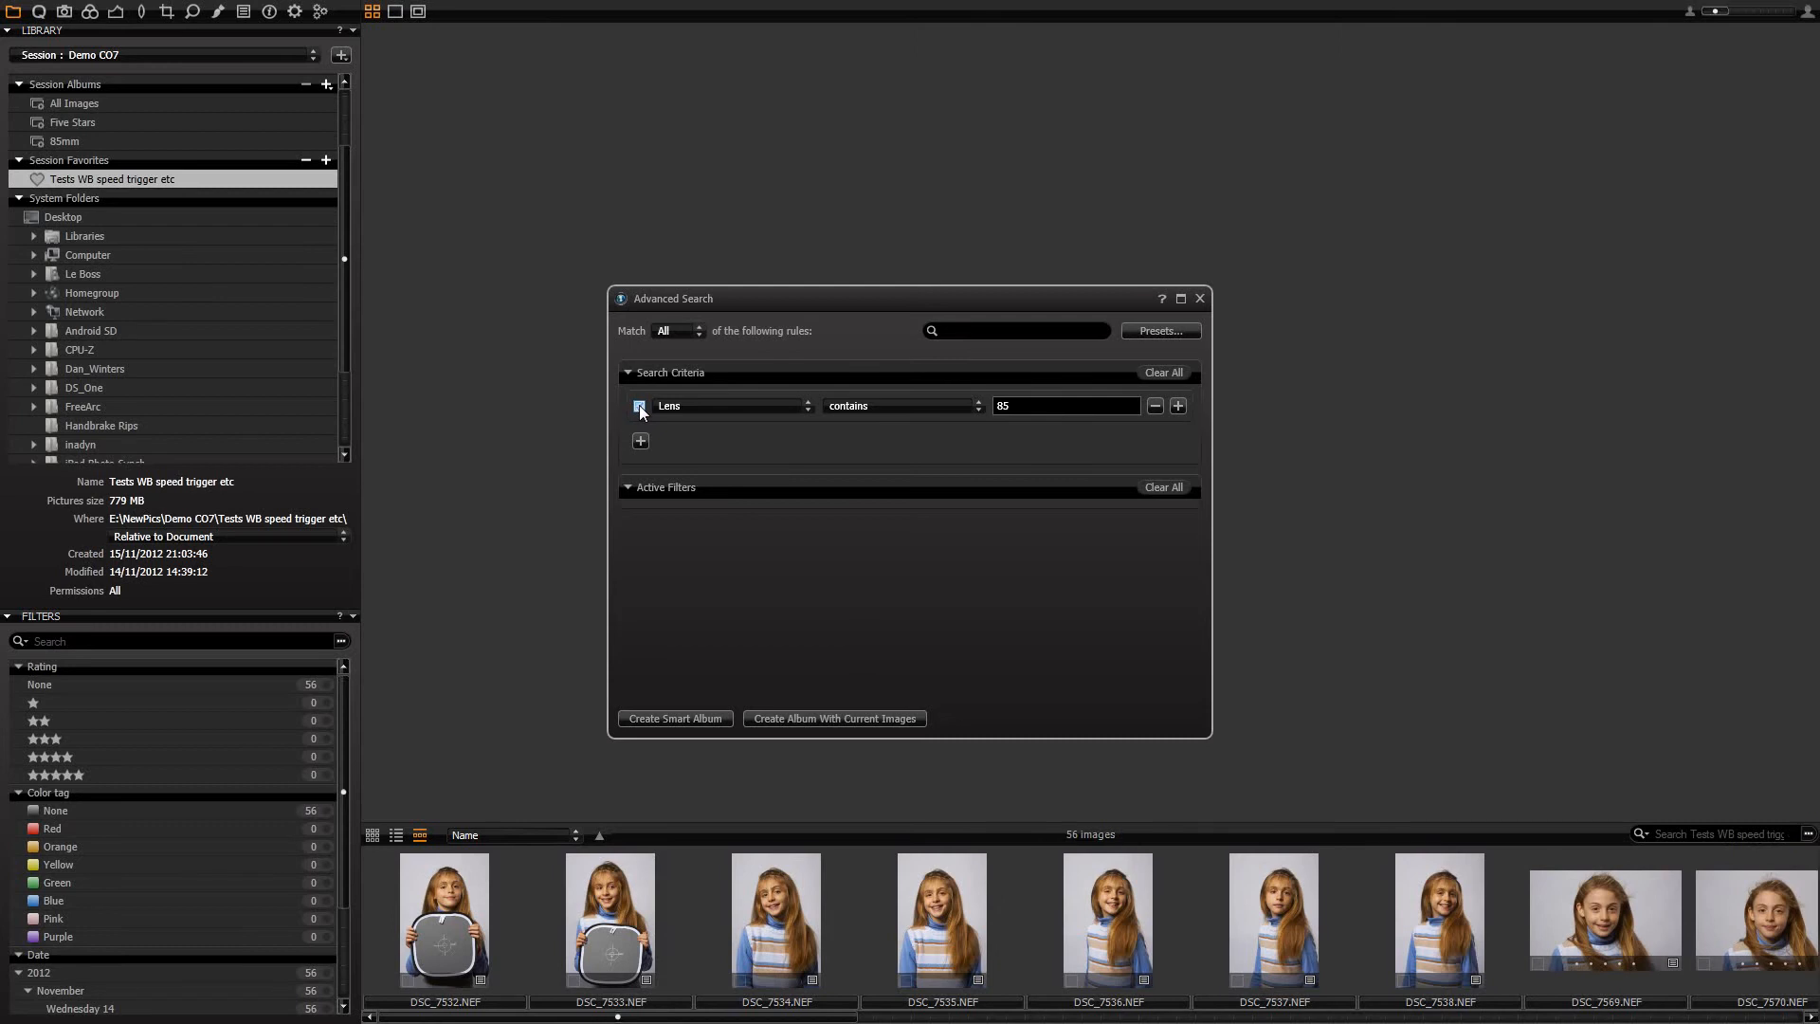
click(1197, 300)
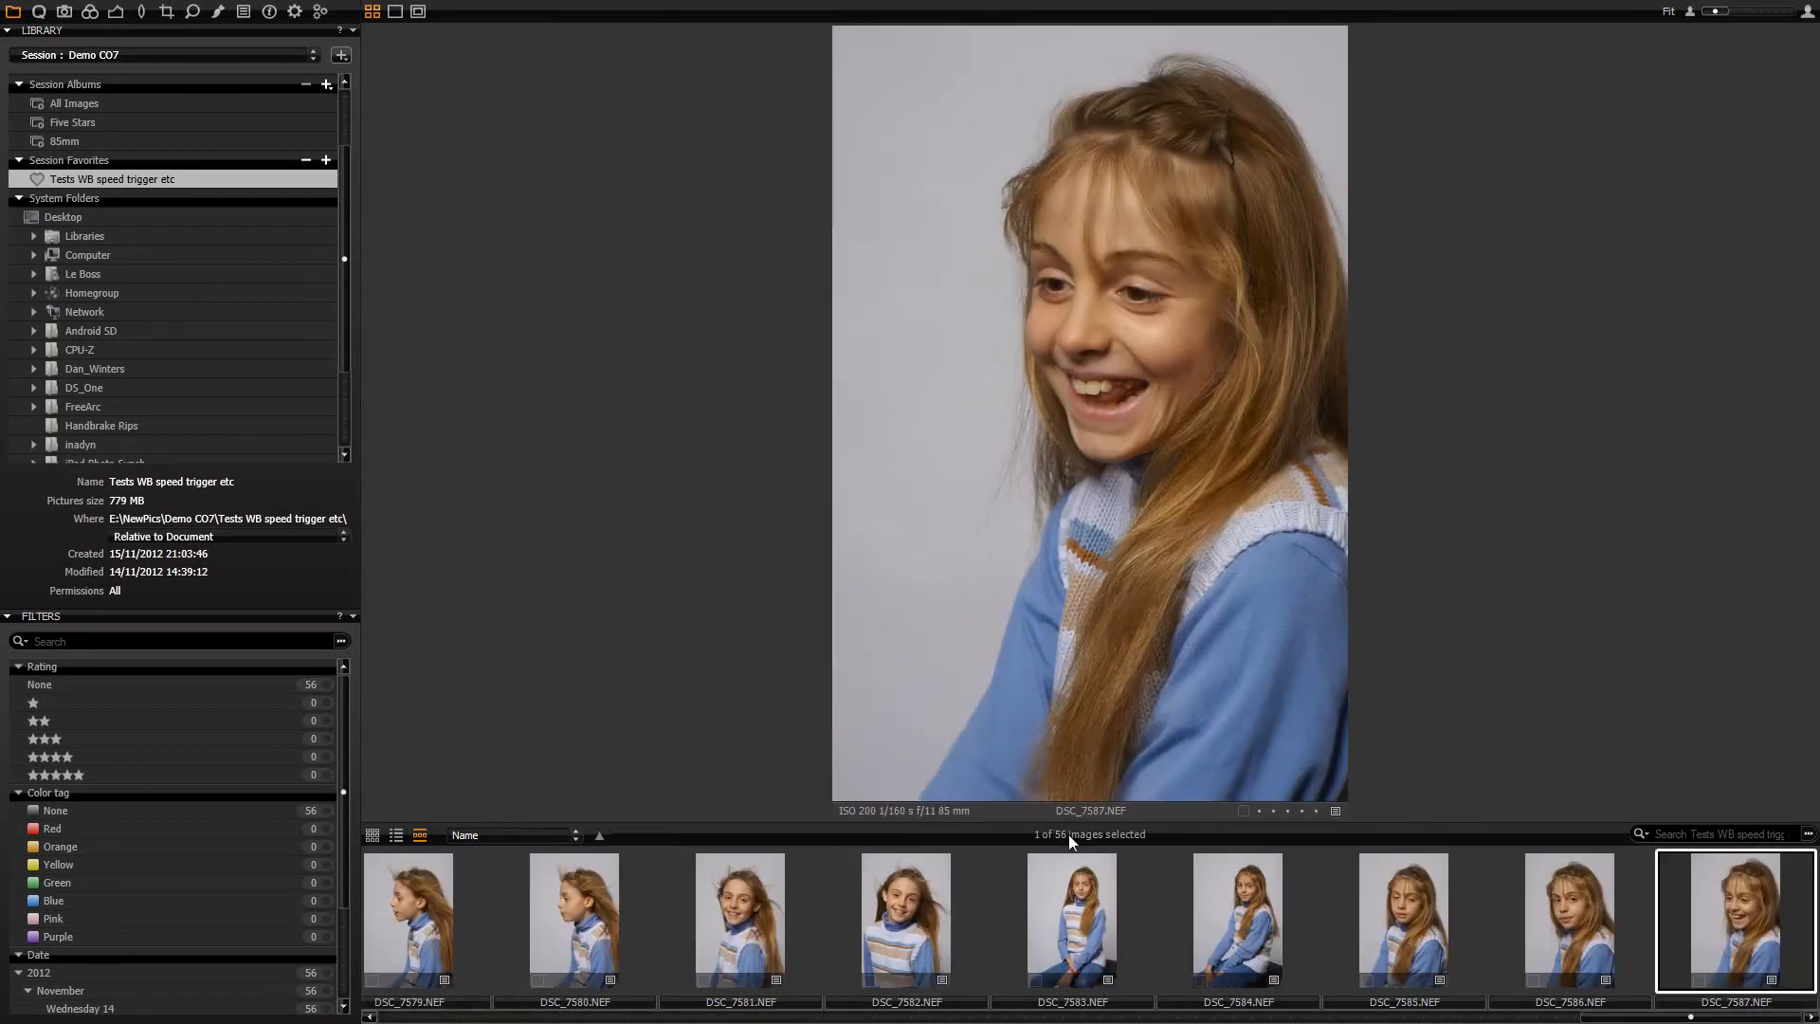
scroll(1042, 920, up, 10)
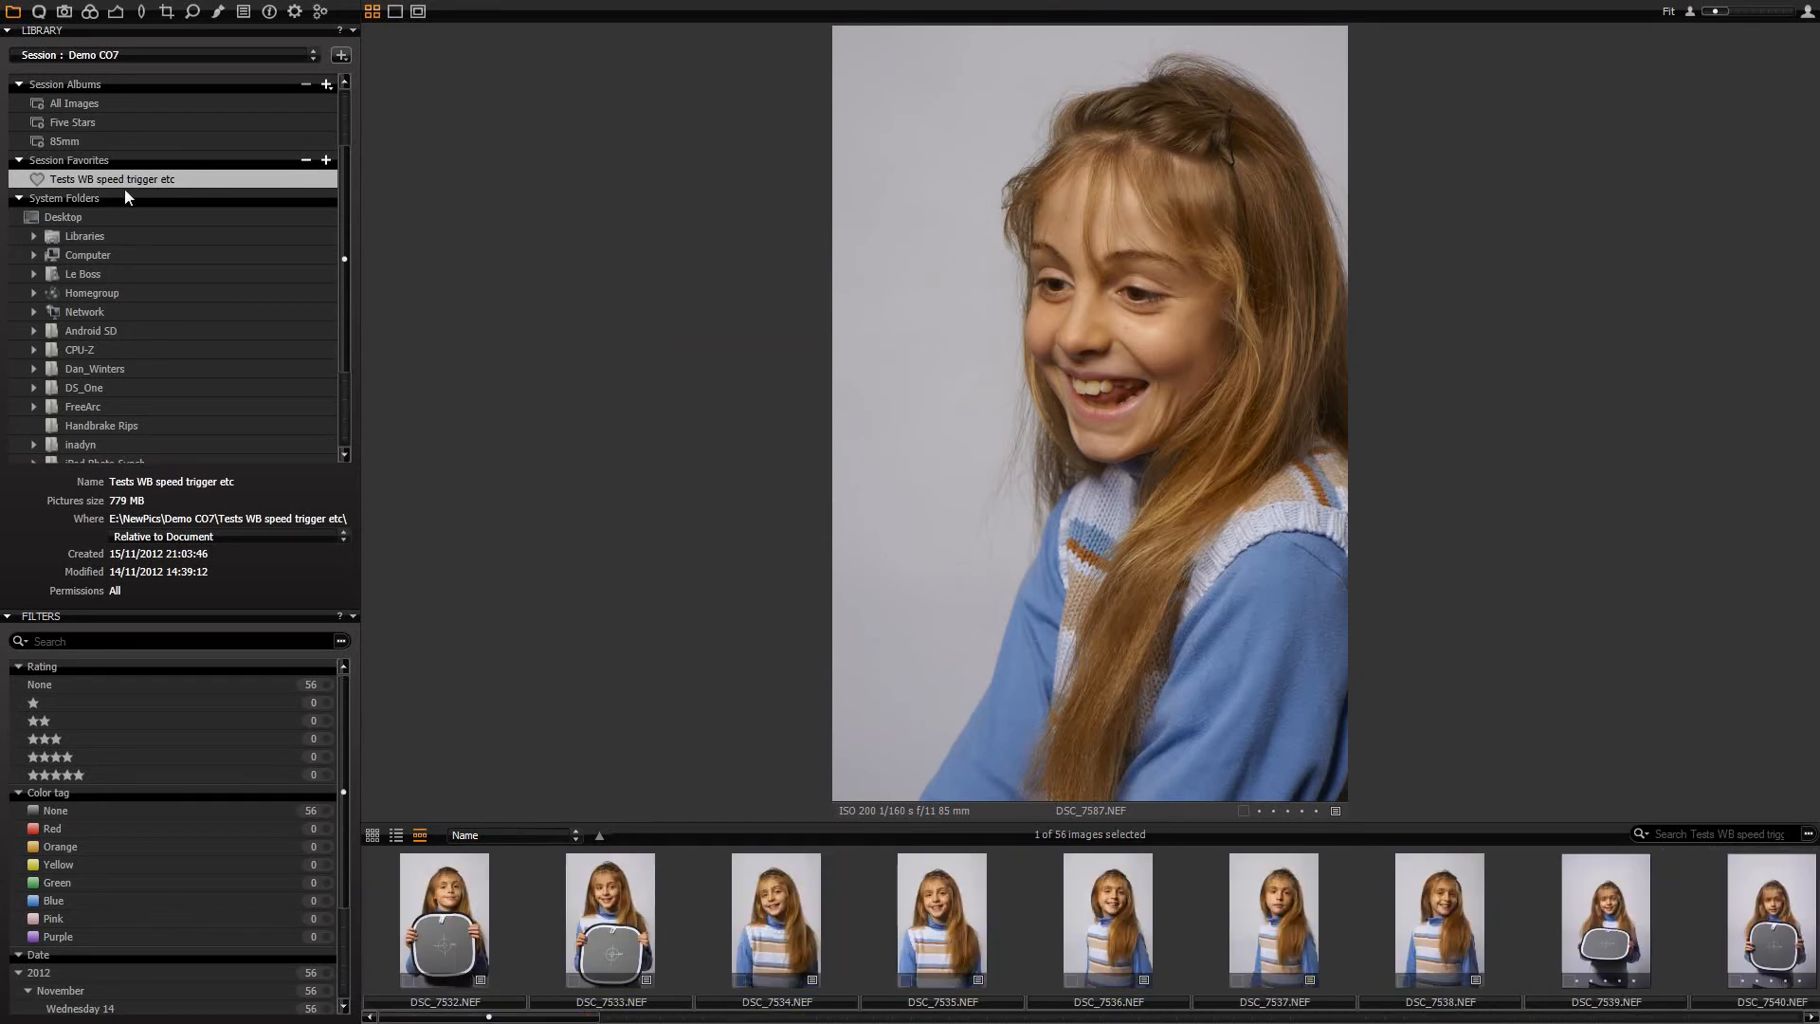
- Open the 85mm smart album and examine its images and the commands available for it
click(61, 140)
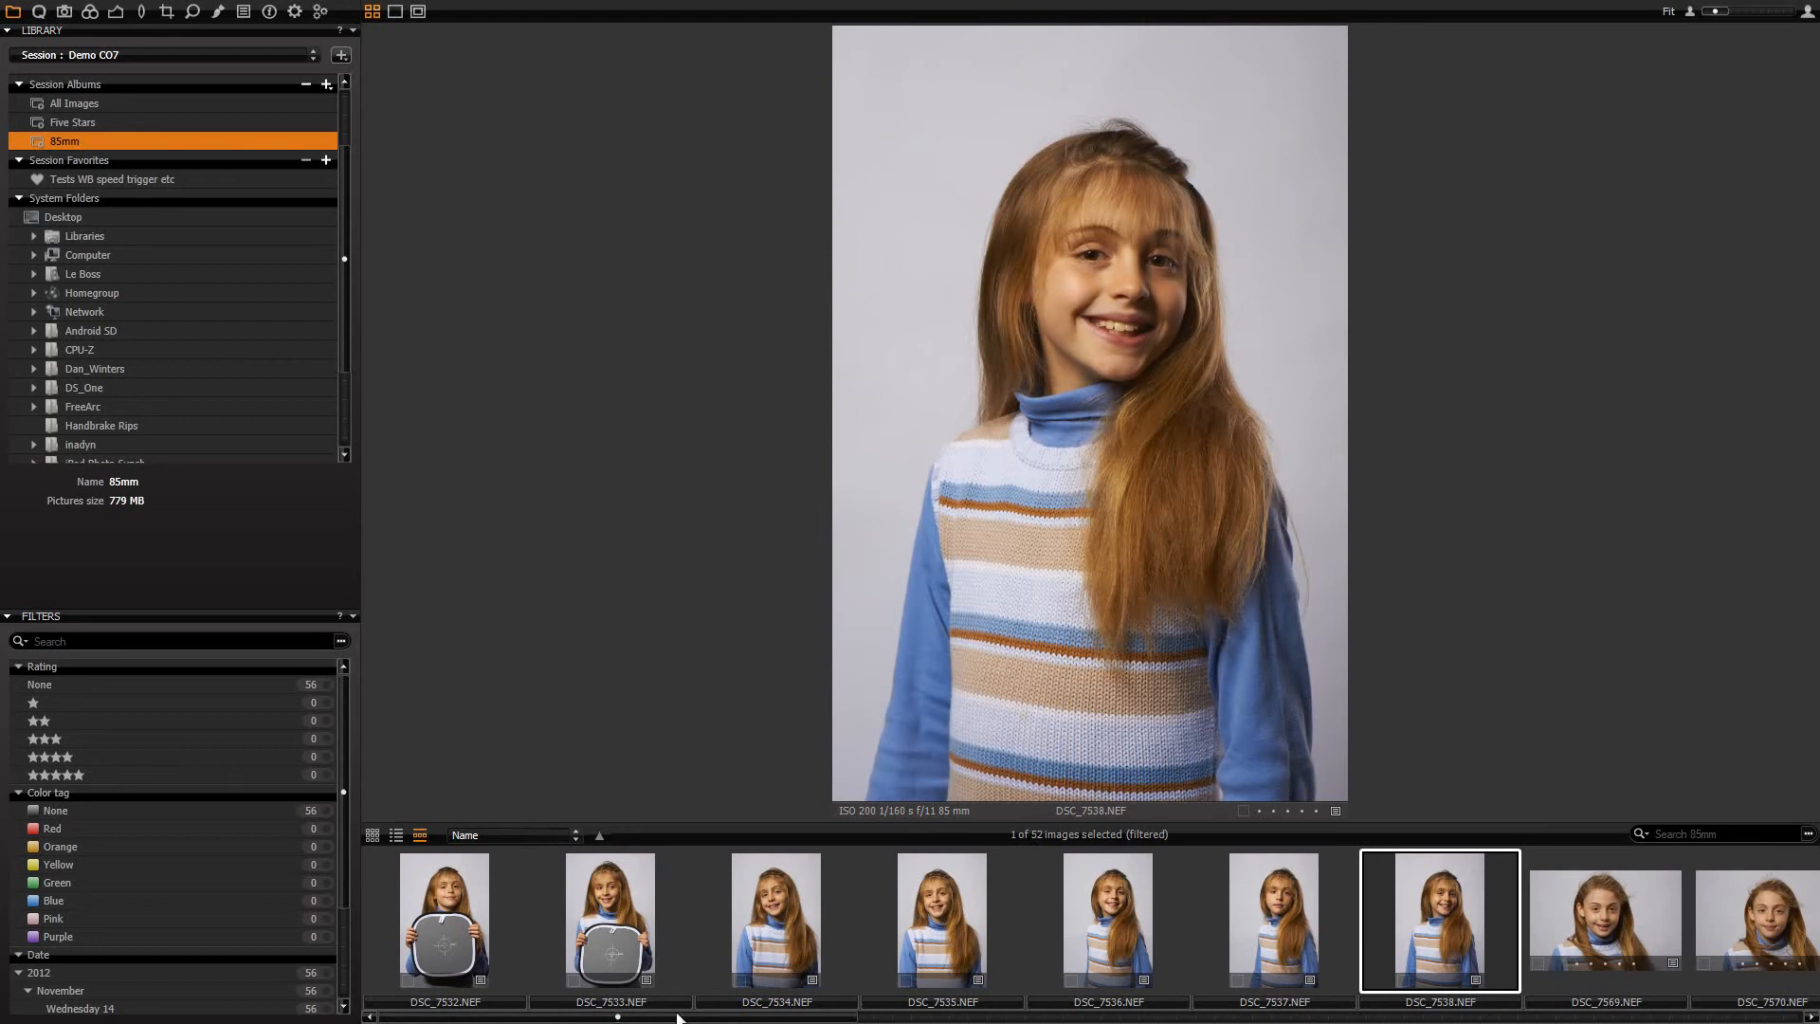
mouse_move(677, 1017)
mouse_down()
mouse_move(1611, 1017)
mouse_move(677, 1017)
mouse_up()
right_click(61, 143)
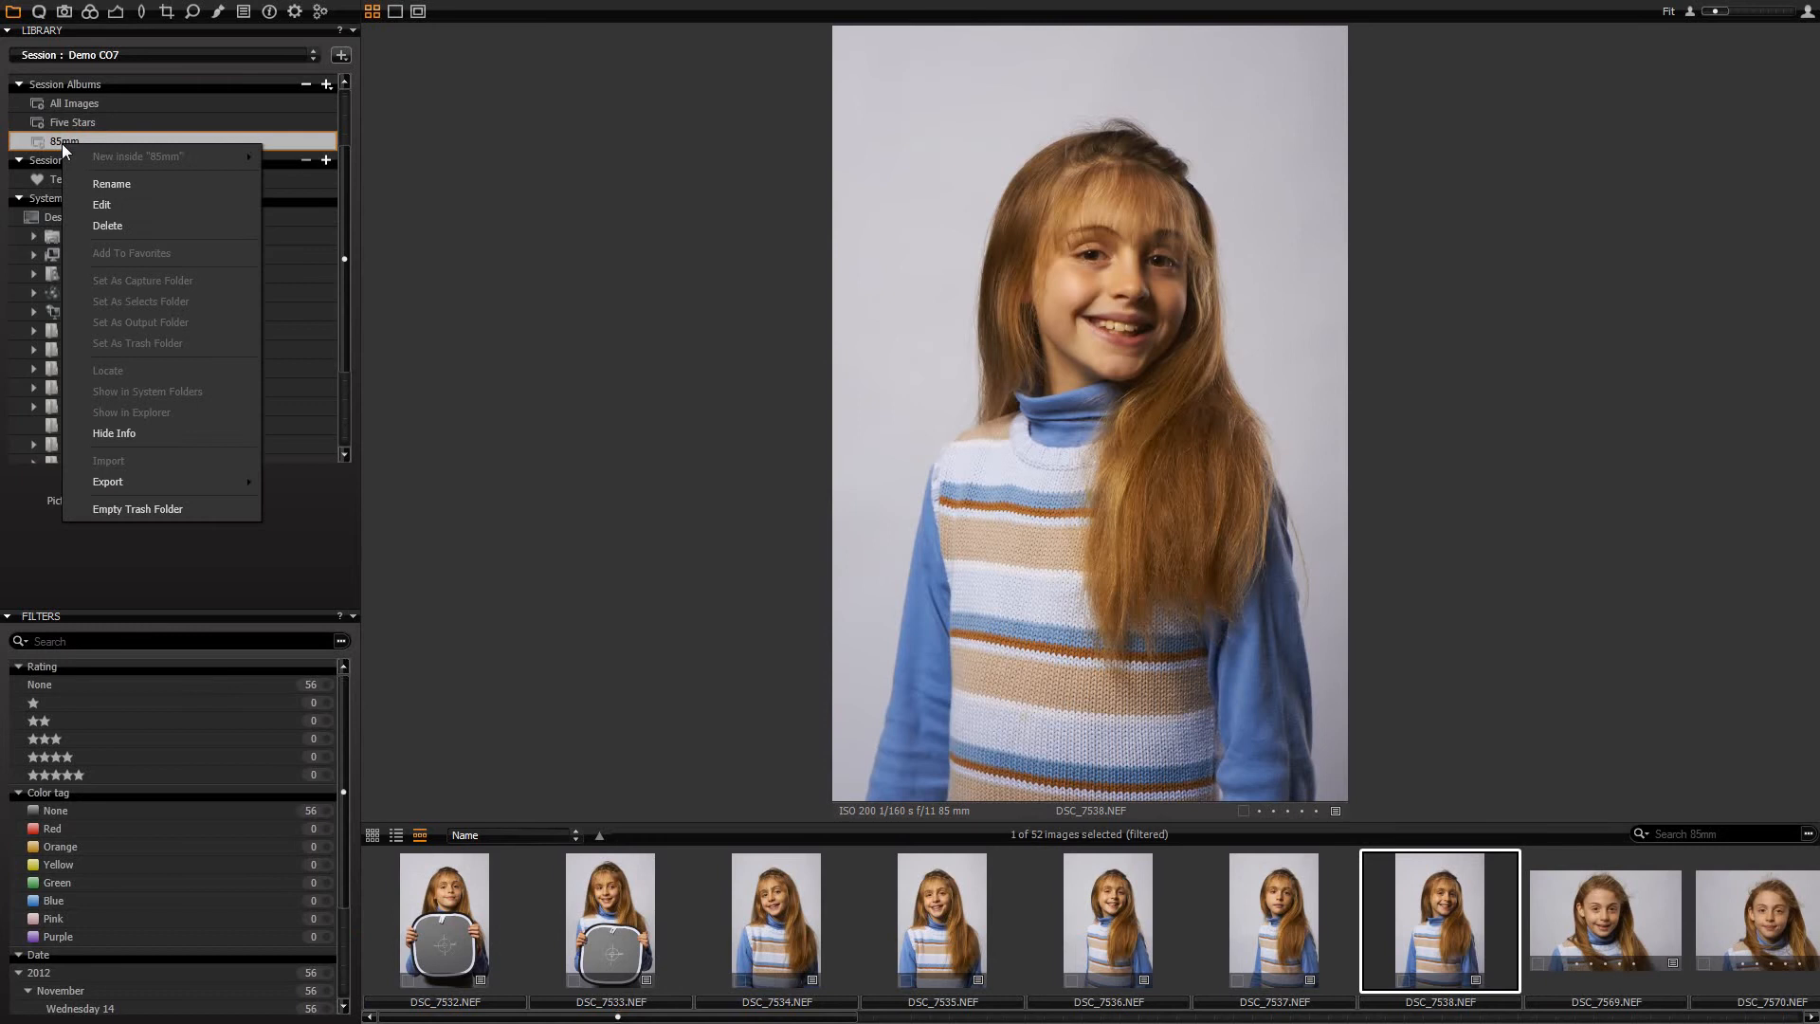
click(370, 198)
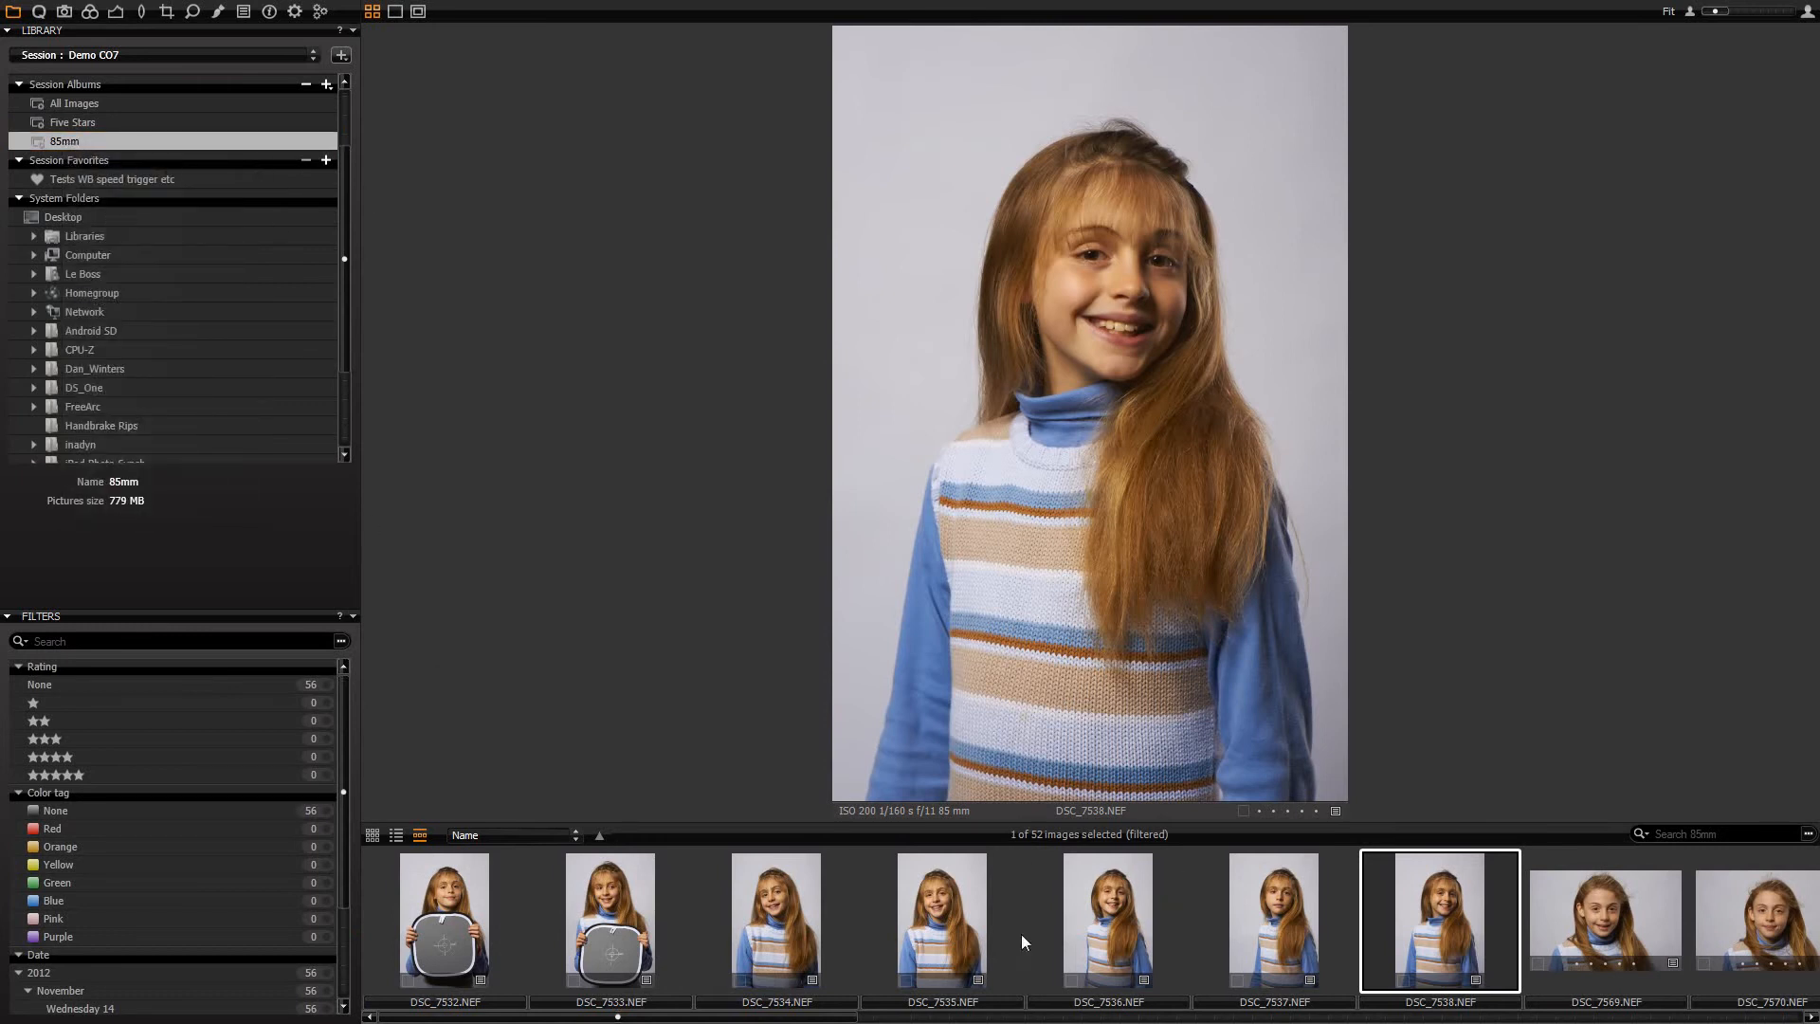
- Return to the Tests WB speed trigger etc favorite and select the grey-card image DSC_7540.NEF
click(75, 180)
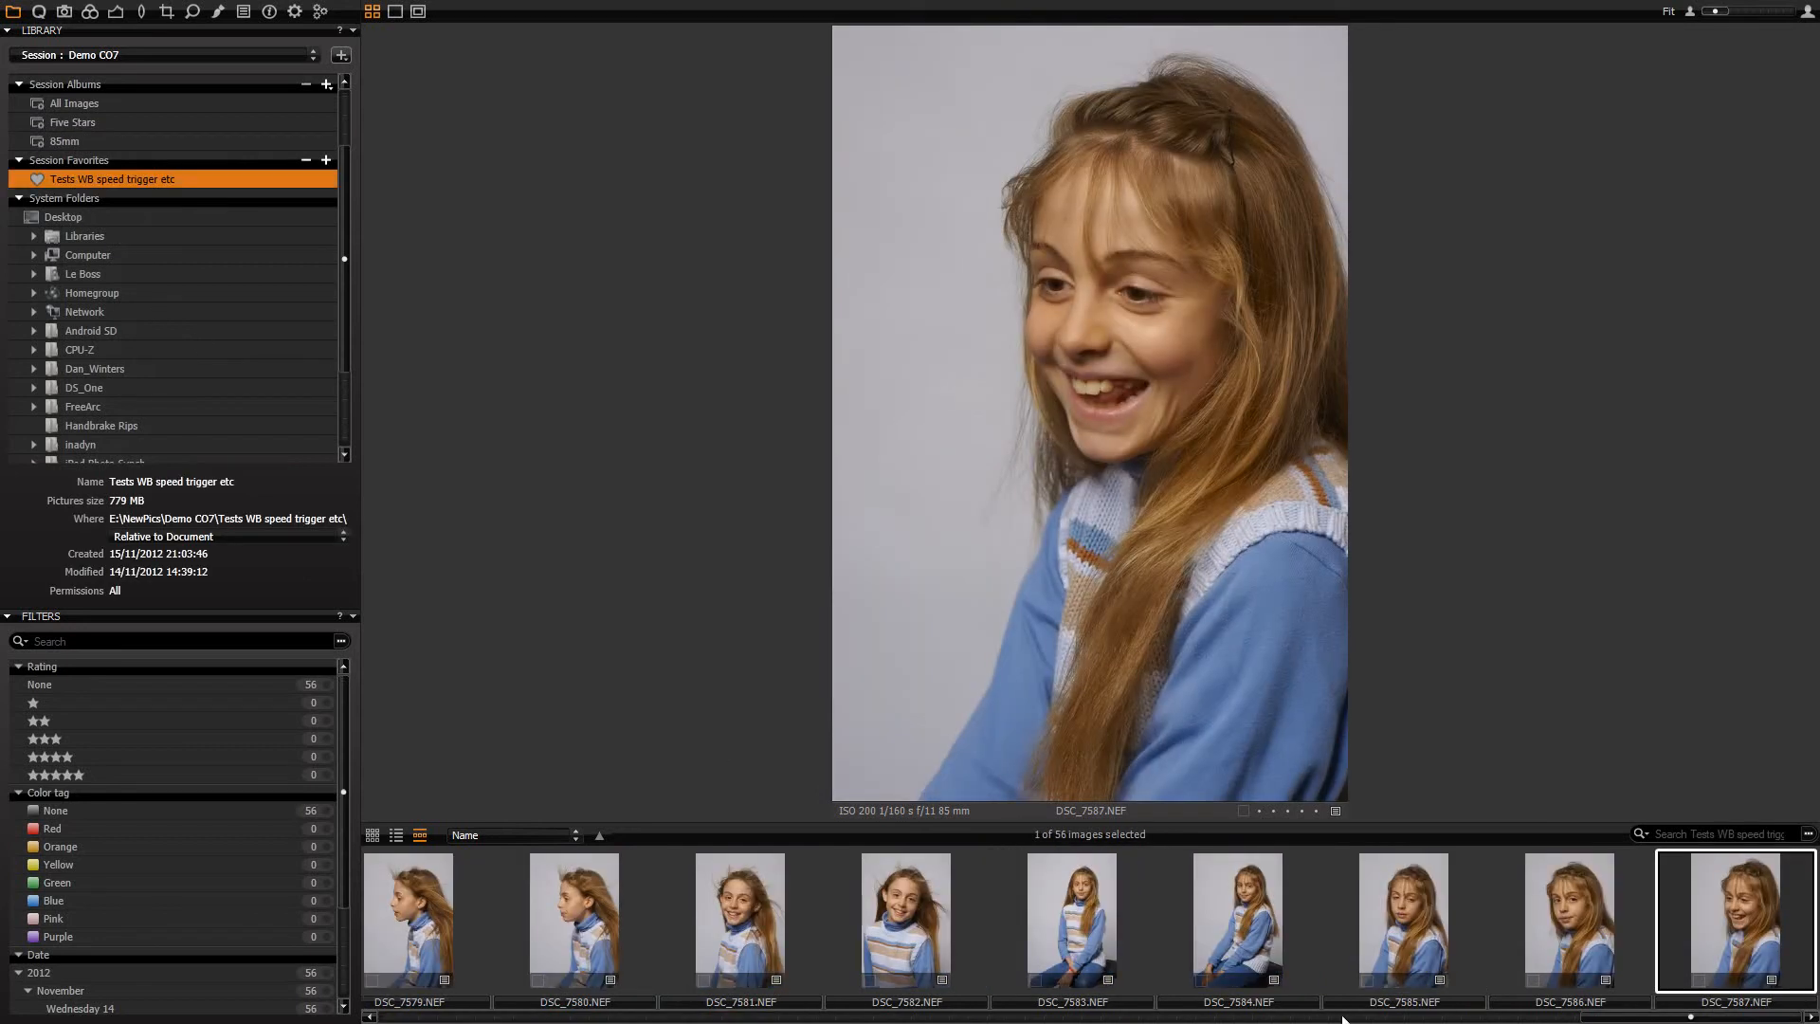
drag(1692, 1018, 635, 1020)
click(669, 897)
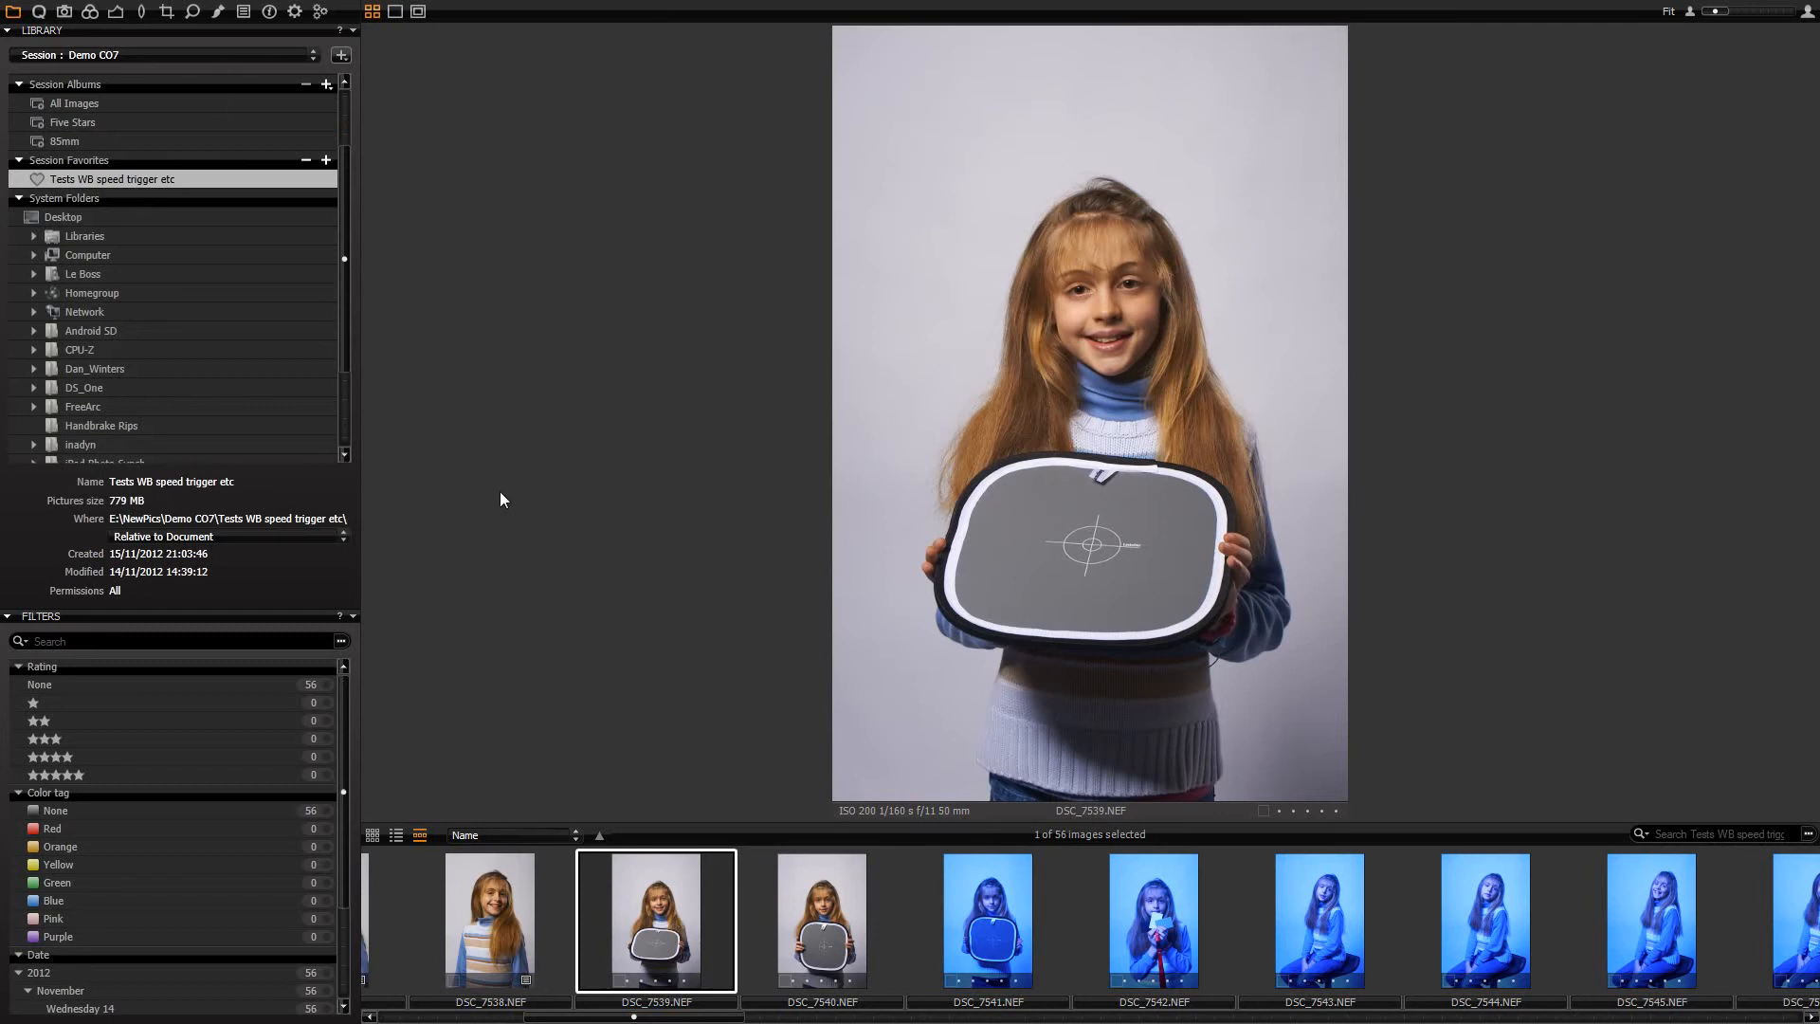
click(849, 906)
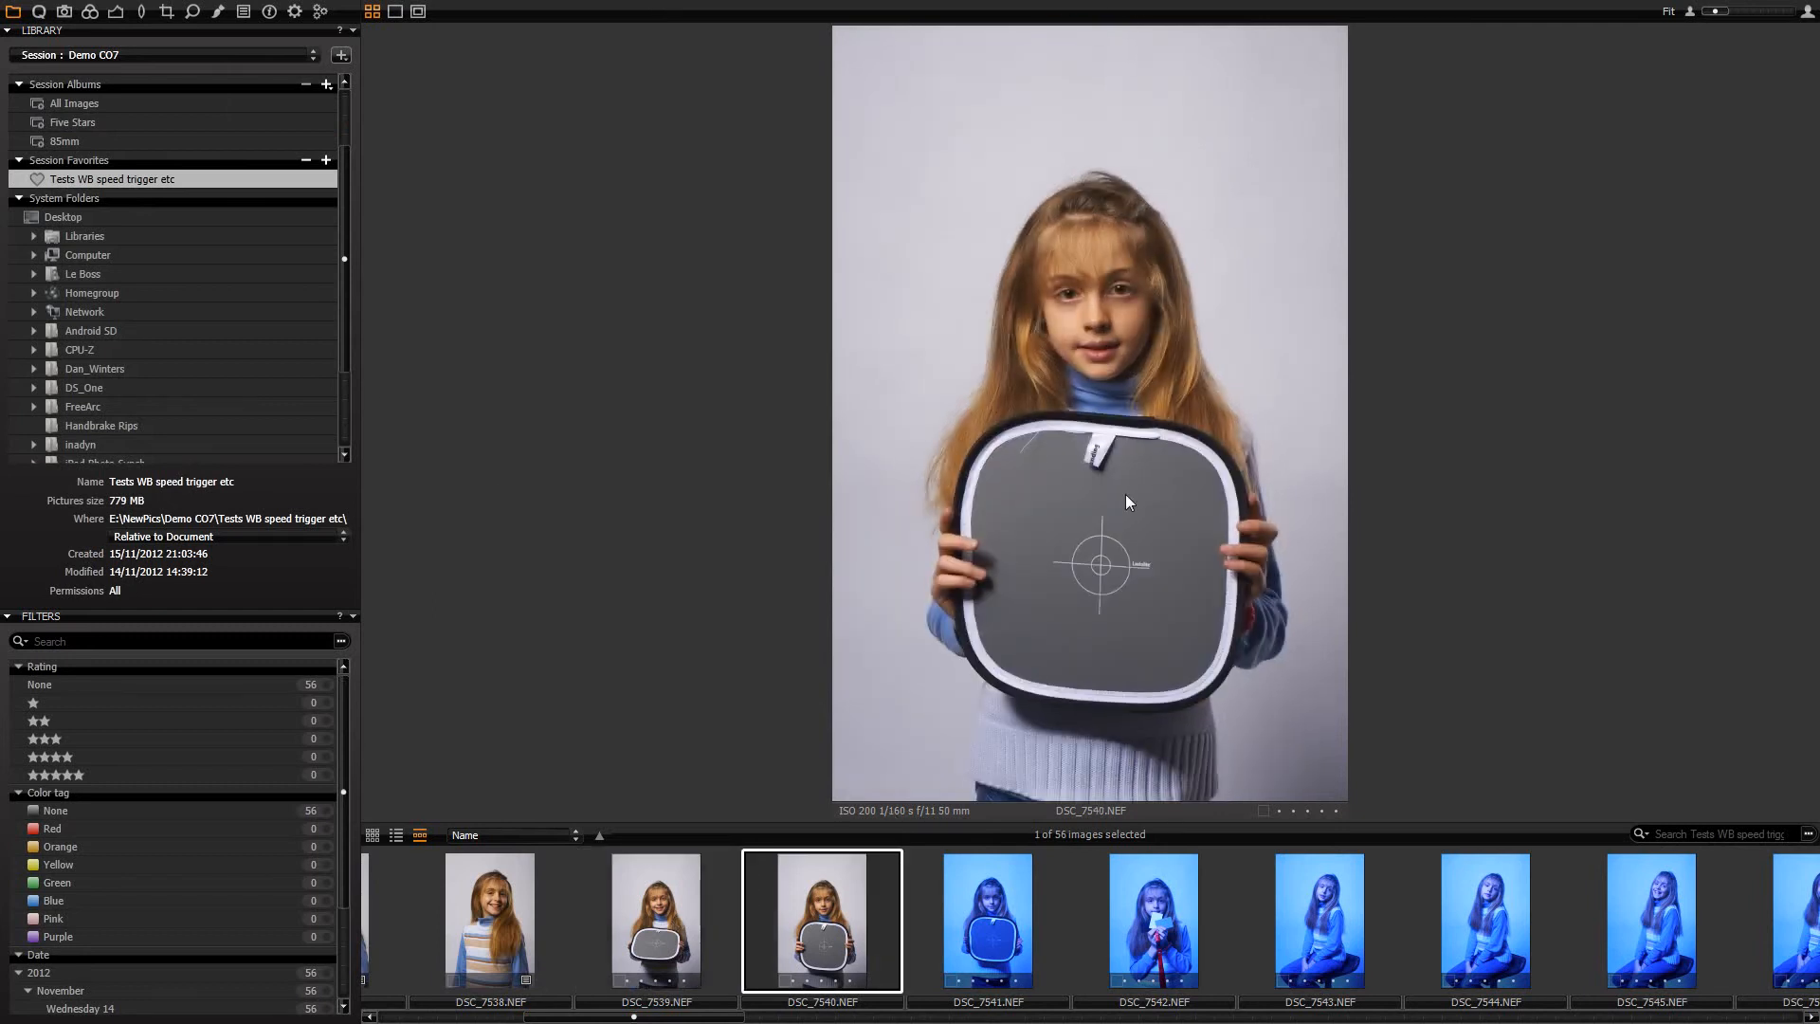
- Sample the white balance of DSC_7540.NEF from the grey card and set Kelvin to 5700
click(40, 12)
click(328, 345)
click(1065, 506)
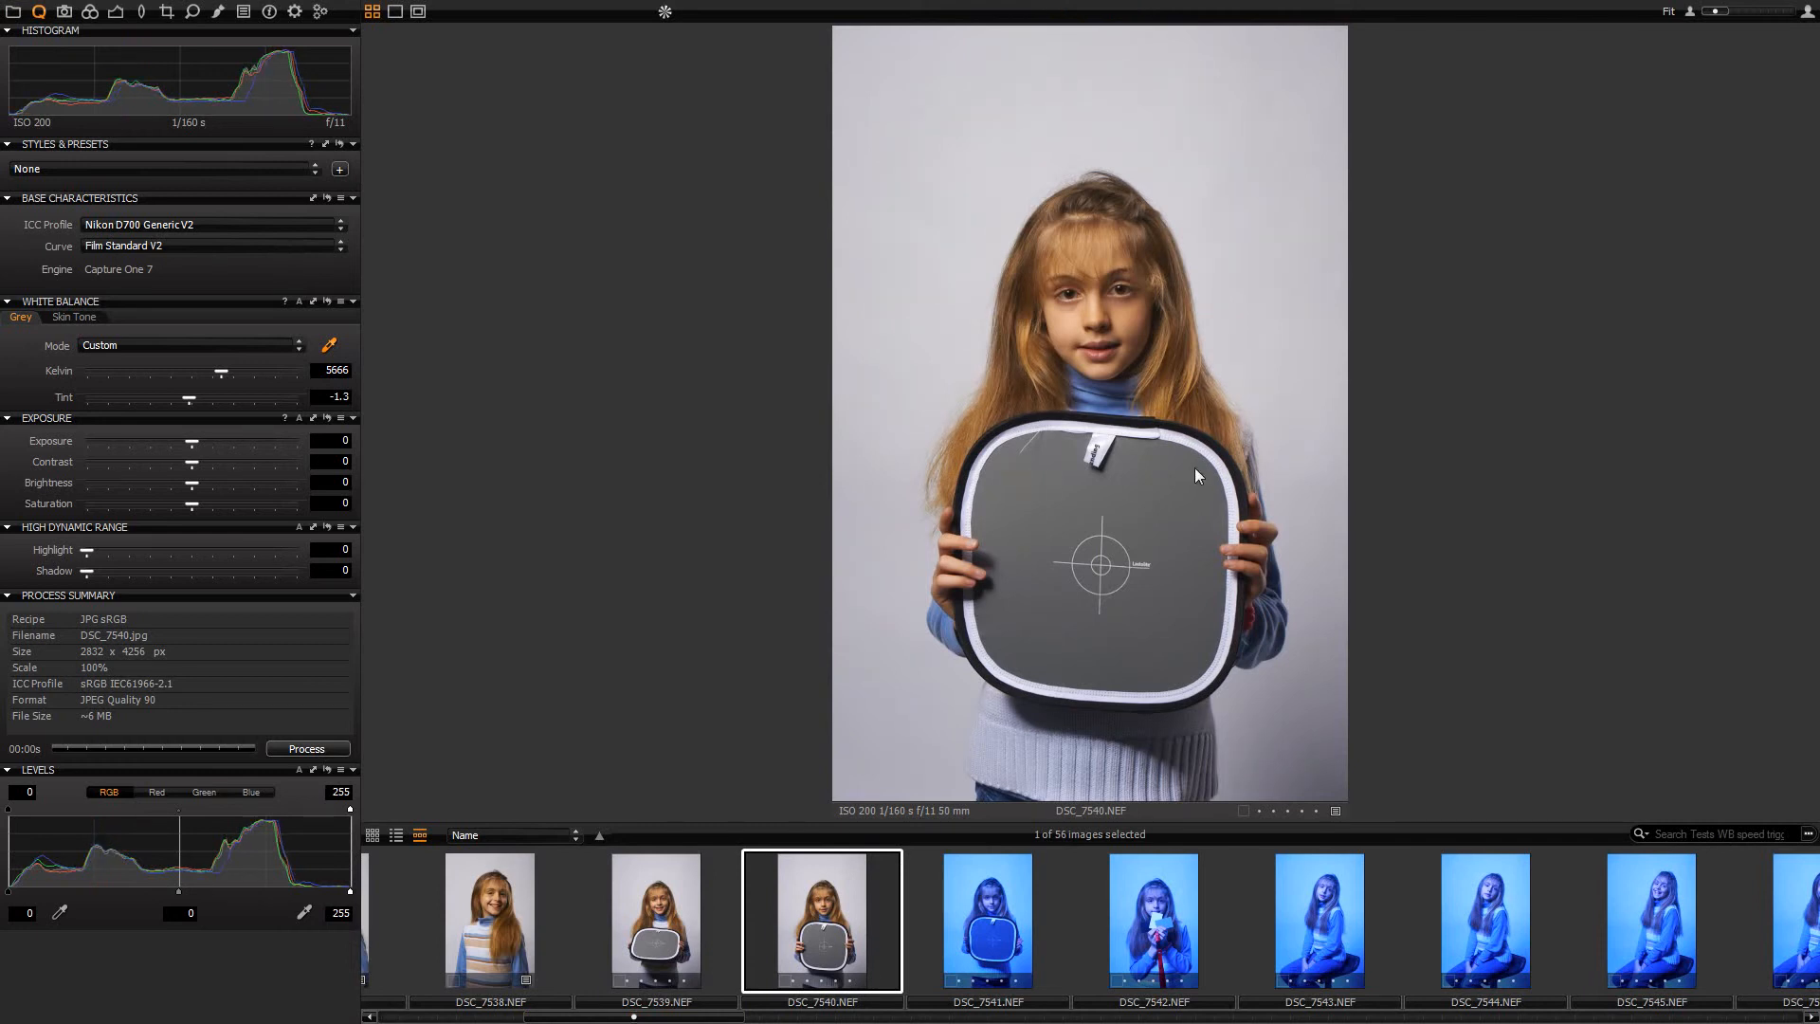
click(1167, 500)
click(1066, 646)
click(1158, 506)
drag(328, 370, 403, 378)
text(700)
key(Return)
- Copy the adjustments from DSC_7540.NEF and check the White Balance entry in the adjustments clipboard
mouse_move(1687, 8)
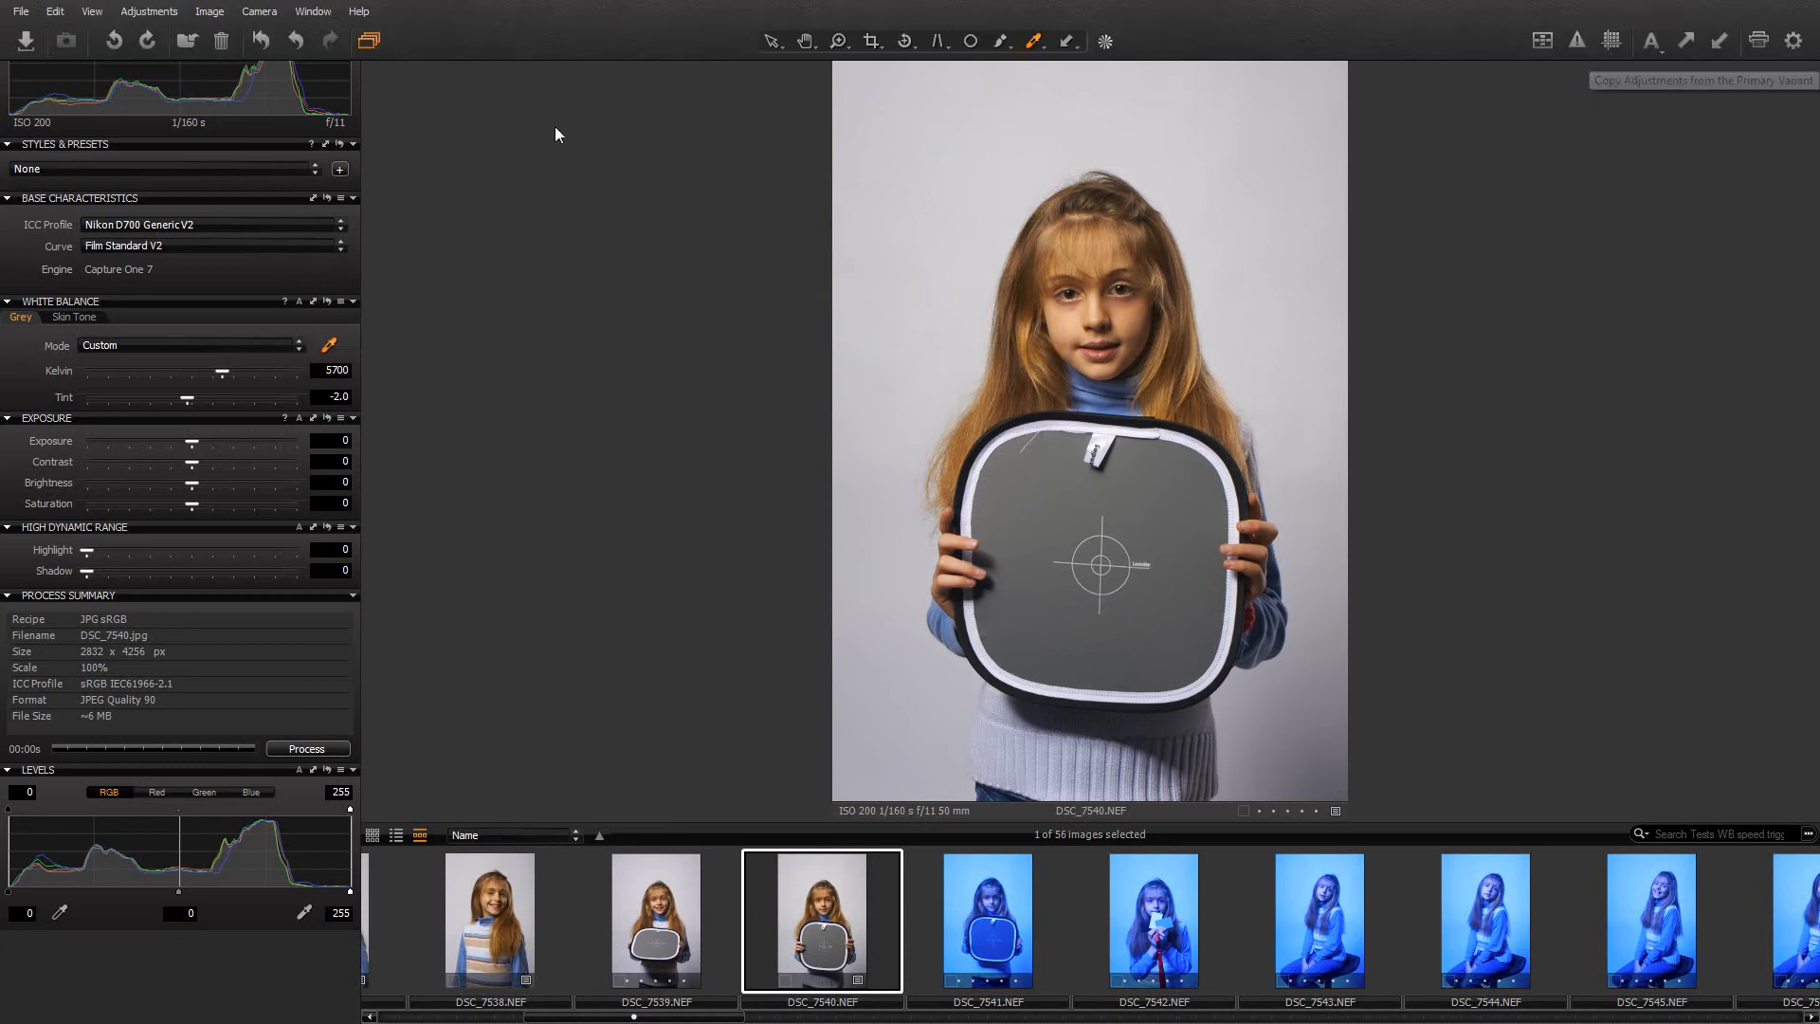
click(250, 13)
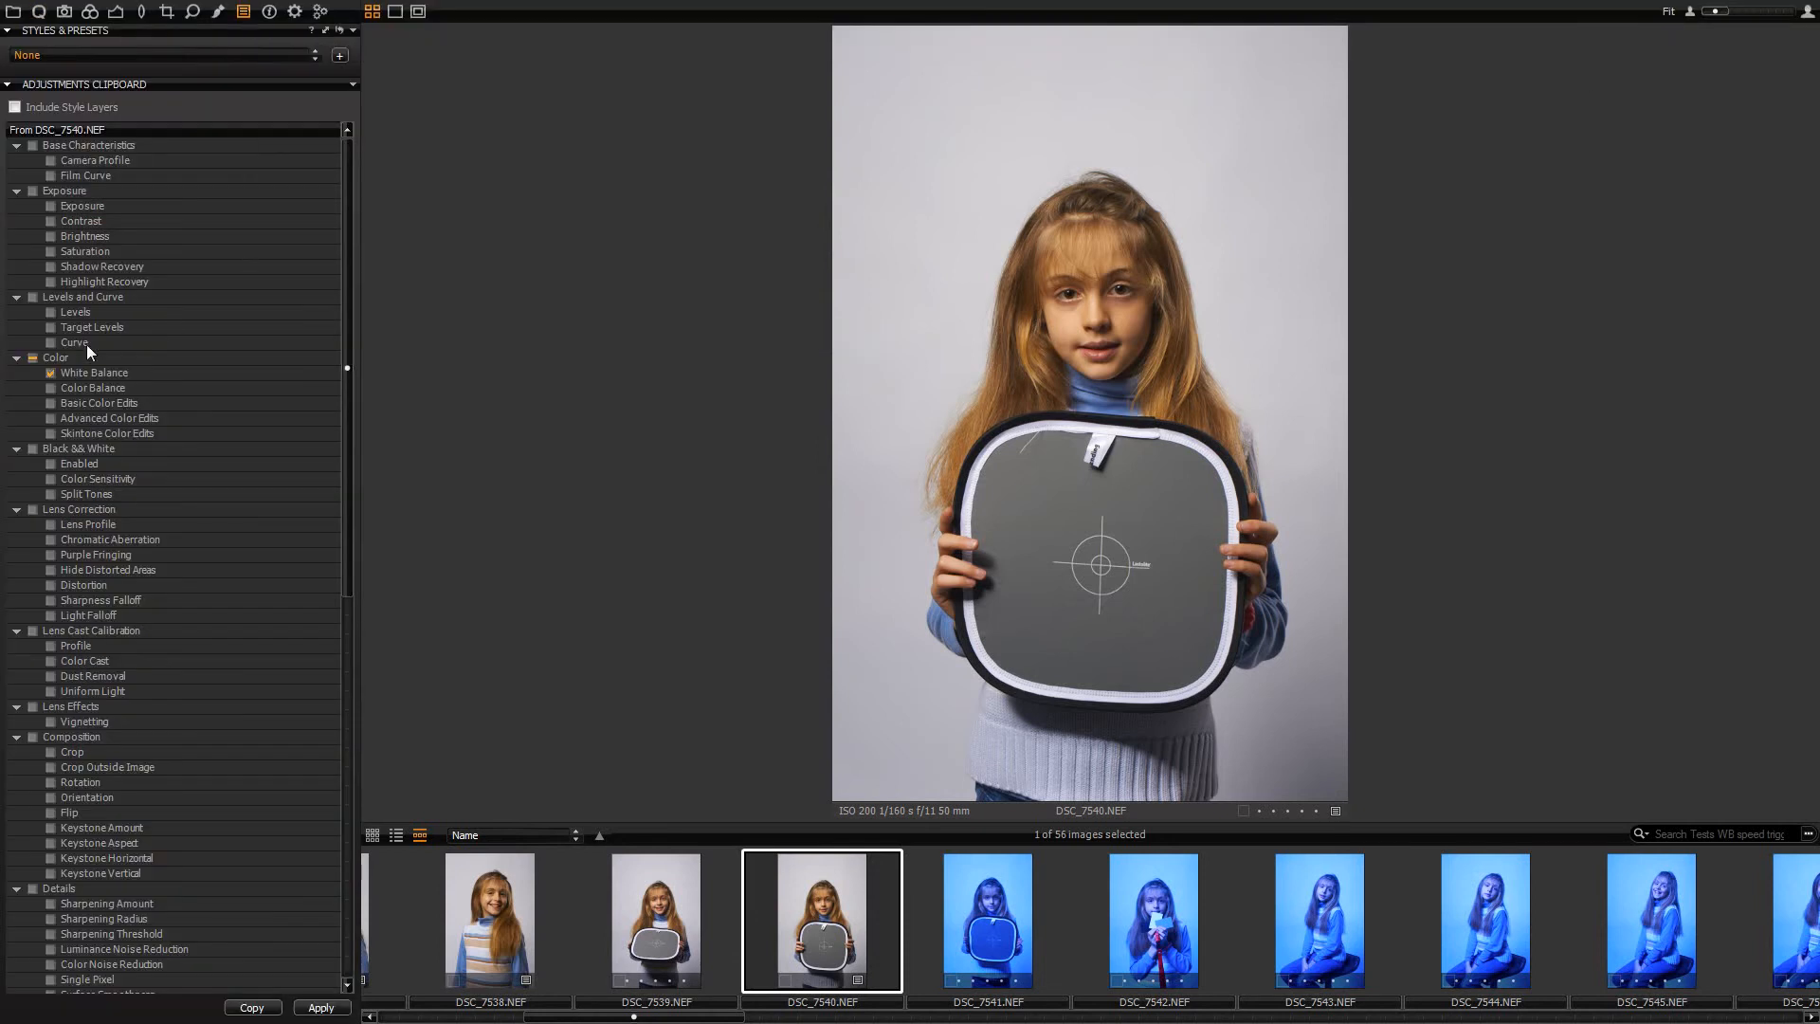
drag(349, 543, 233, 367)
mouse_move(1711, 34)
- Filter the images with an enabled advanced search rule requiring Lens to contain 50
click(1734, 839)
click(1807, 836)
text(85)
text(50)
click(640, 407)
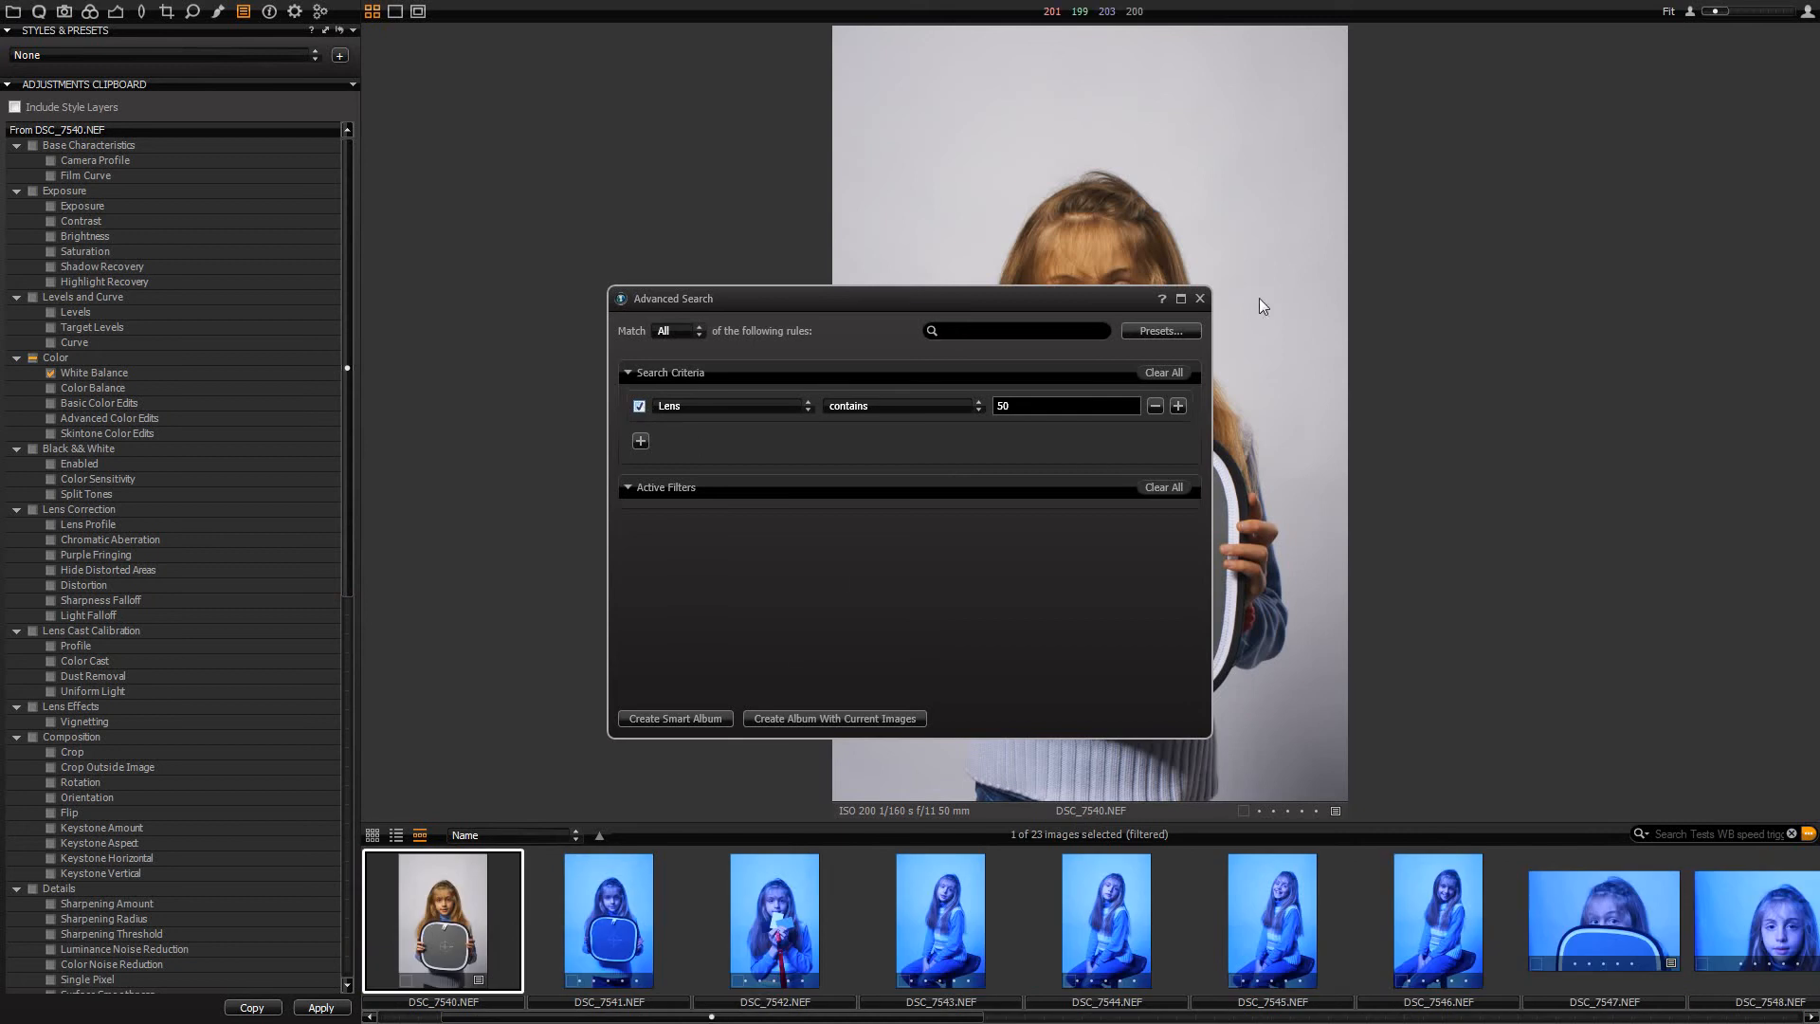
click(1200, 299)
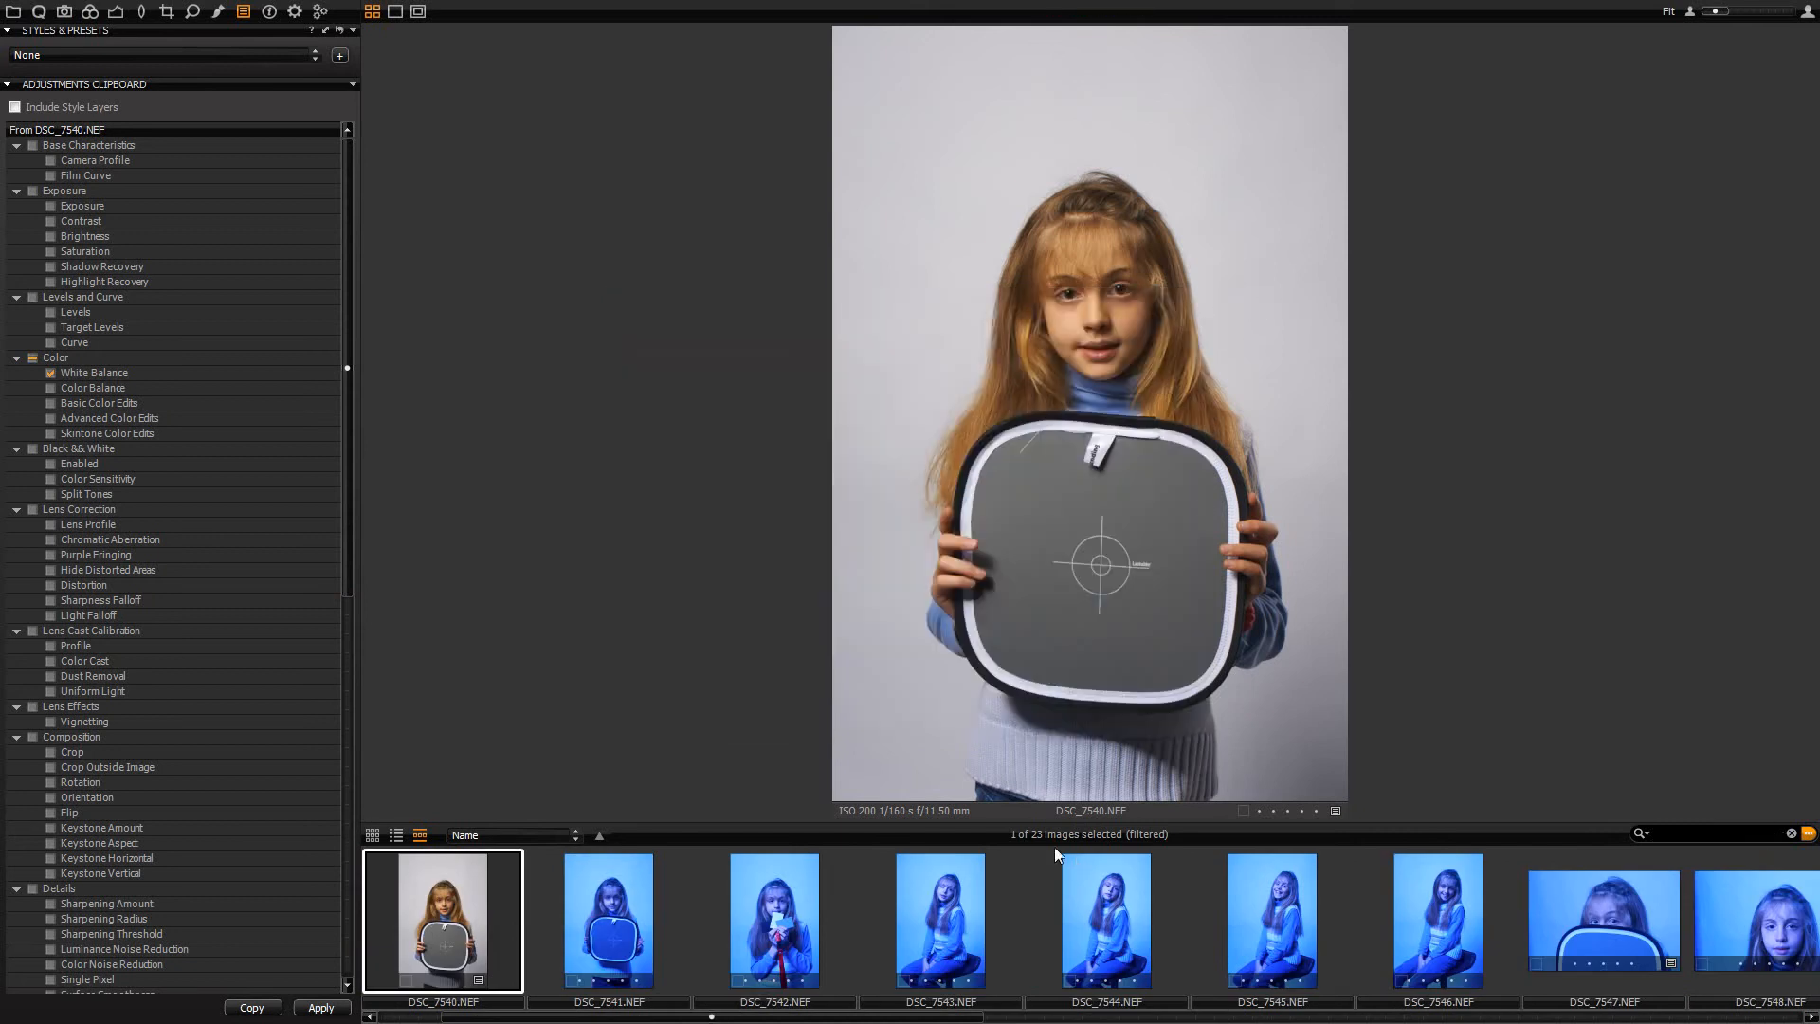
- Select all images in the Lens contains 50 results and apply the copied white balance to them
drag(677, 1020, 1262, 1020)
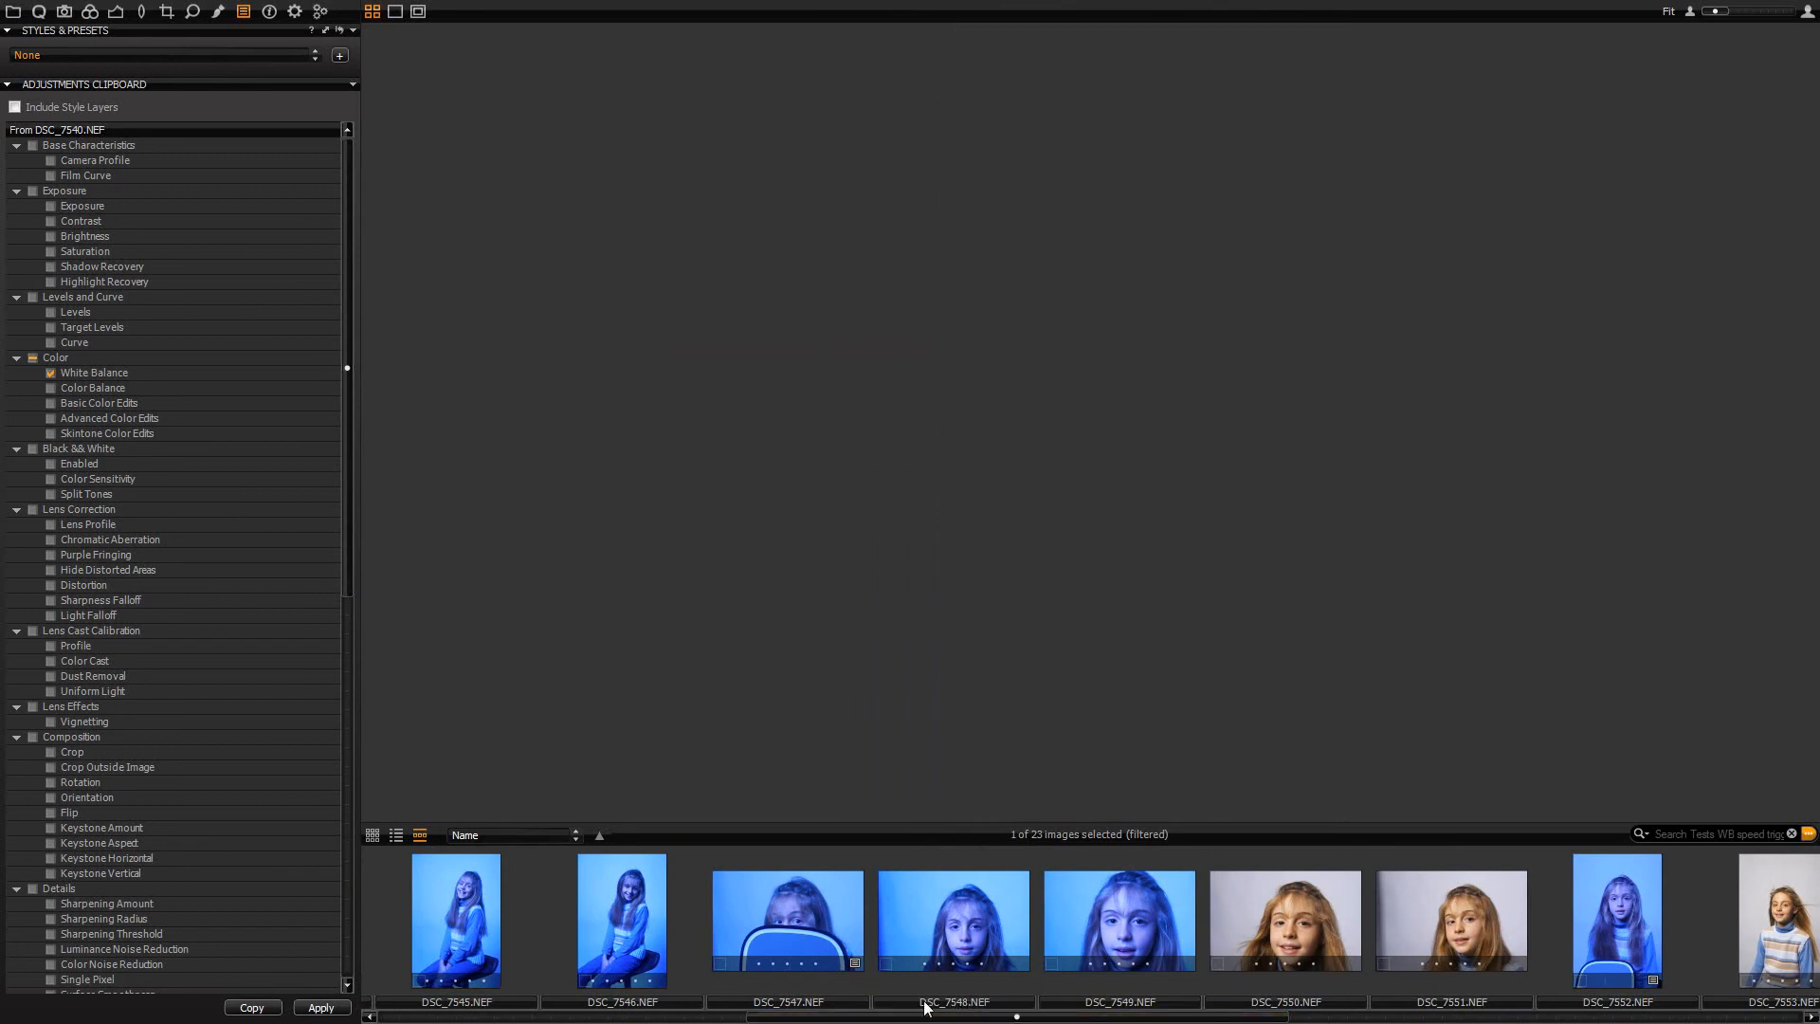
key(ctrl+a)
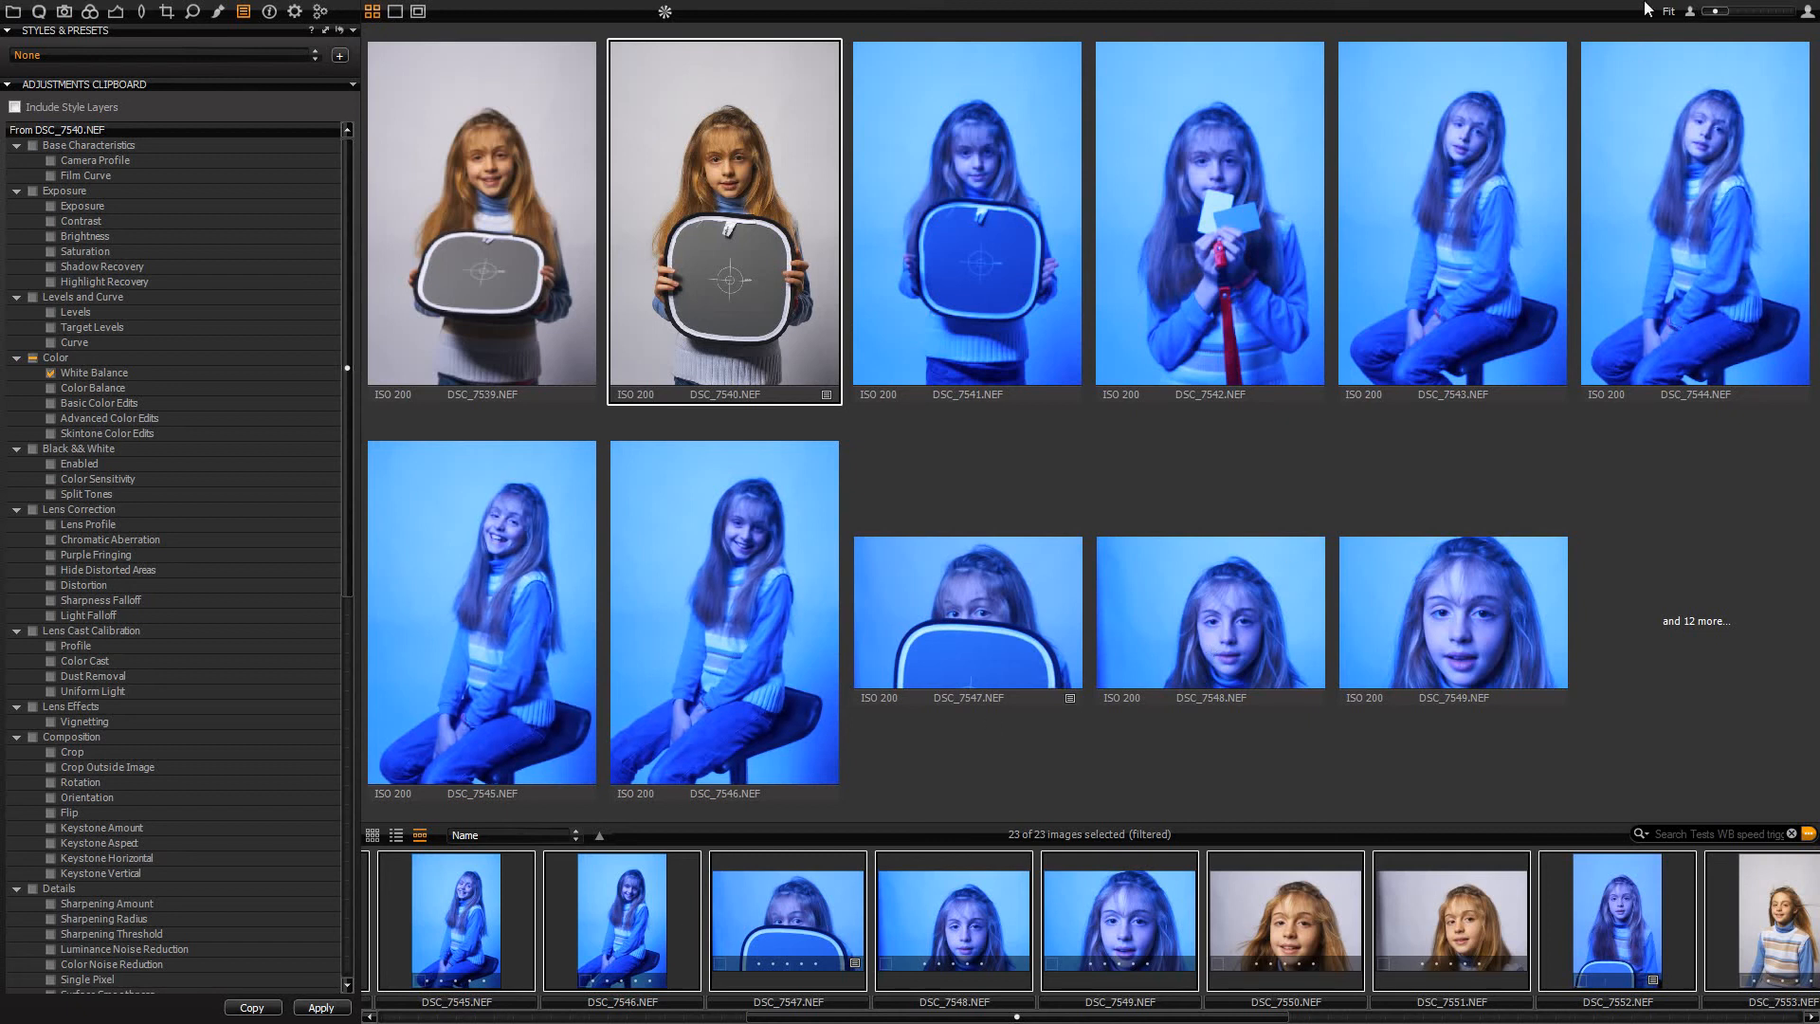
mouse_move(1646, 7)
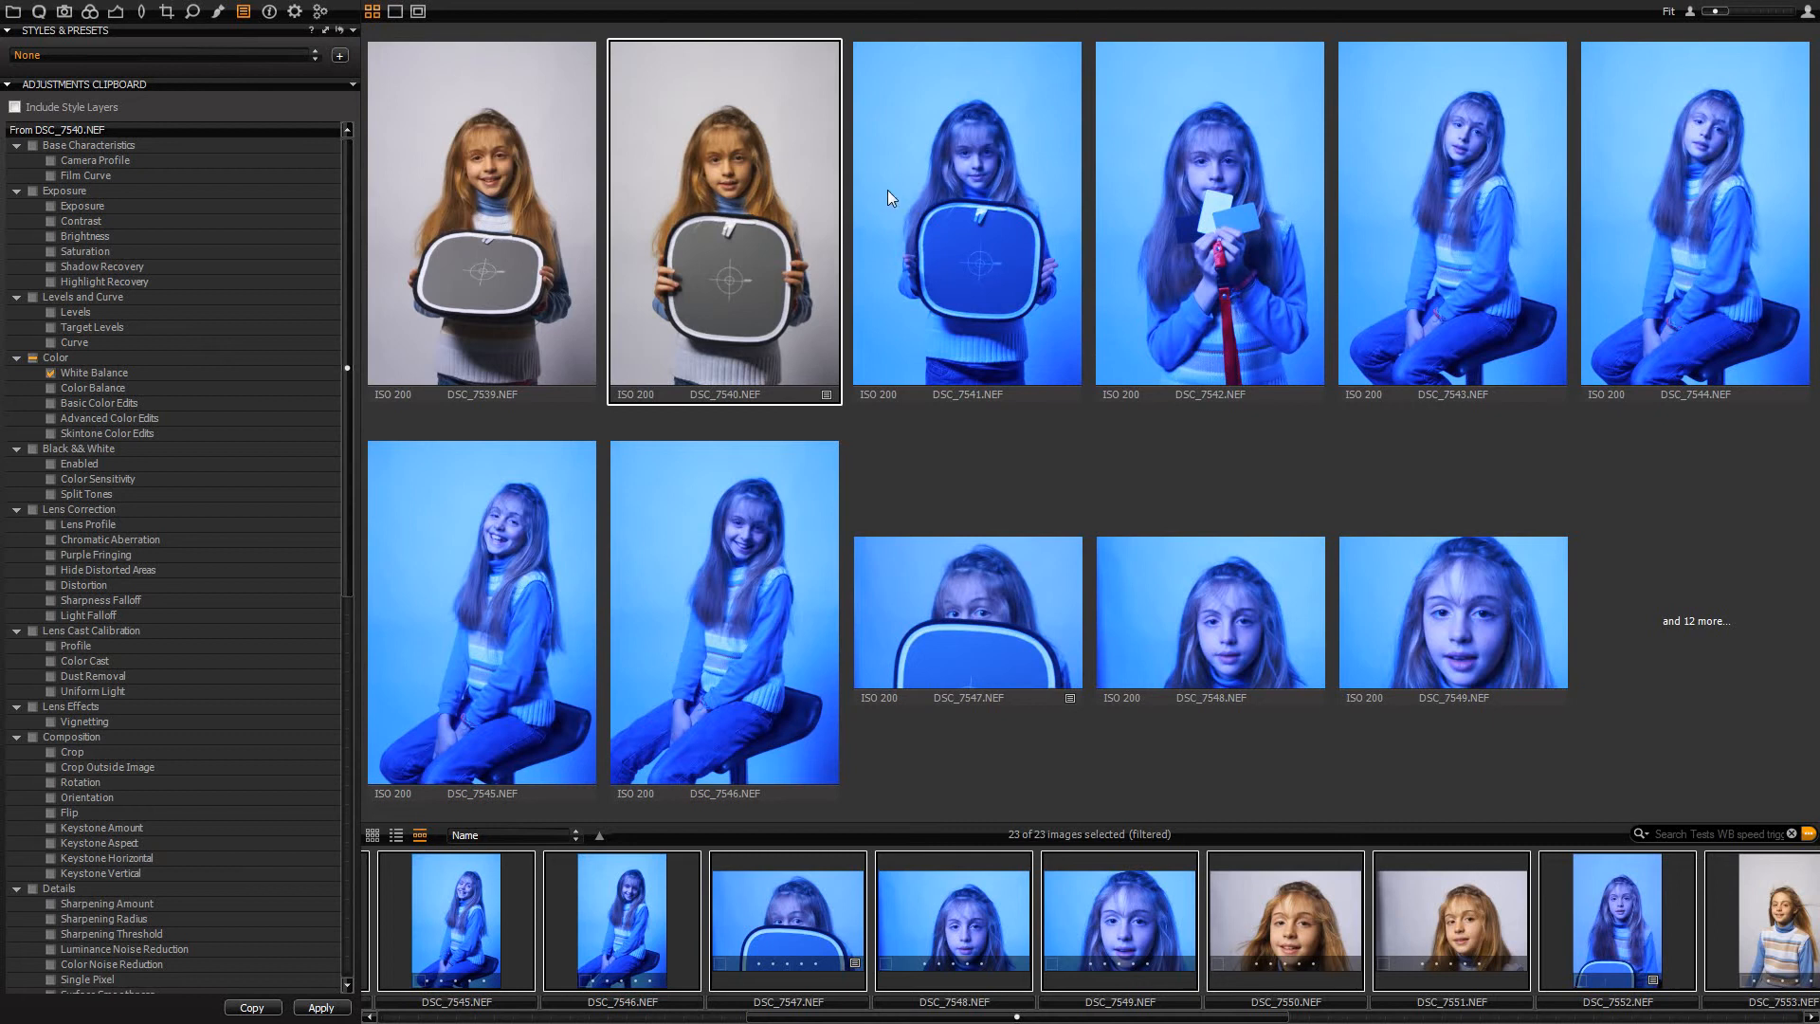
click(1719, 40)
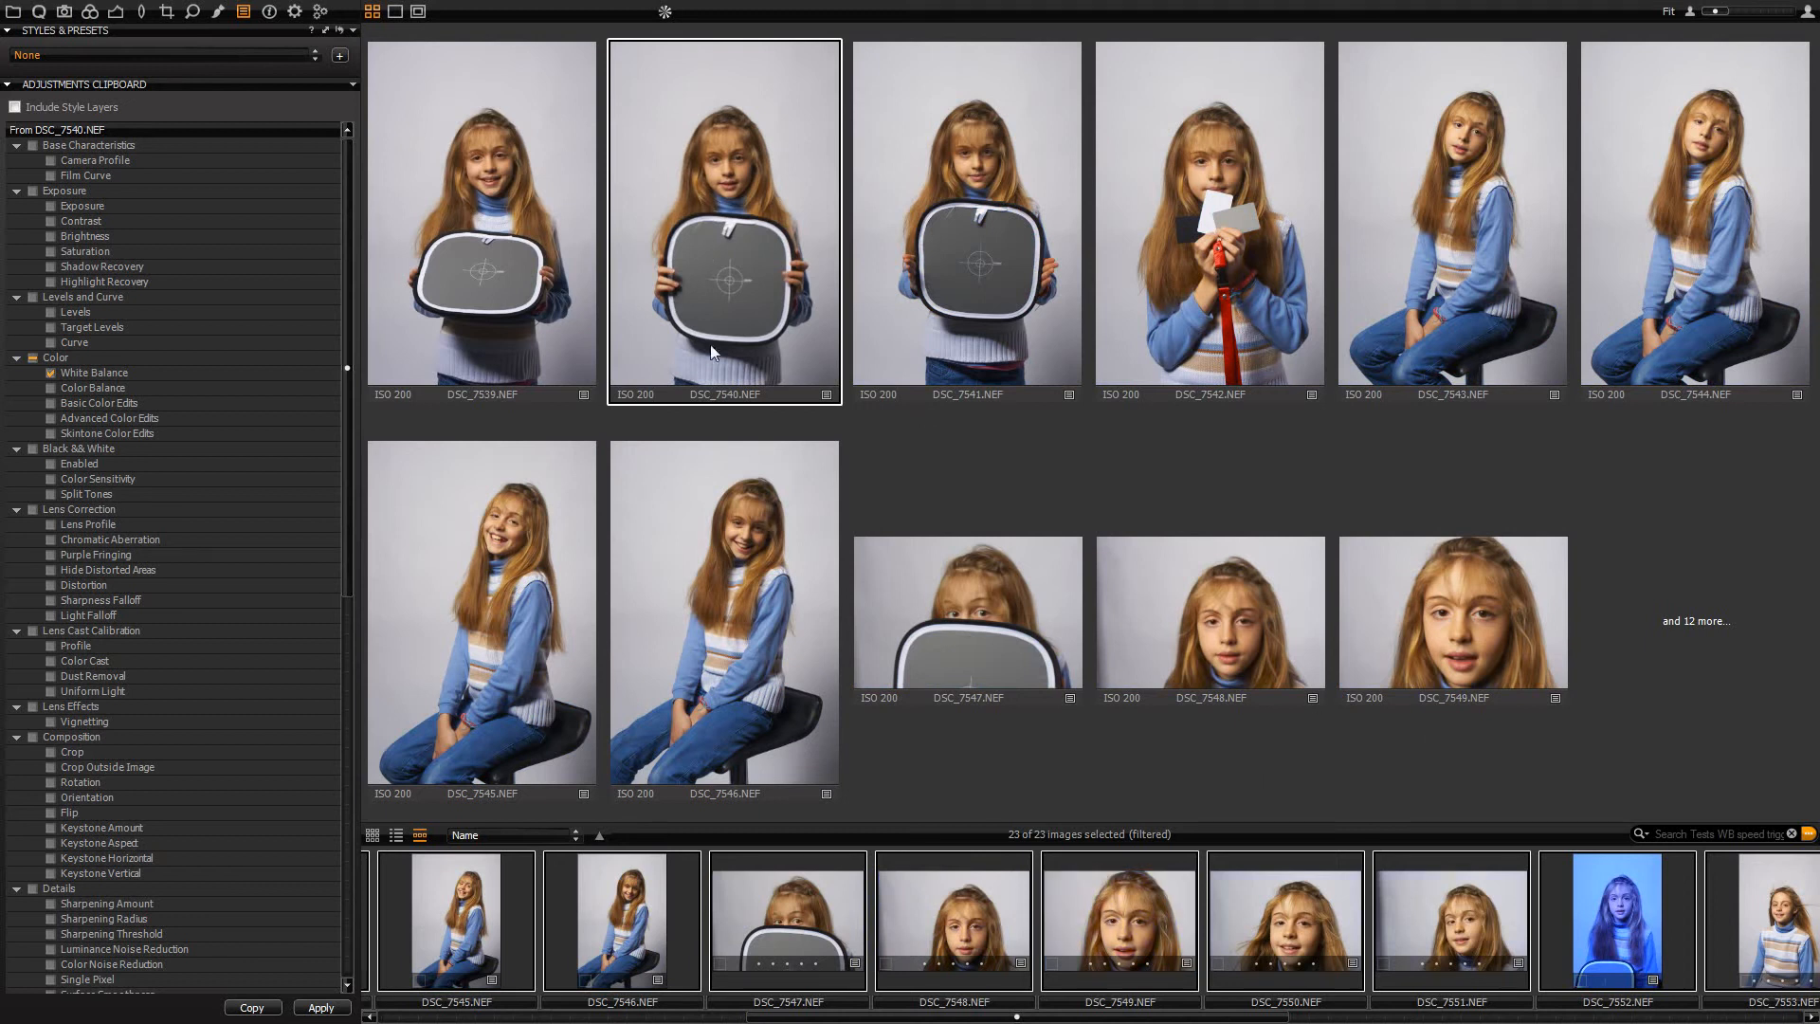
- Clear the lens filter and sample a custom white balance from the grey card in DSC_7562.NEF
click(1791, 835)
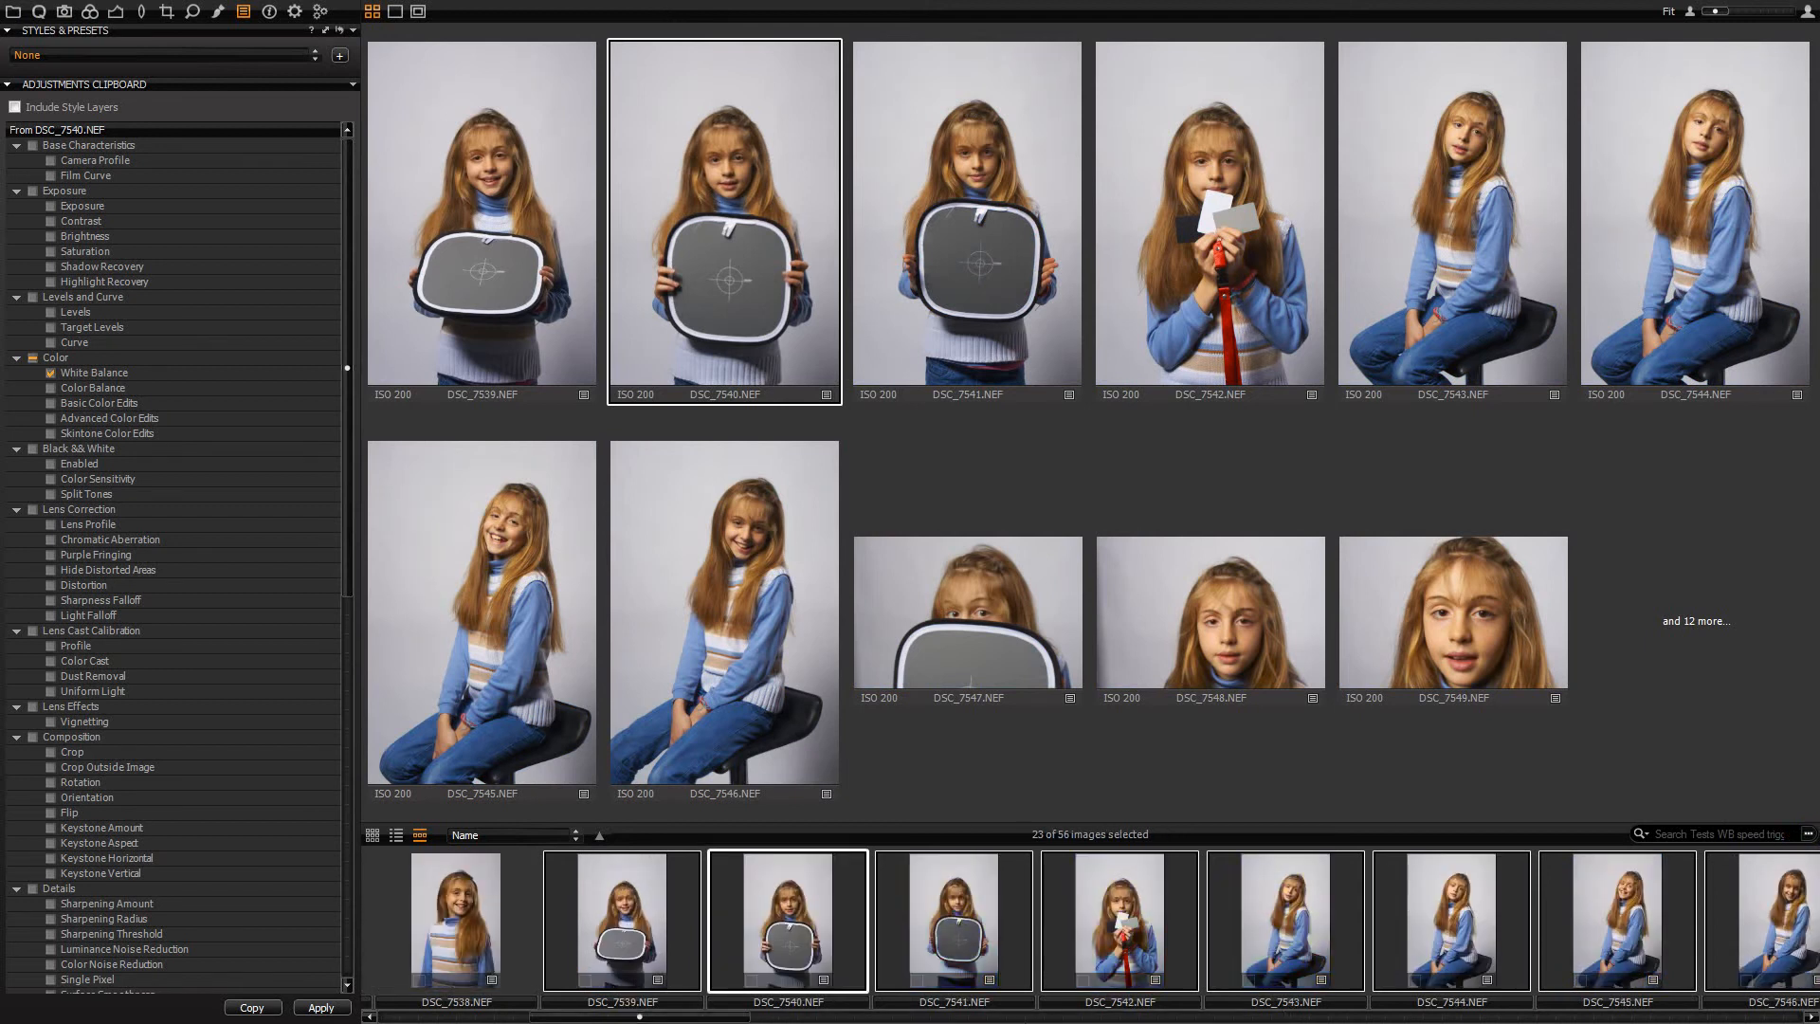
drag(640, 1016, 1202, 1016)
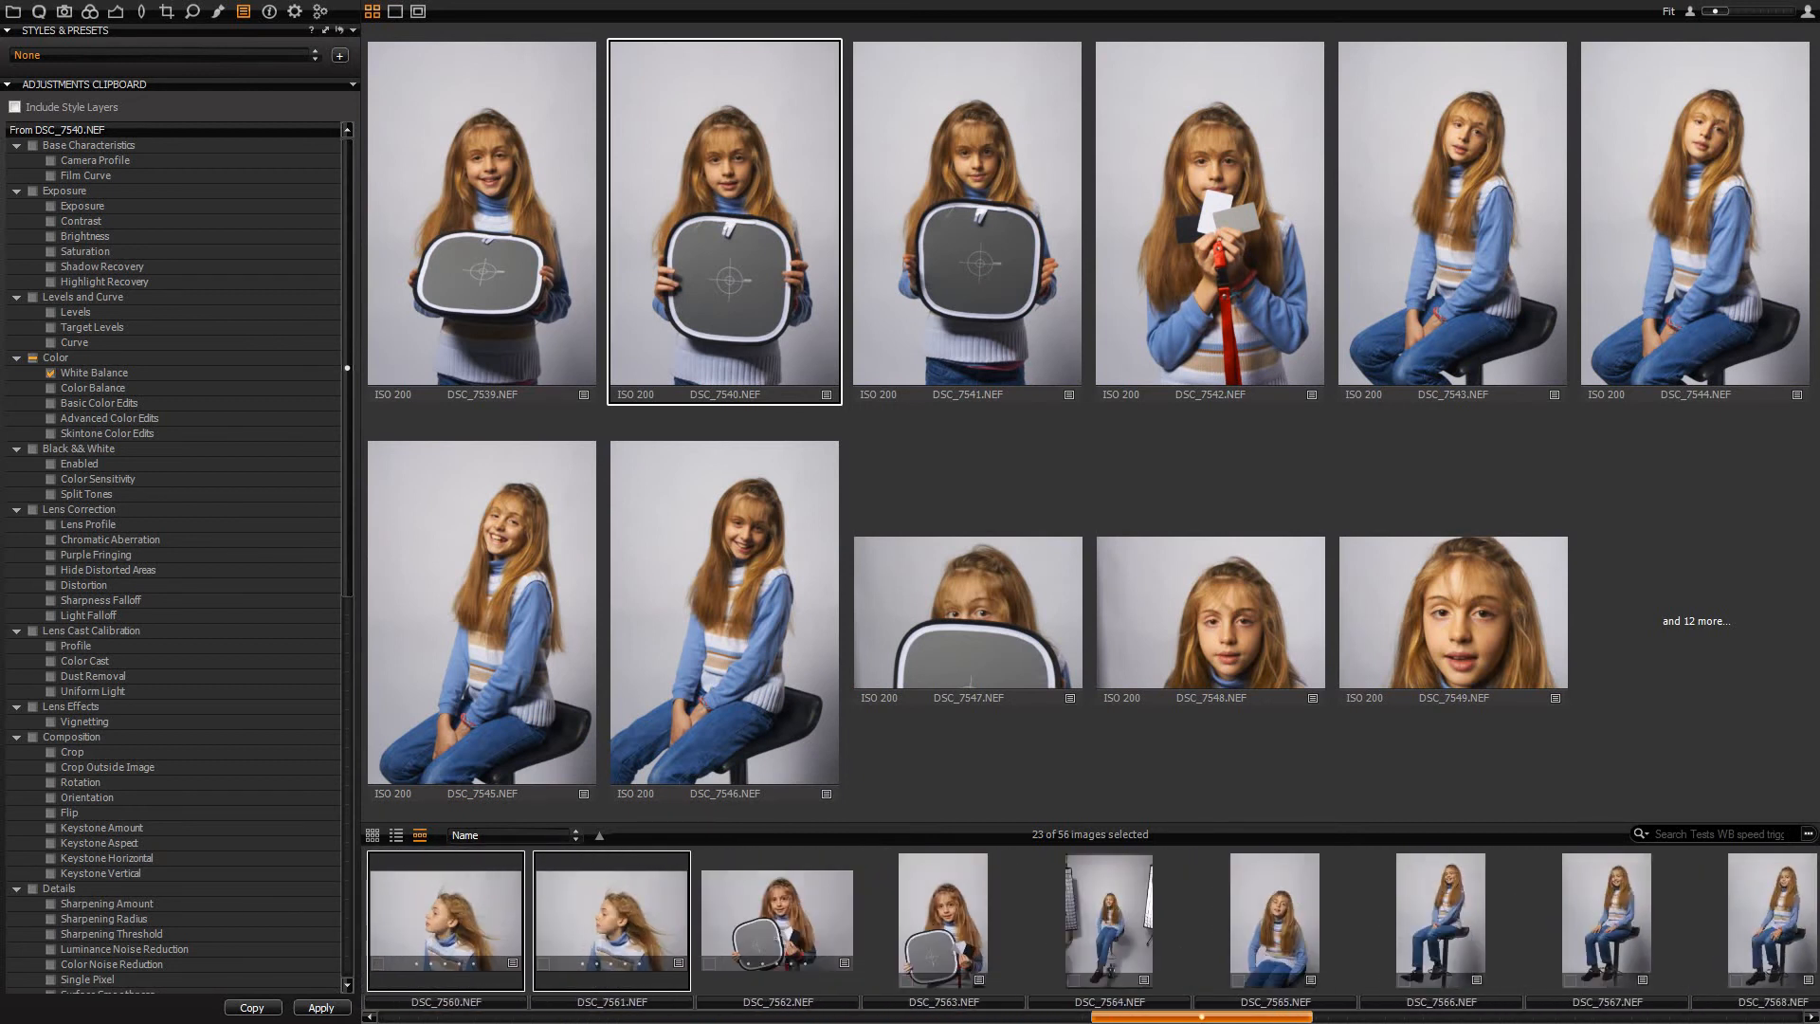
click(779, 912)
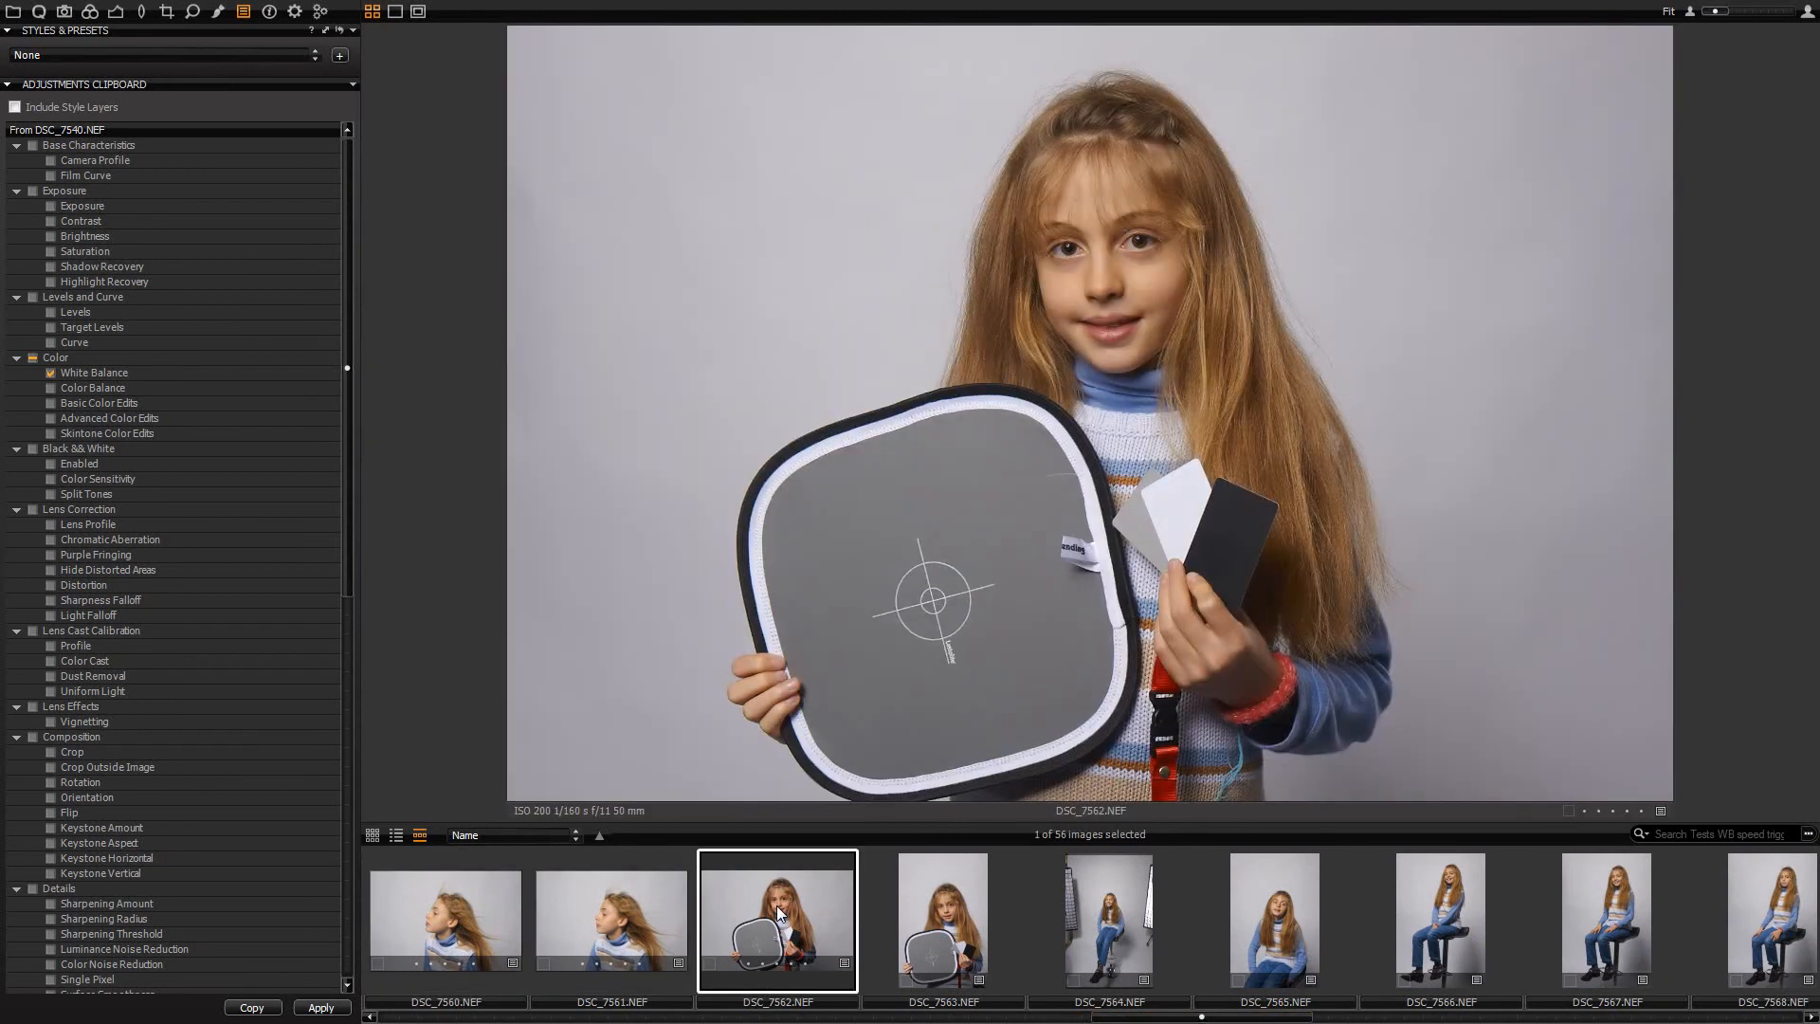
drag(1160, 1017, 1303, 1016)
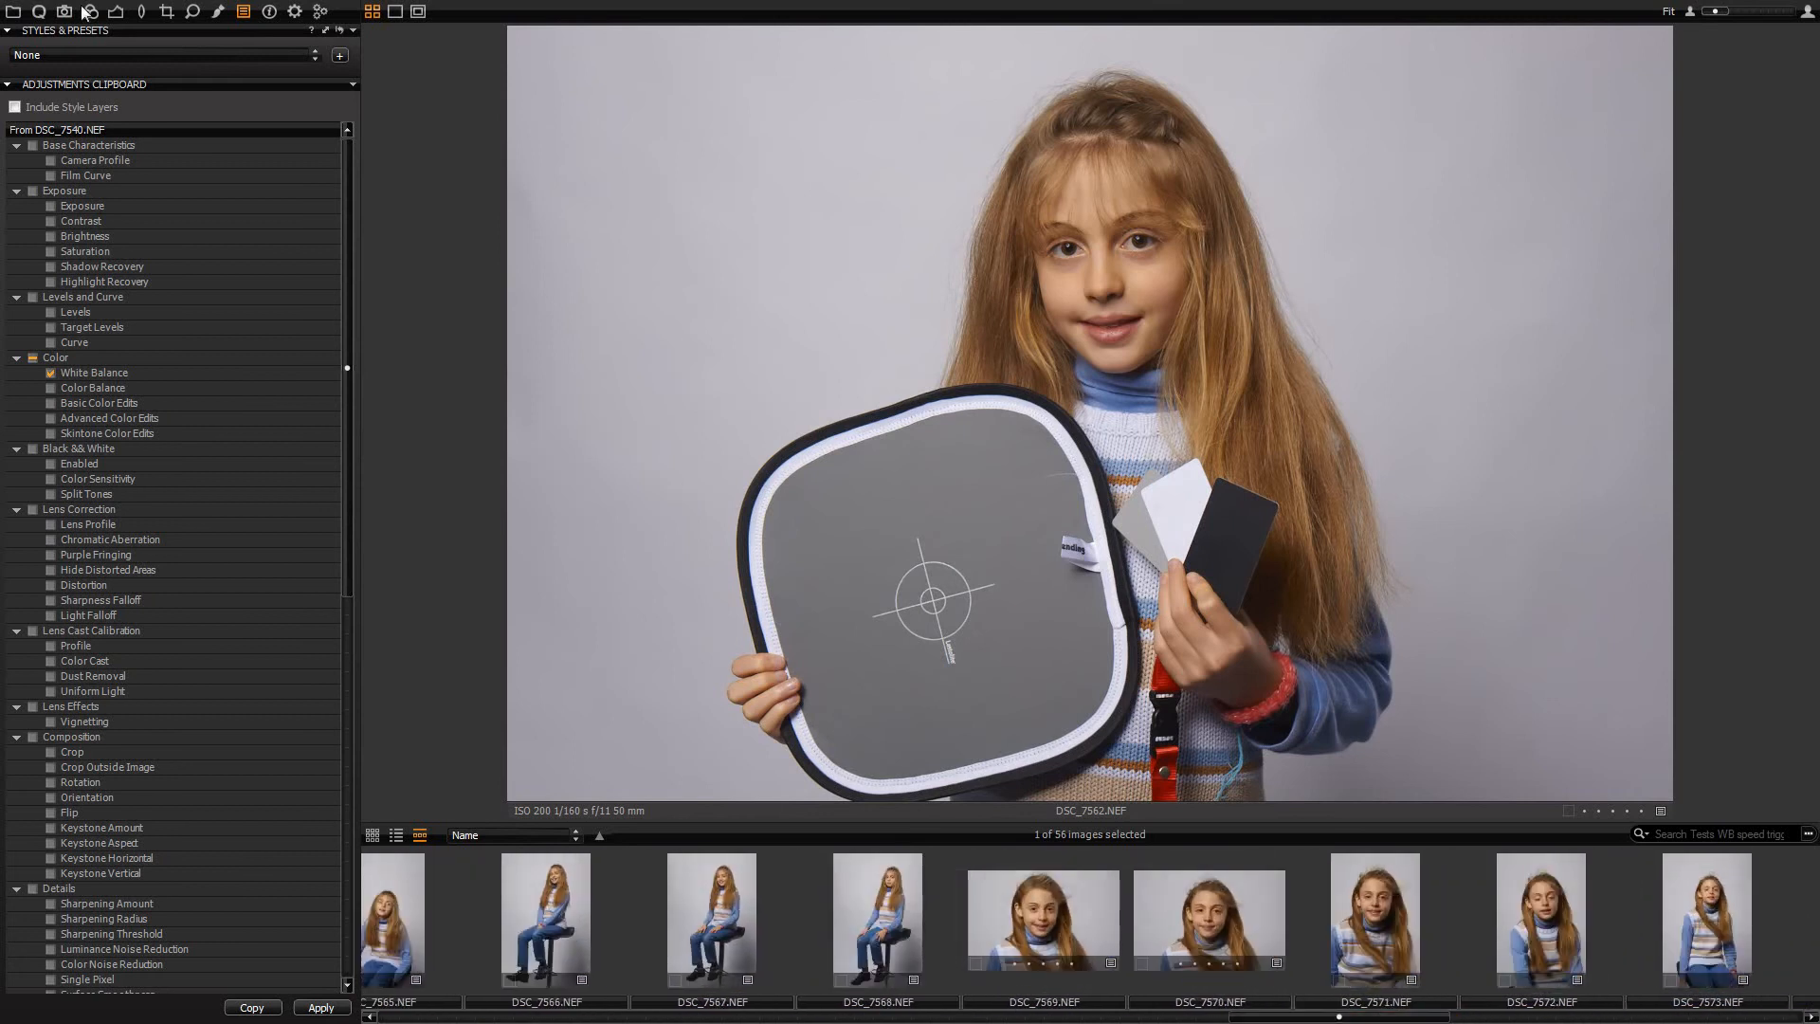
click(38, 13)
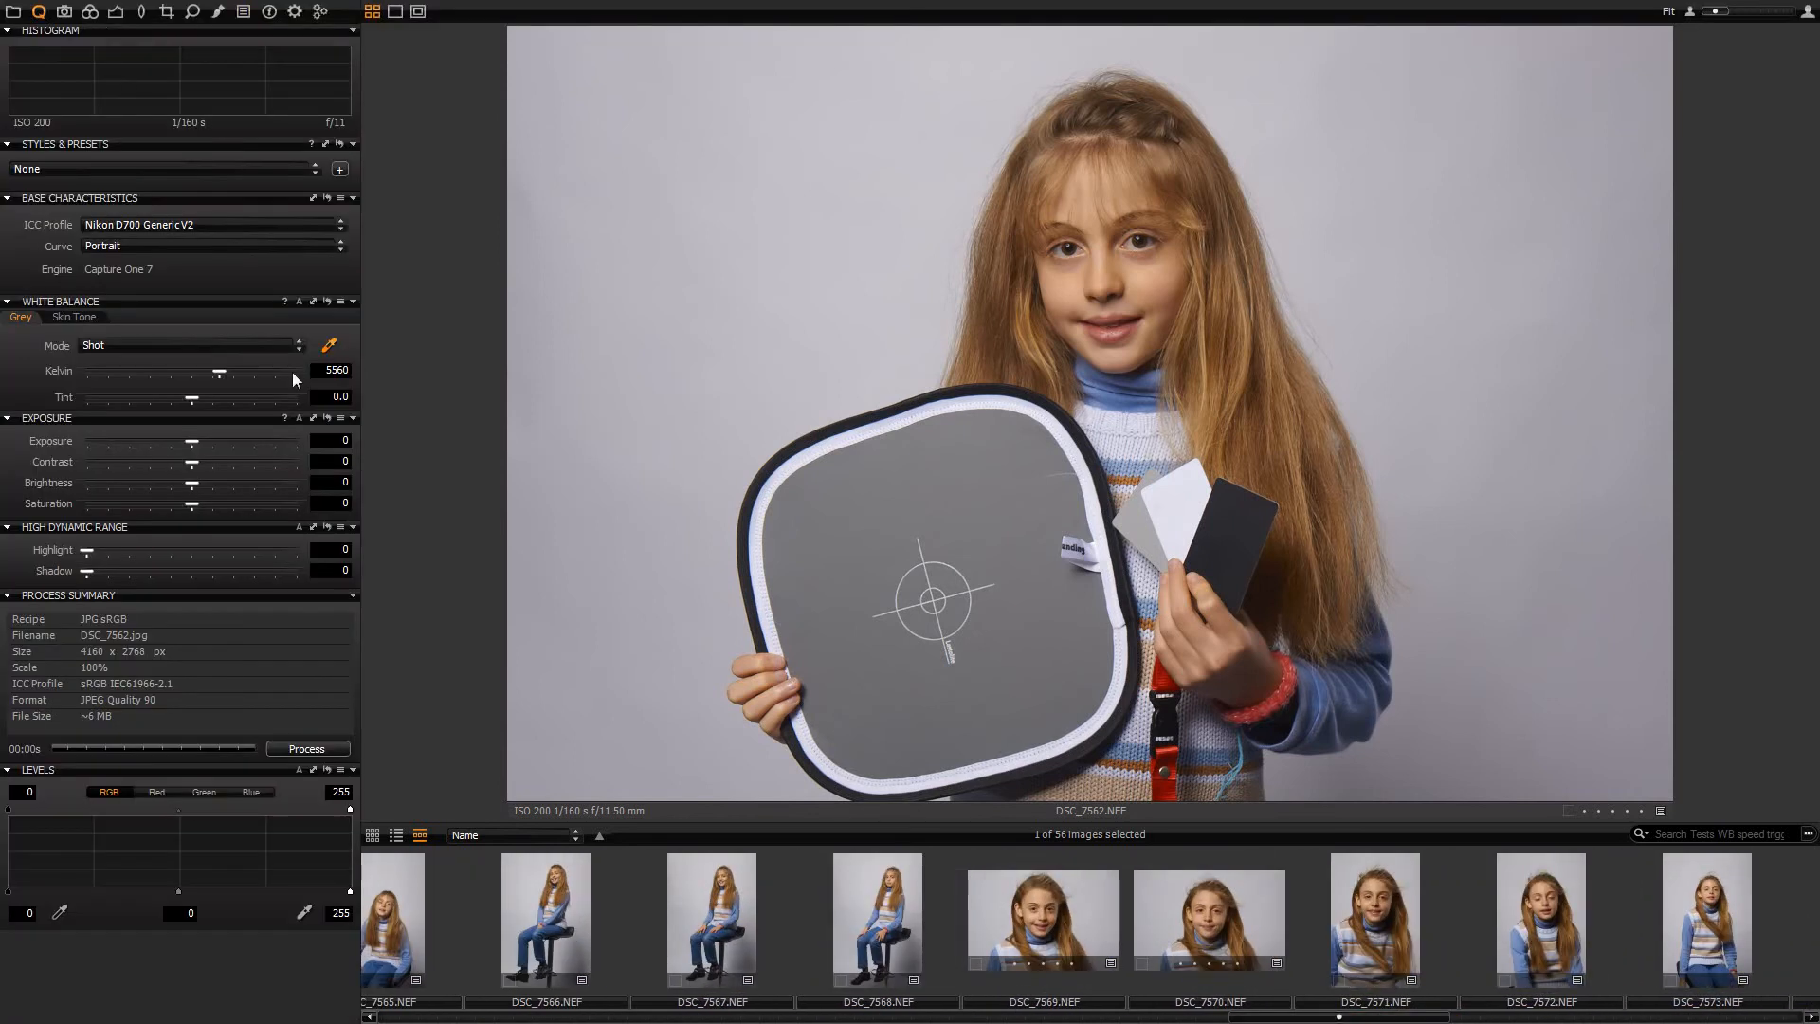
click(978, 481)
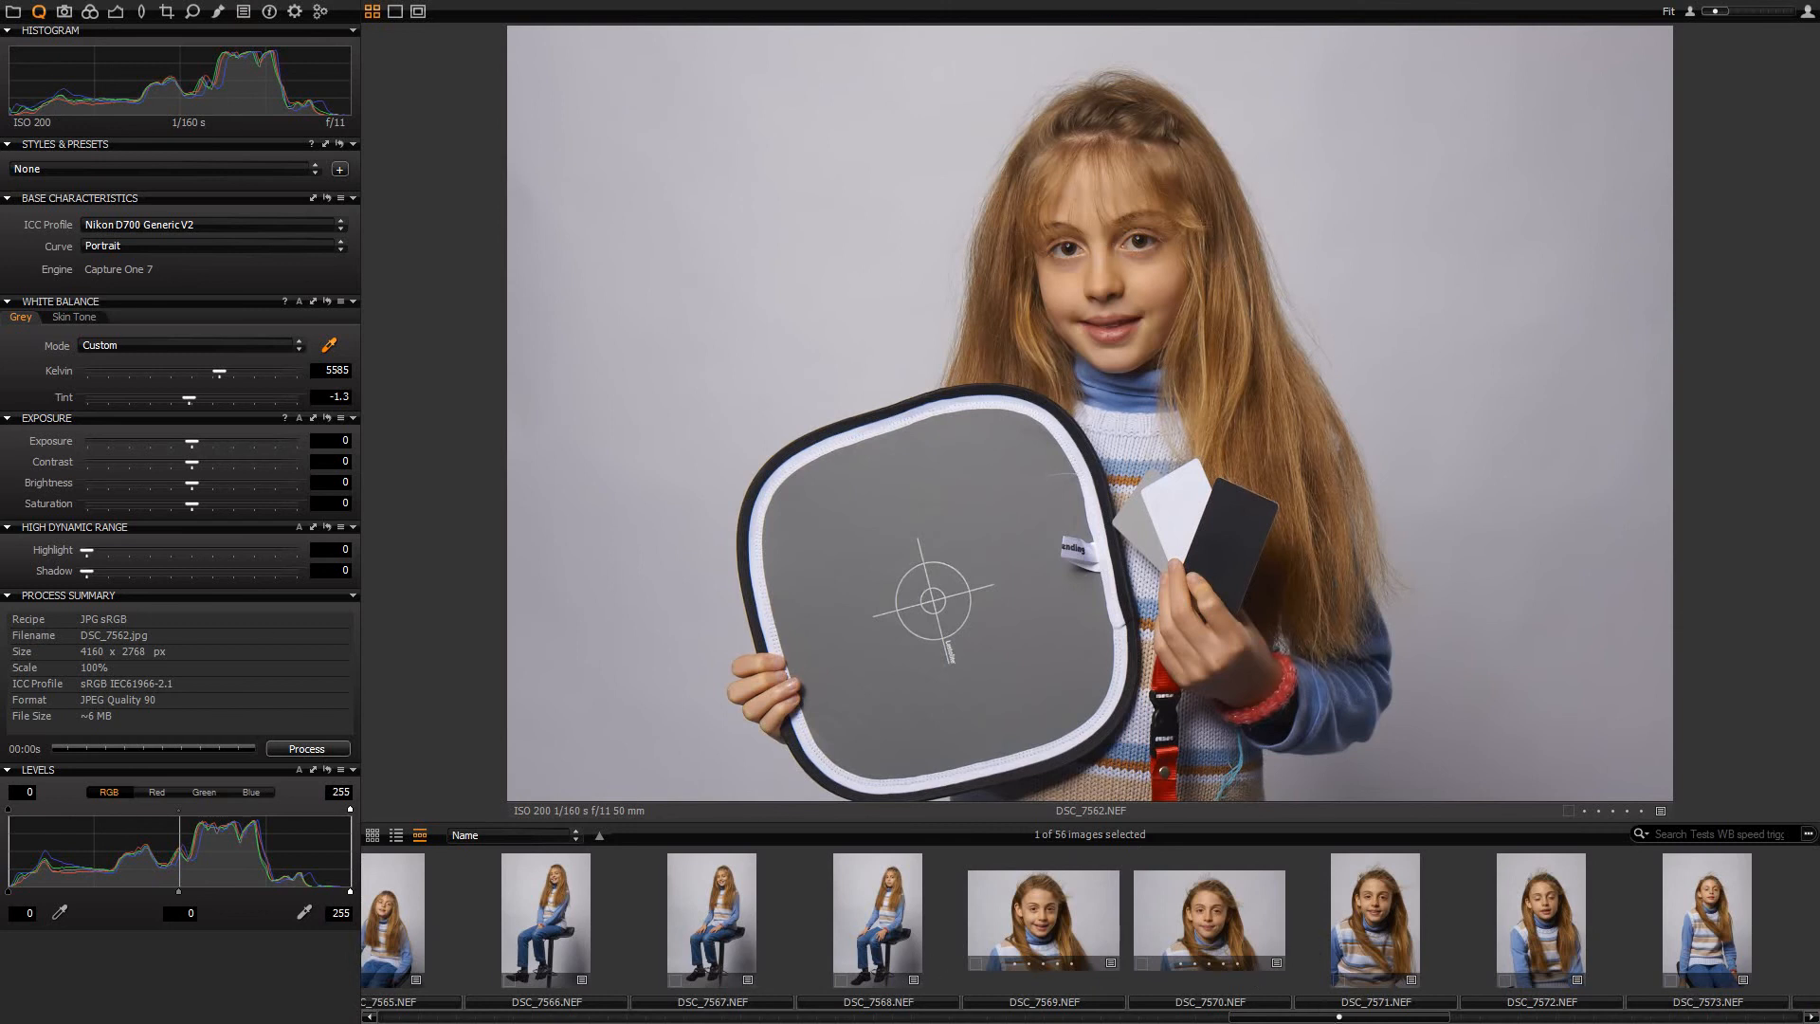
- Browse the images following DSC_7562.NEF to find where the series needing its white balance ends
drag(1338, 1016, 1196, 1015)
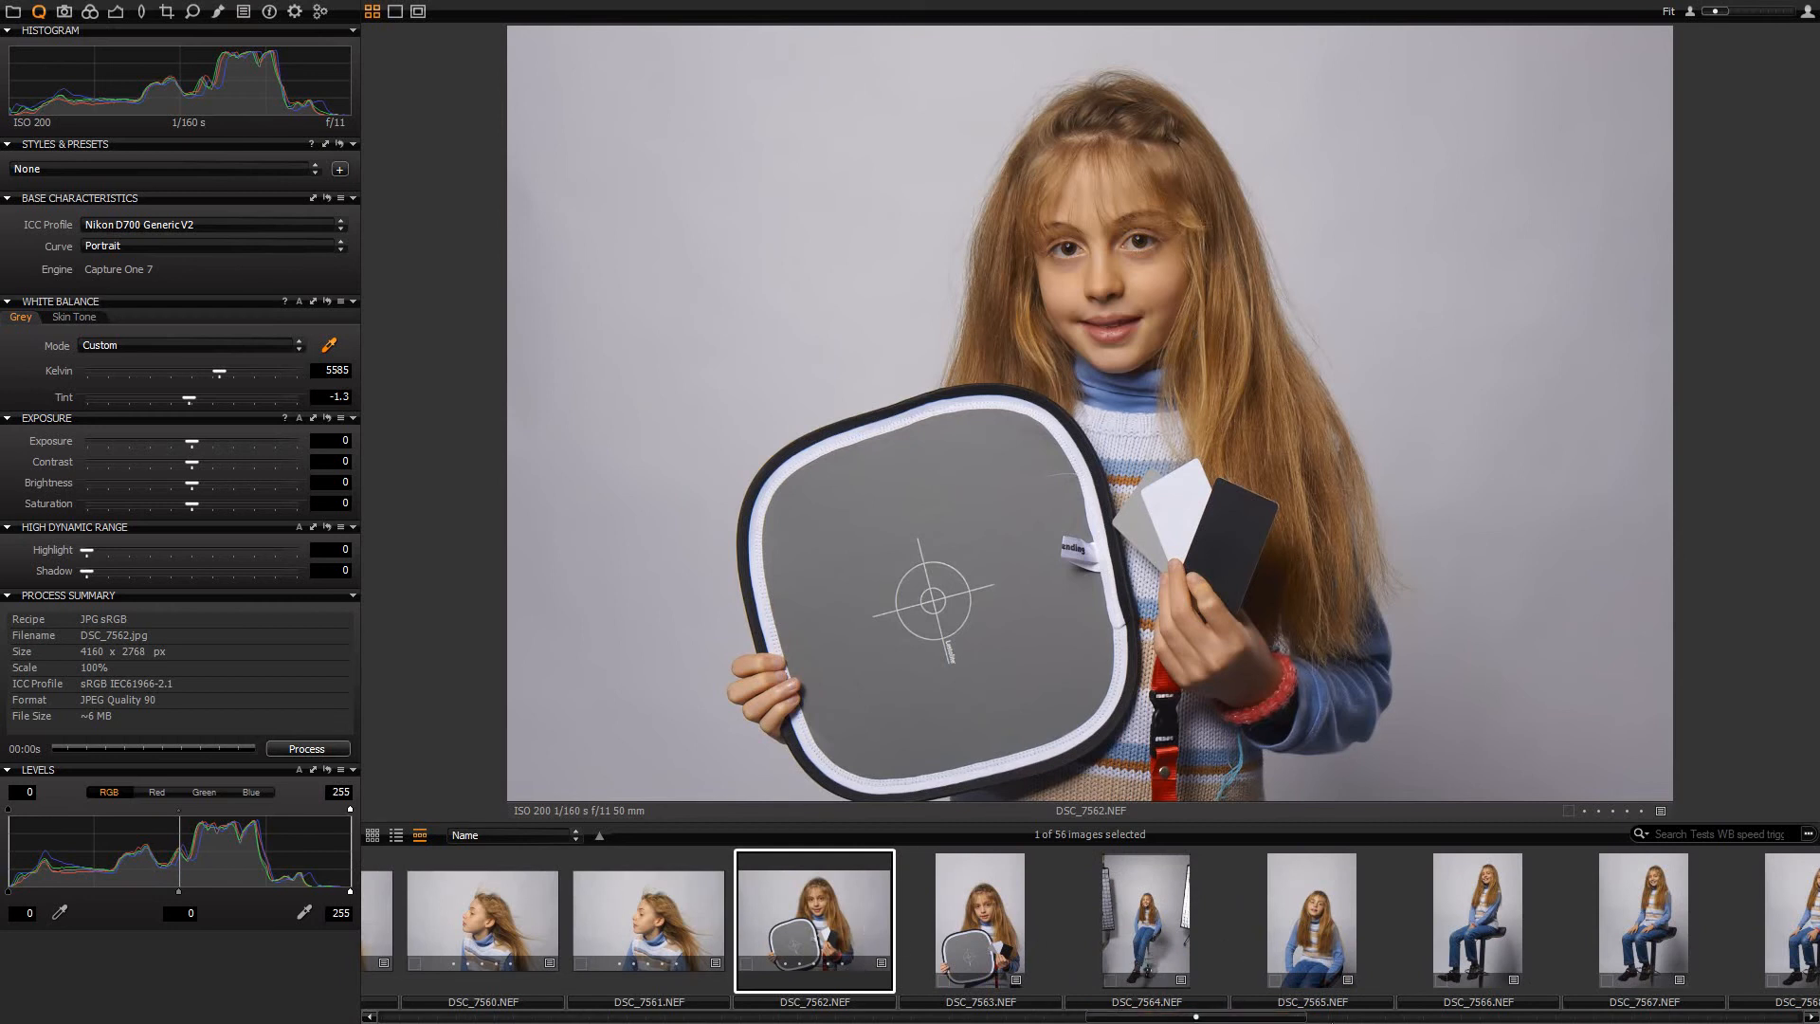
drag(1236, 1017, 1806, 1017)
click(1777, 918)
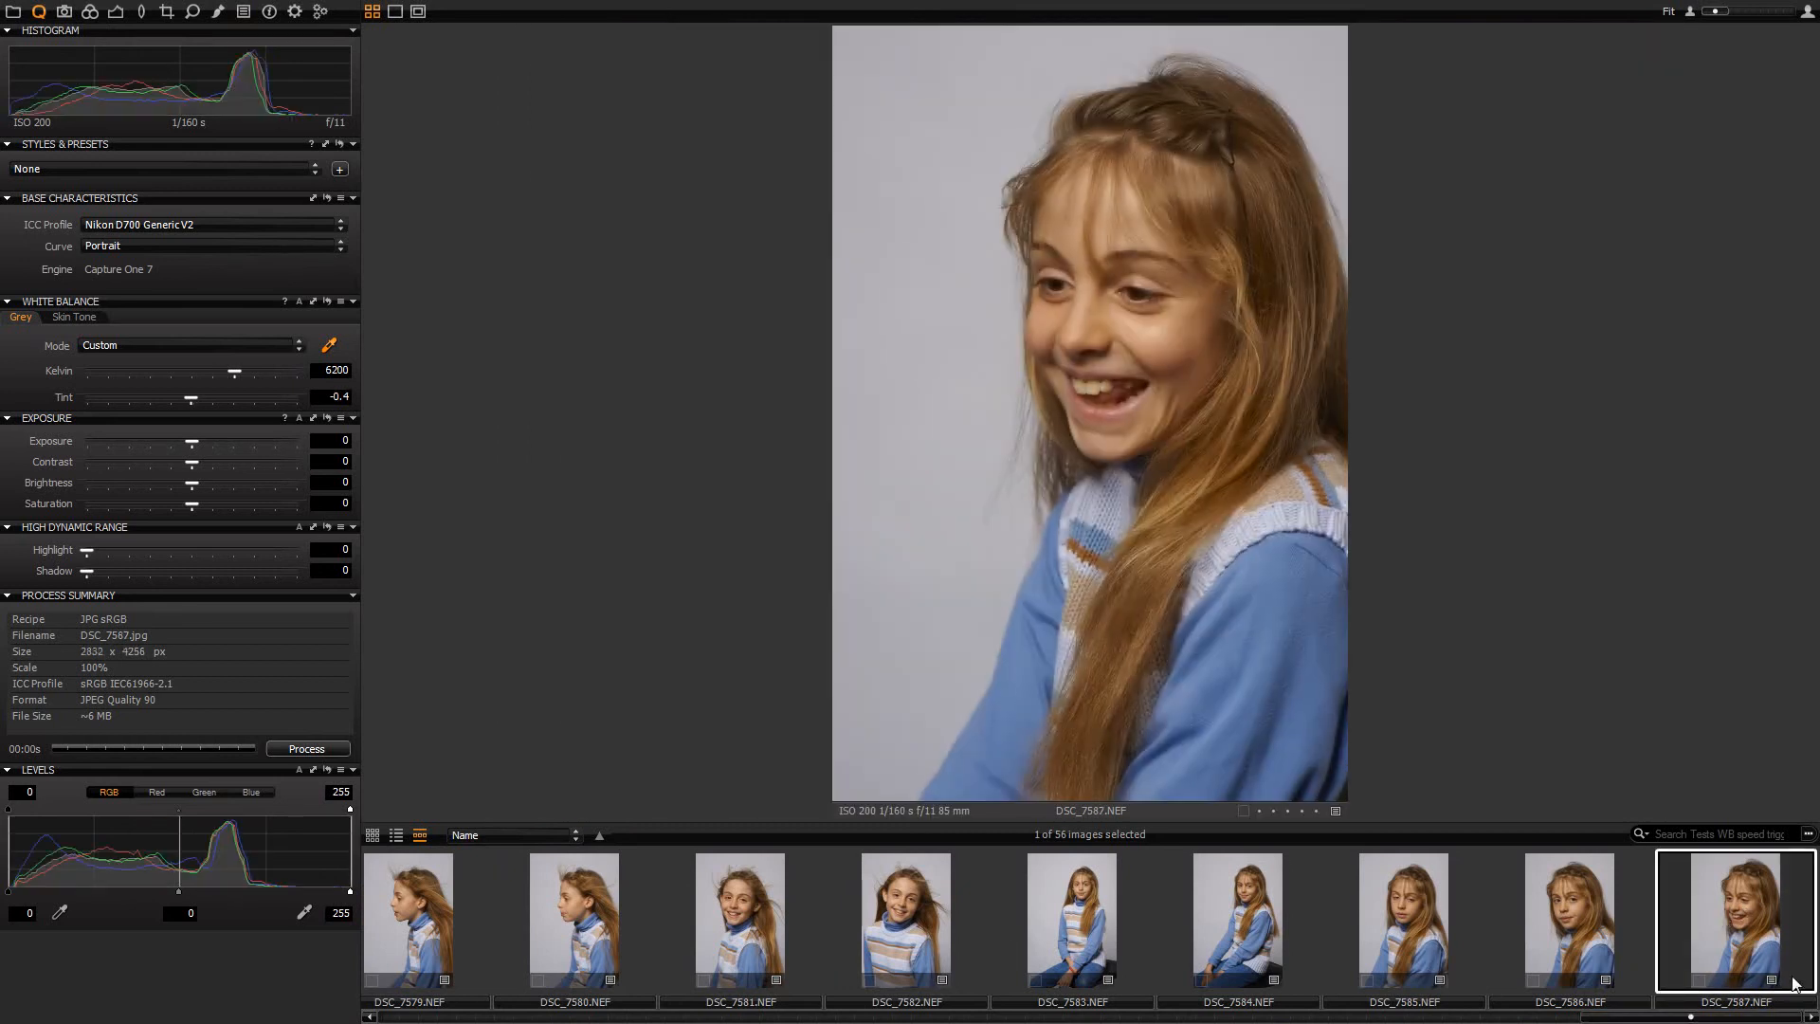
scroll(1623, 938, left, 2)
scroll(1090, 920, left, 8)
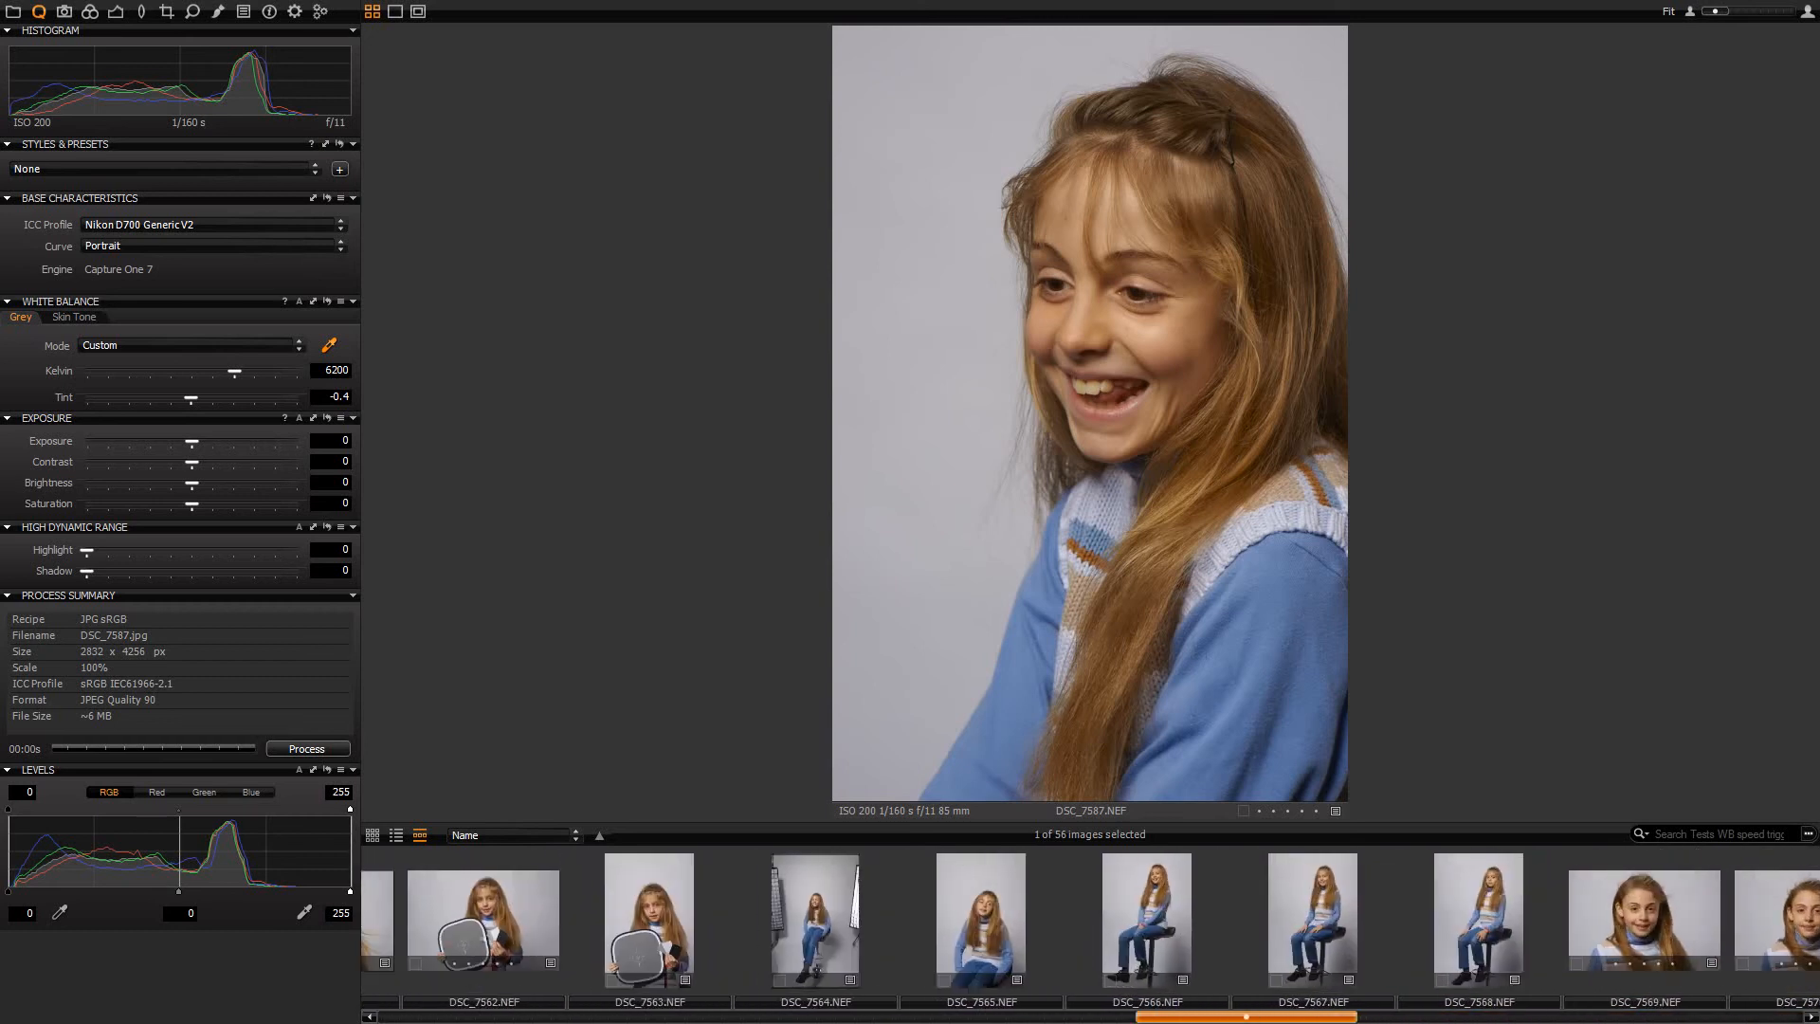
scroll(1390, 931, right, 3)
click(1278, 906)
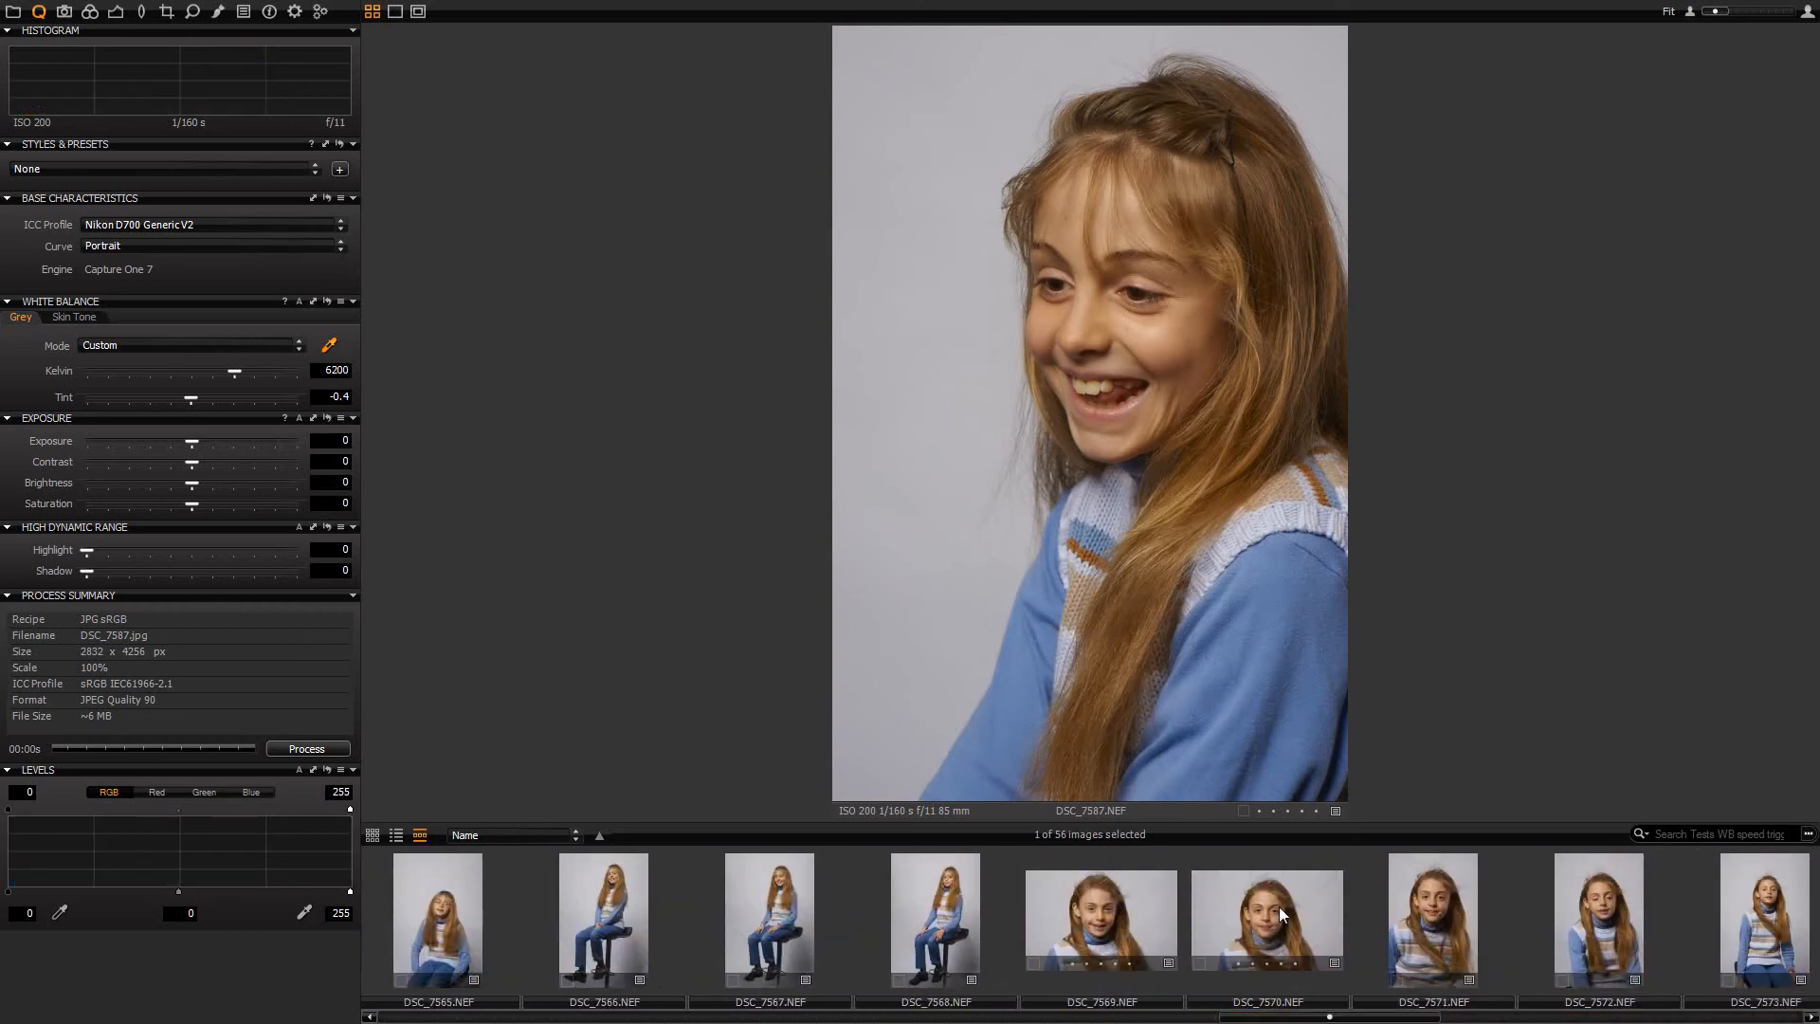
click(1090, 918)
- Select DSC_7562.NEF through DSC_7568.NEF and resample the white balance from the grey card in DSC_7562.NEF
click(905, 906)
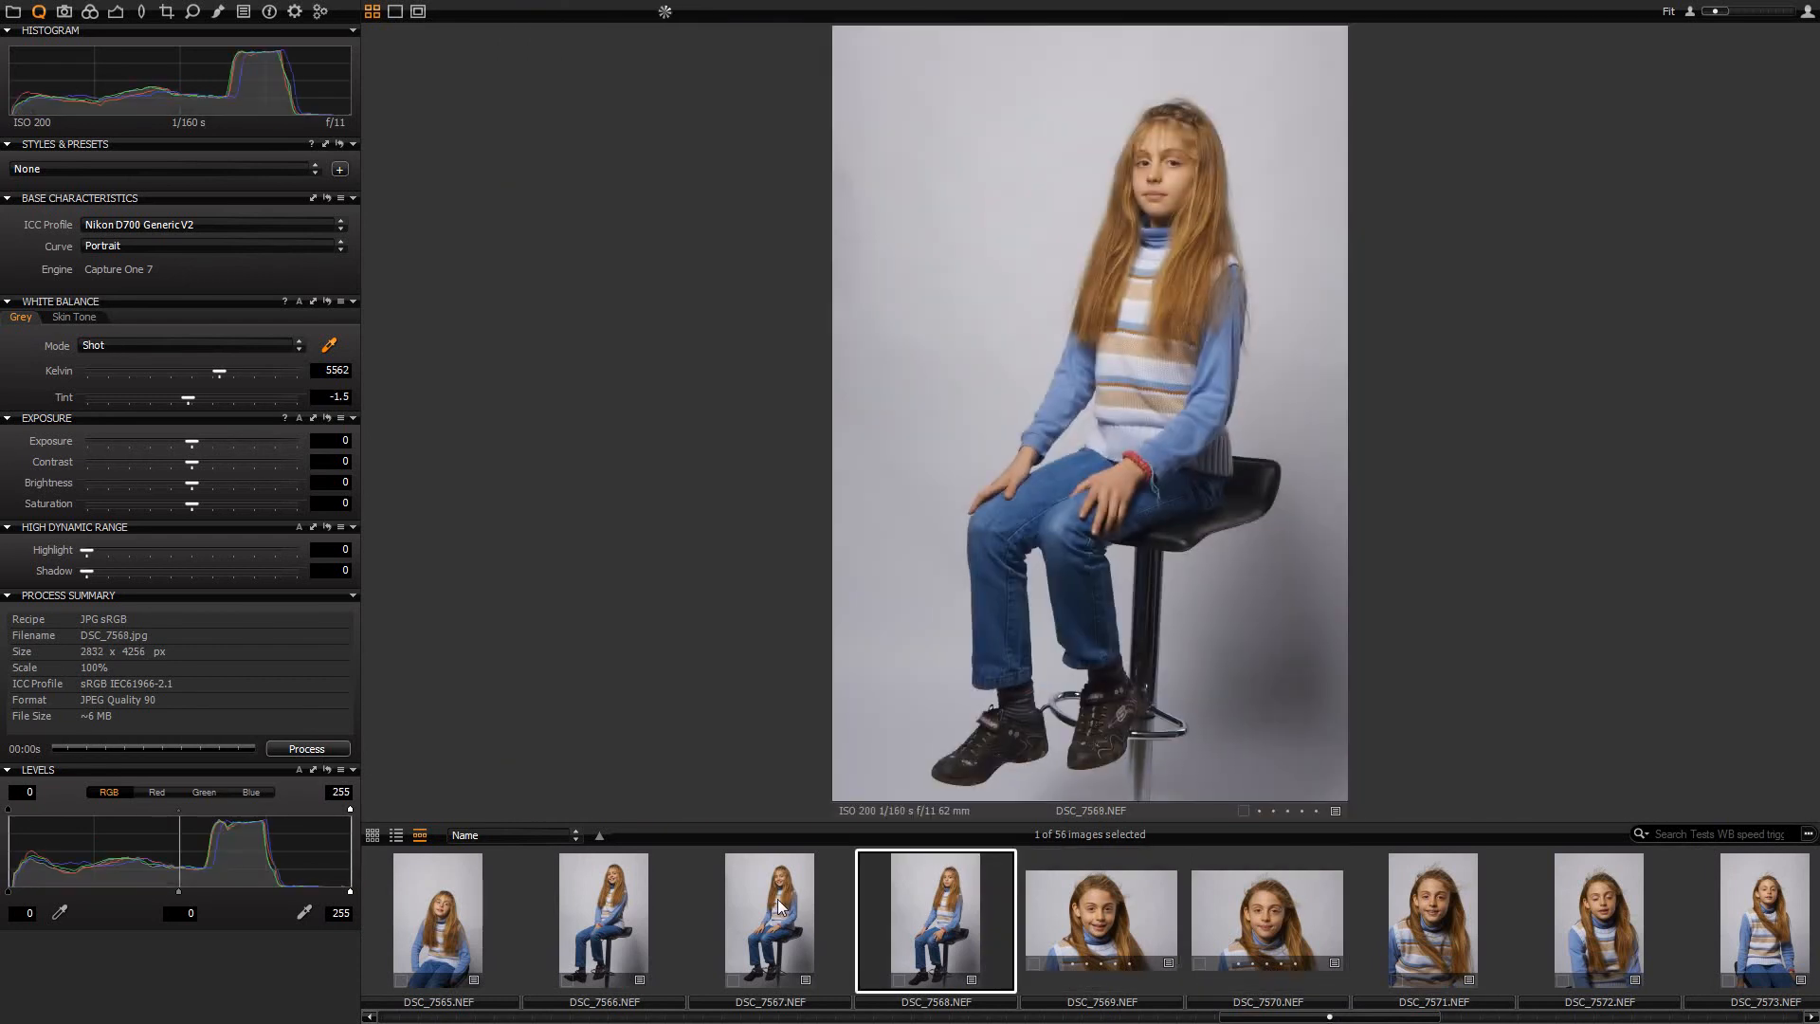
drag(1276, 1019, 1115, 1019)
click(1014, 927)
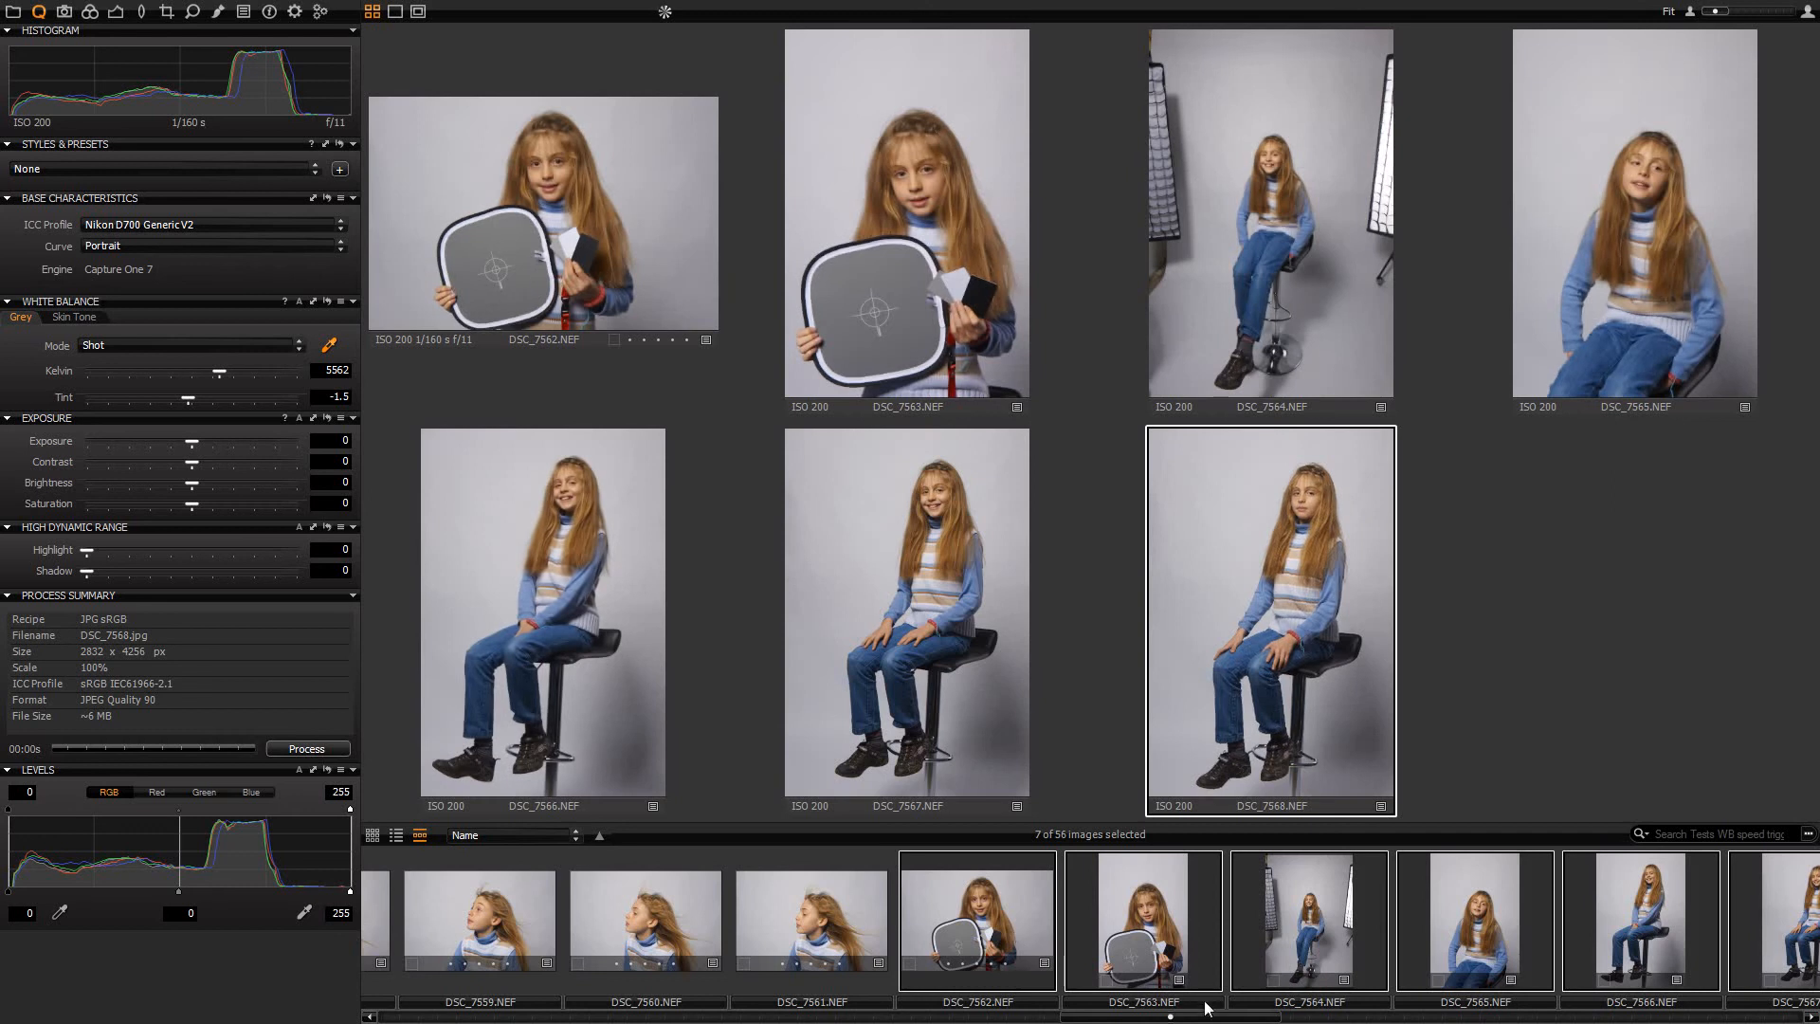
drag(1180, 1019, 1264, 1019)
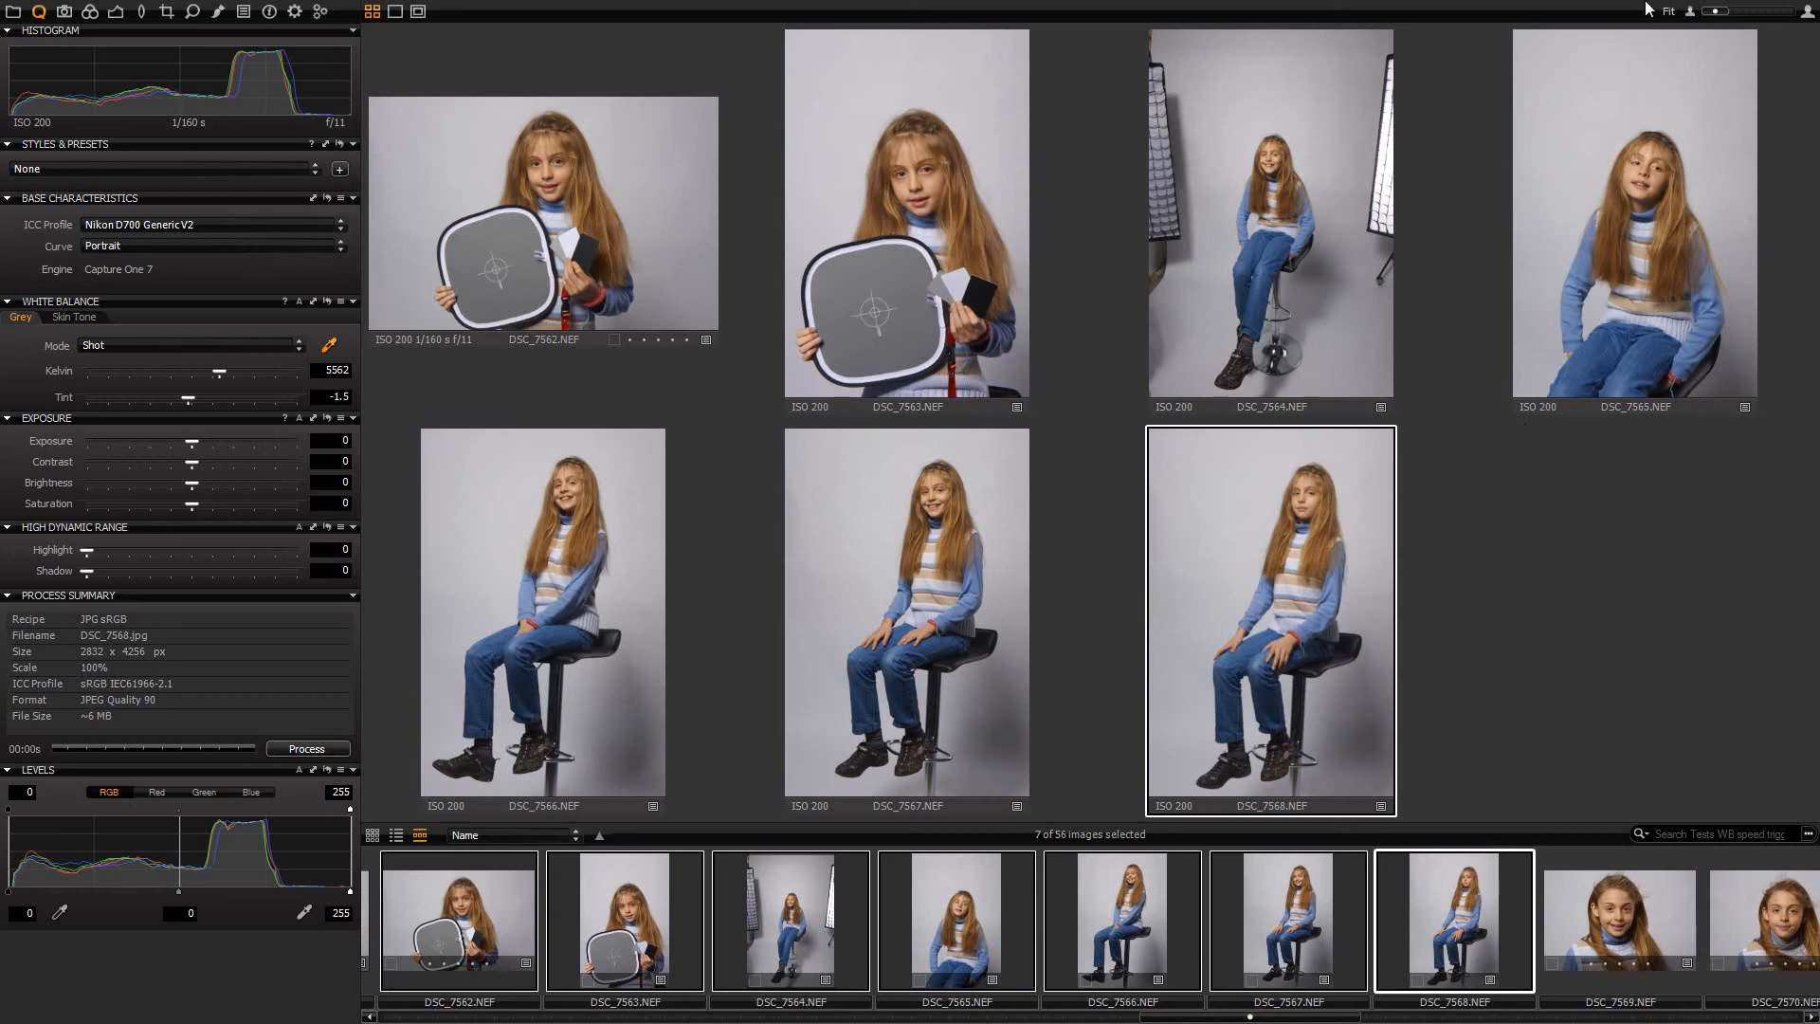
mouse_move(1721, 33)
click(493, 233)
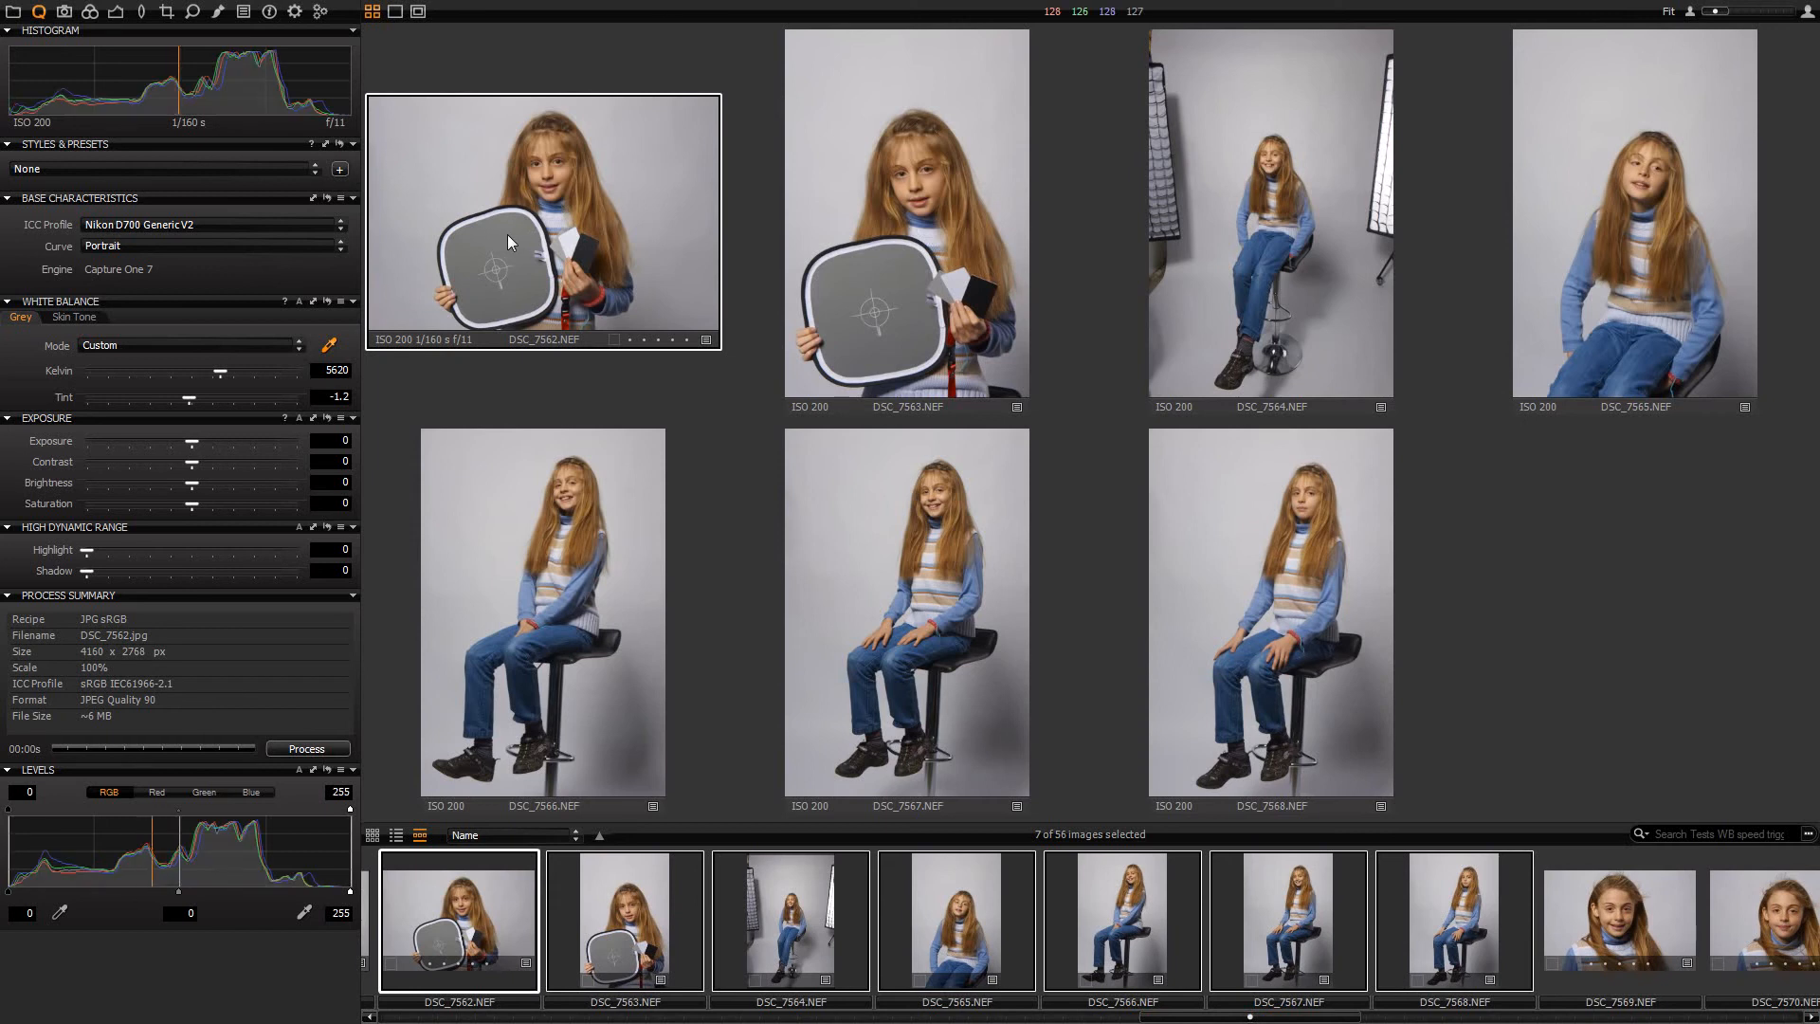
- Refine the custom white balance of DSC_7562.NEF with further samples from its grey card
click(508, 235)
click(459, 253)
click(462, 241)
click(388, 236)
- Copy the adjustments of DSC_7562.NEF, keep only White Balance enabled, and apply it to all selected images
mouse_move(1052, 11)
click(243, 12)
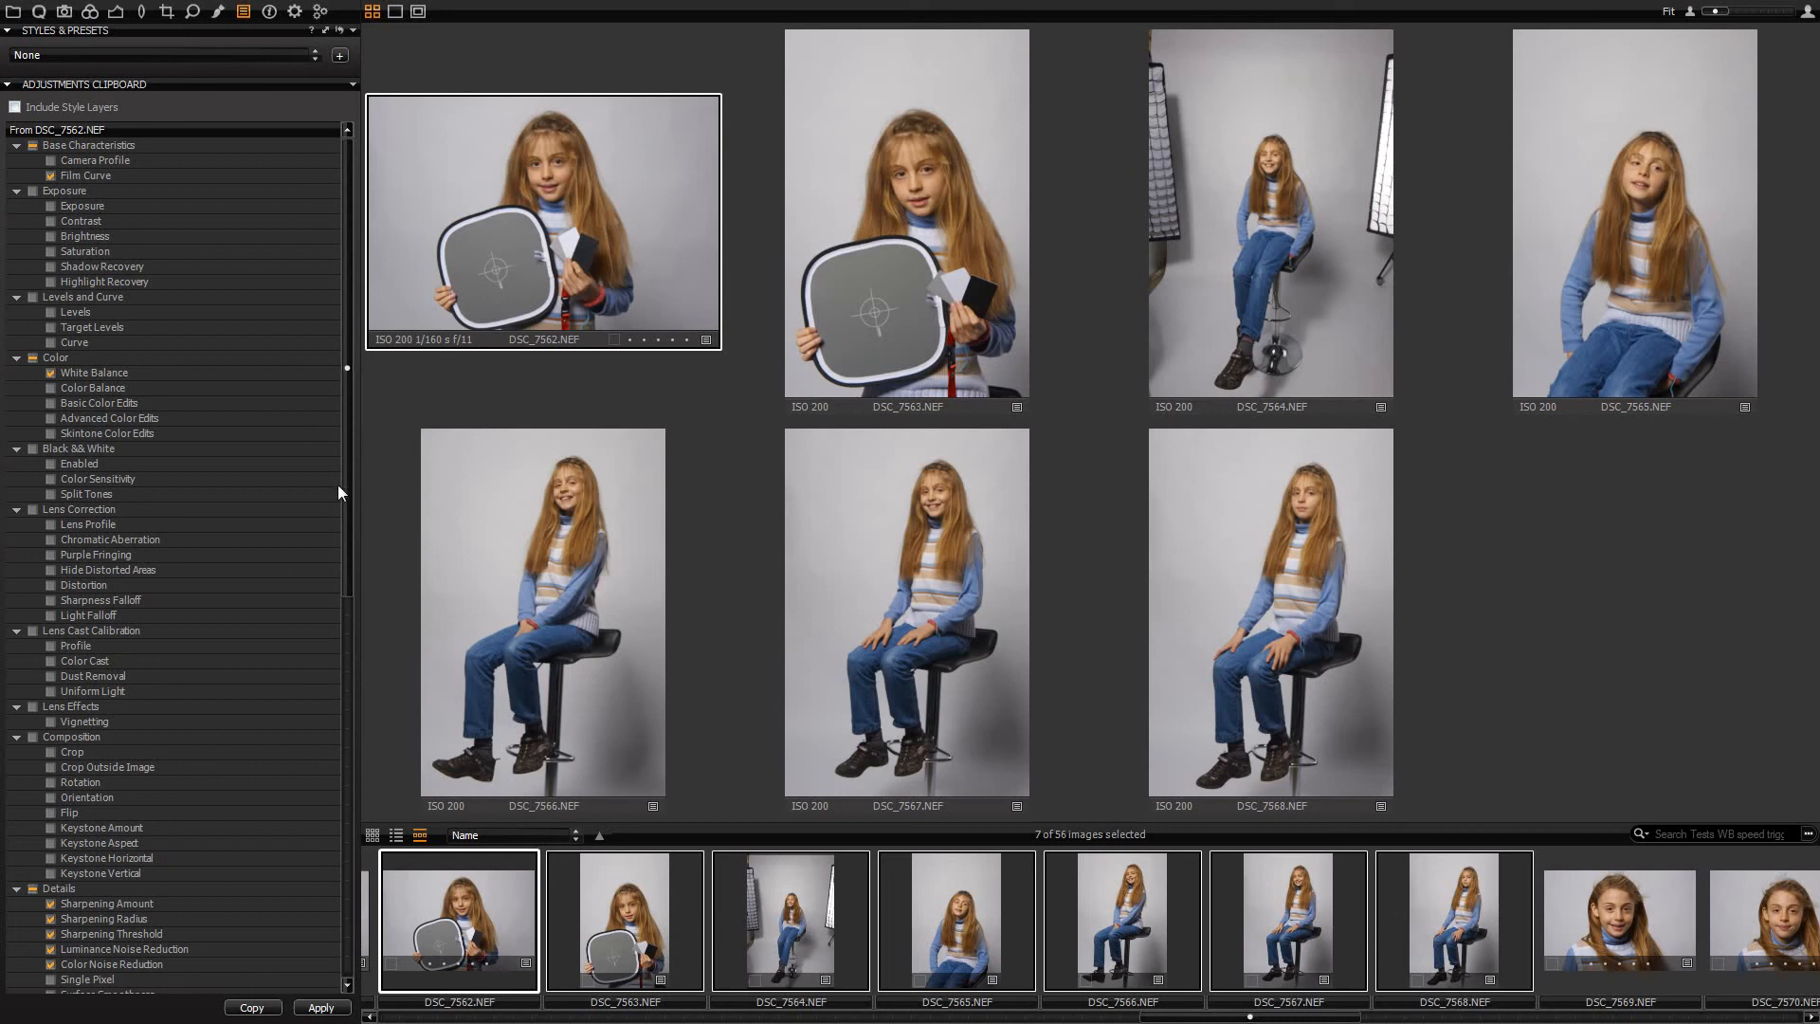
drag(348, 440, 360, 597)
click(33, 570)
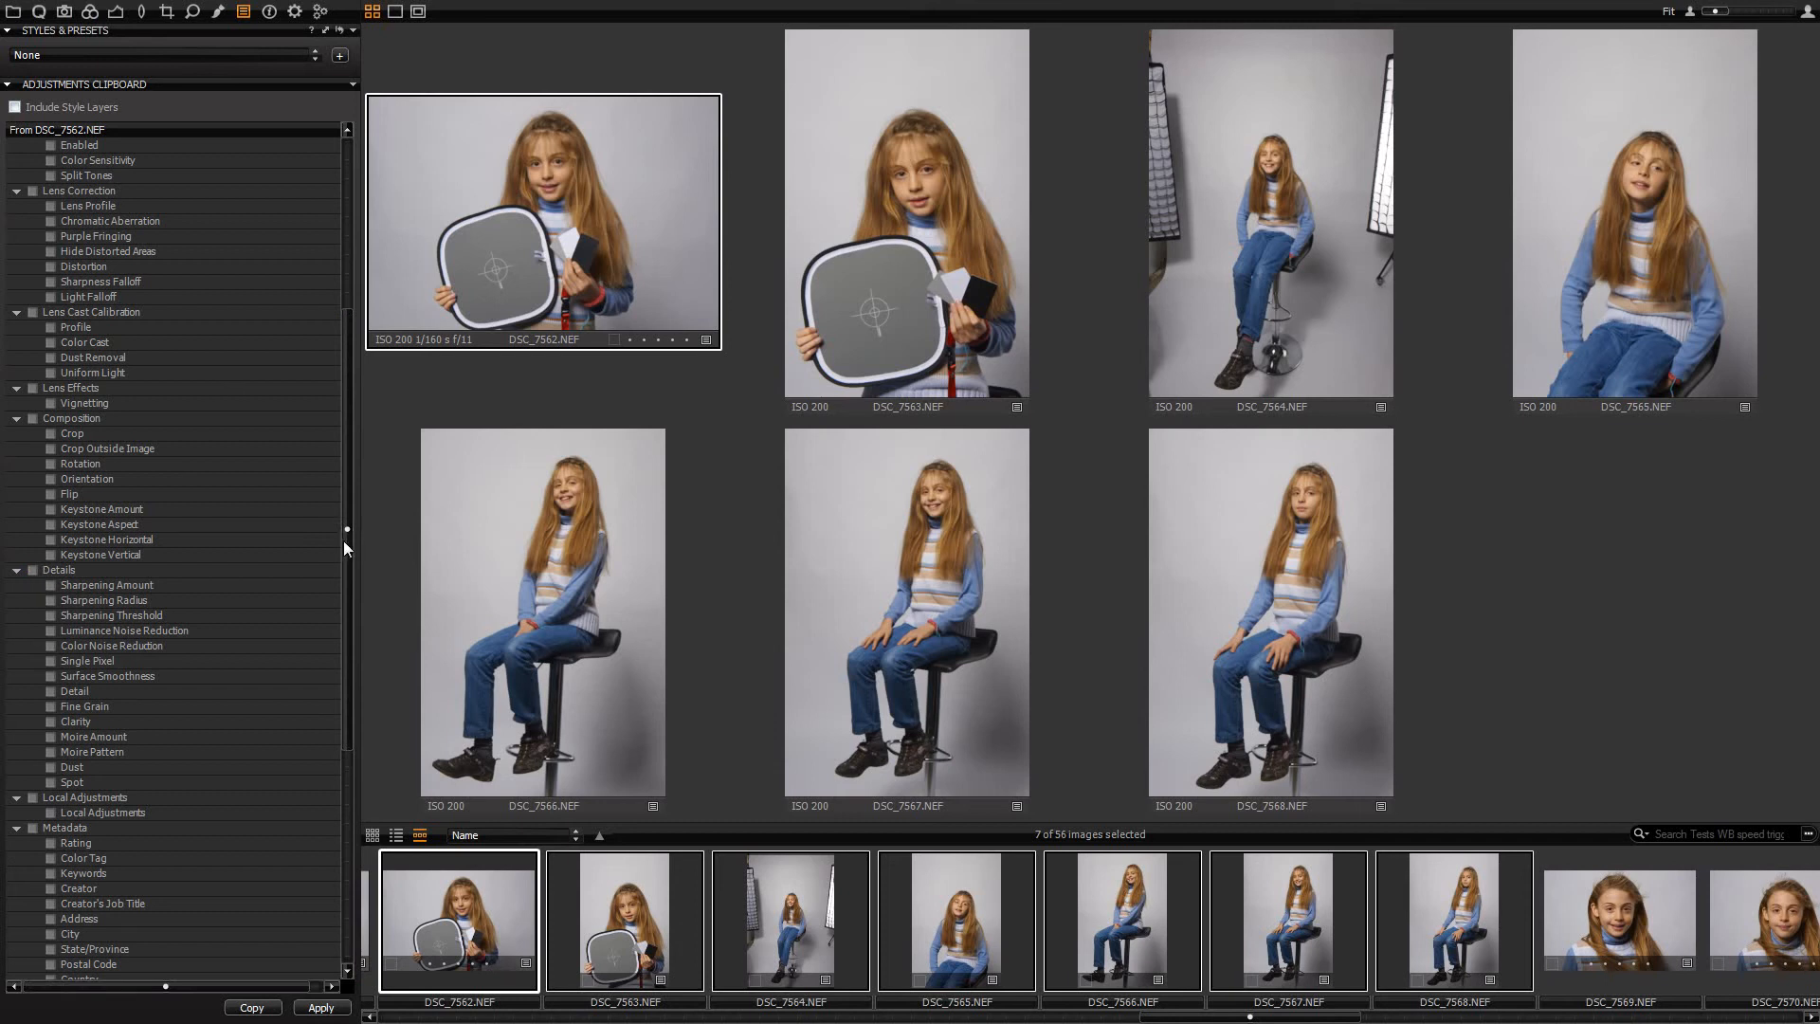
drag(343, 540, 338, 227)
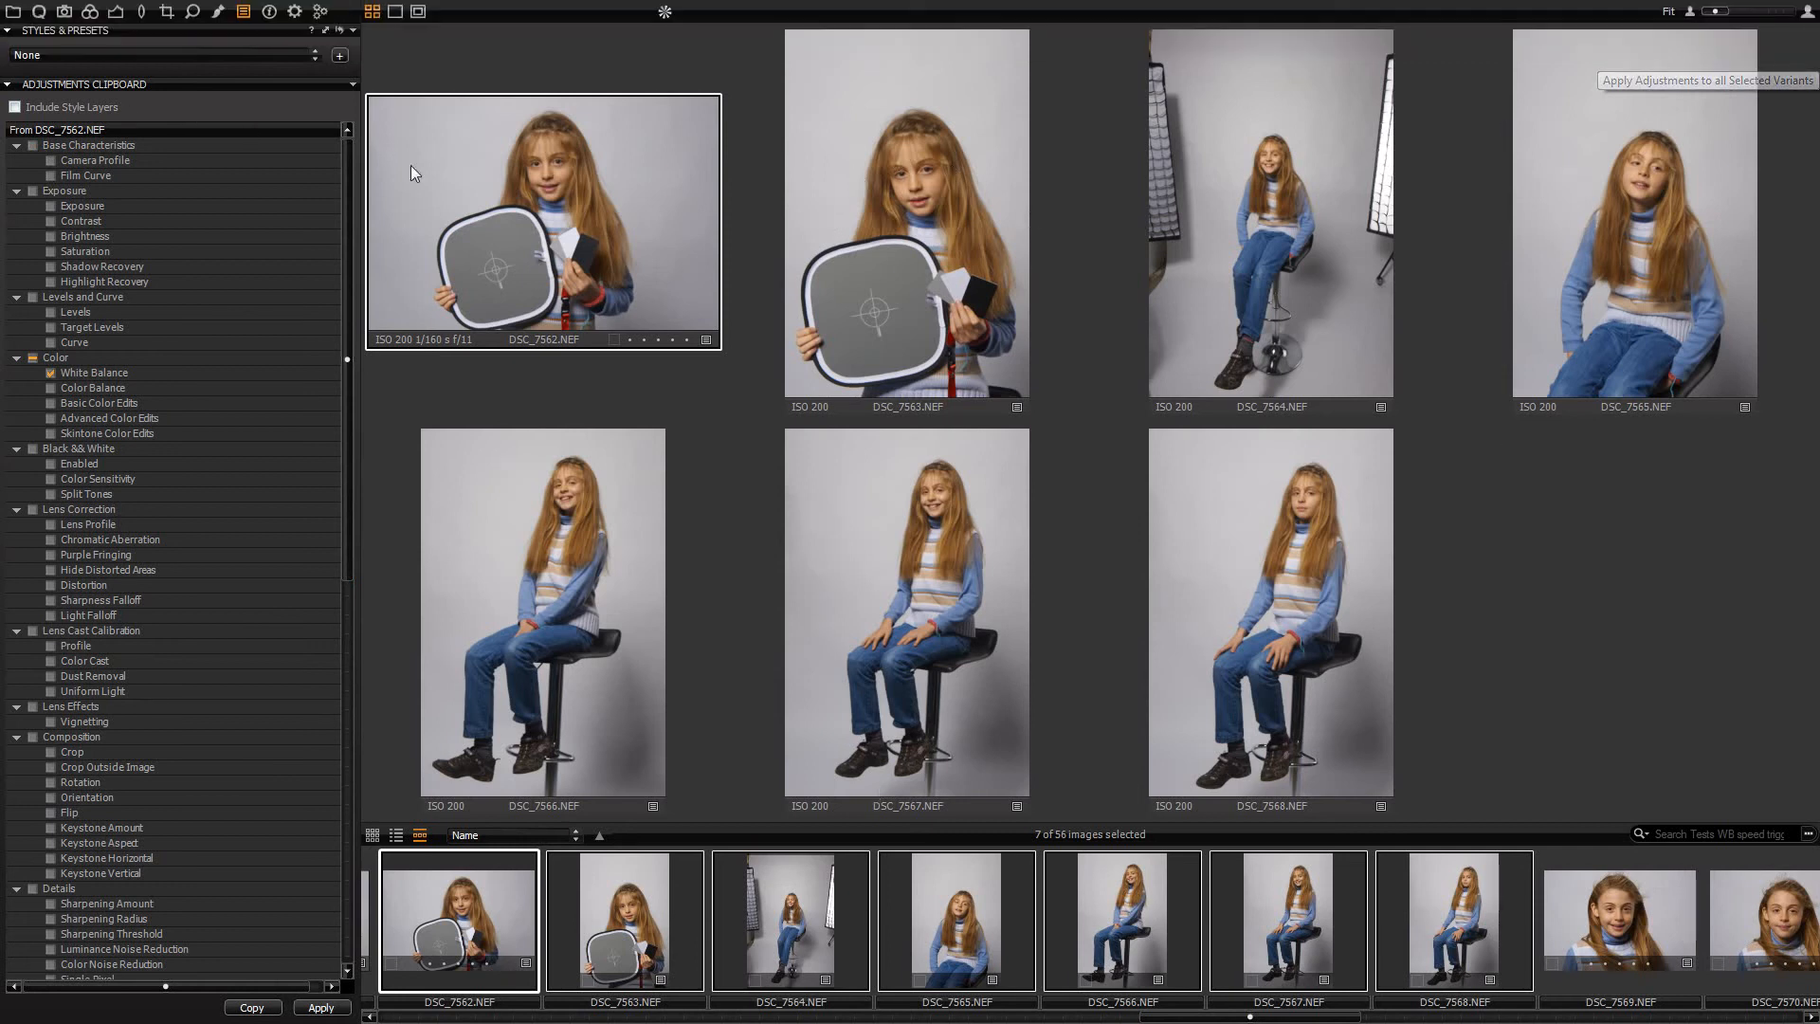
- Compare the white balance of DSC_7563.NEF, DSC_7564.NEF and DSC_7568.NEF with that of DSC_7562.NEF
click(908, 116)
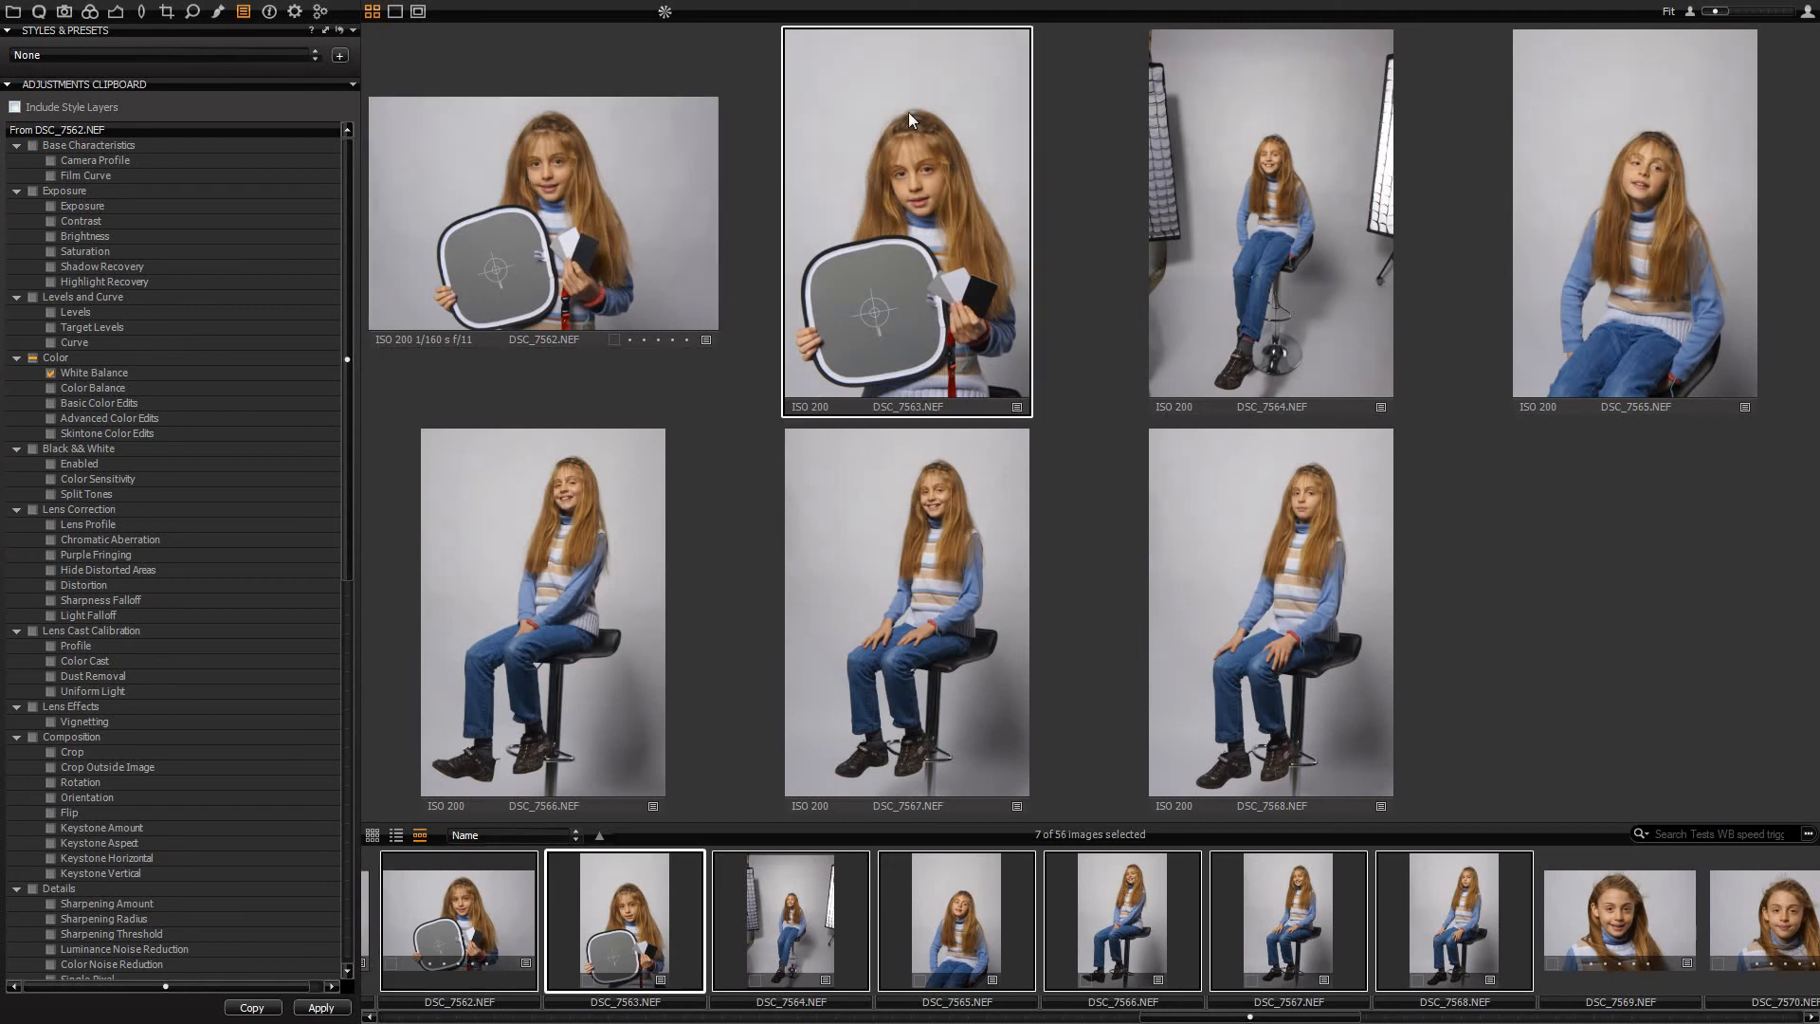
click(38, 12)
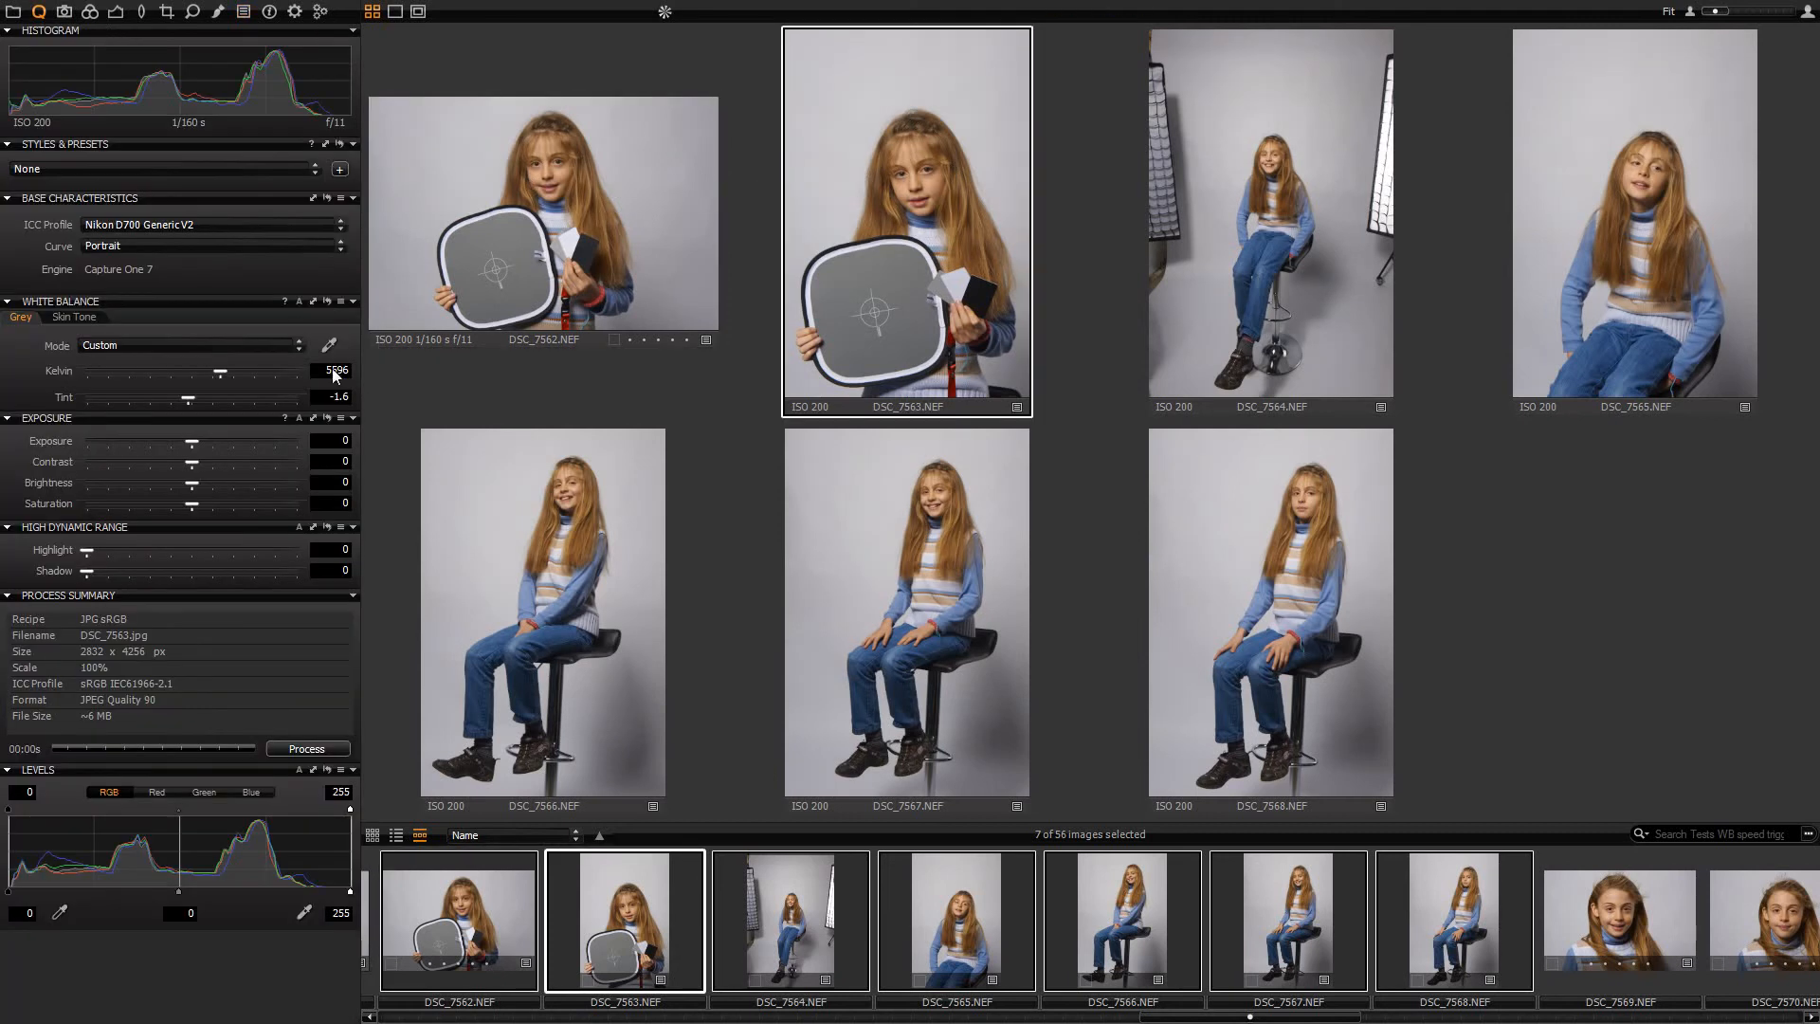
click(539, 237)
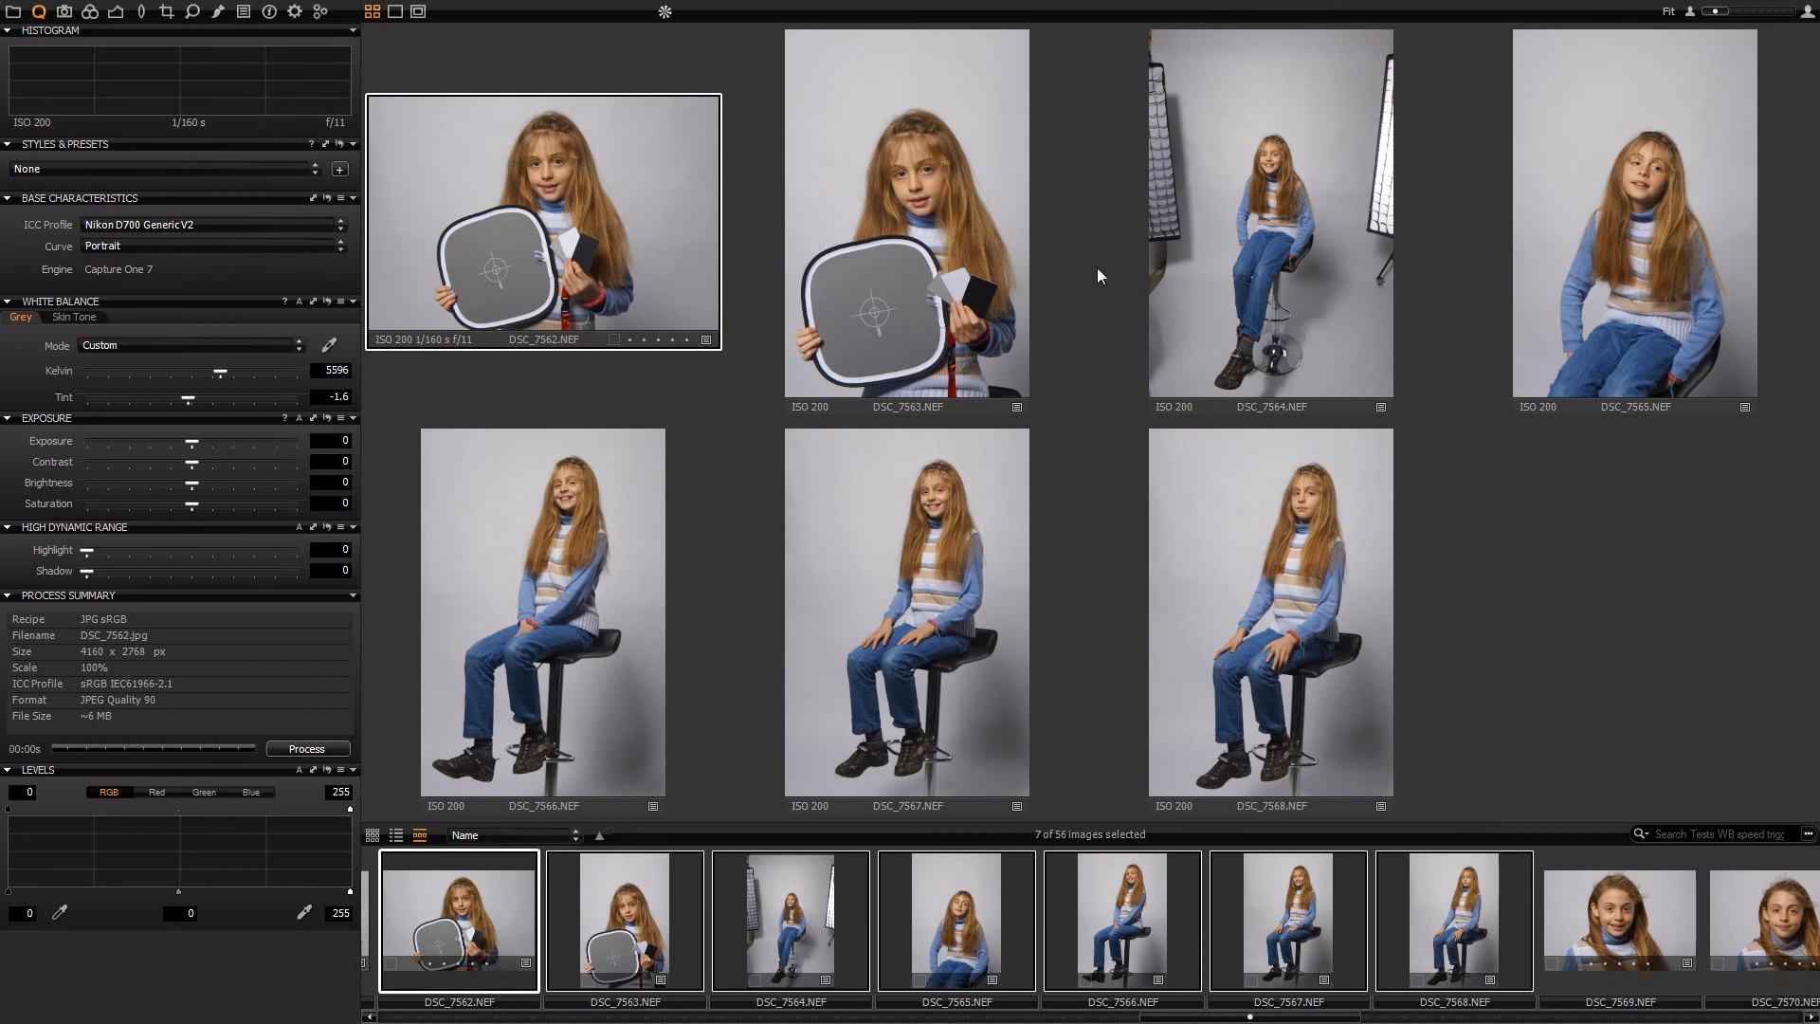
click(1213, 201)
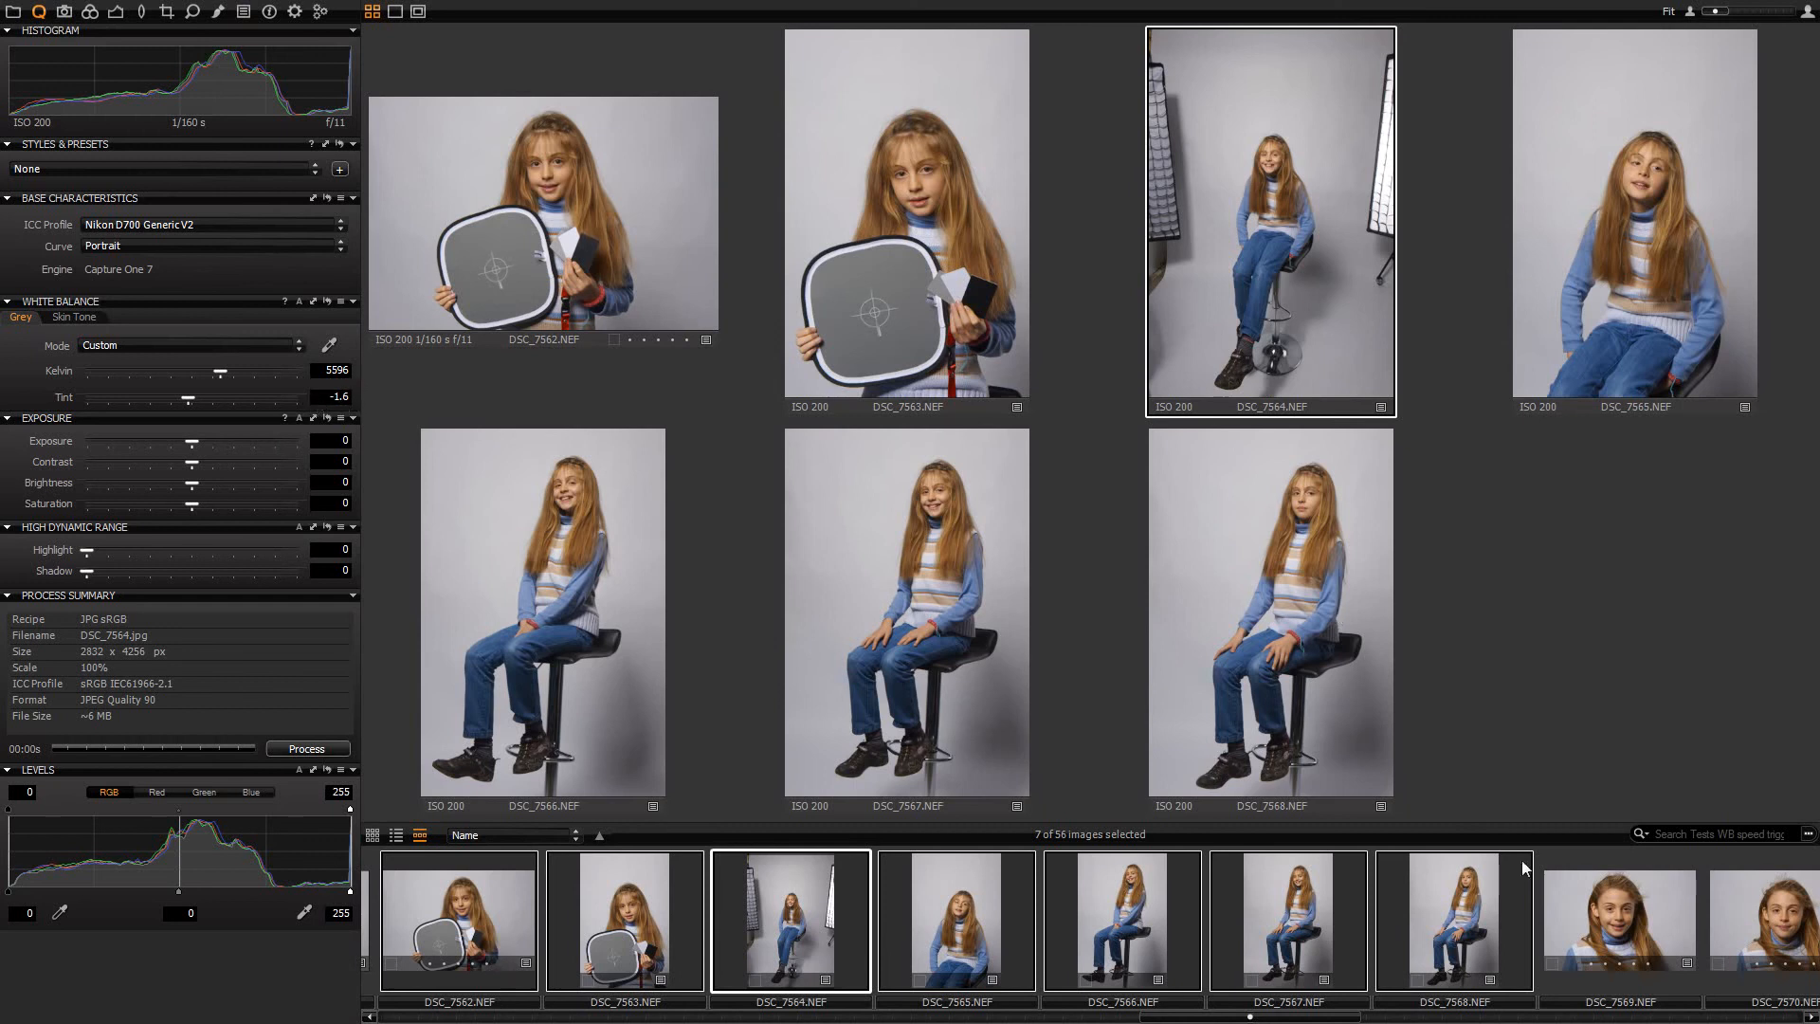
click(1293, 606)
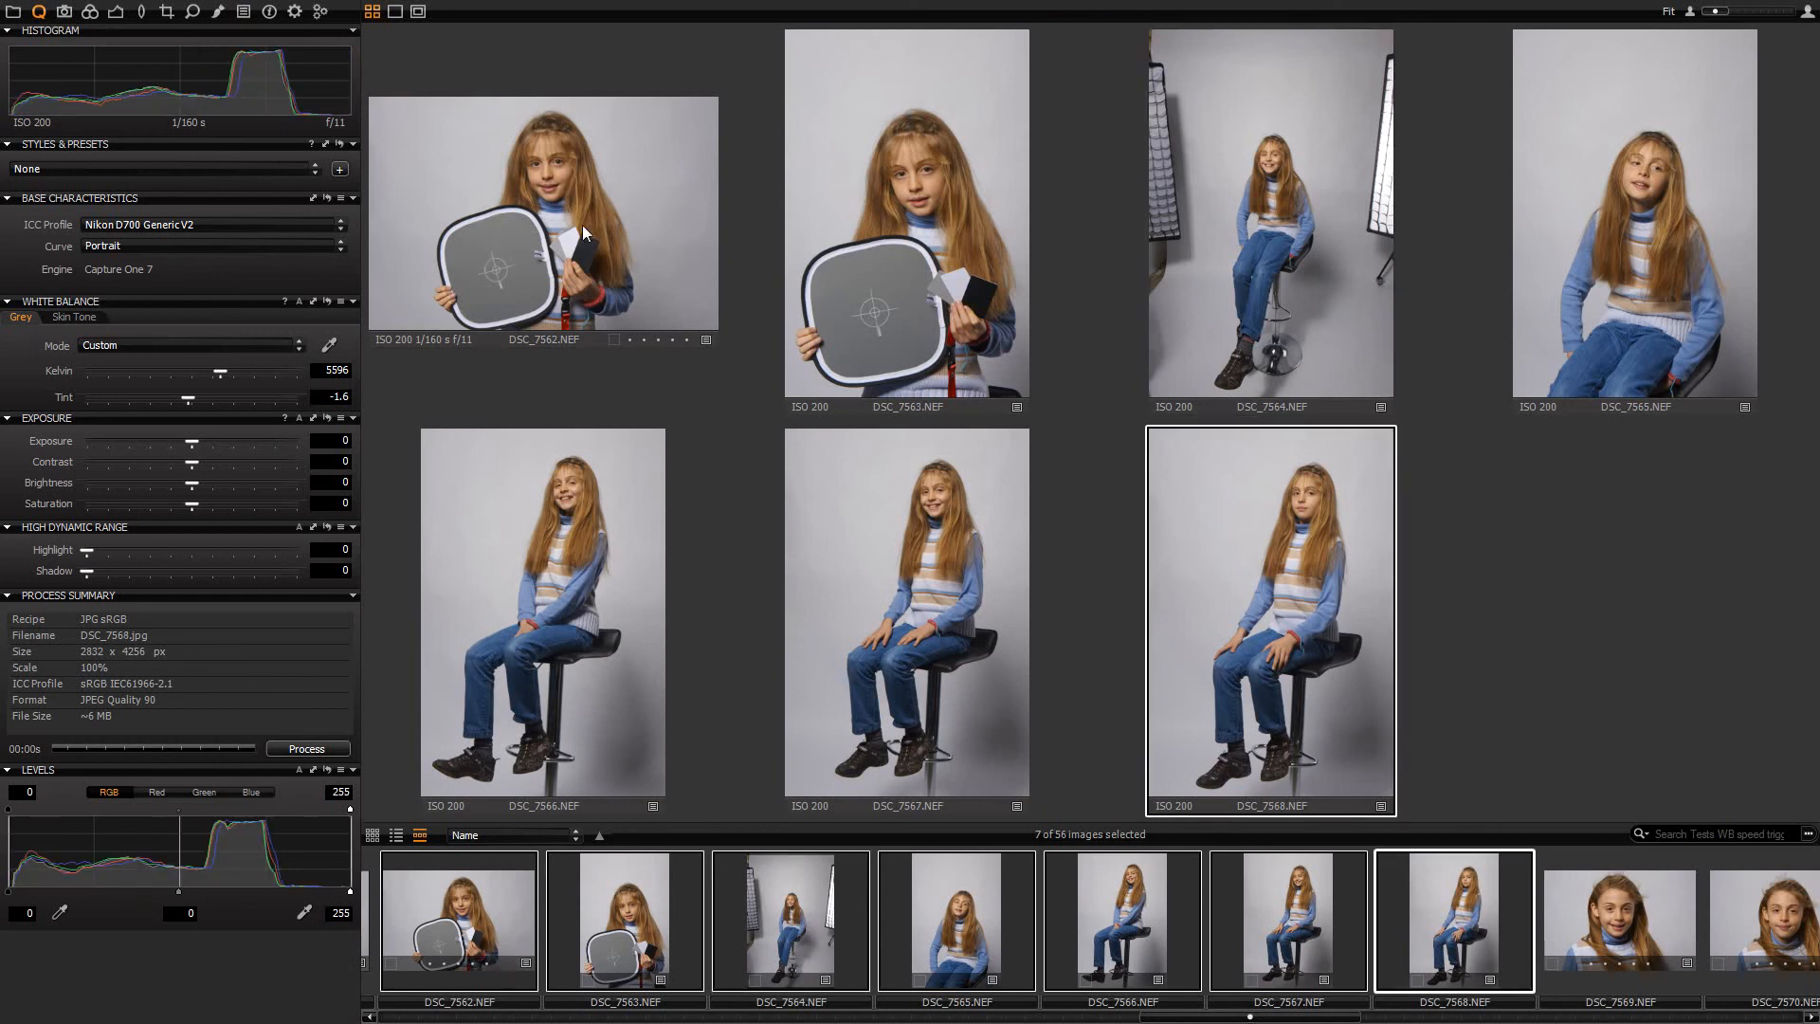
- Review the images from DSC_7569.NEF through DSC_7584.NEF one by one, checking their white balance
scroll(569, 194, up, 3)
scroll(559, 177, down, 3)
drag(1287, 1020, 1439, 1019)
click(663, 921)
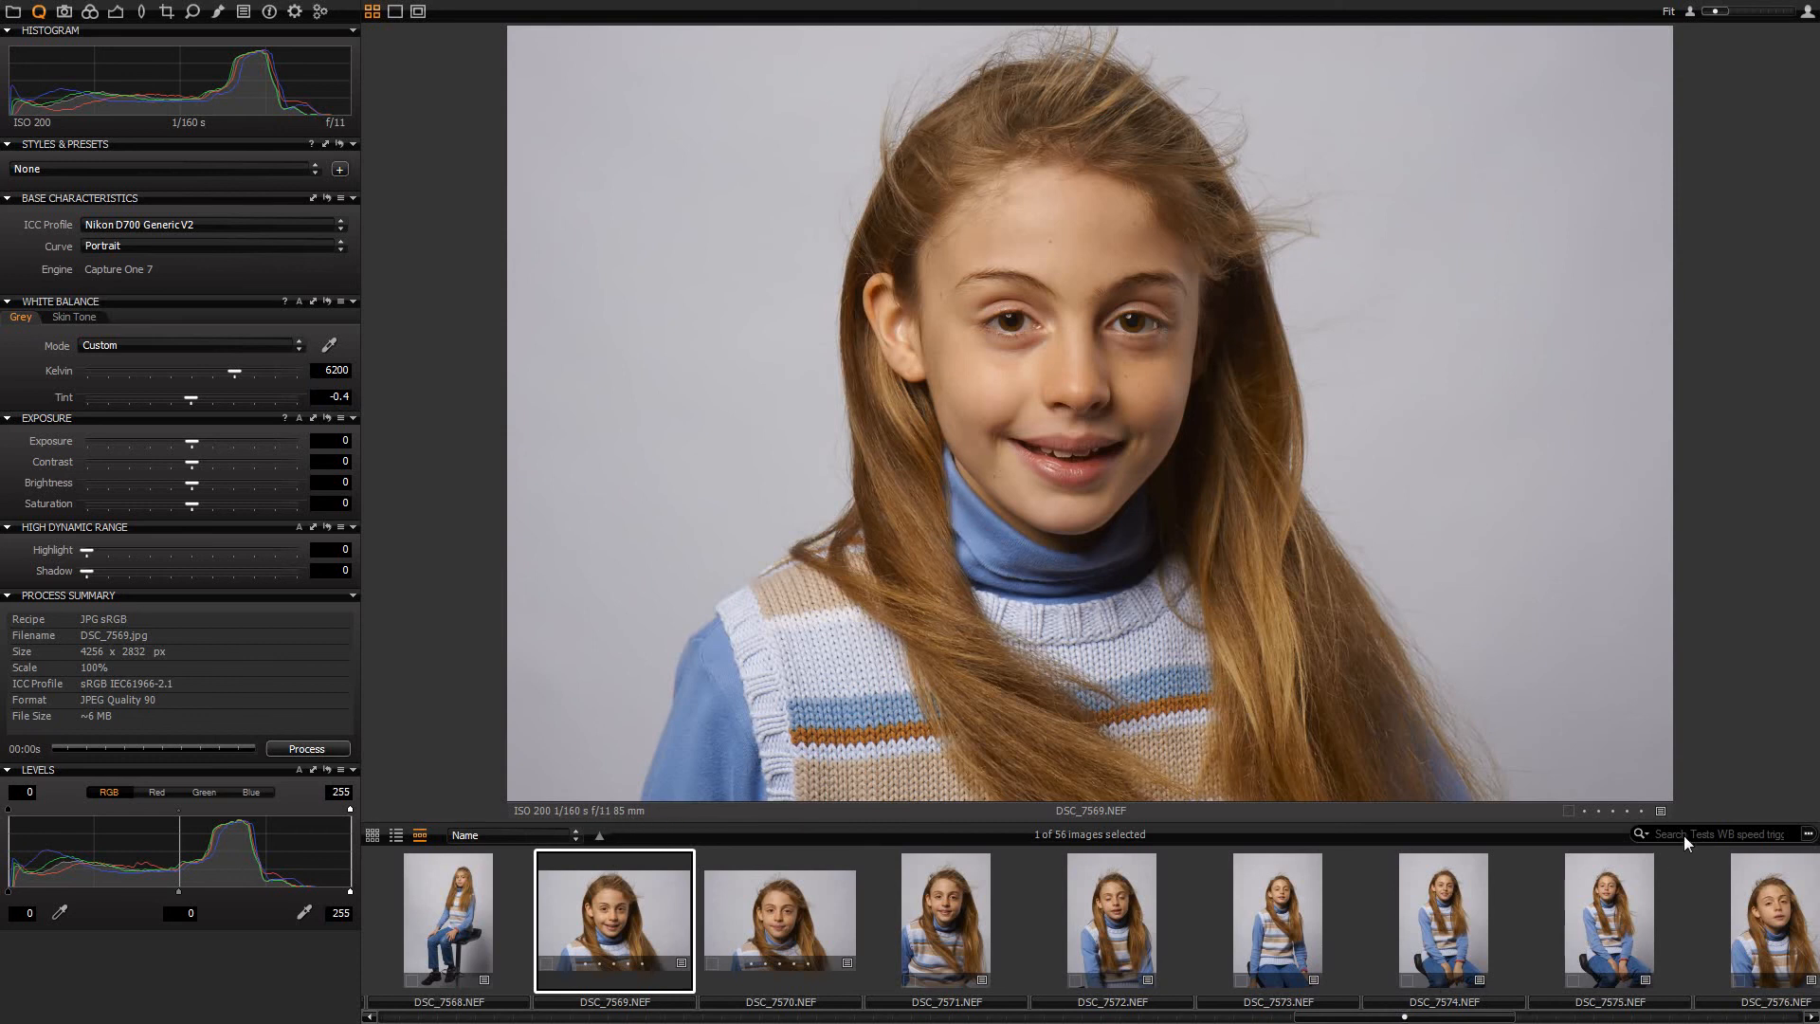
click(815, 919)
click(971, 925)
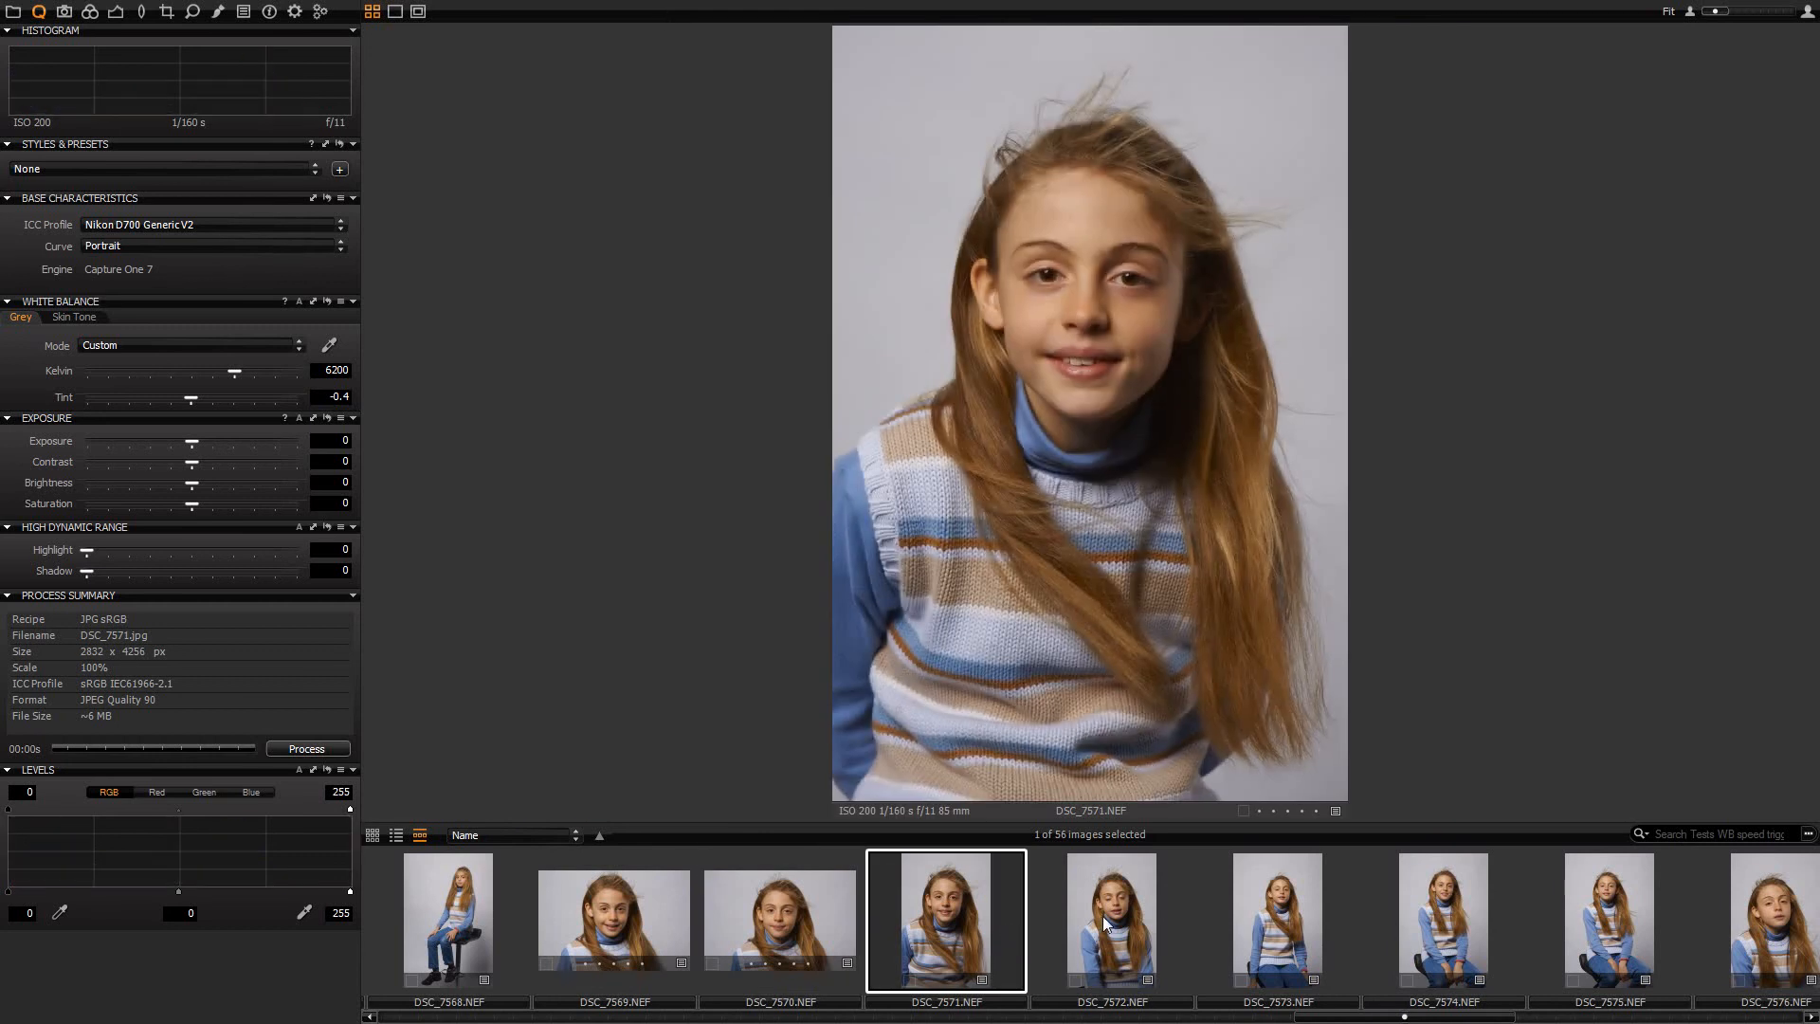
click(1101, 916)
click(1241, 899)
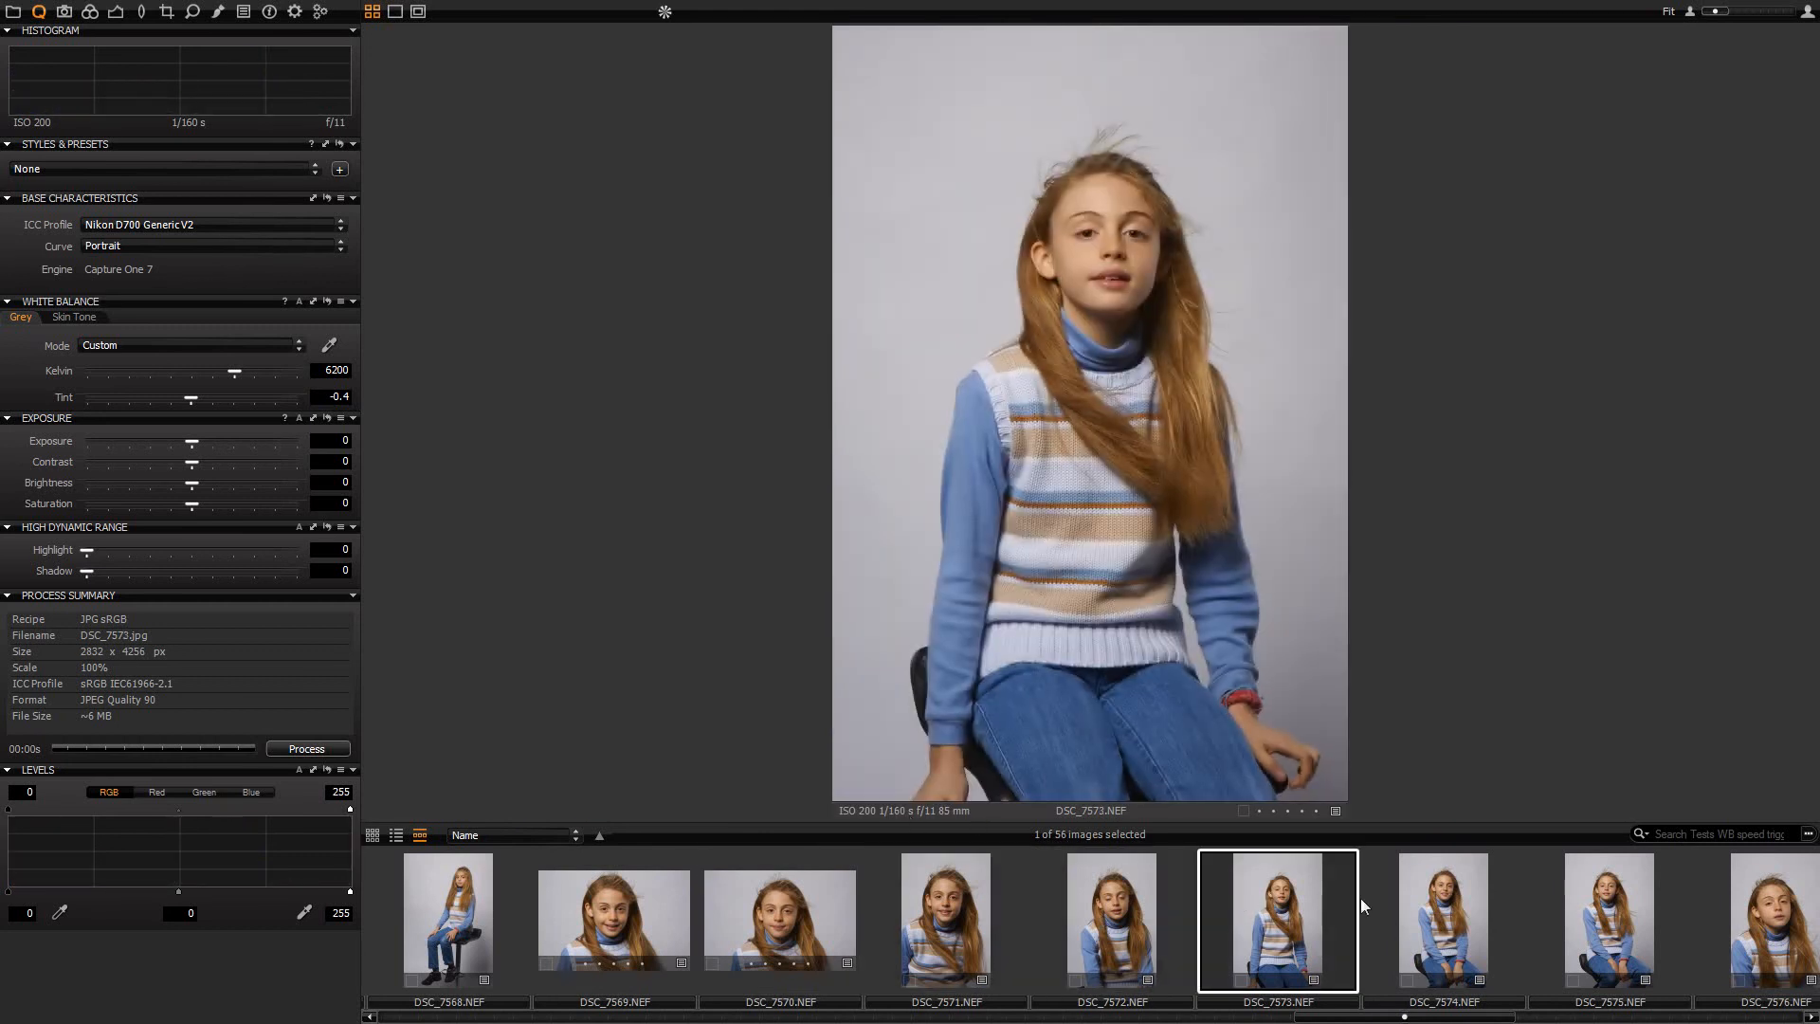
click(1423, 914)
click(1655, 917)
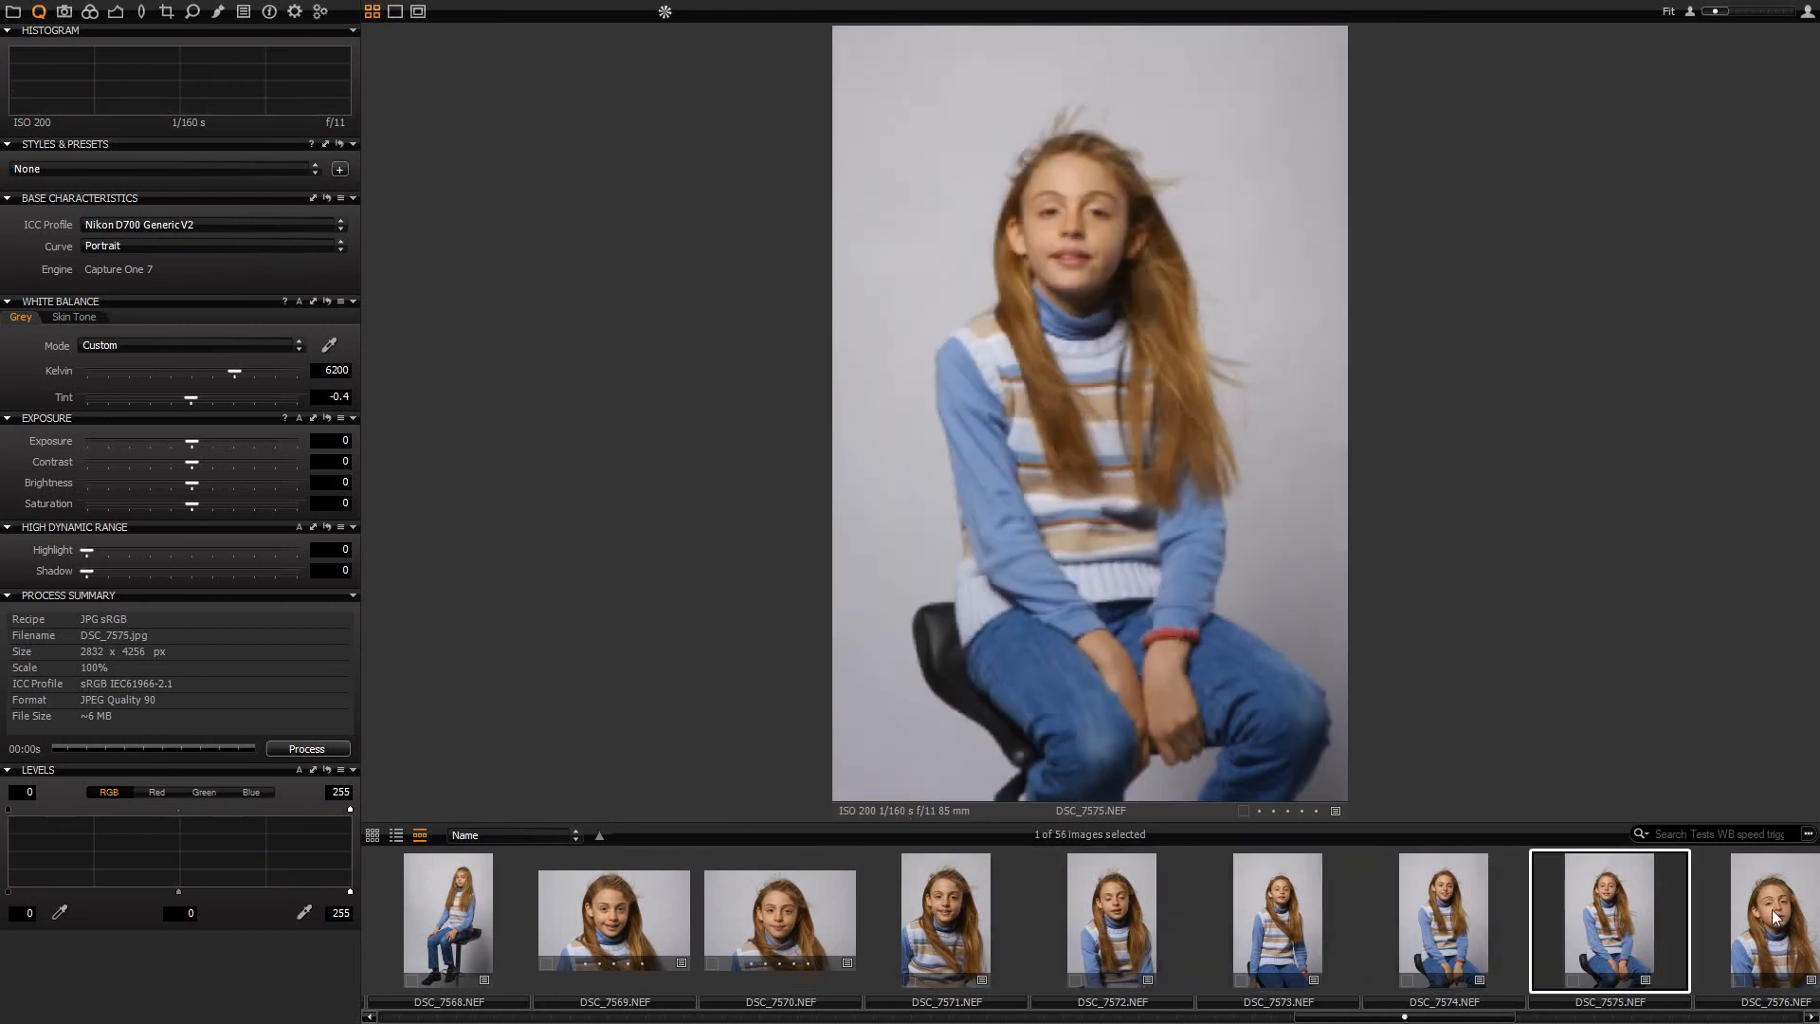
drag(1455, 1016, 1575, 1016)
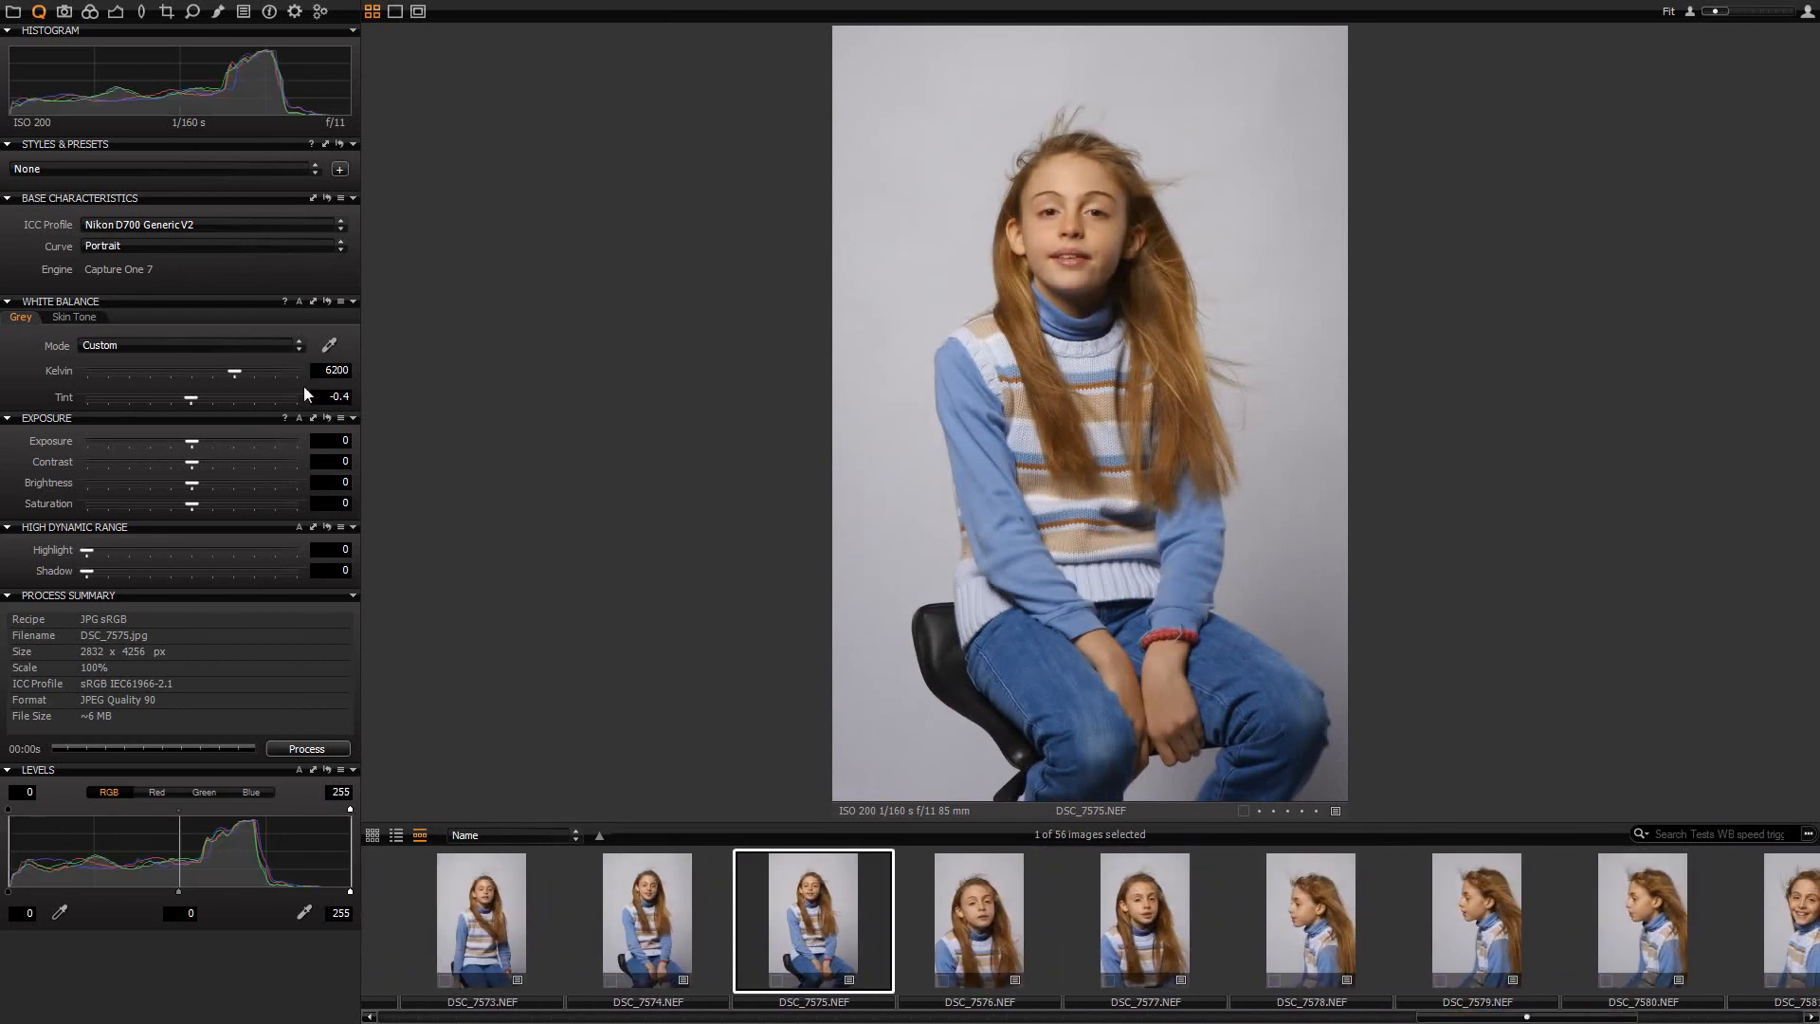
click(970, 925)
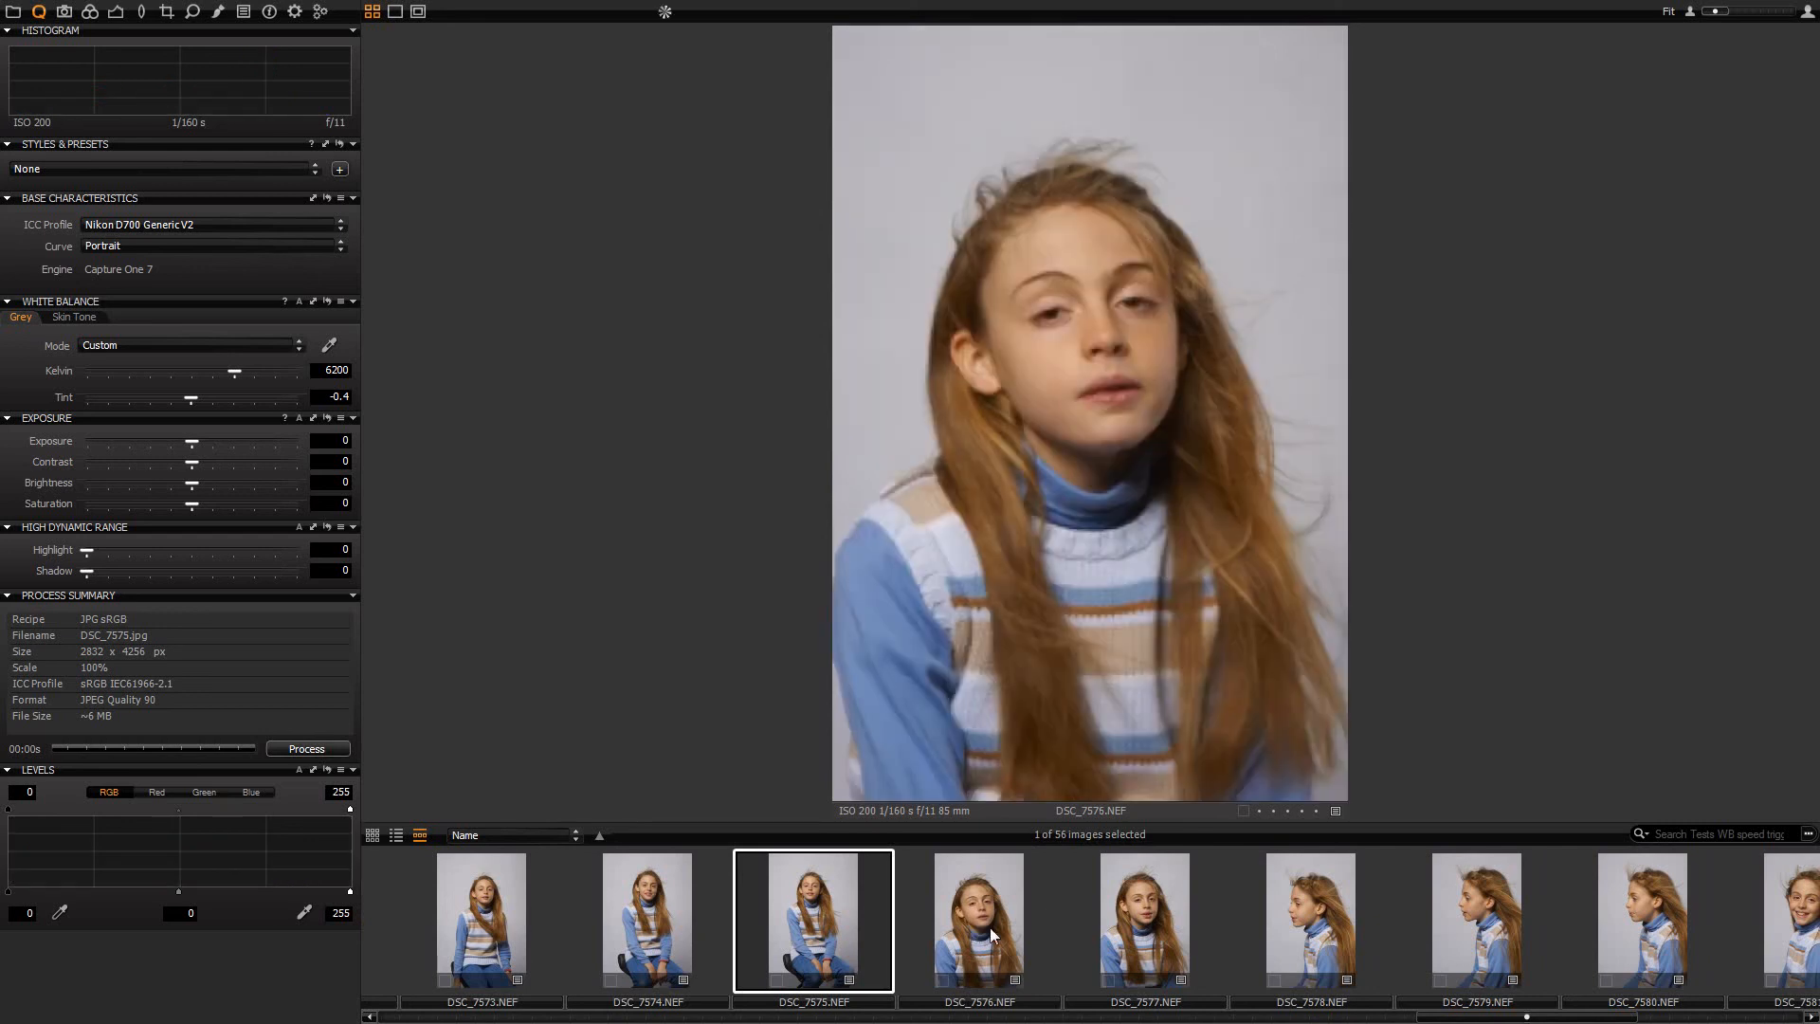
click(1139, 920)
click(1325, 919)
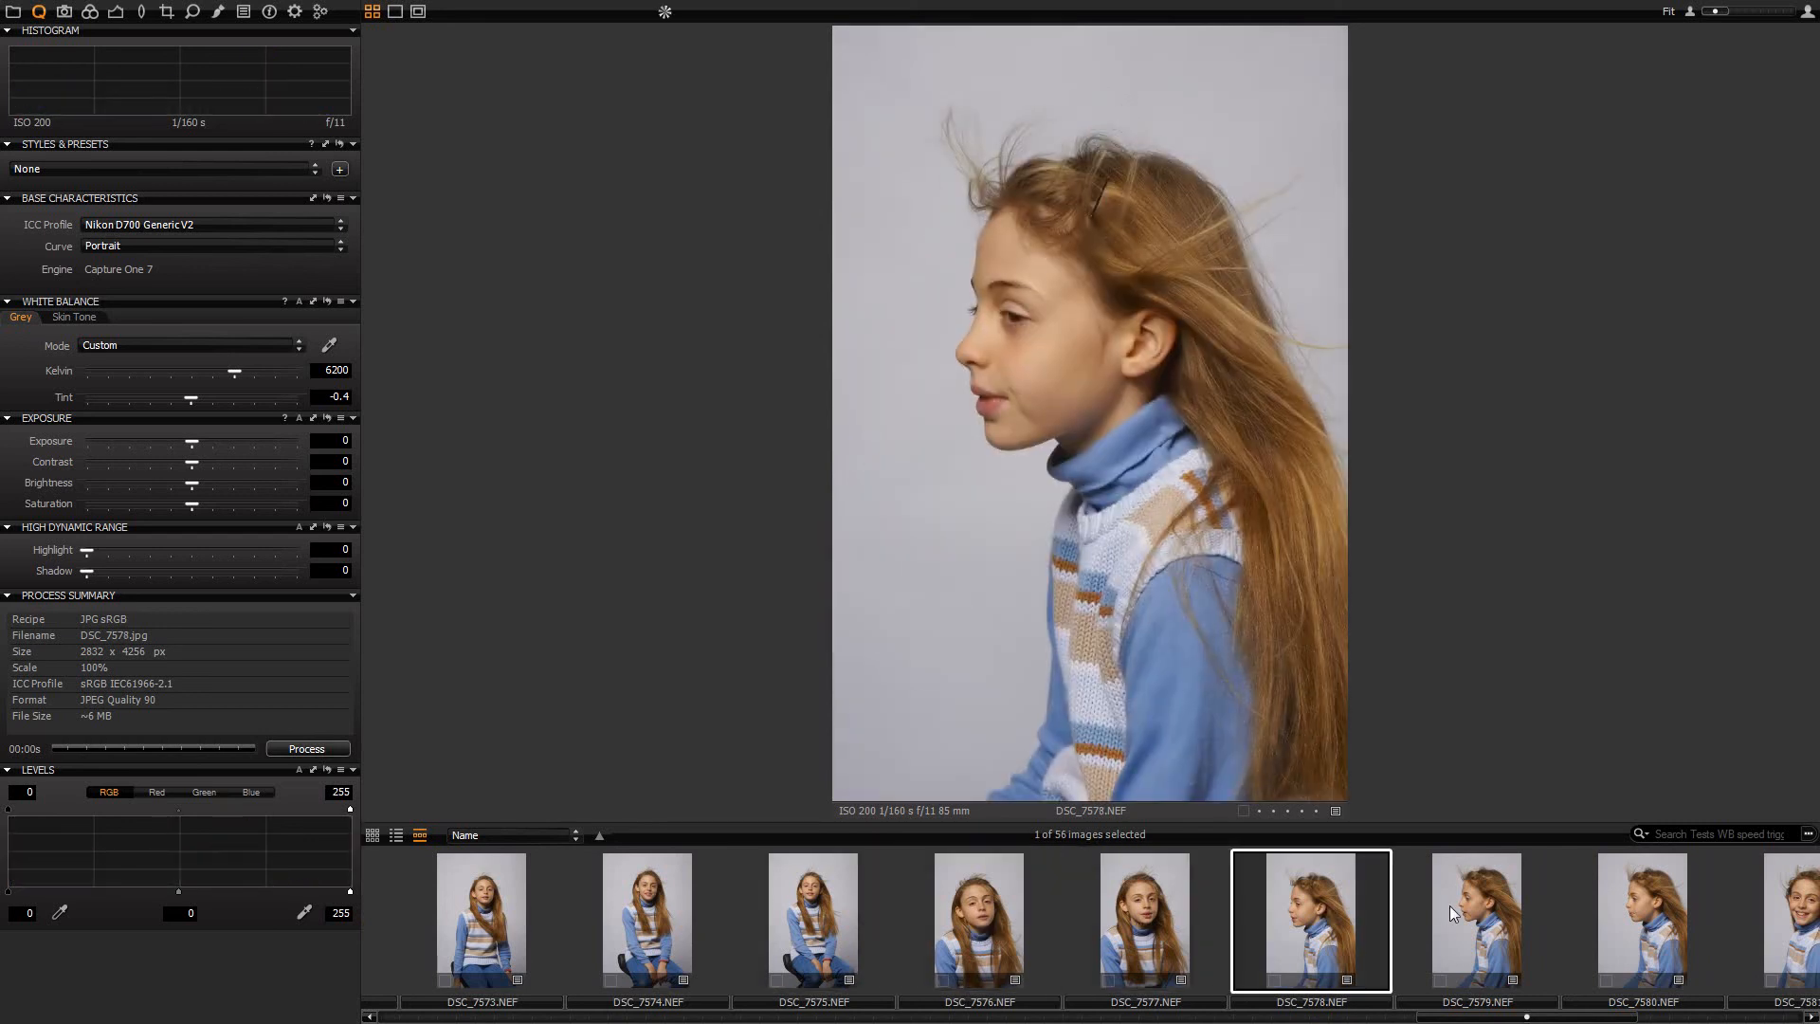
click(1450, 908)
click(1704, 898)
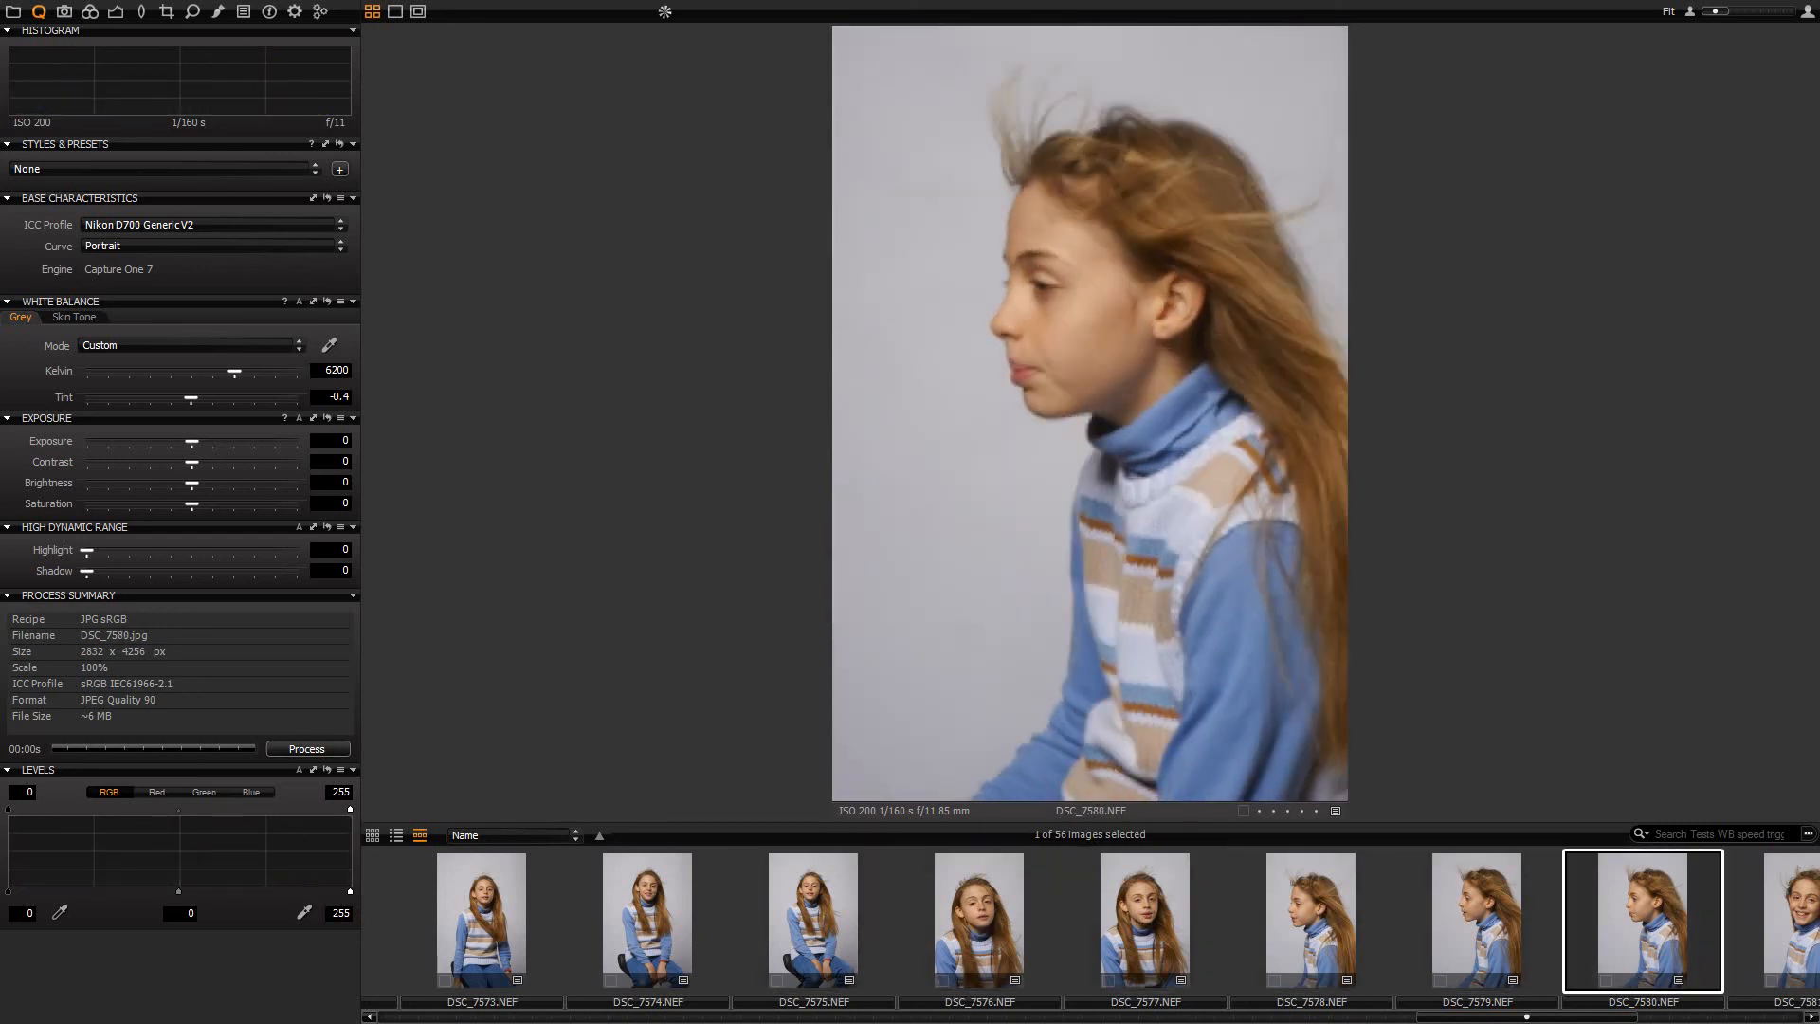
drag(1515, 1015, 1687, 1014)
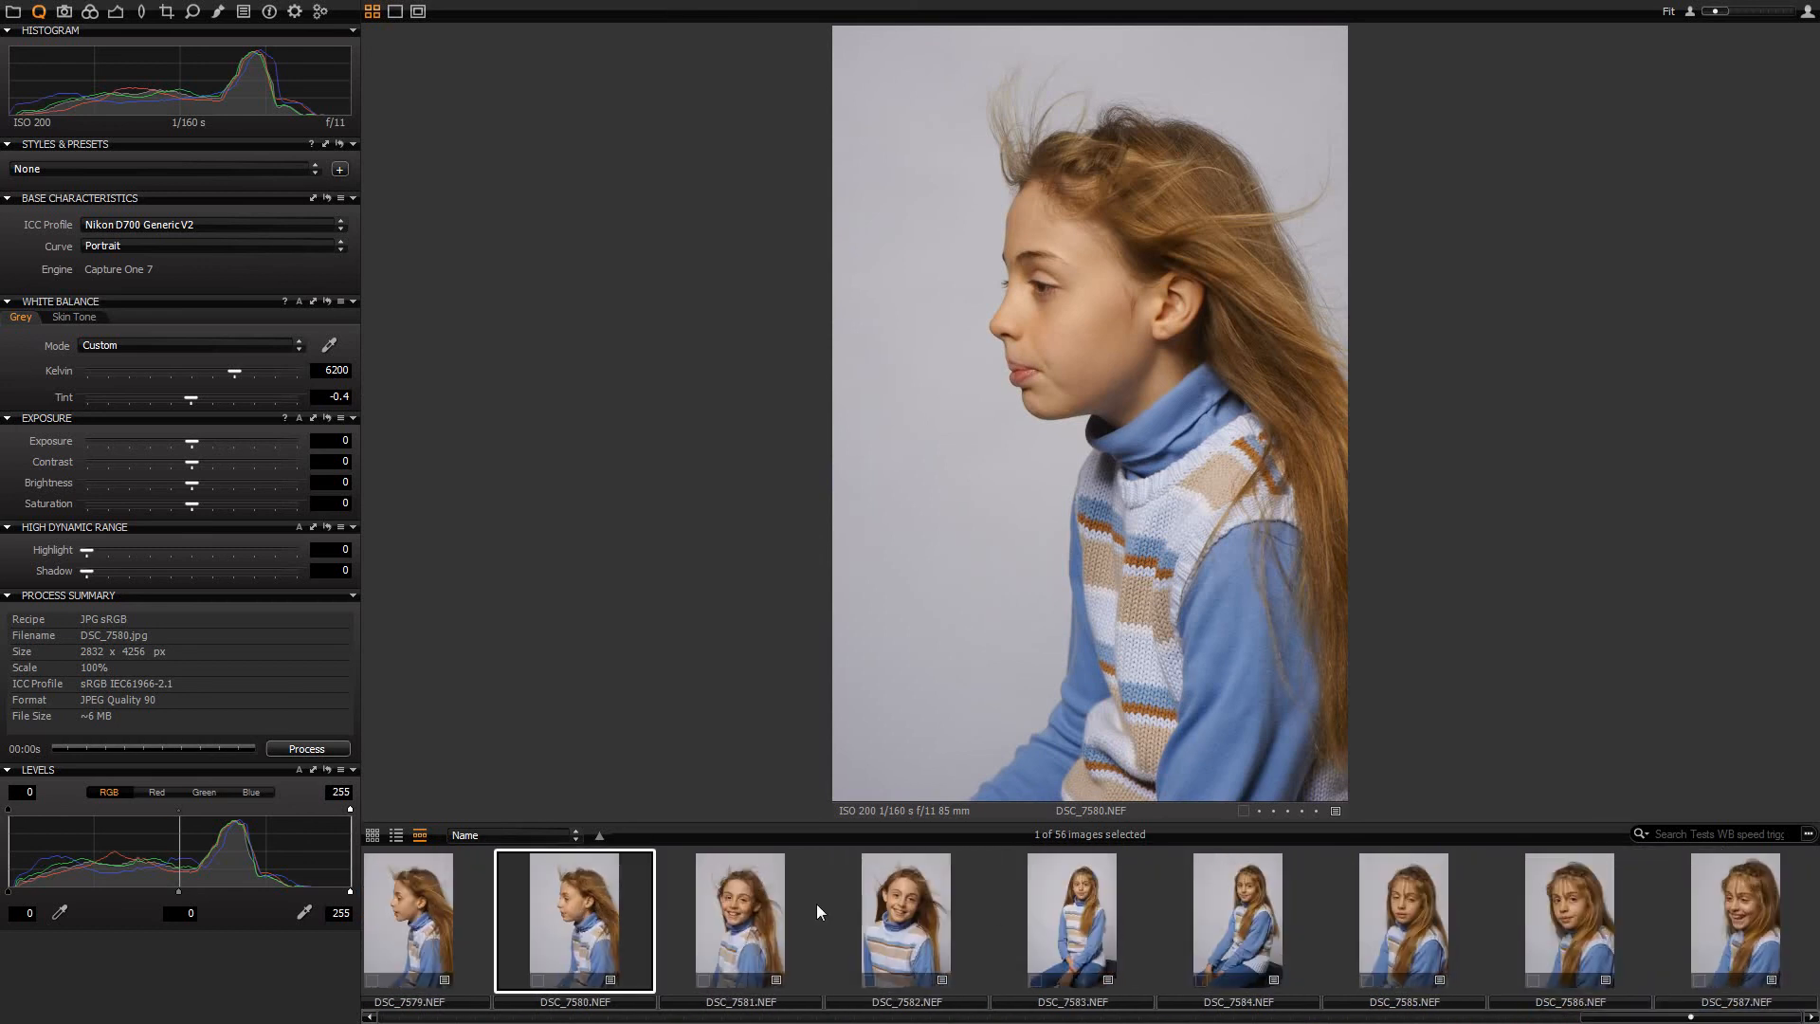
click(743, 900)
click(898, 910)
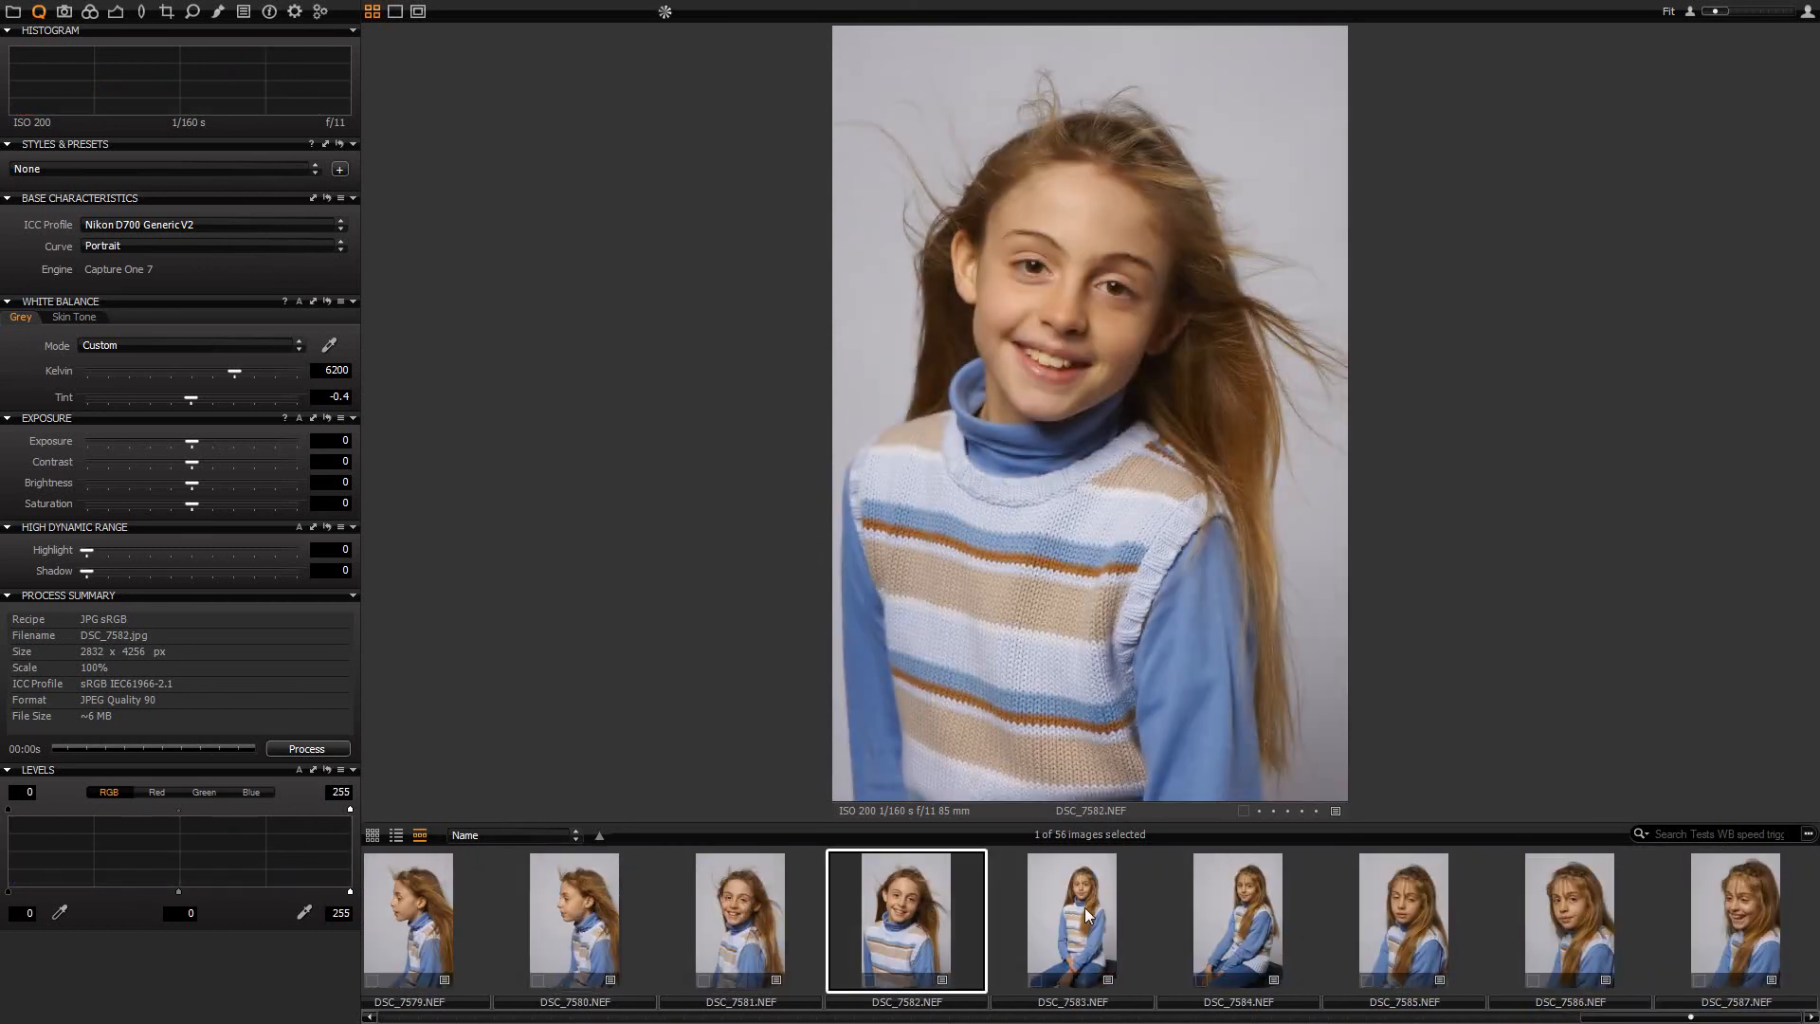
click(1085, 907)
click(1241, 914)
- Delete DSC_7585.NEF, the portrait with half-closed eyes, and view the last image, DSC_7587.NEF
click(1386, 913)
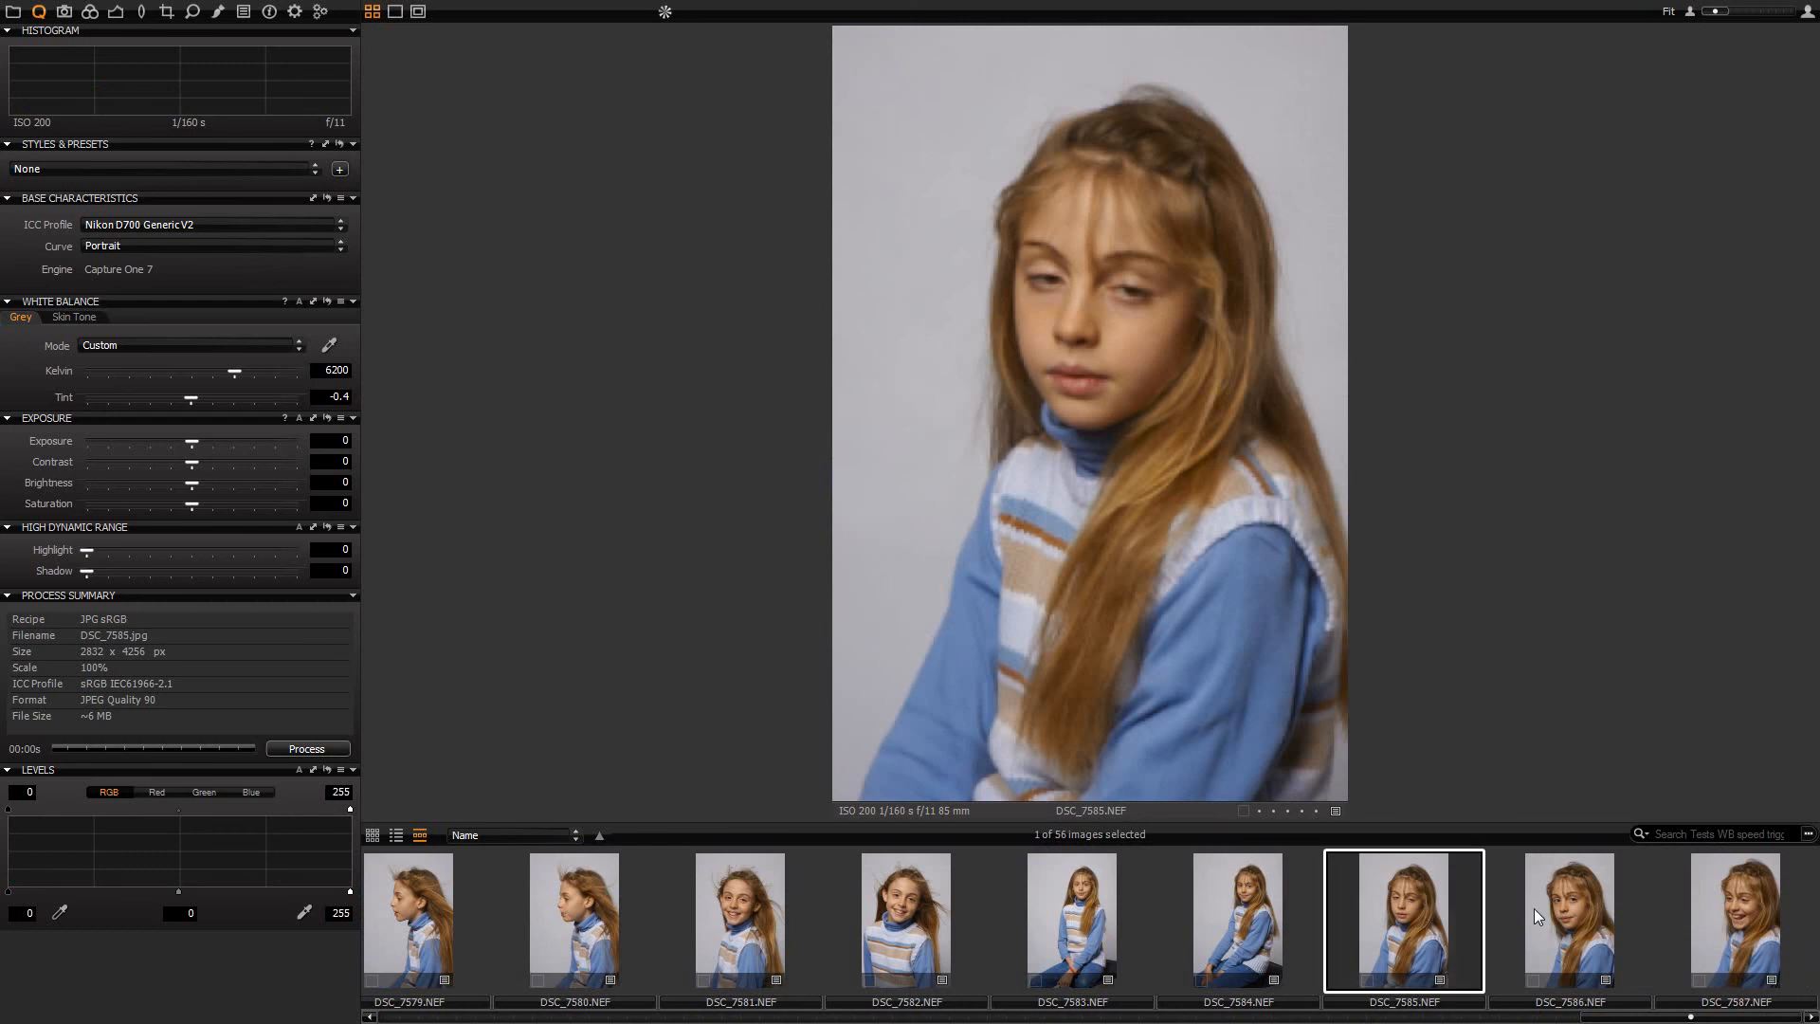
right_click(1049, 340)
click(1110, 856)
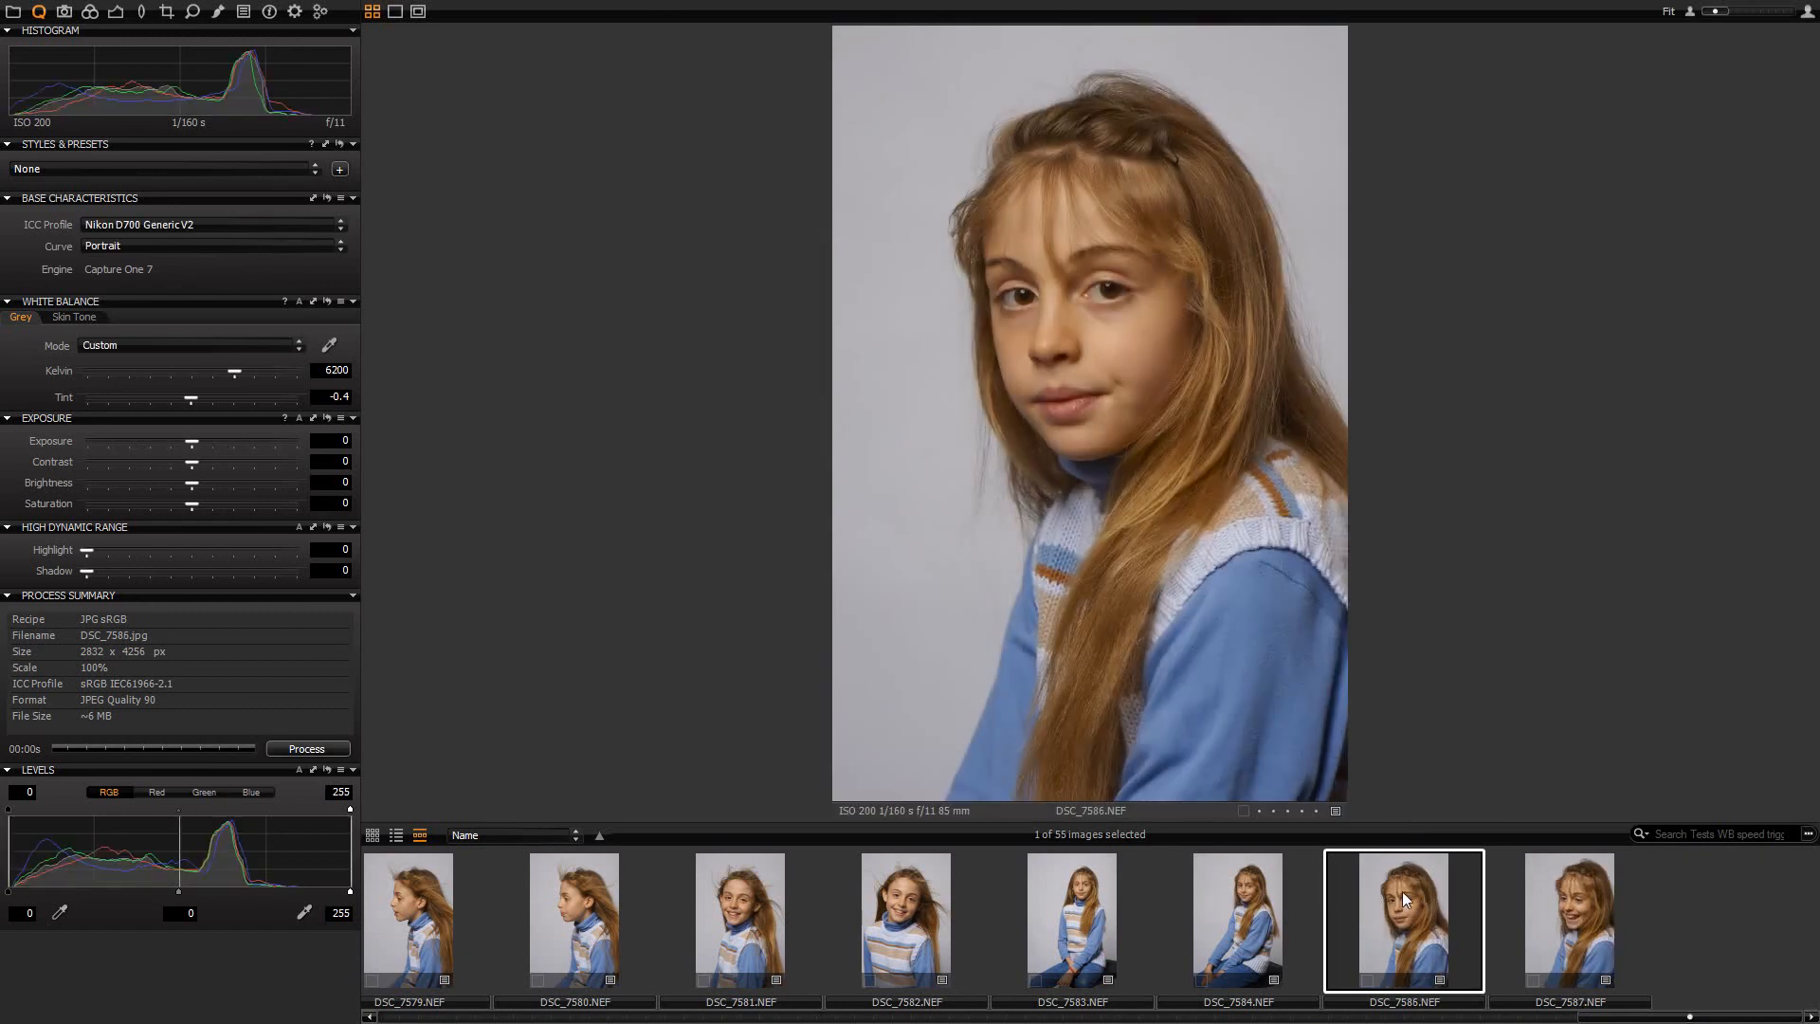
click(1545, 885)
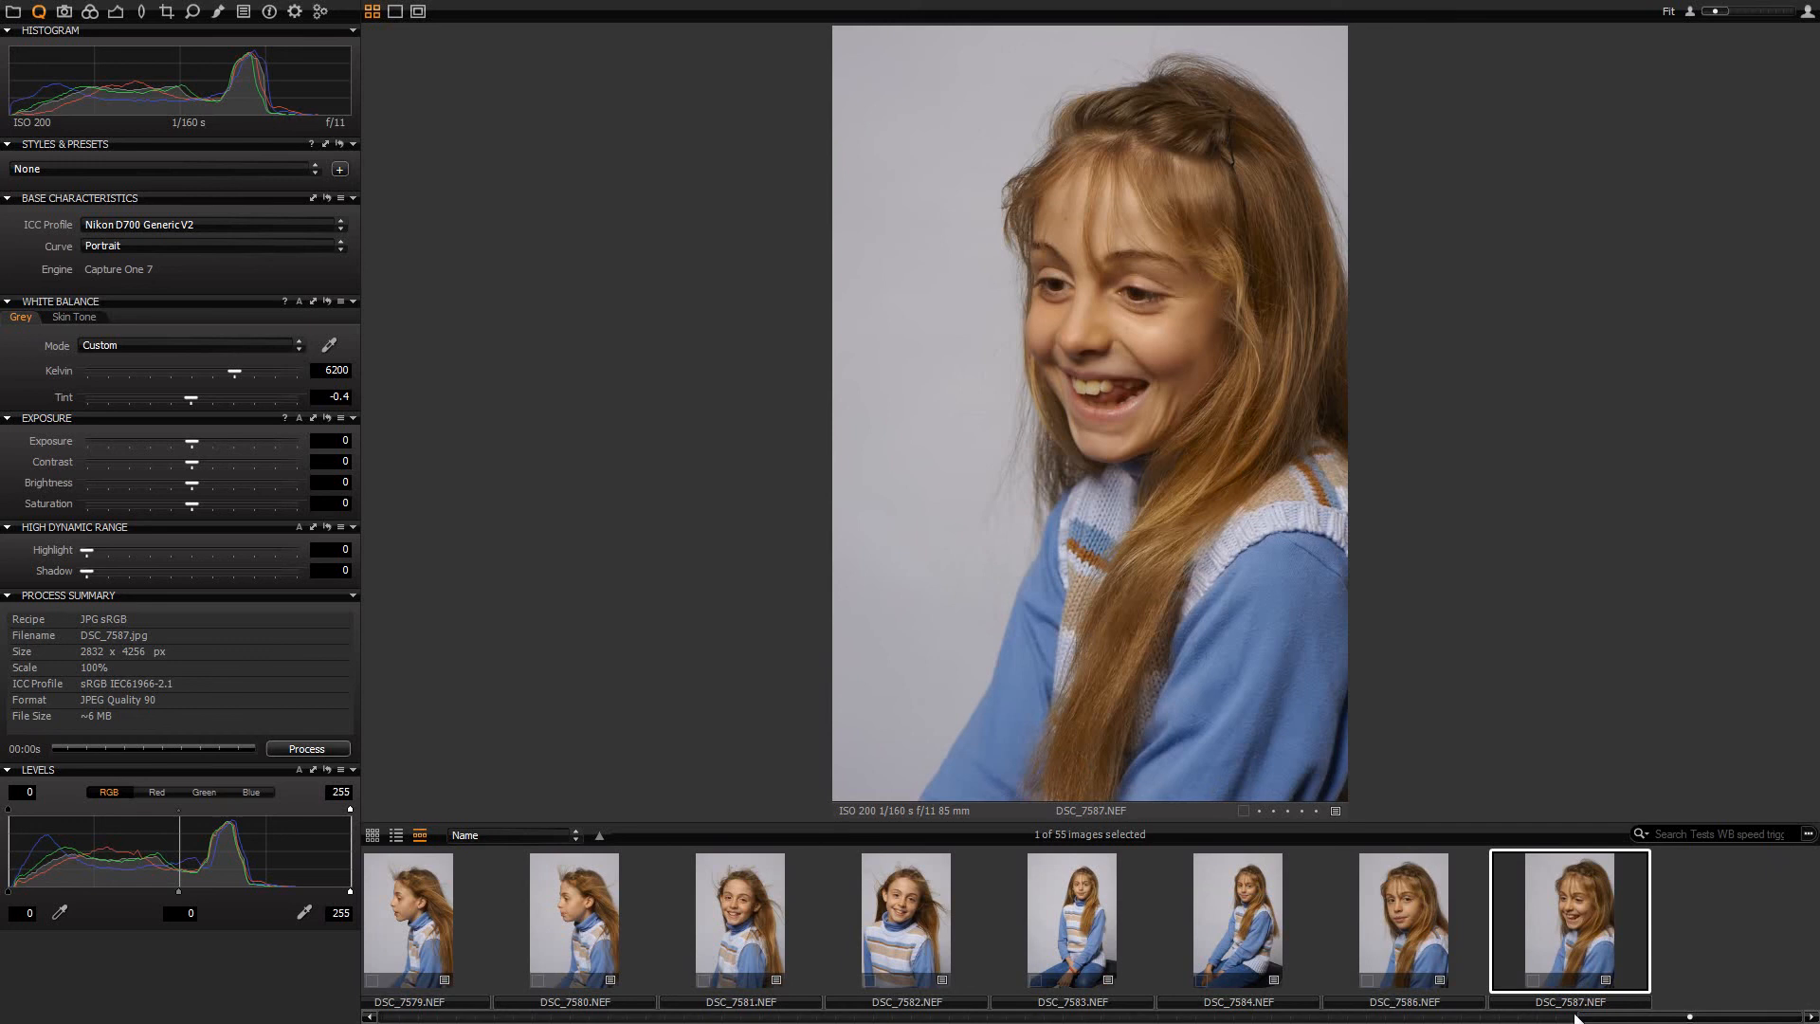
- Examine the crop, detail and local adjustment tools and the metadata of DSC_7587.NEF
click(1436, 1012)
drag(1436, 1012, 347, 967)
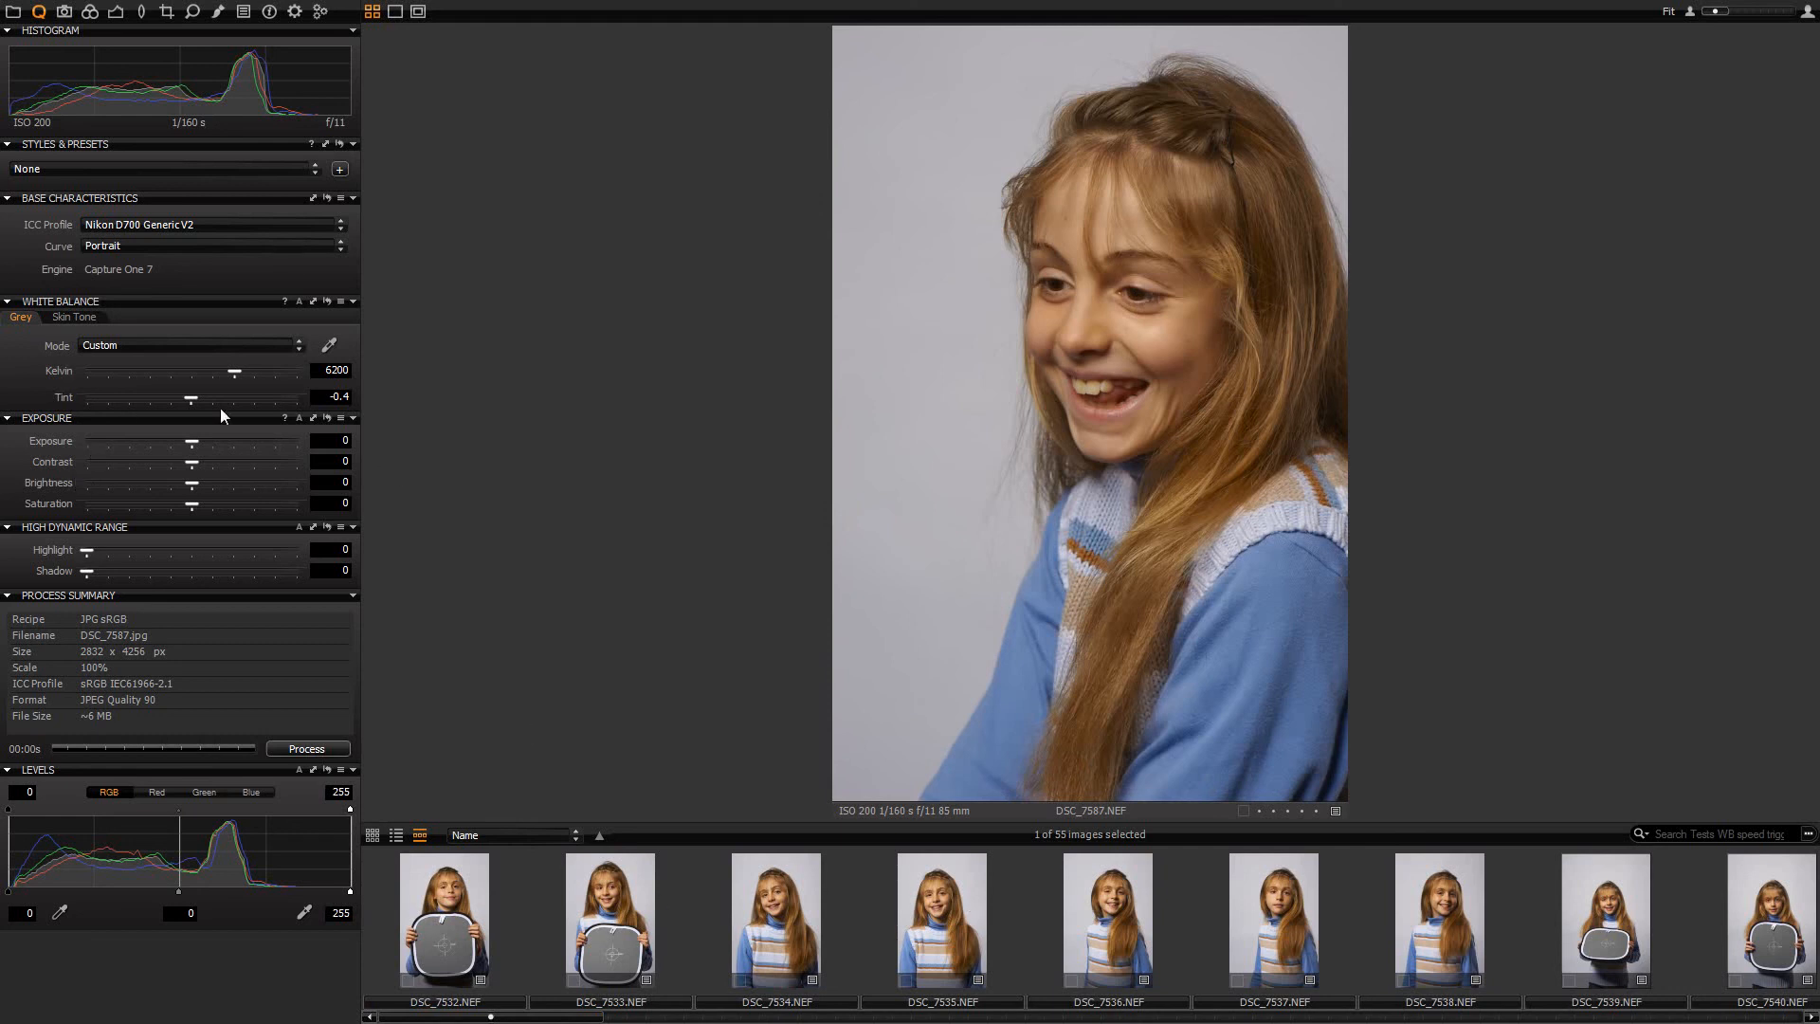
click(165, 14)
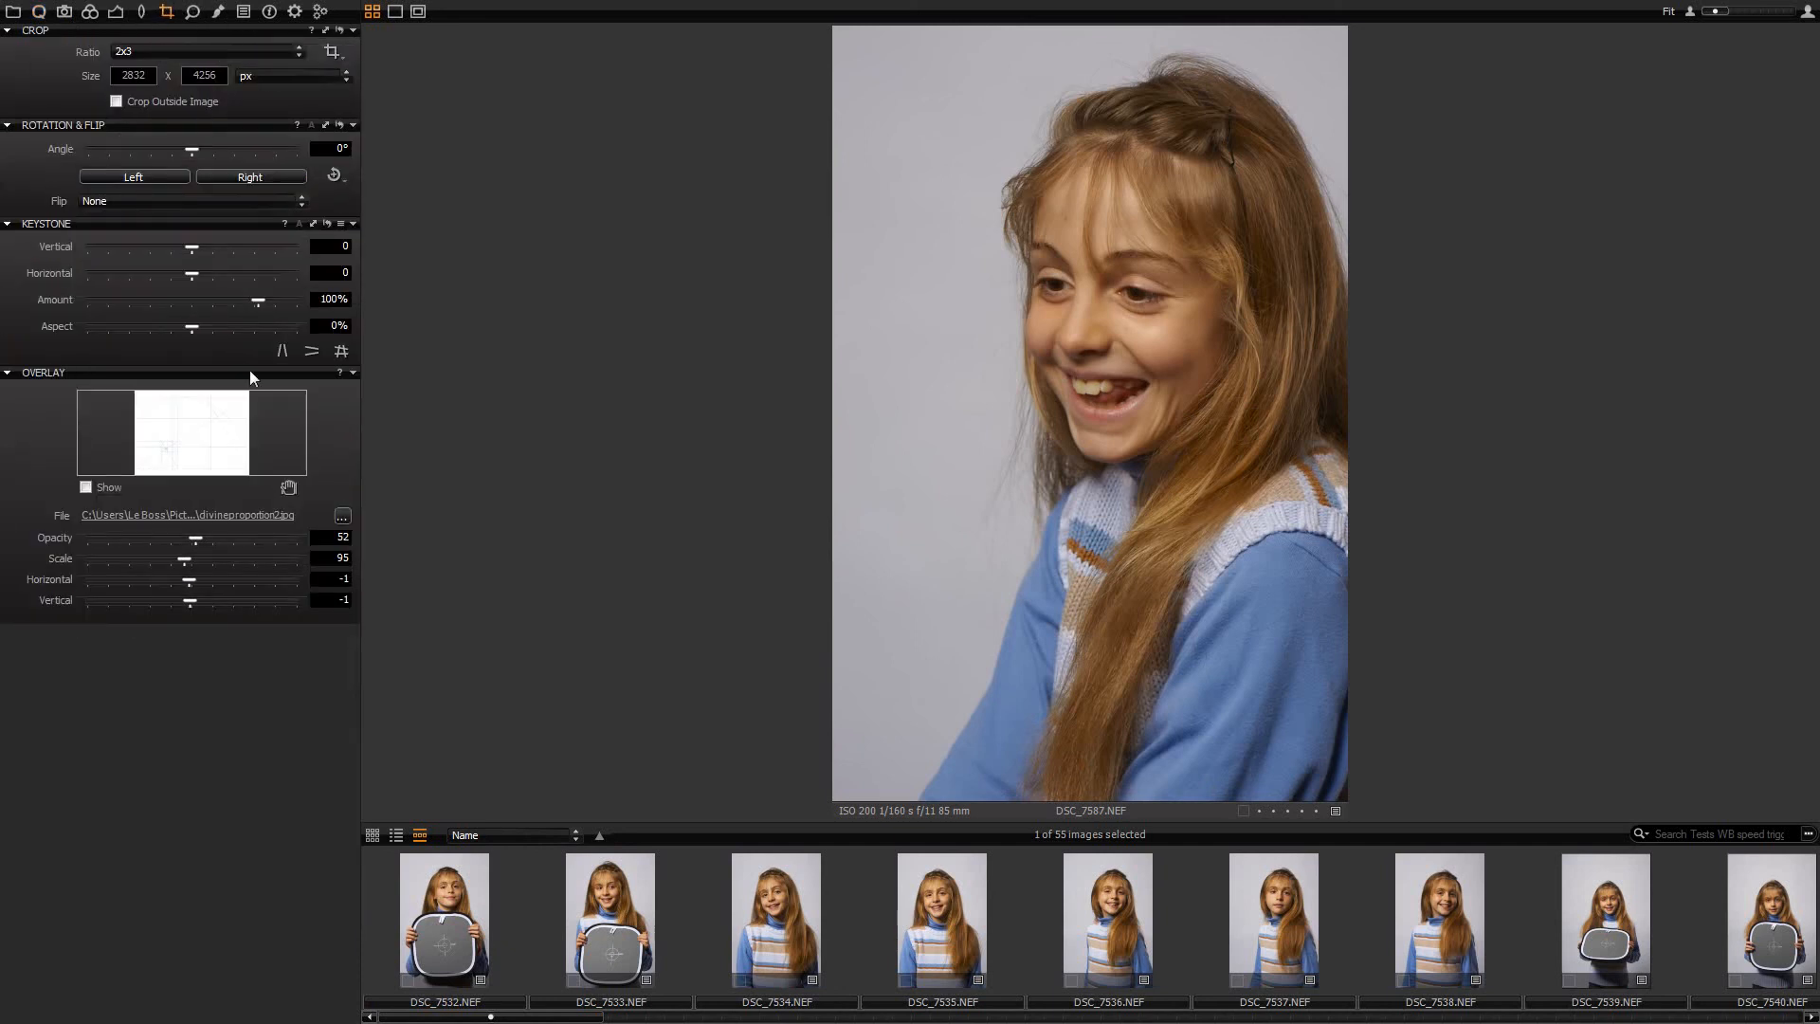
key(ctrl+alt+d)
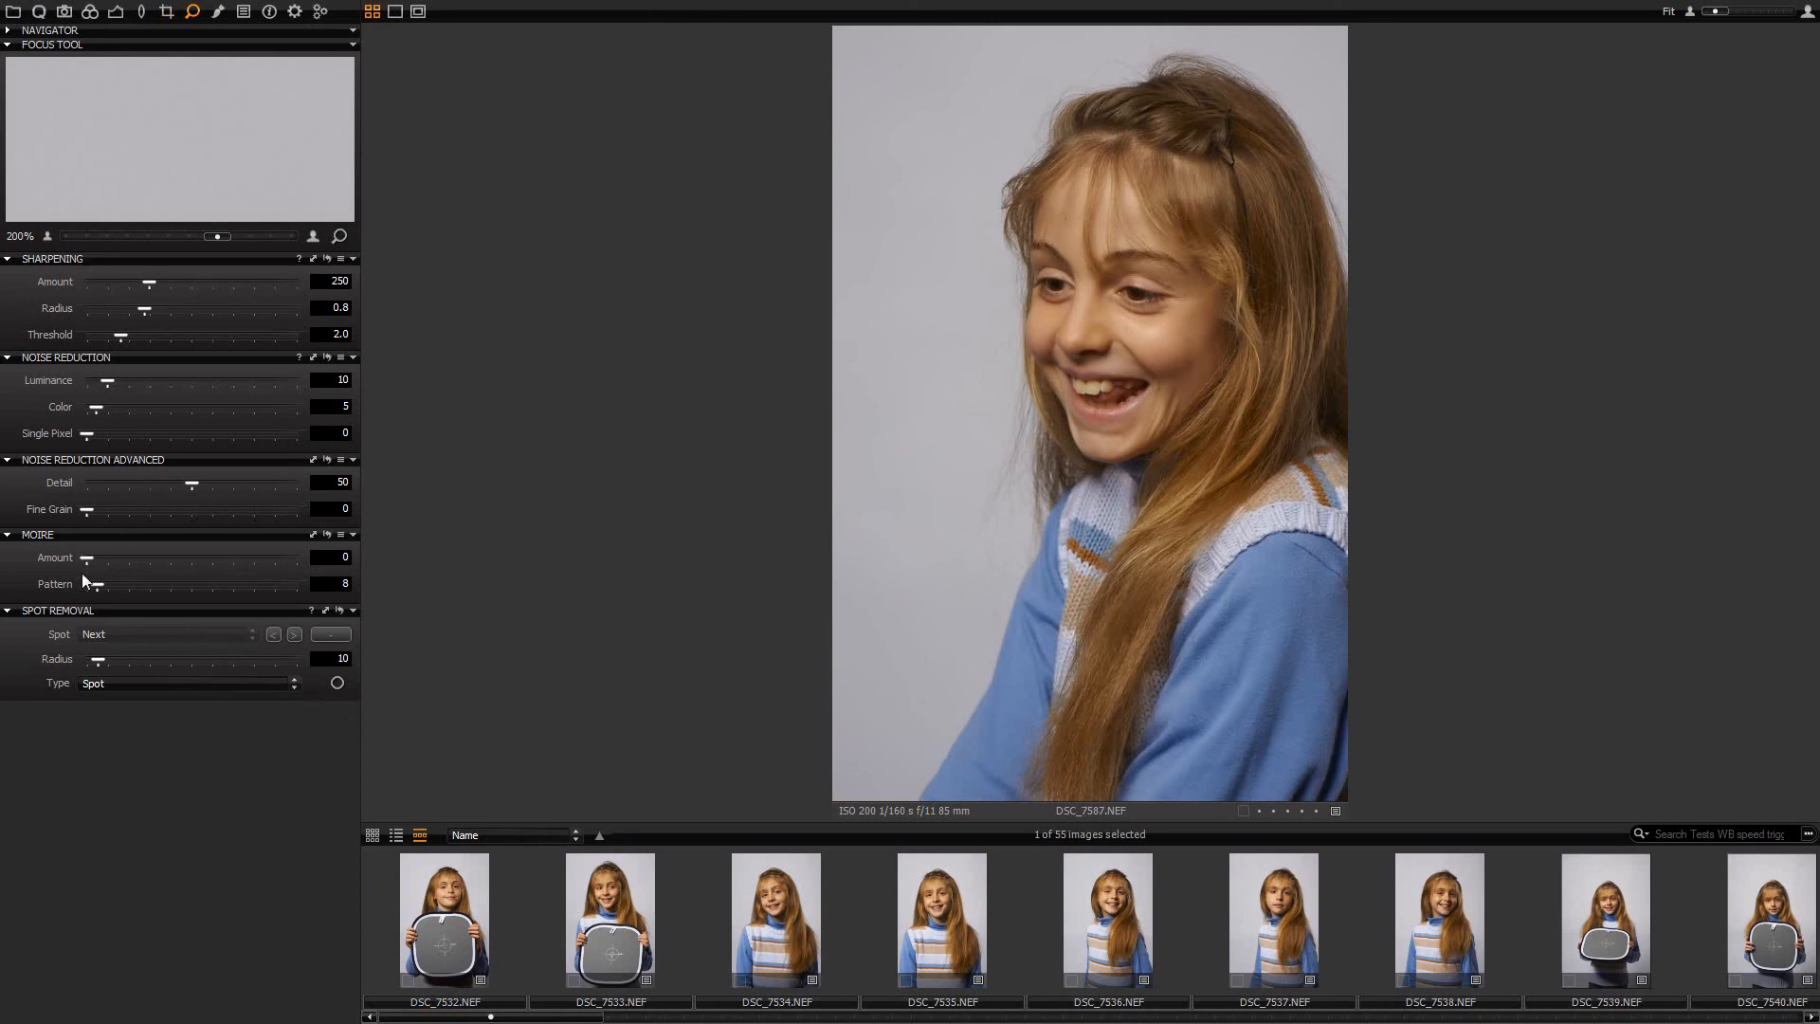
click(219, 12)
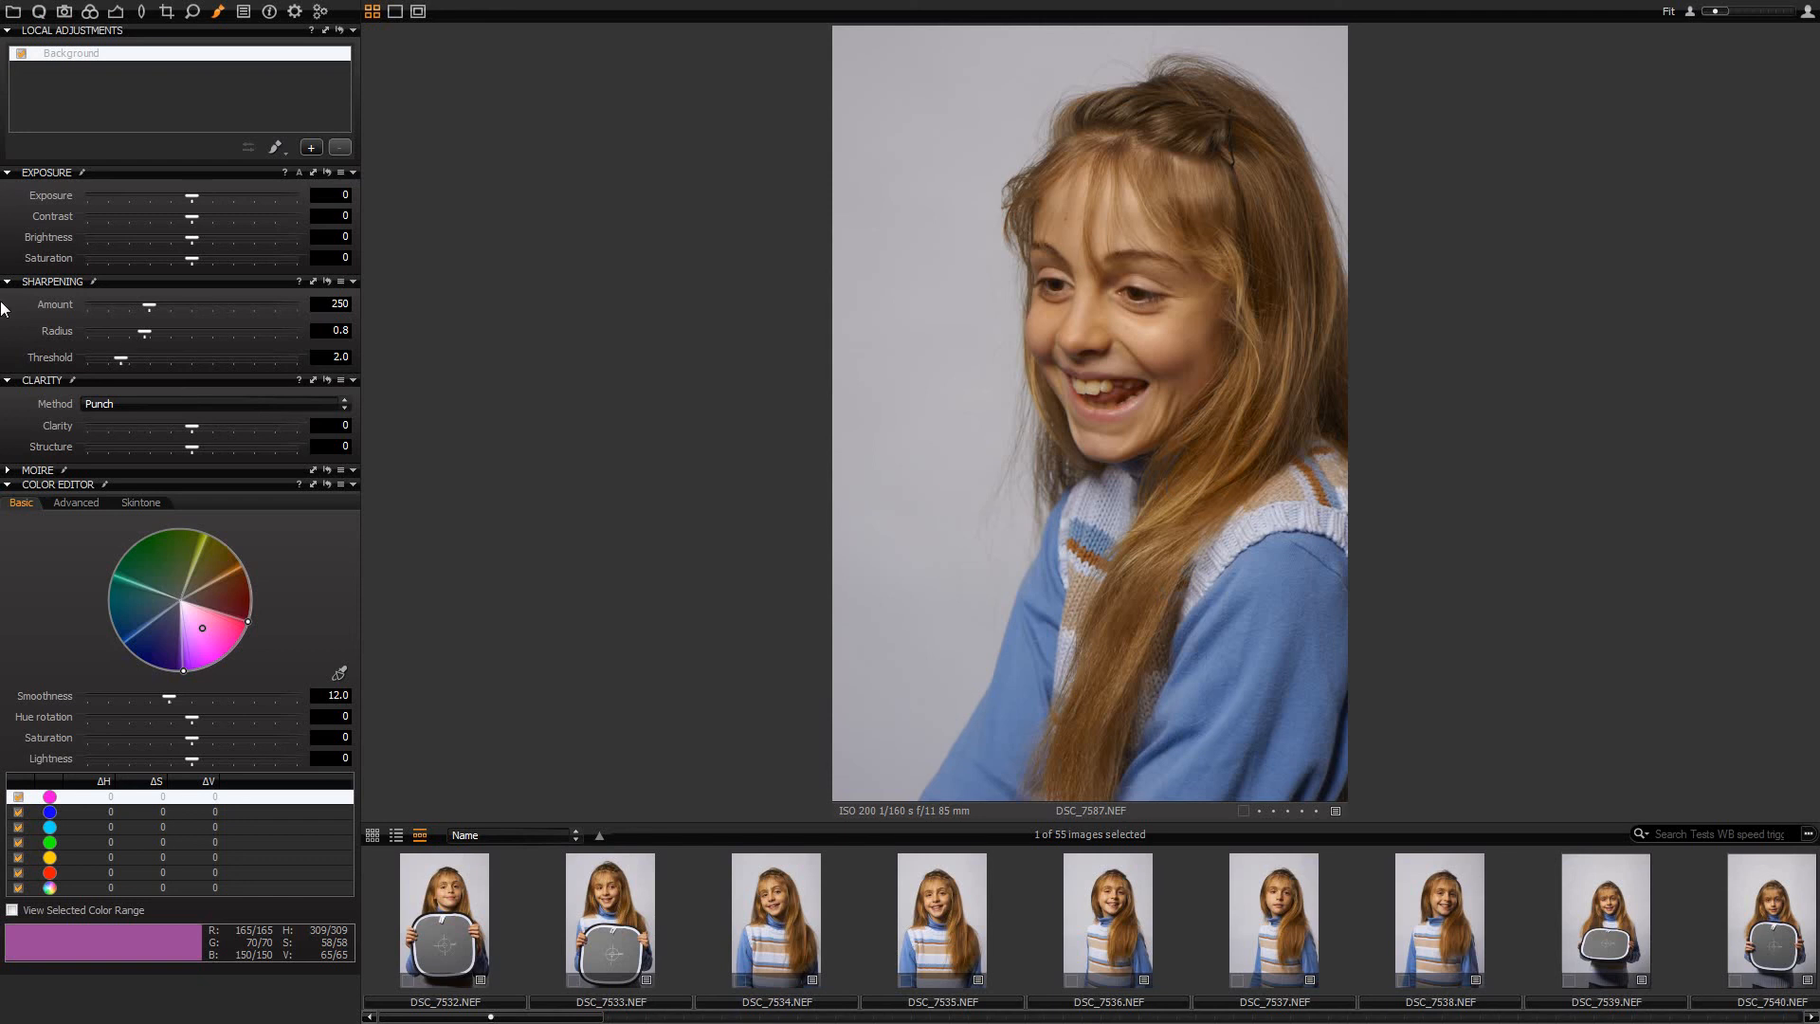
click(269, 12)
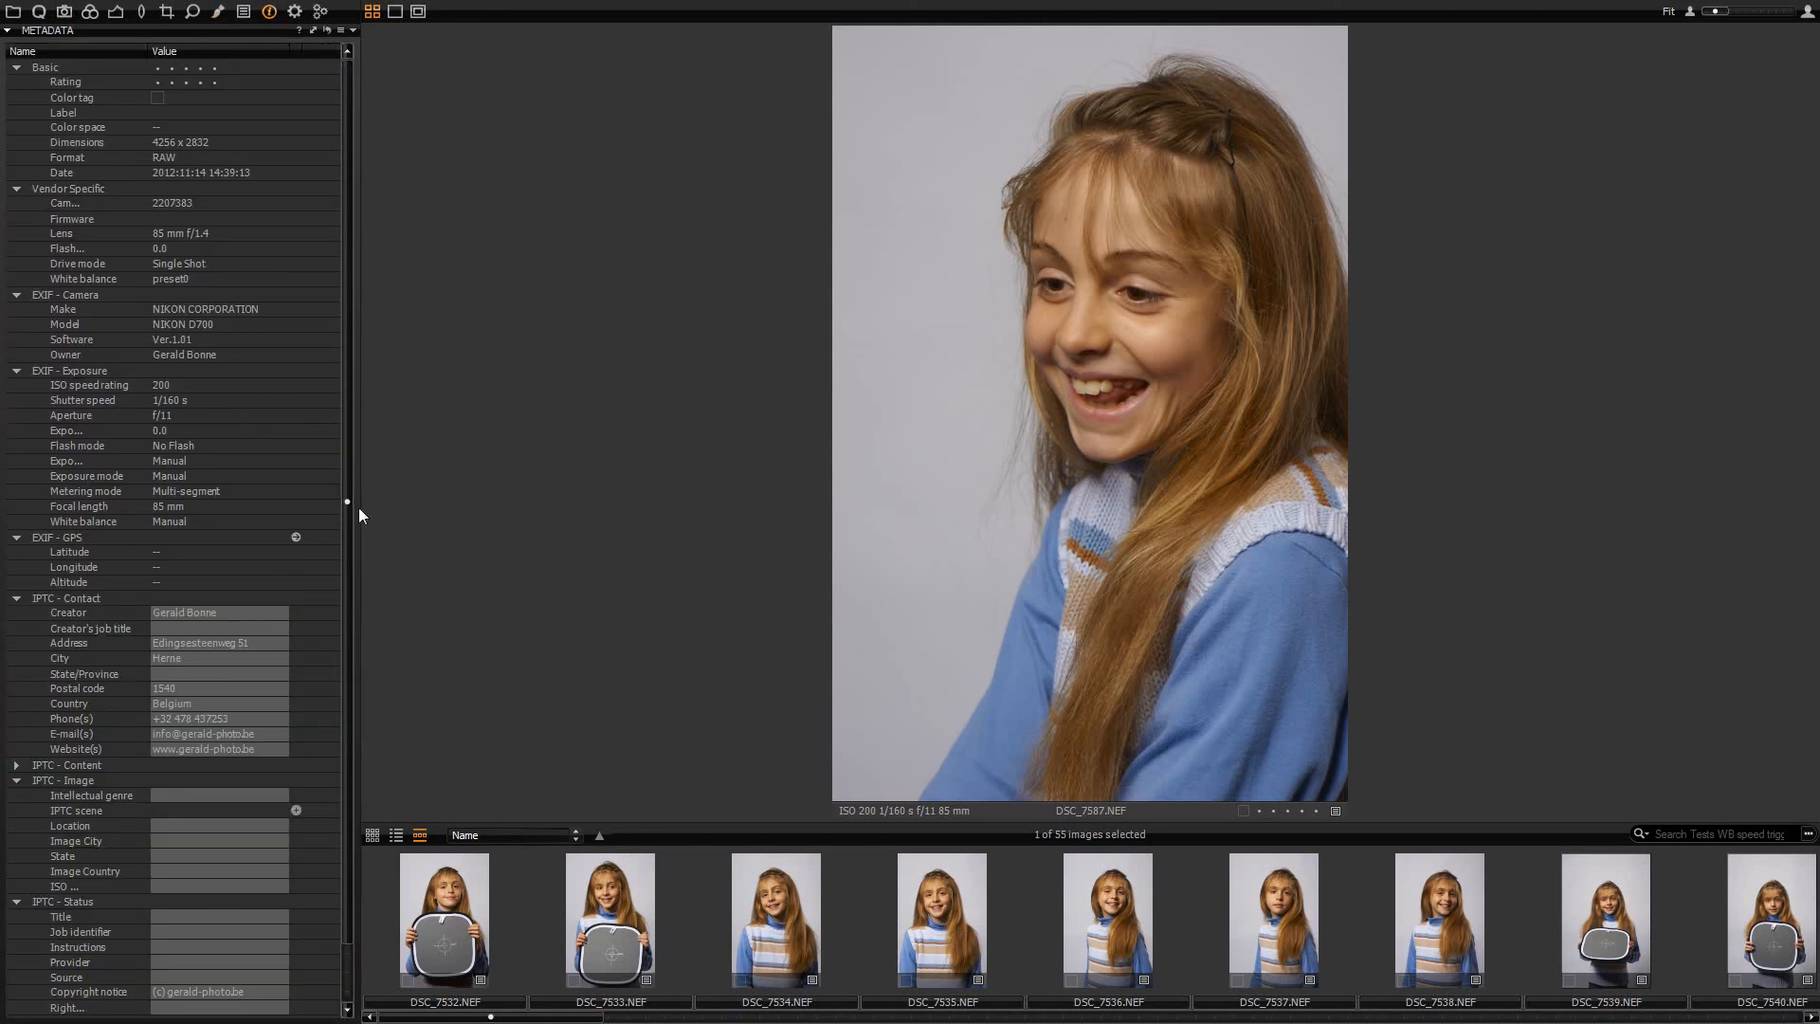
scroll(311, 633, down, 2)
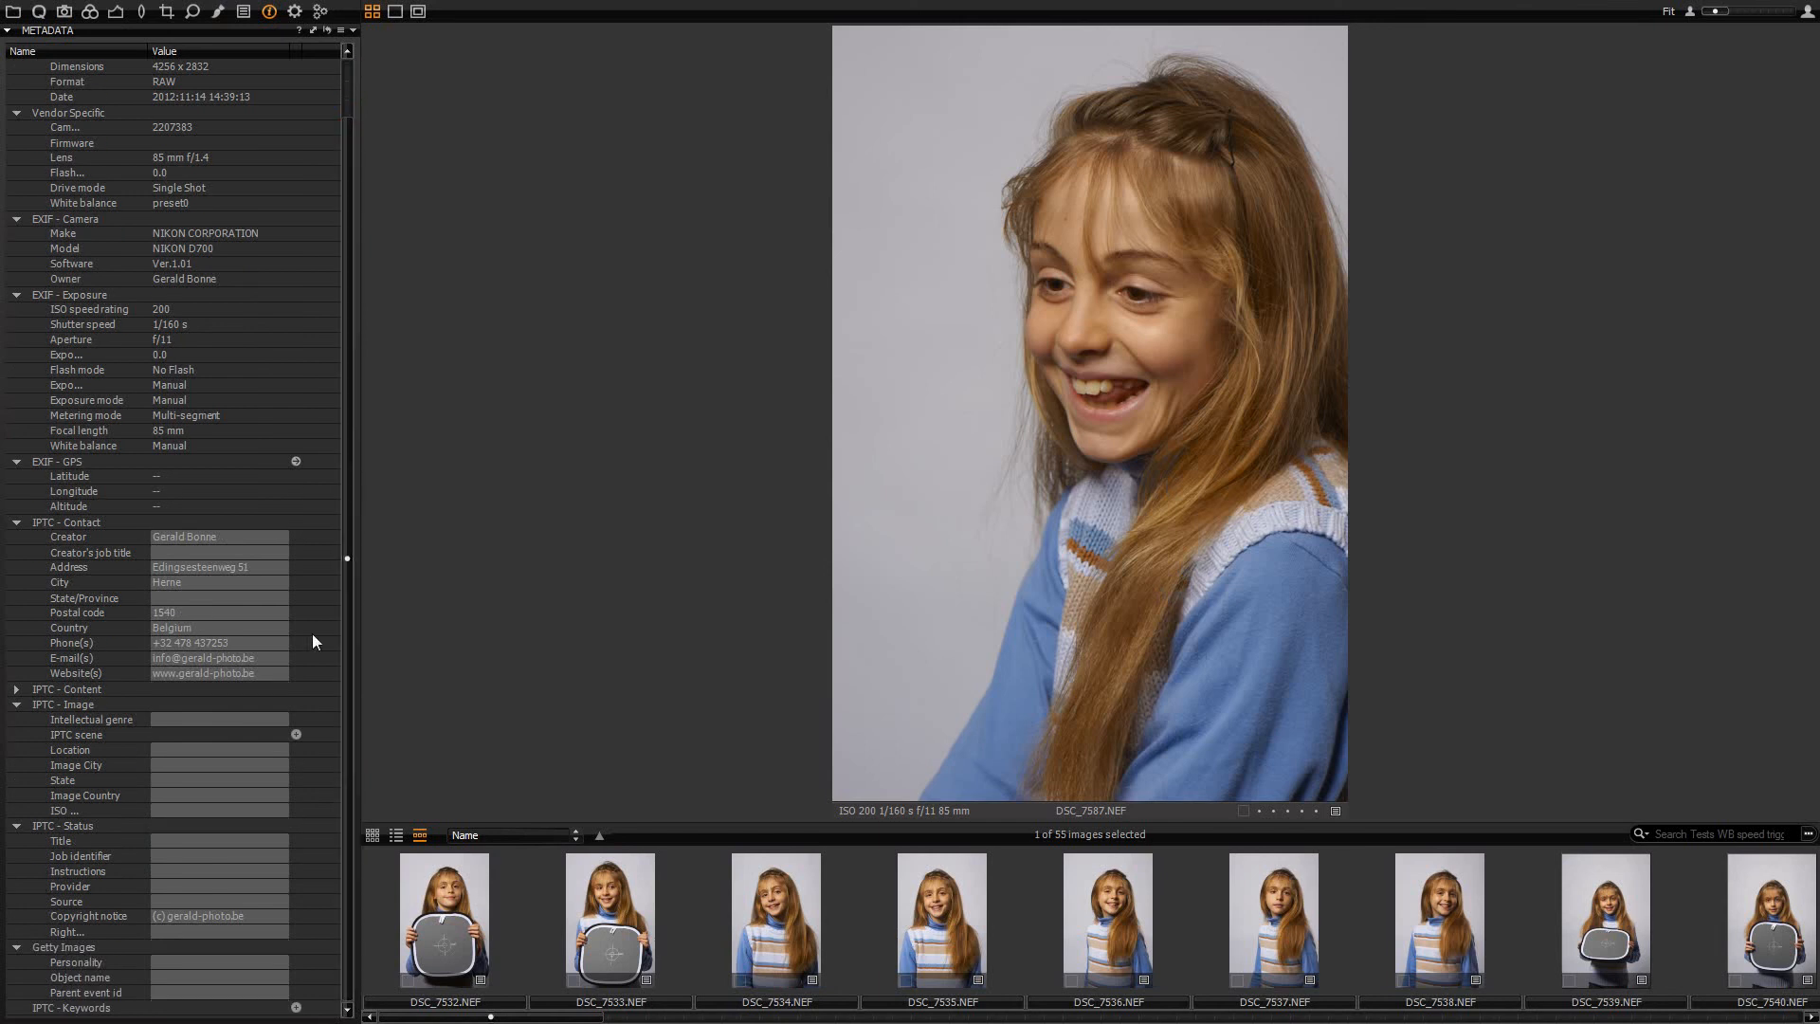
- Check the IPTC contact and copyright metadata of the first images, DSC_7532.NEF through DSC_7537.NEF
click(478, 912)
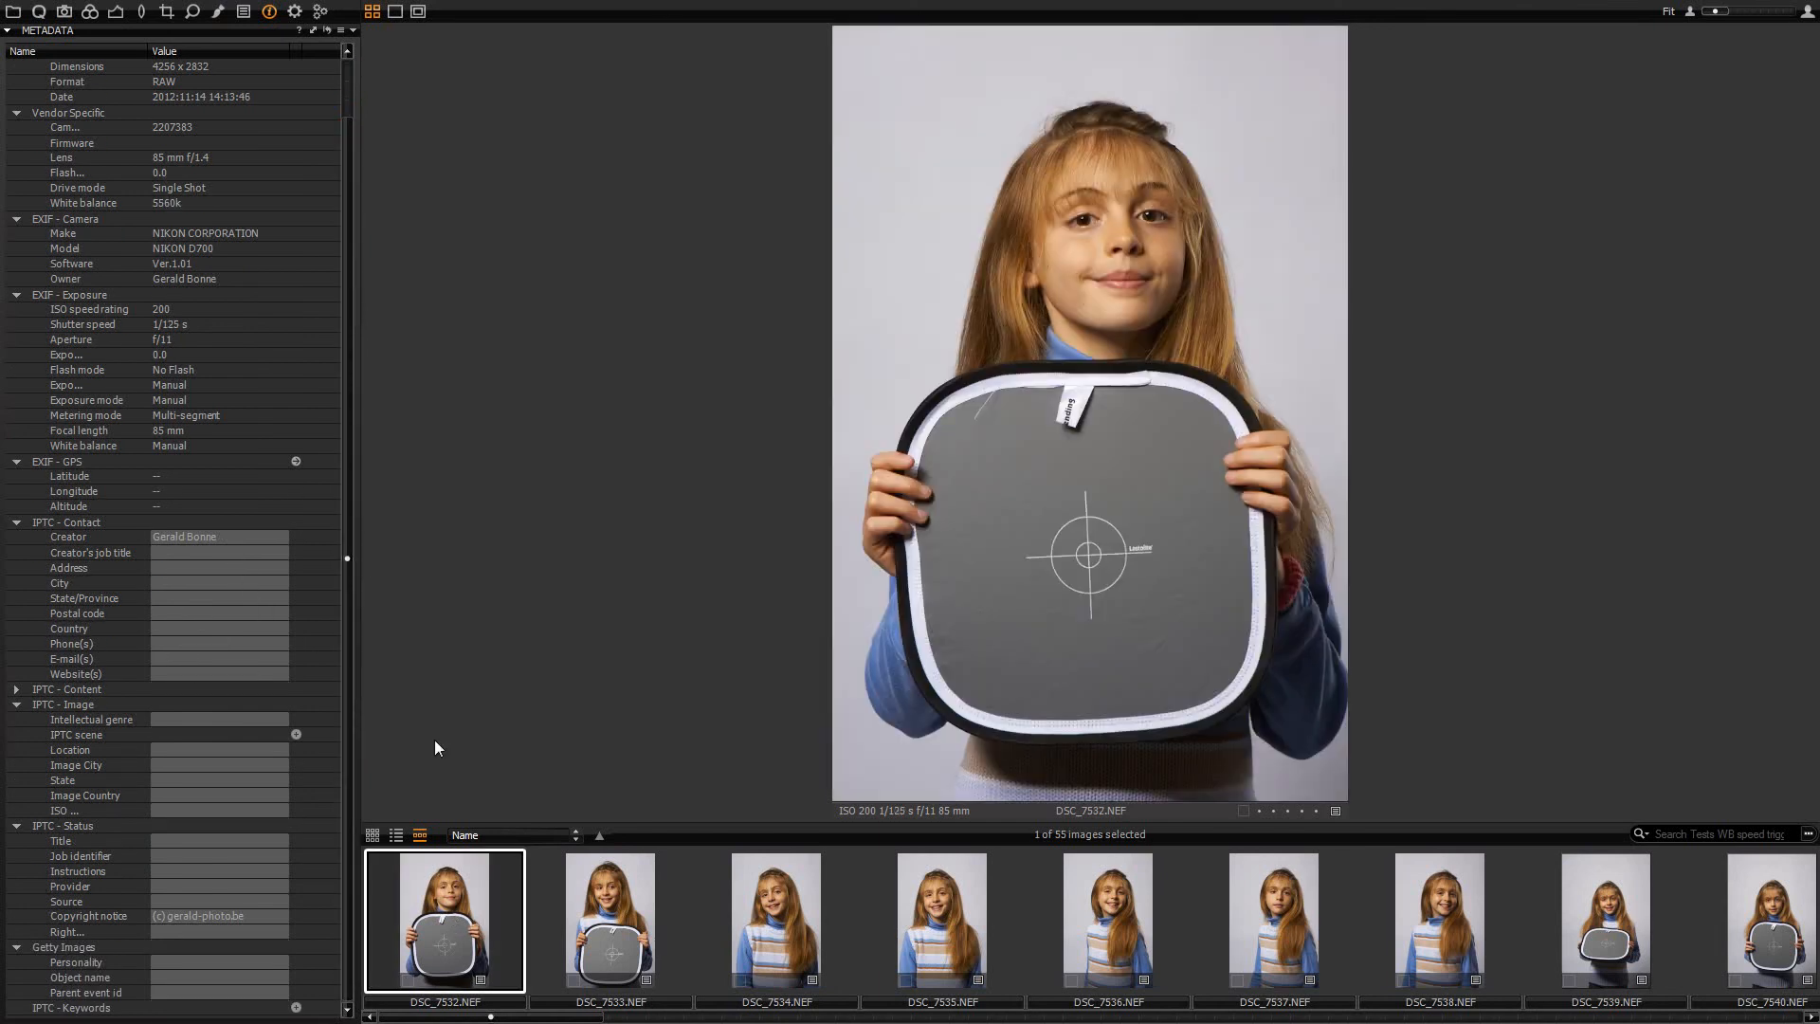
click(609, 927)
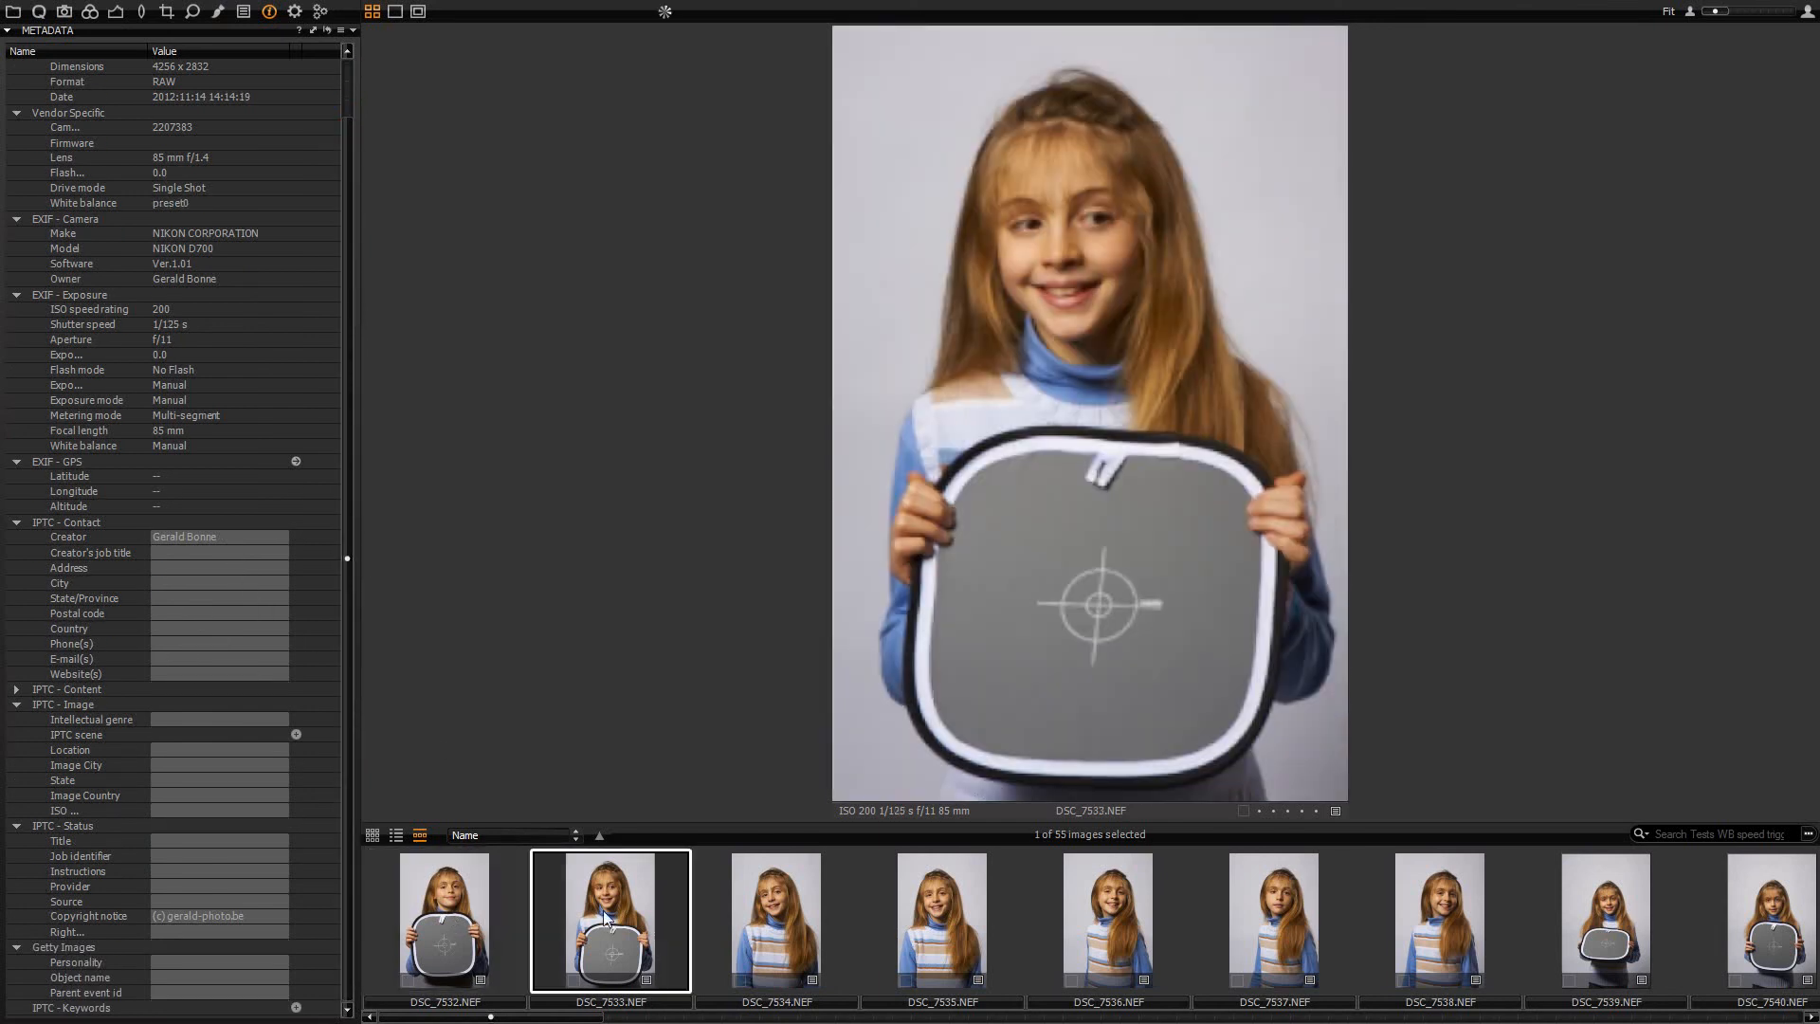
click(760, 910)
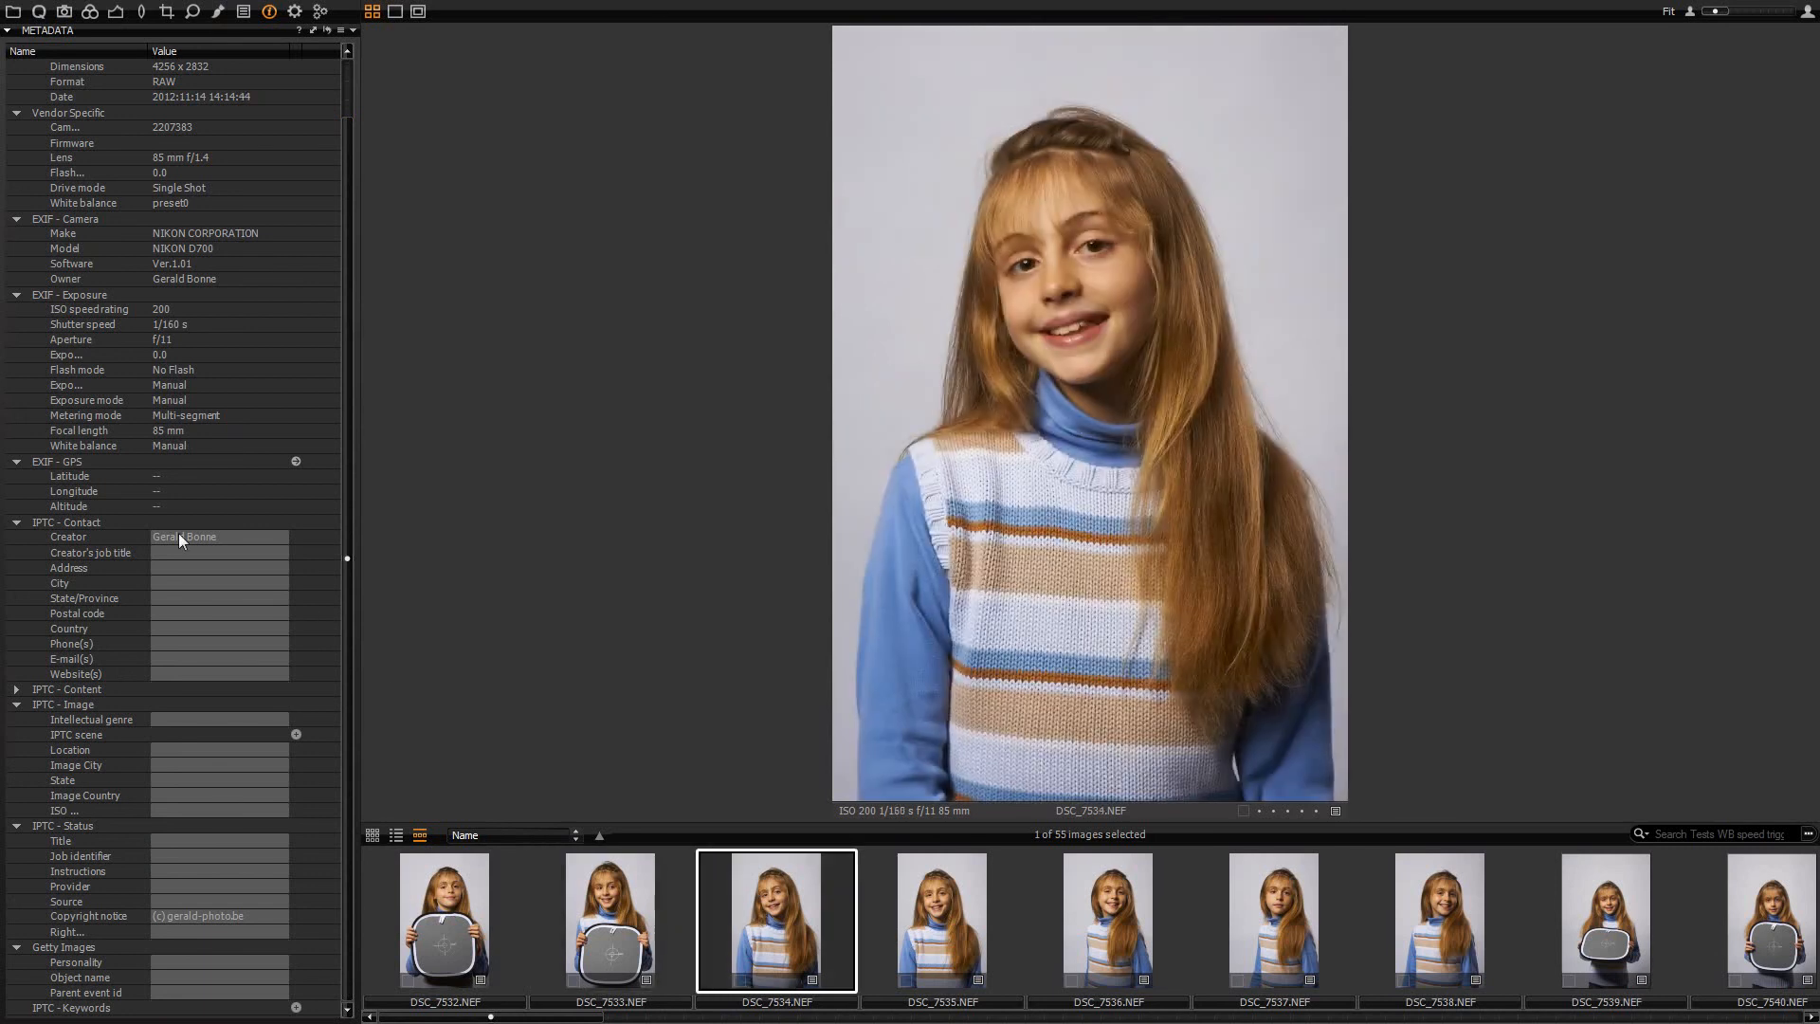
click(938, 907)
click(1152, 901)
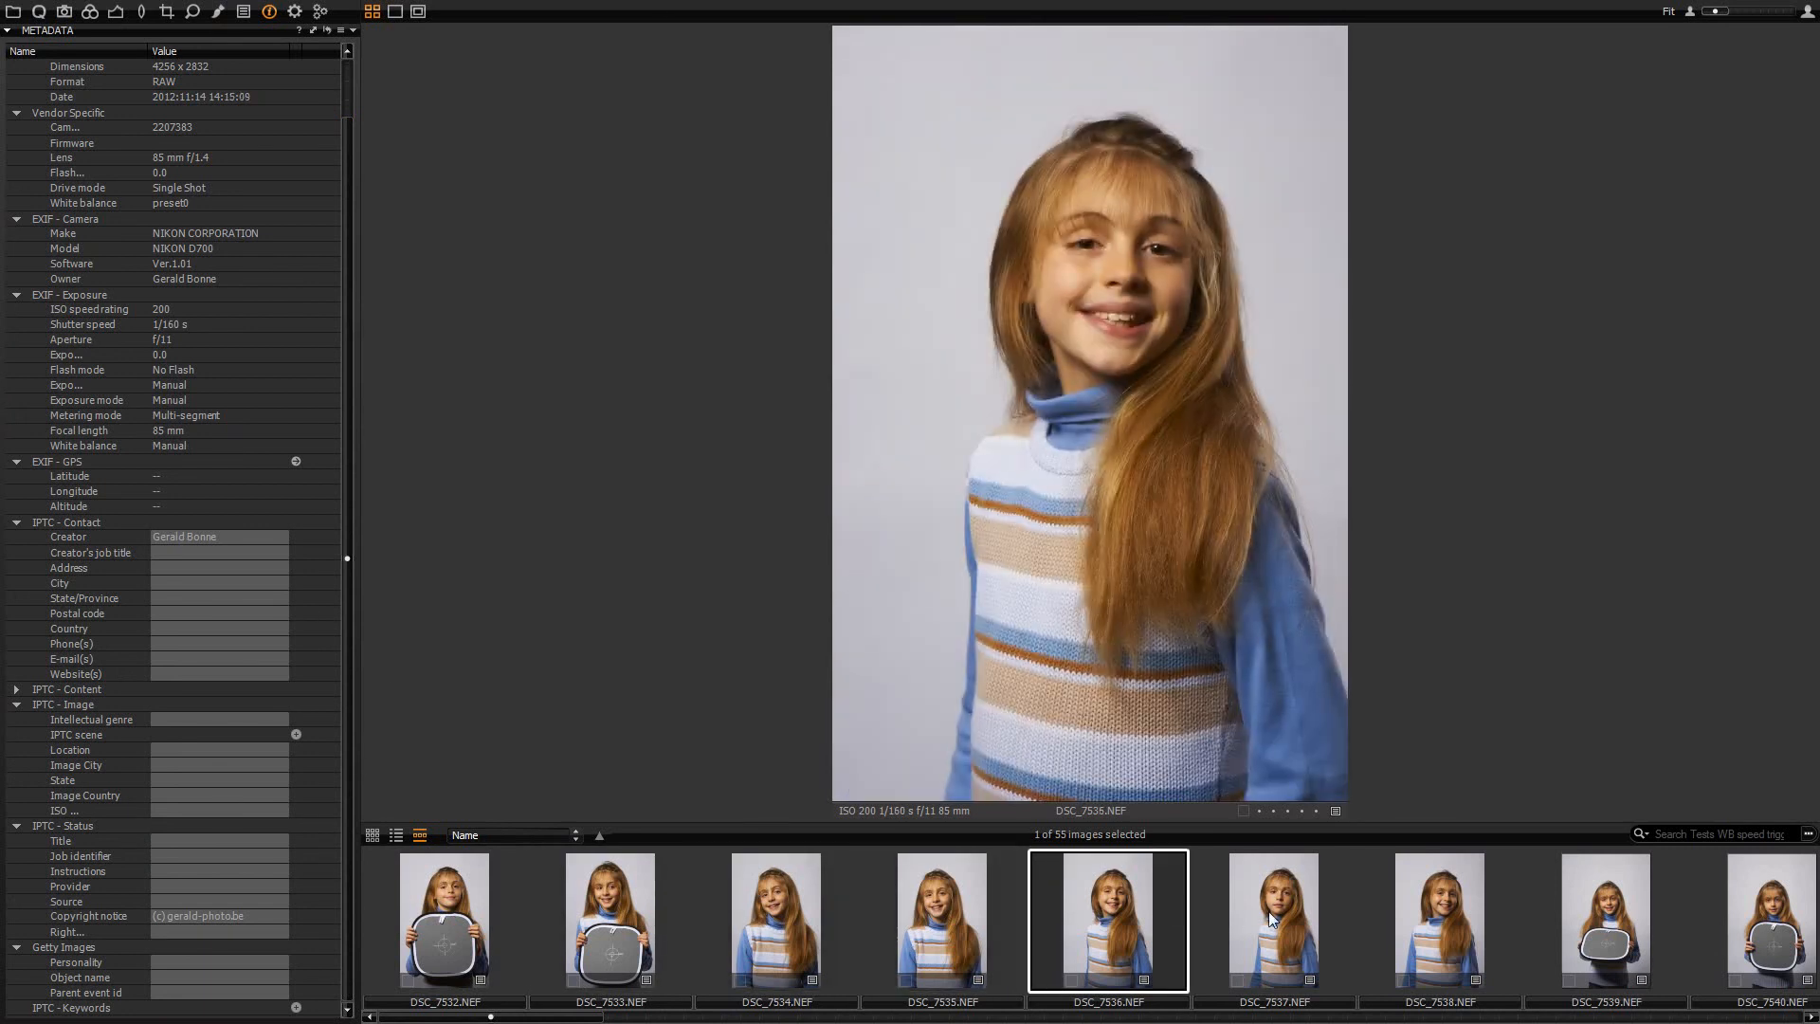
click(1268, 912)
- Apply the GG_Metadata user preset to DSC_7532.NEF
click(424, 912)
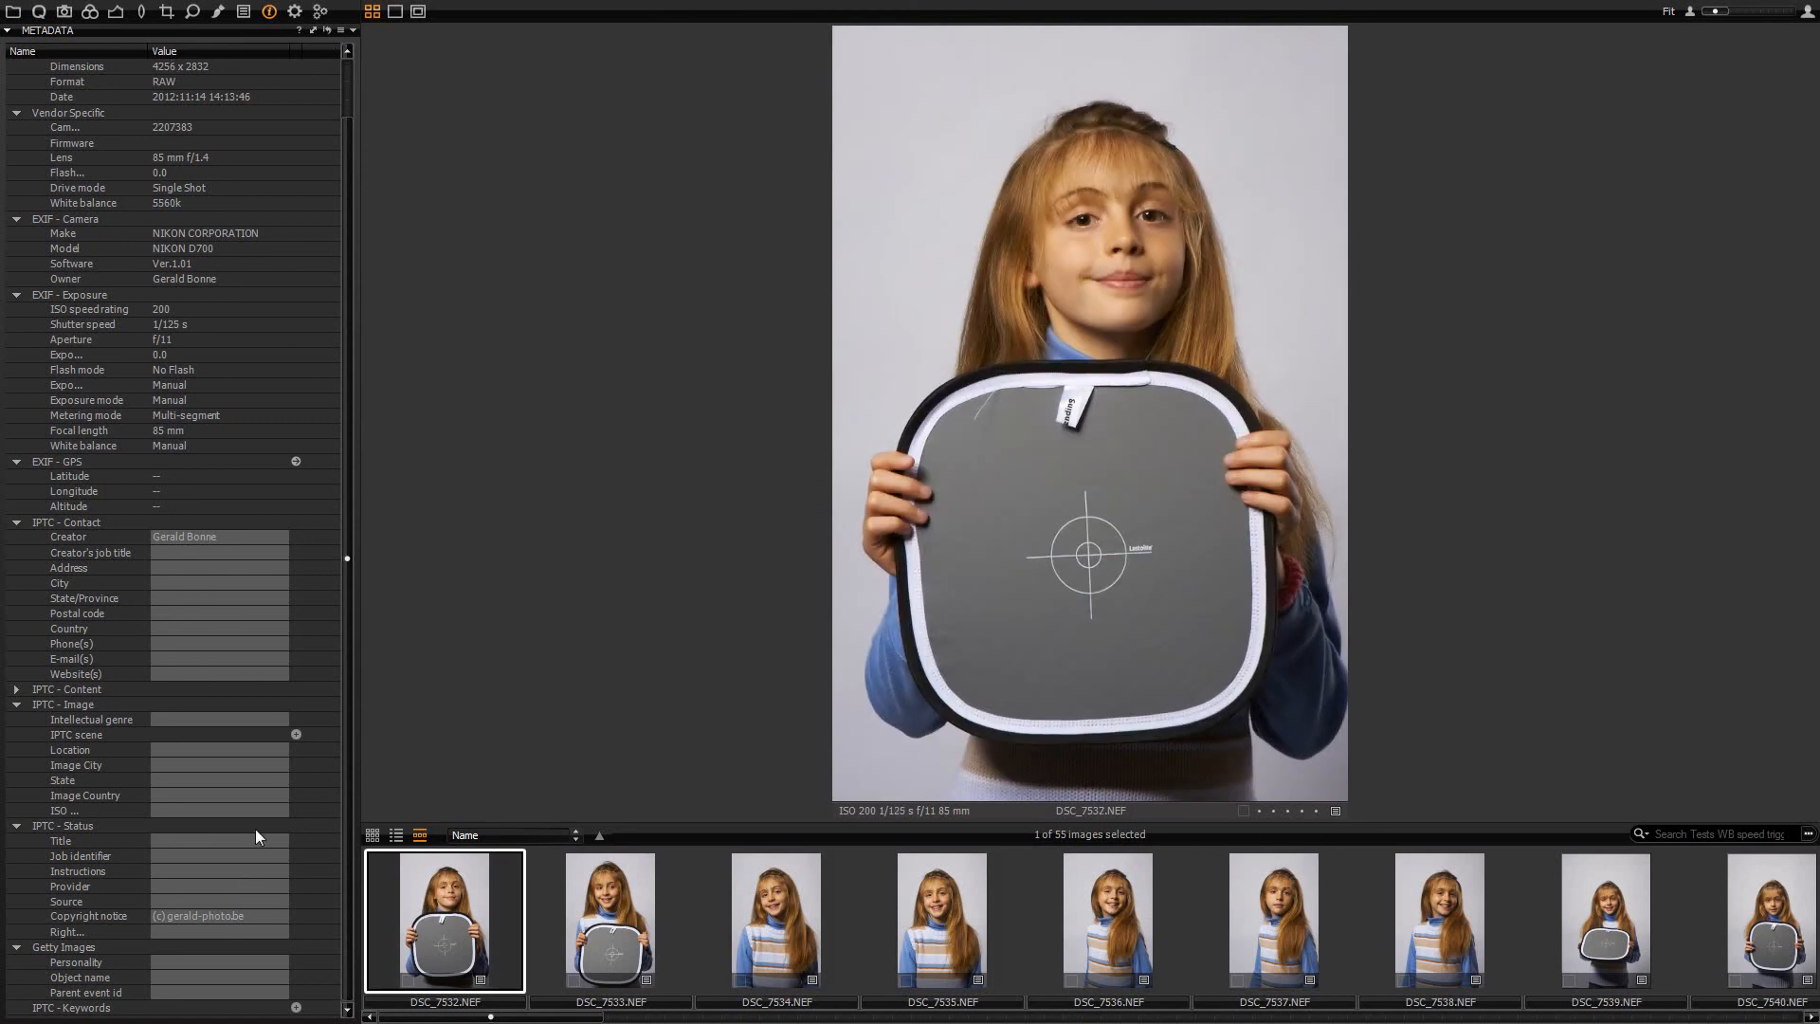
click(343, 32)
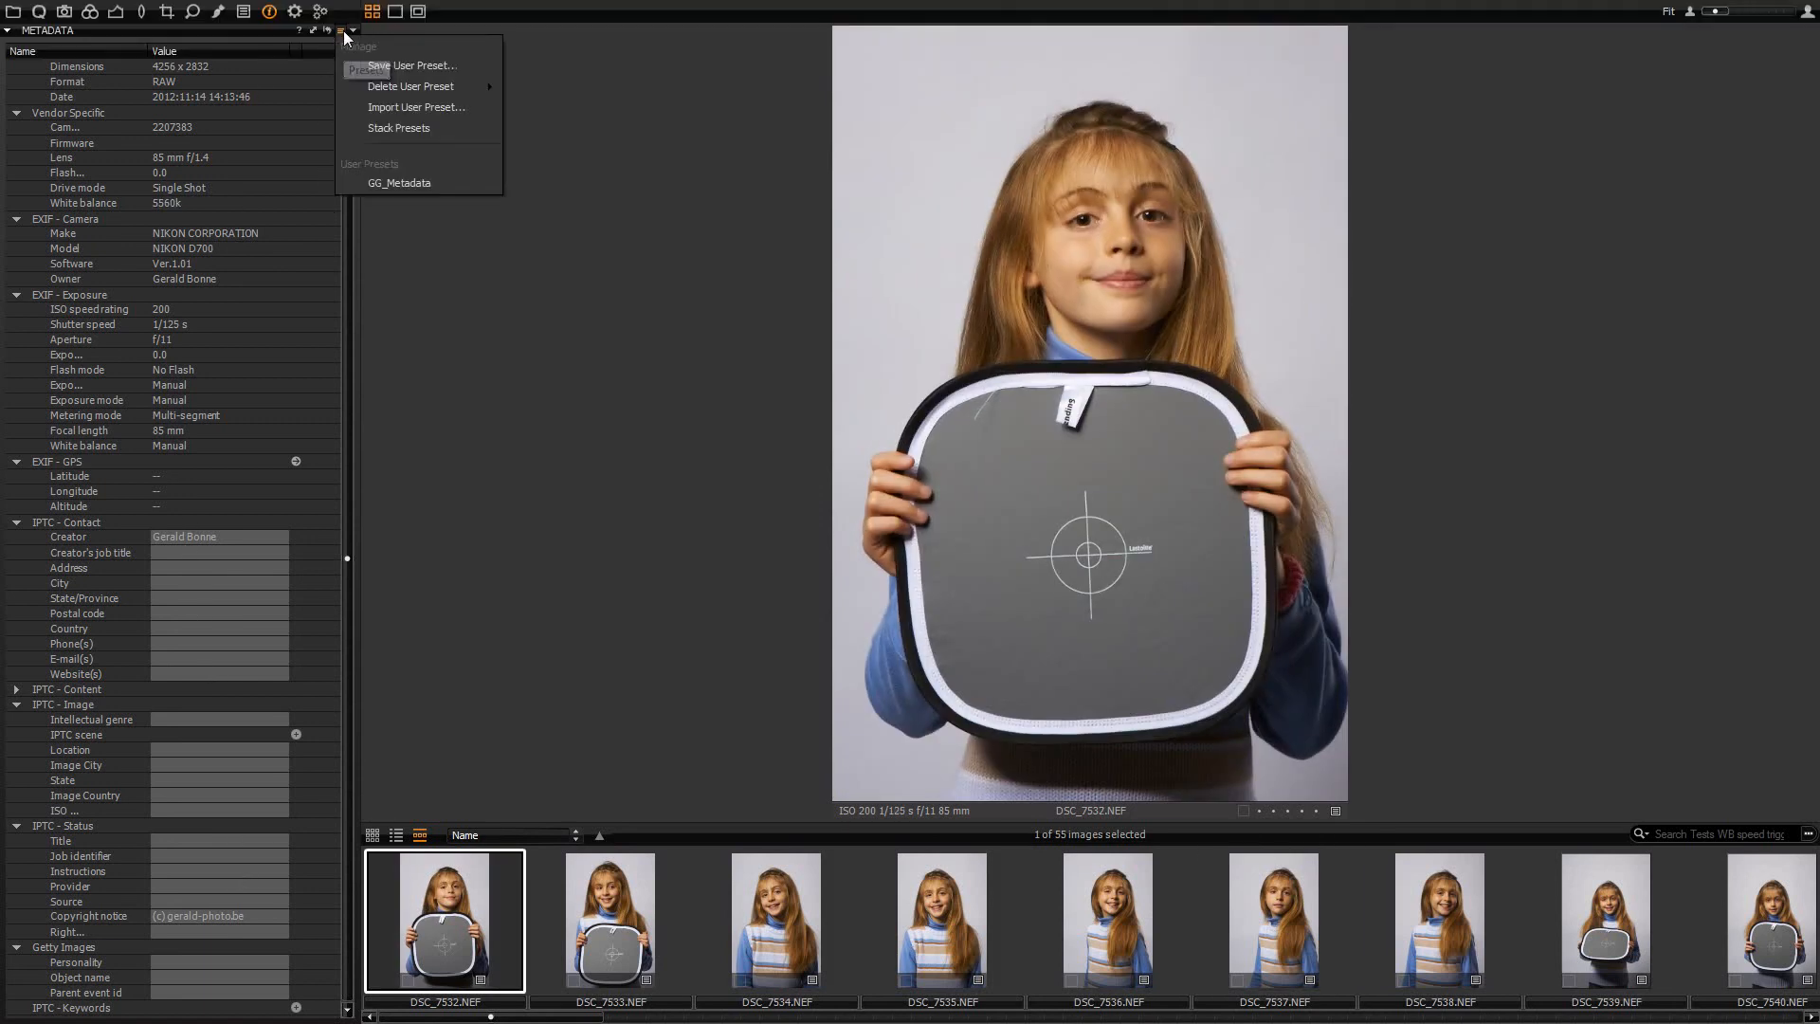
click(429, 184)
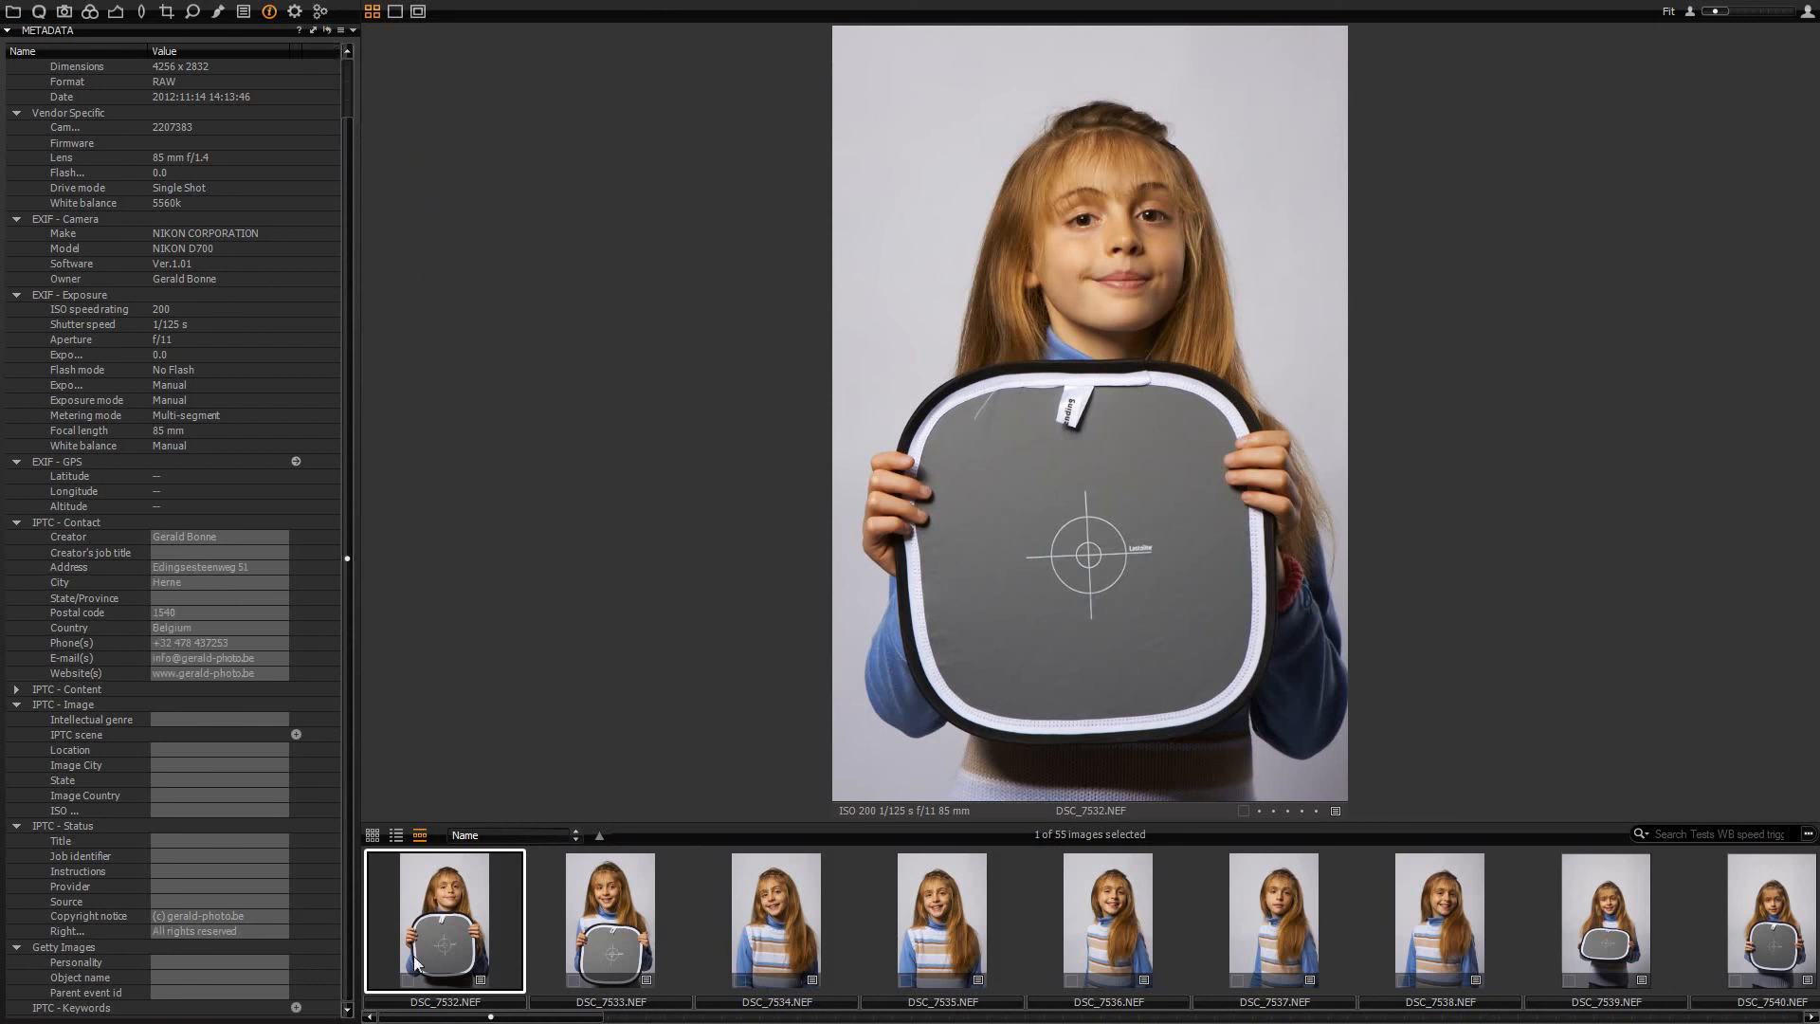
- Copy the filled-in contact fields, copyright notice and usage terms from DSC_7532.NEF and review the selected metadata entries in the adjustments clipboard
click(313, 29)
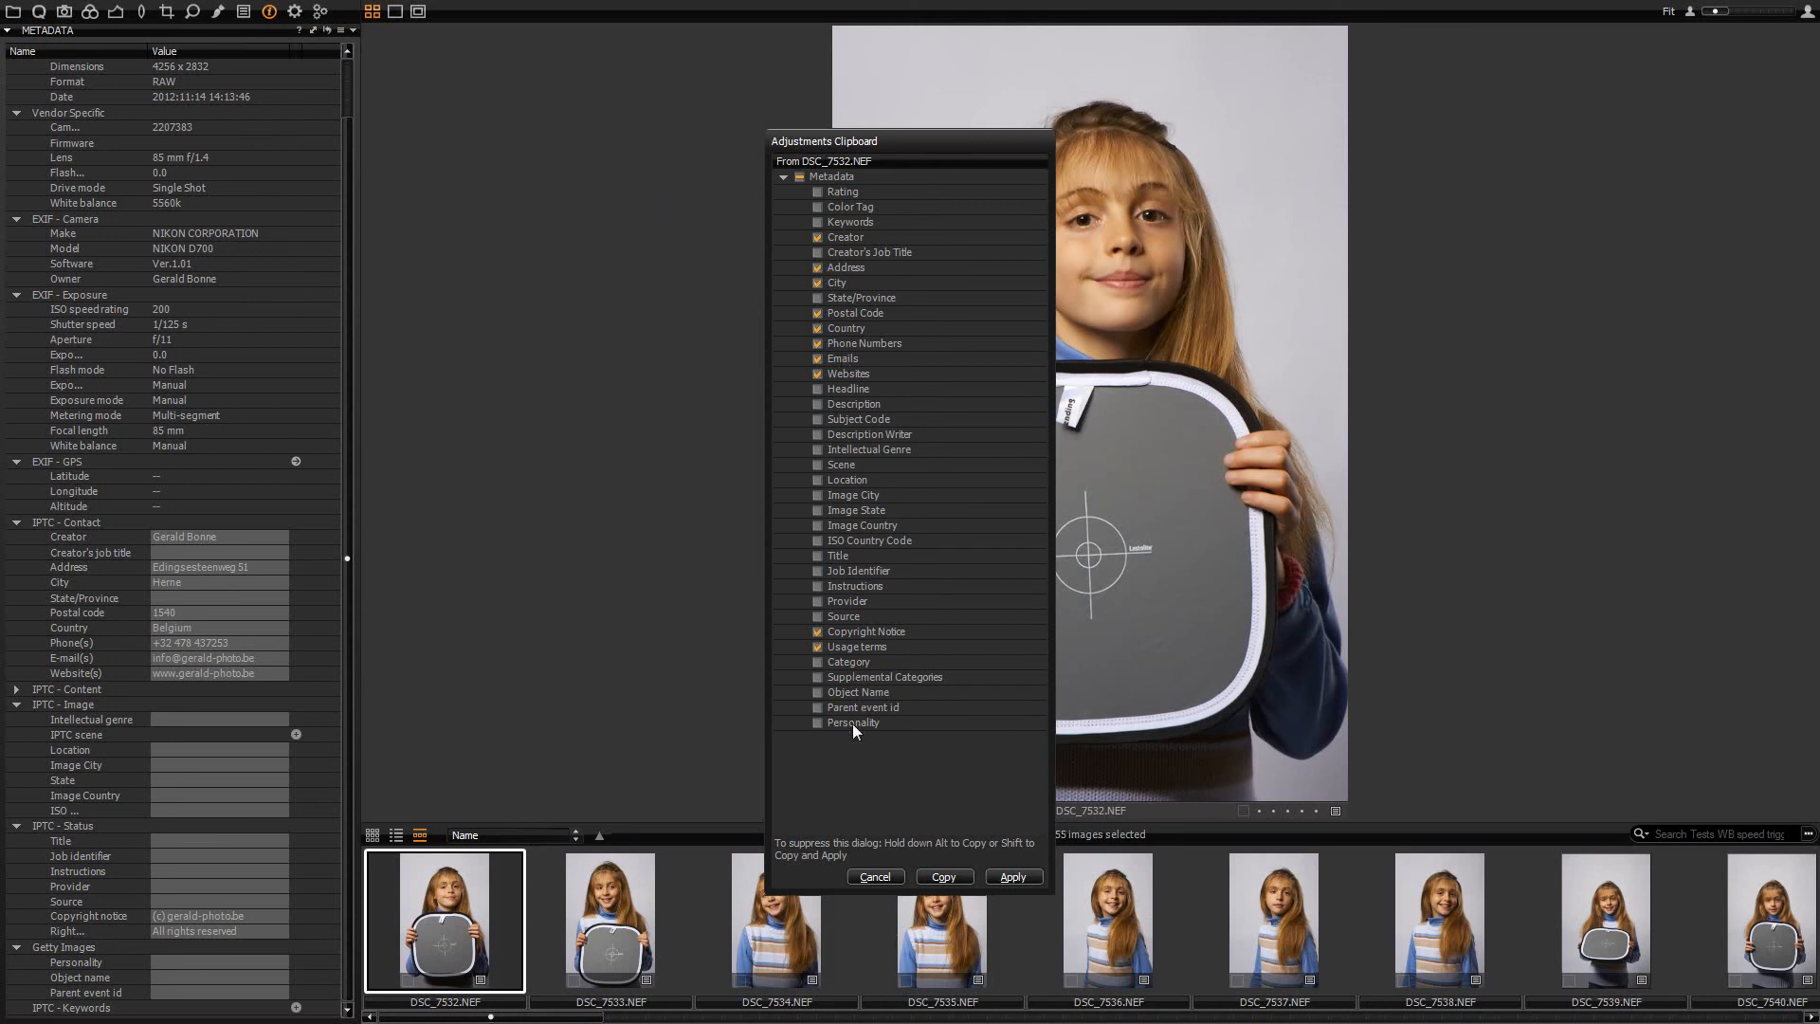
click(943, 876)
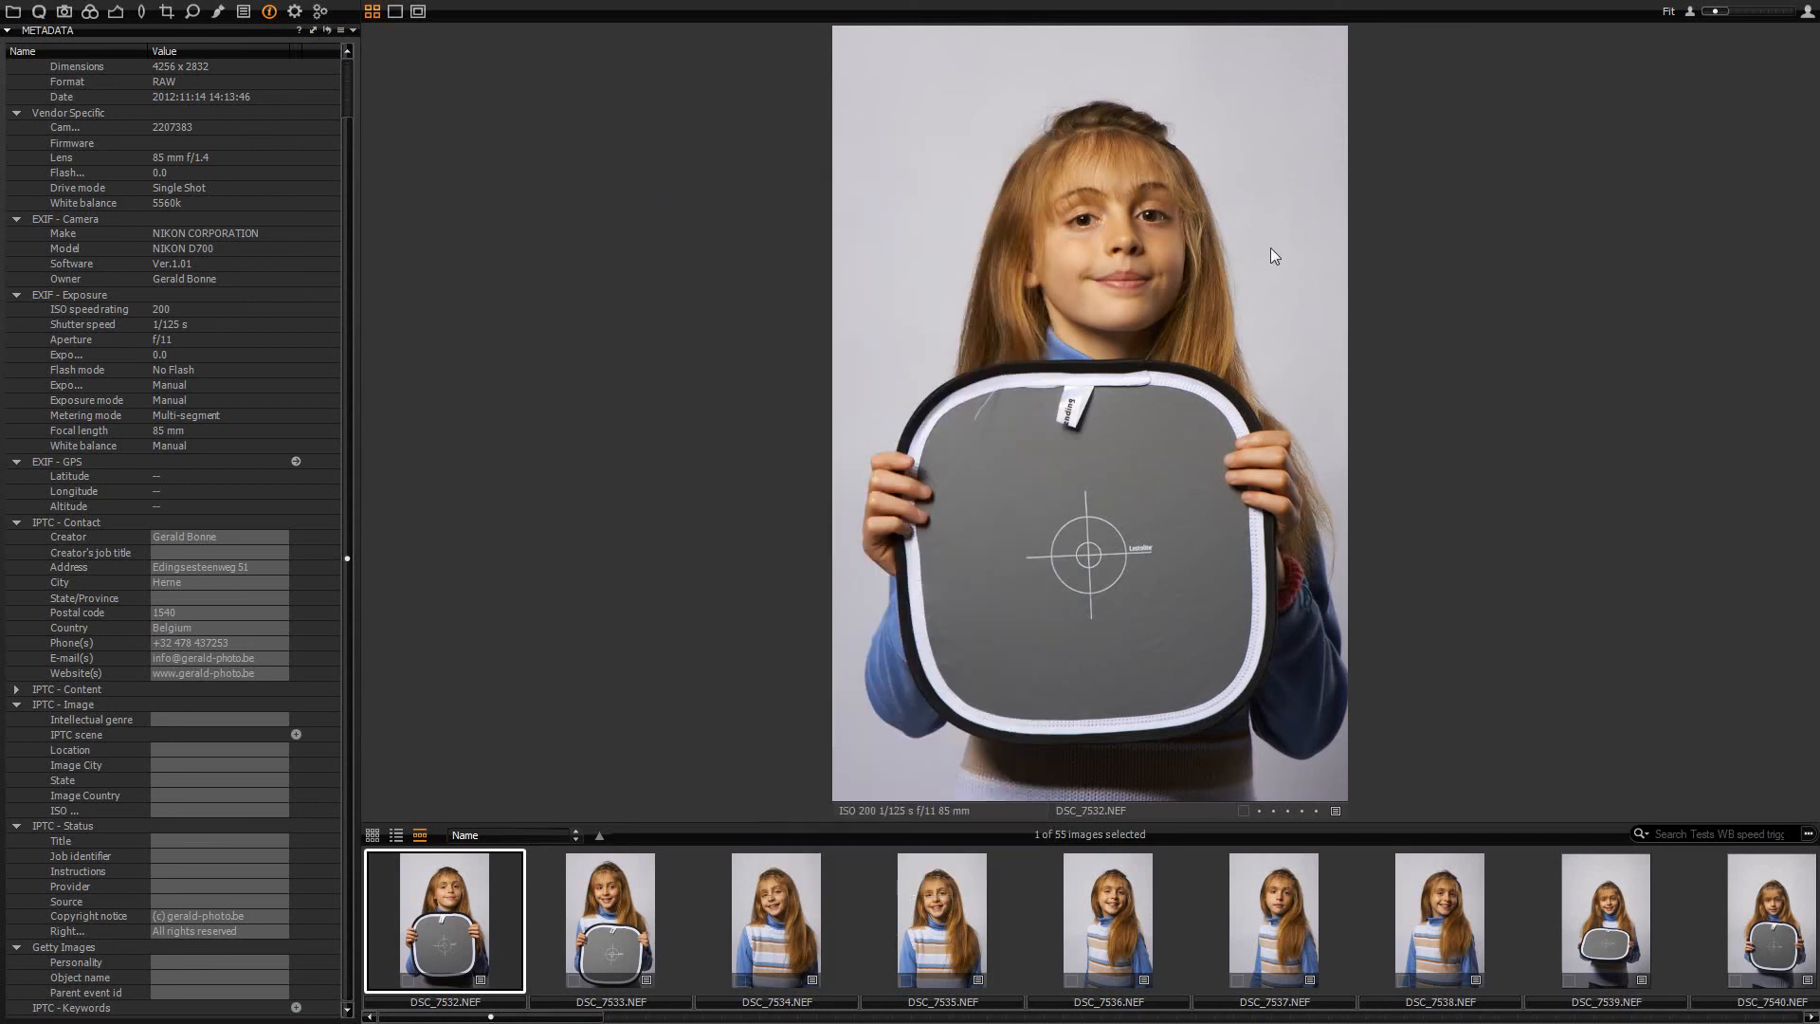
click(251, 12)
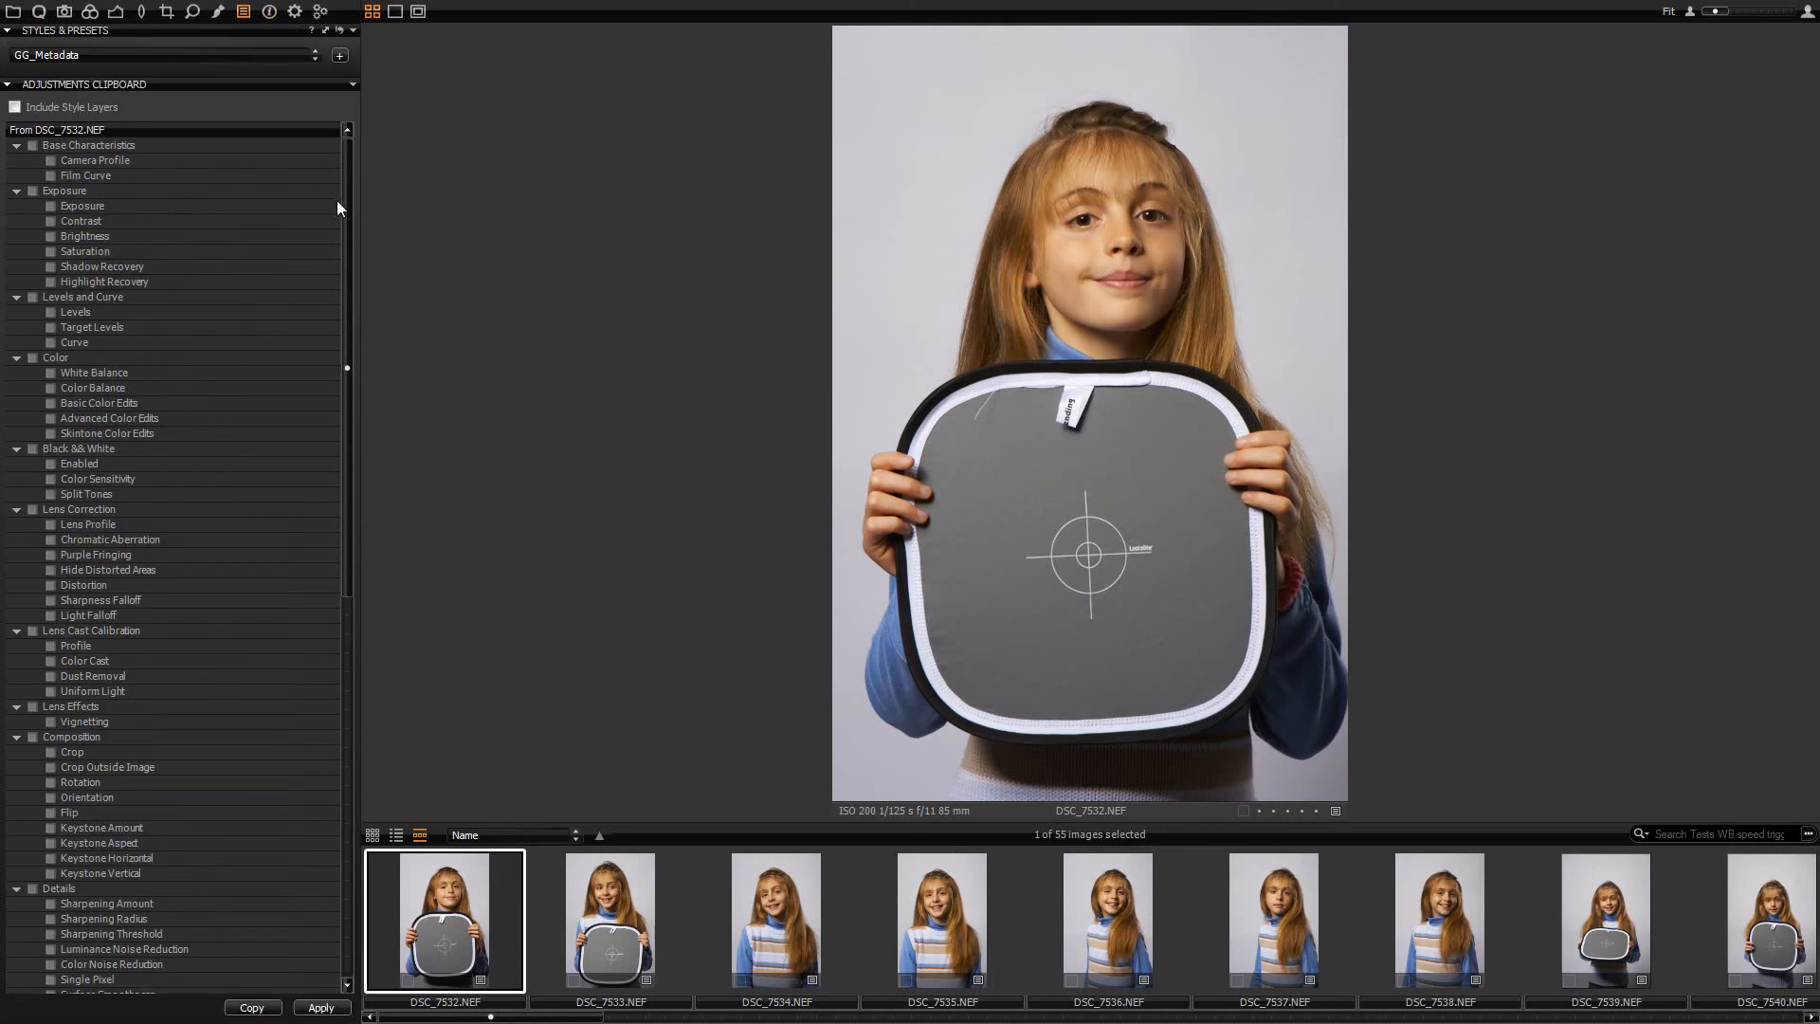
drag(350, 290, 436, 776)
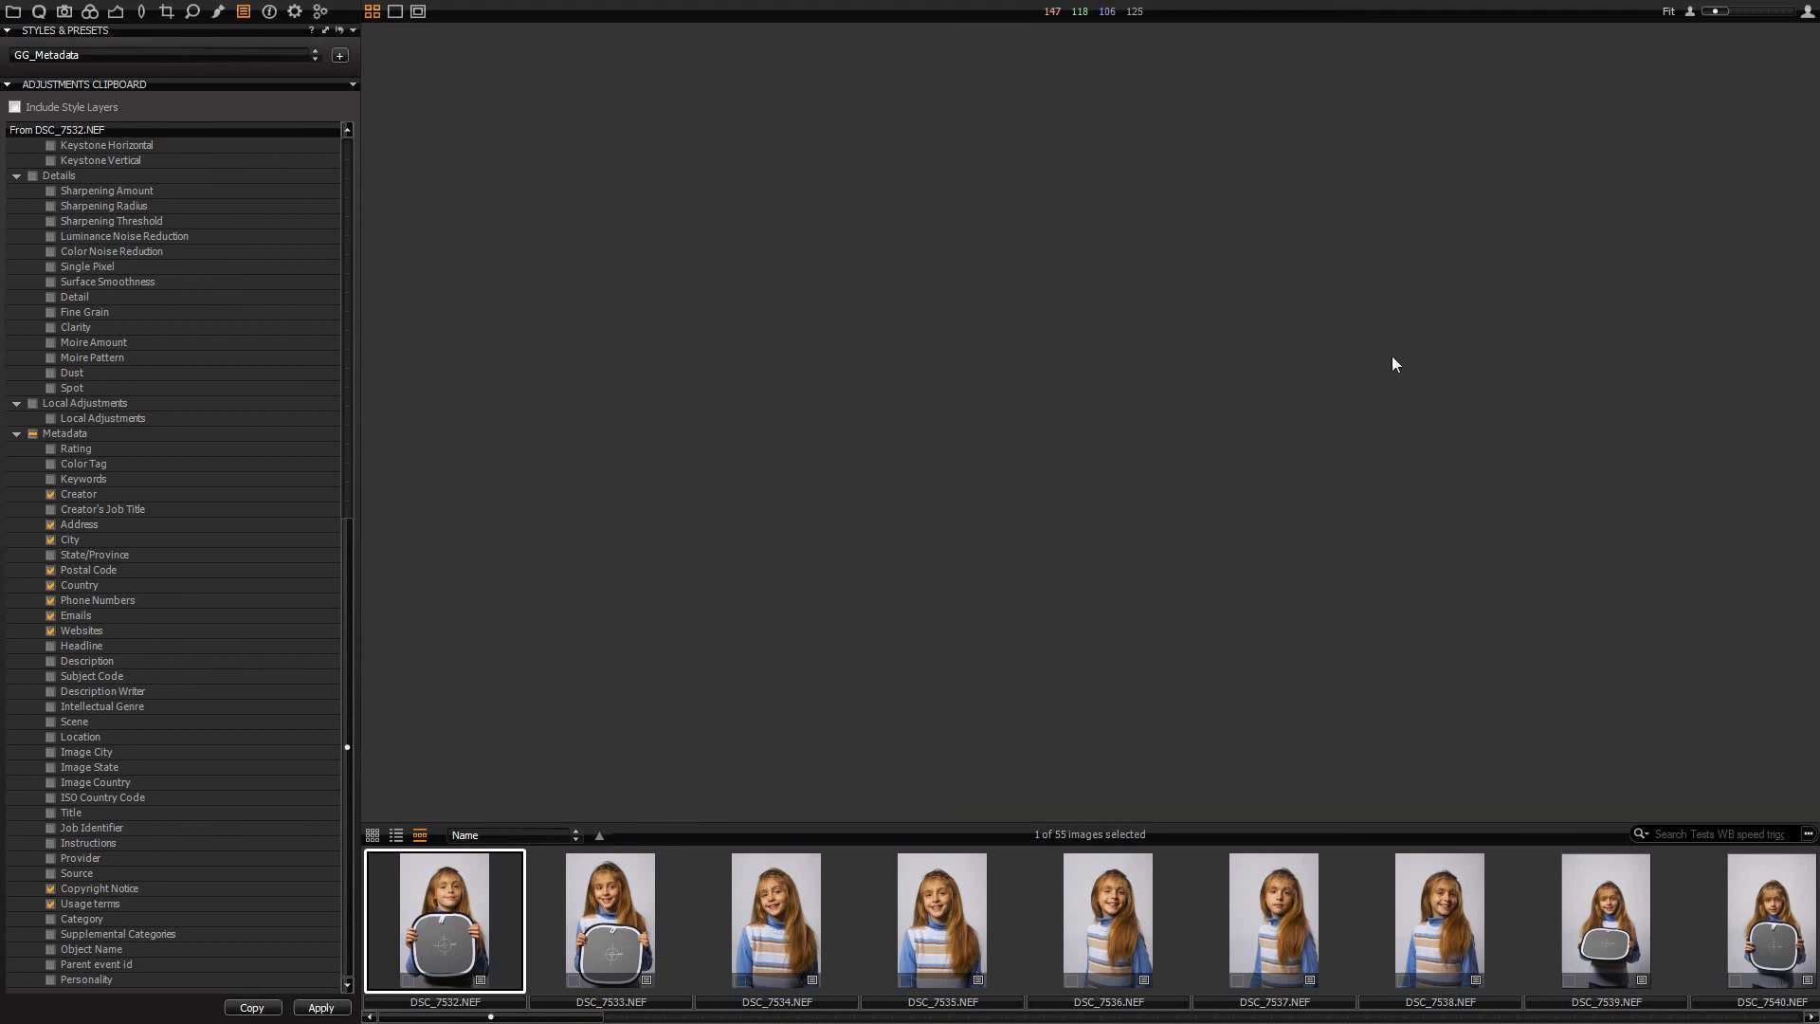
- Apply the copied metadata to all images and make DSC_7533.NEF the current image
key(ctrl+a)
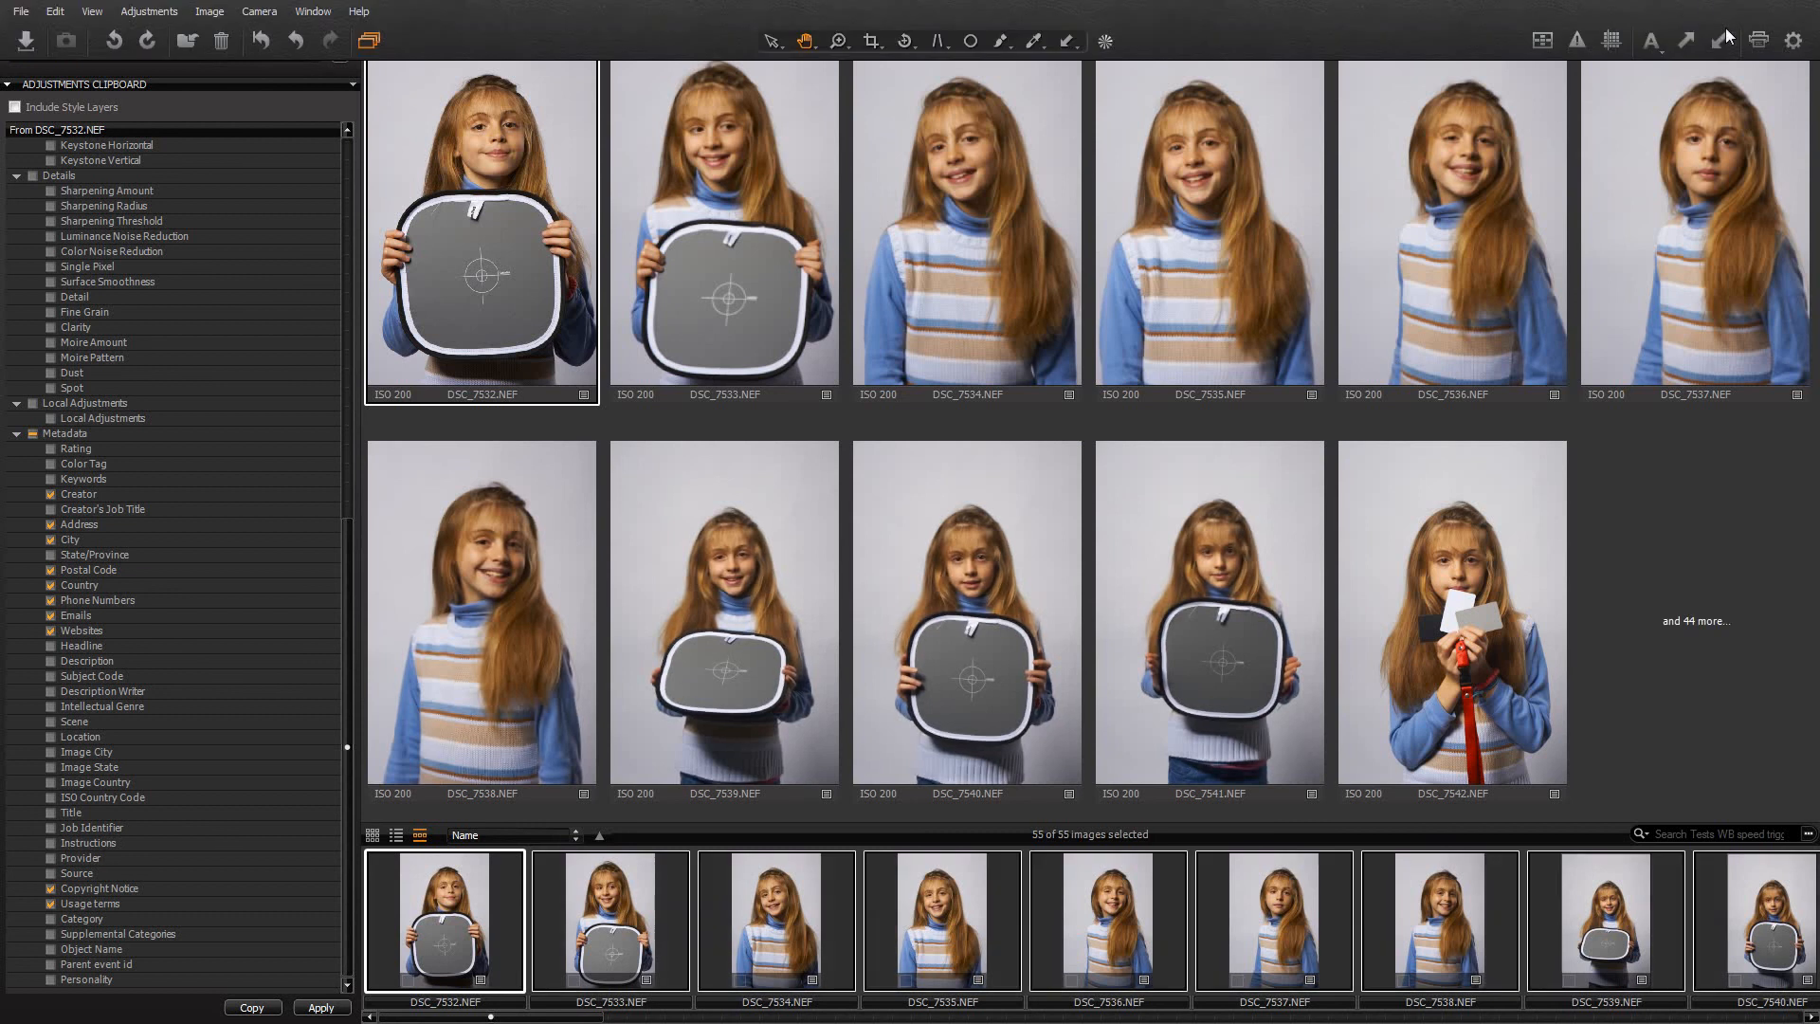
click(629, 925)
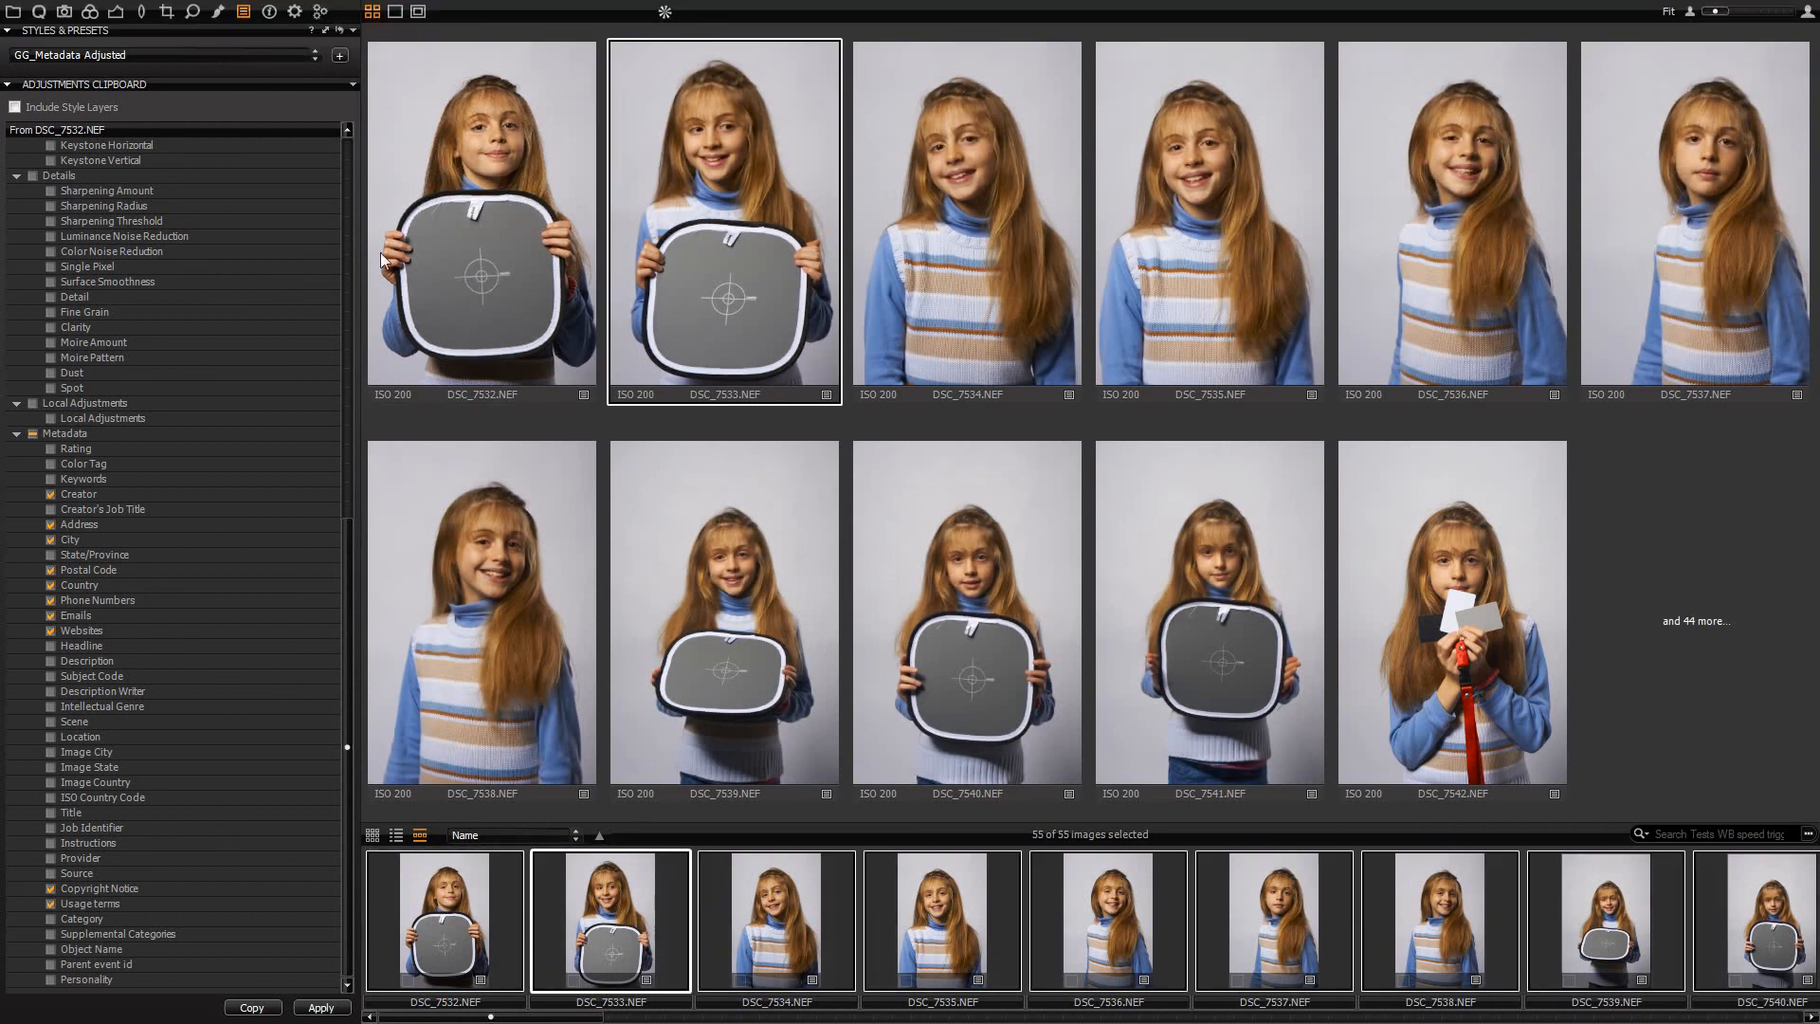
- Check the IPTC contact and copyright metadata of DSC_7533.NEF, DSC_7539.NEF and DSC_7541.NEF
click(268, 12)
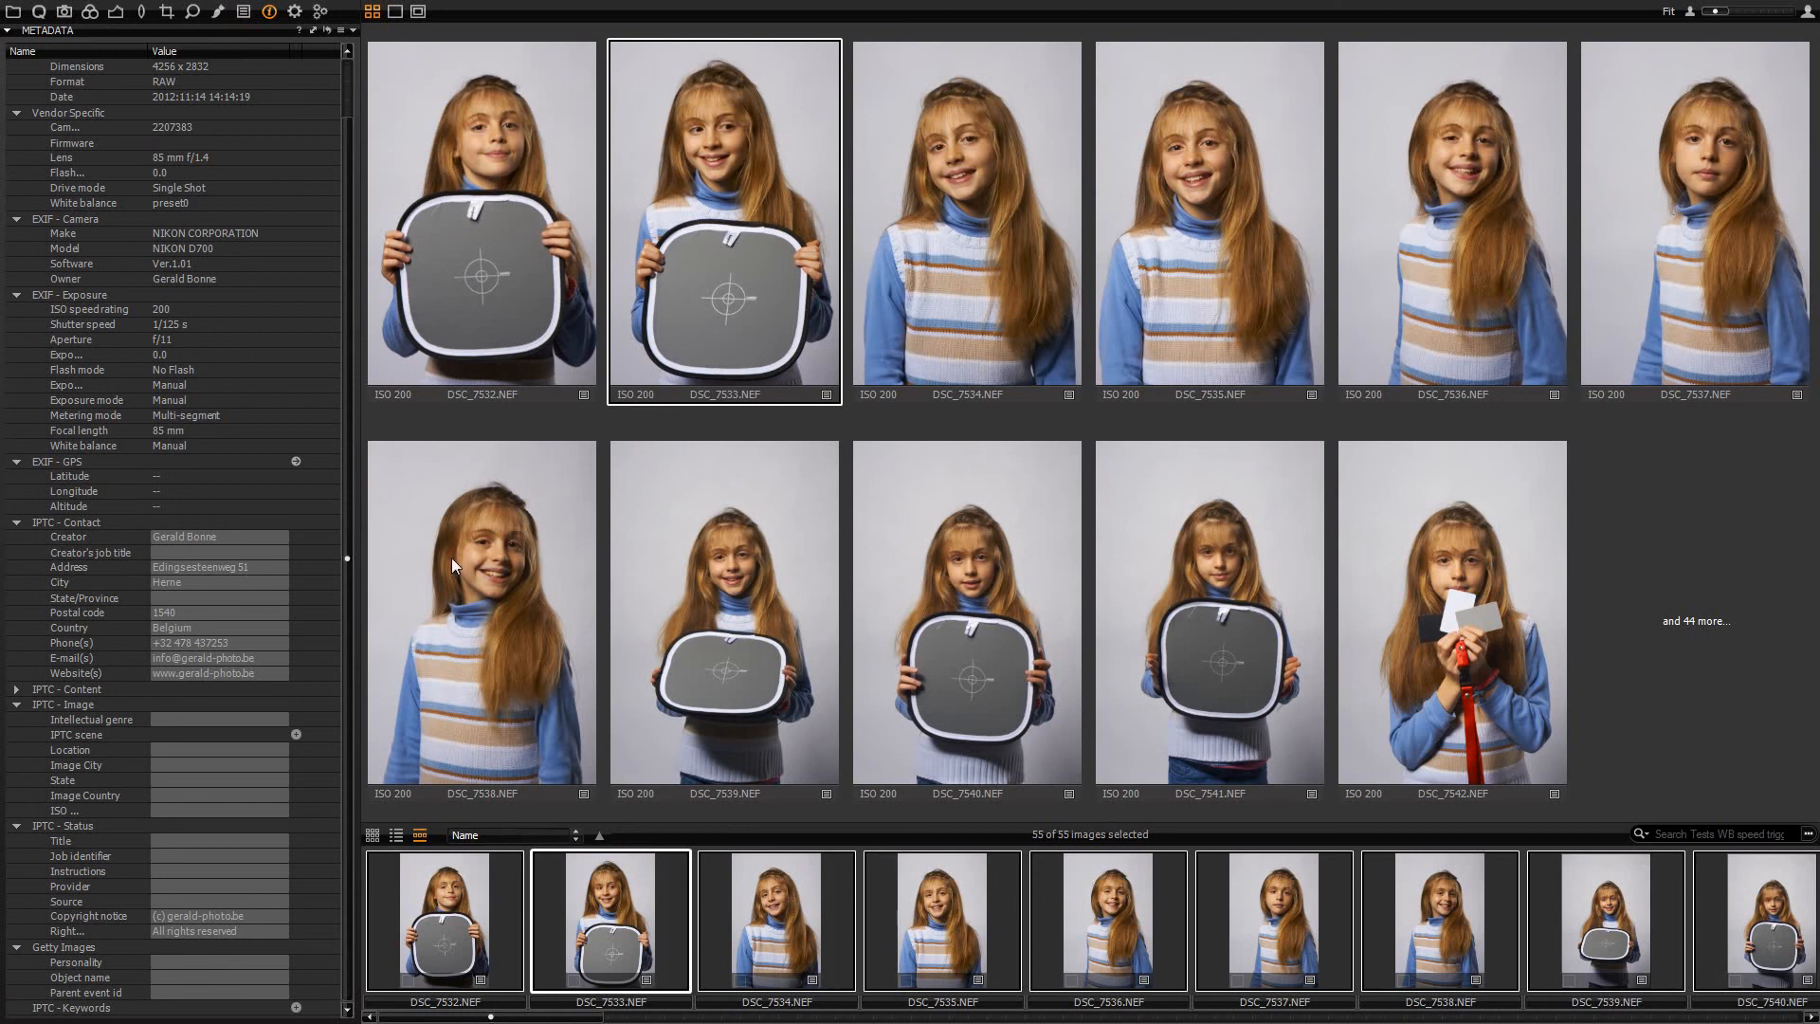
key(F11)
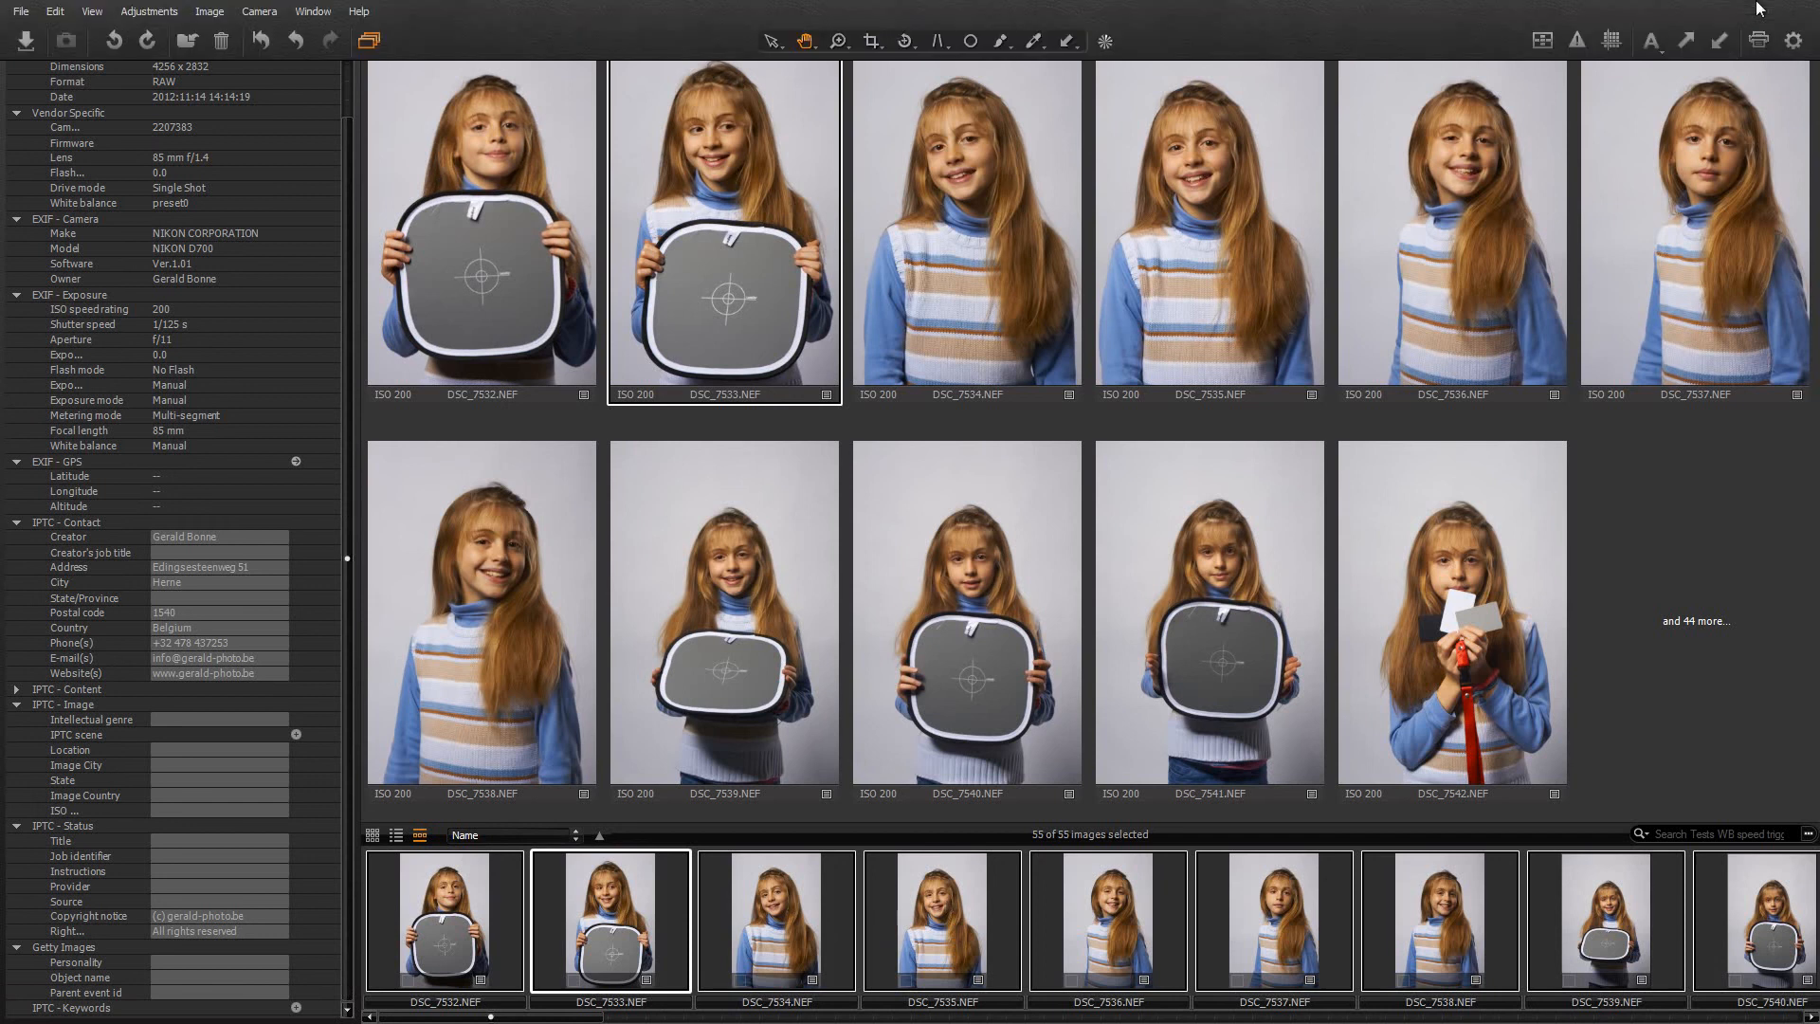
key(F11)
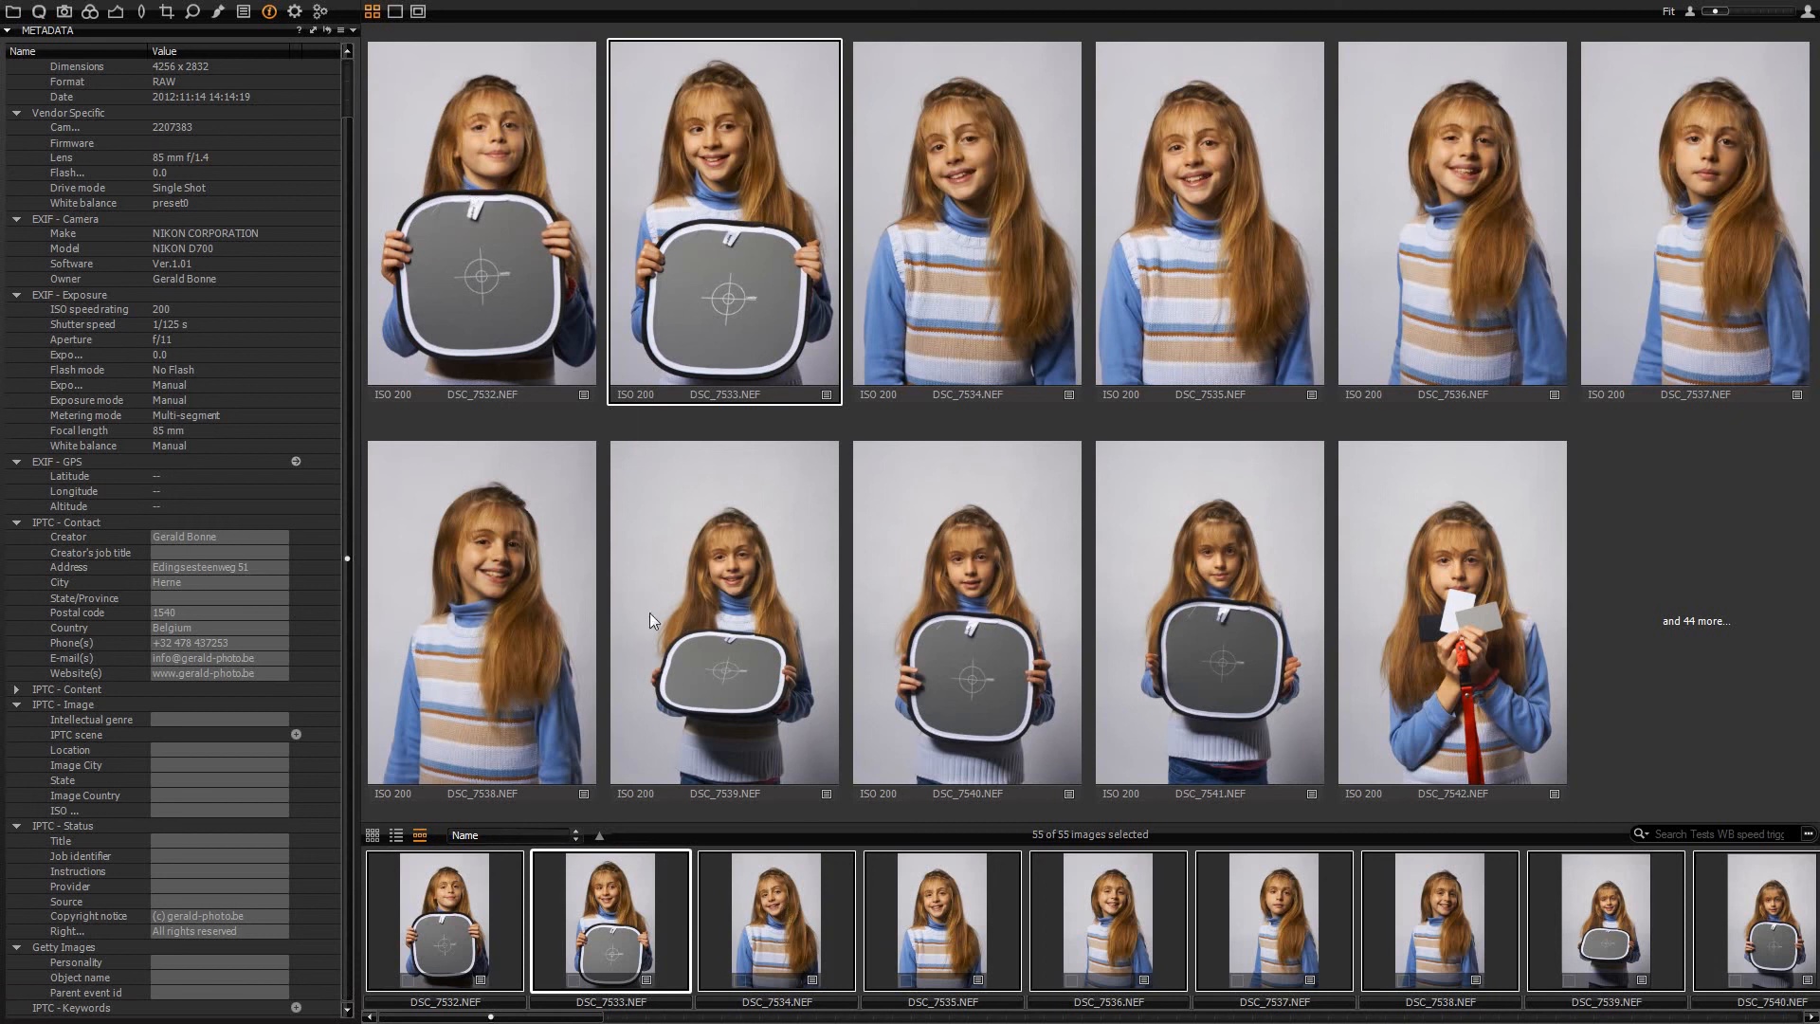
click(610, 680)
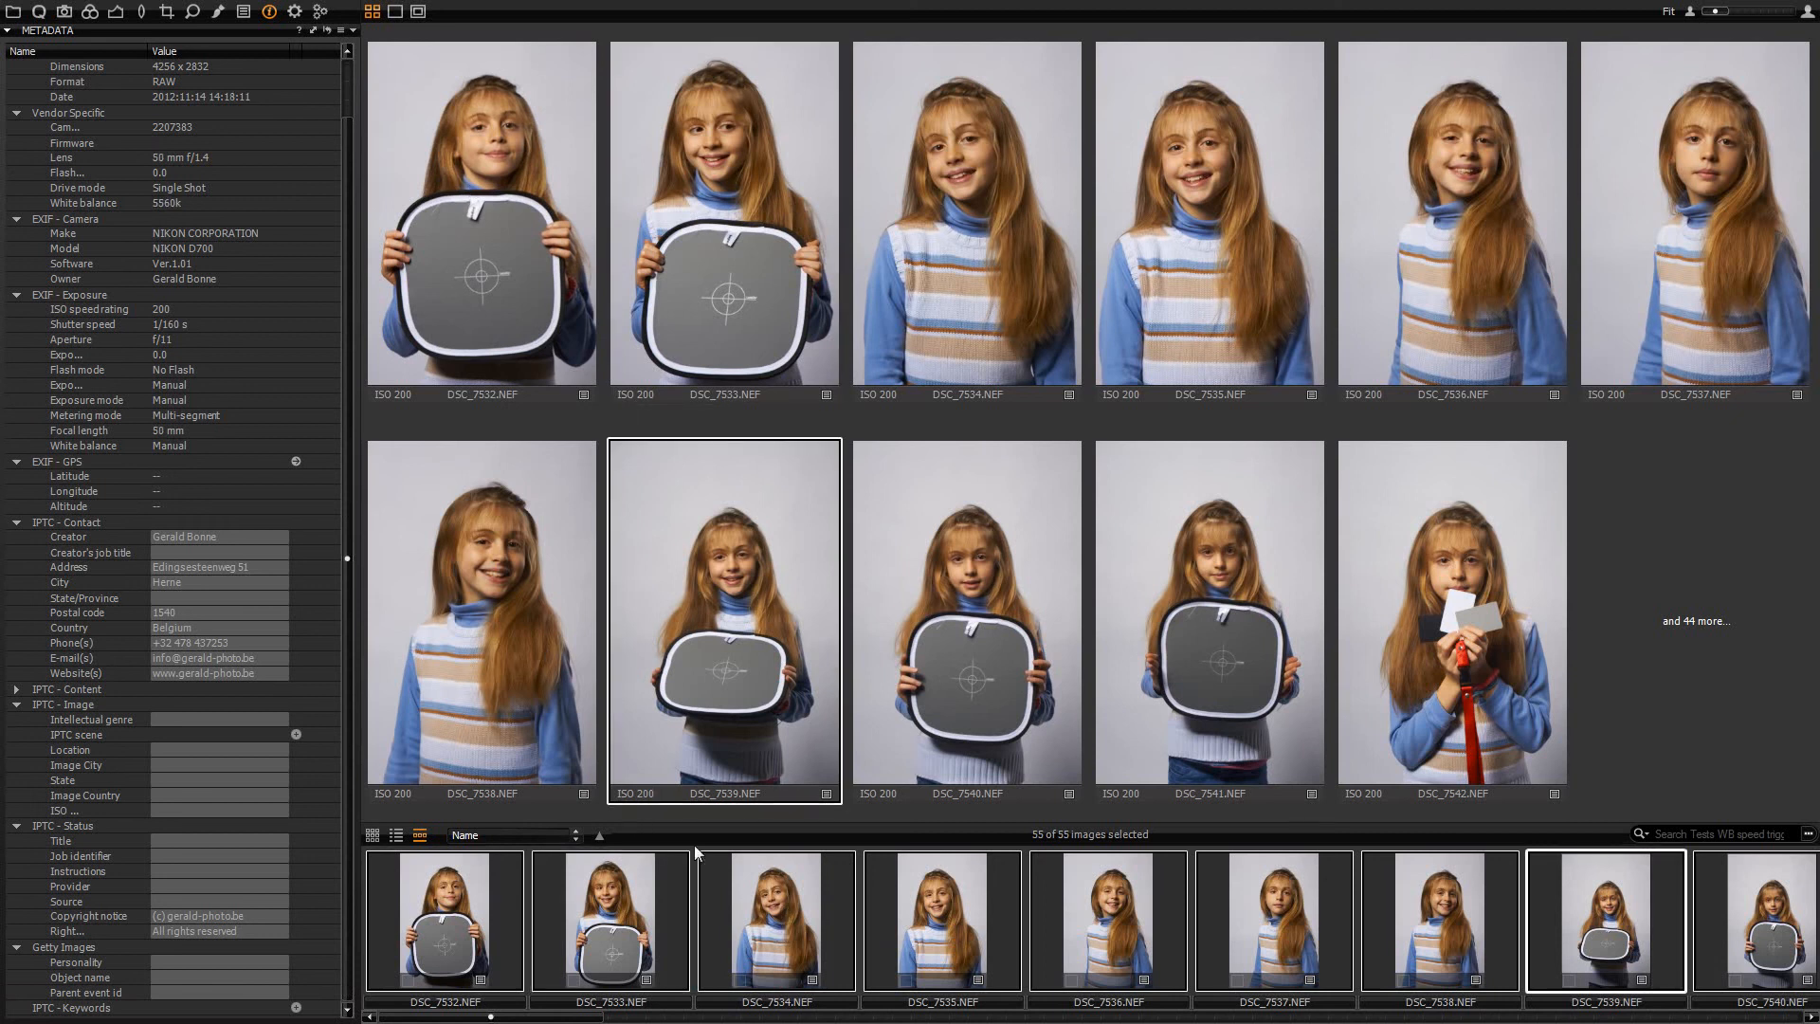
click(1208, 652)
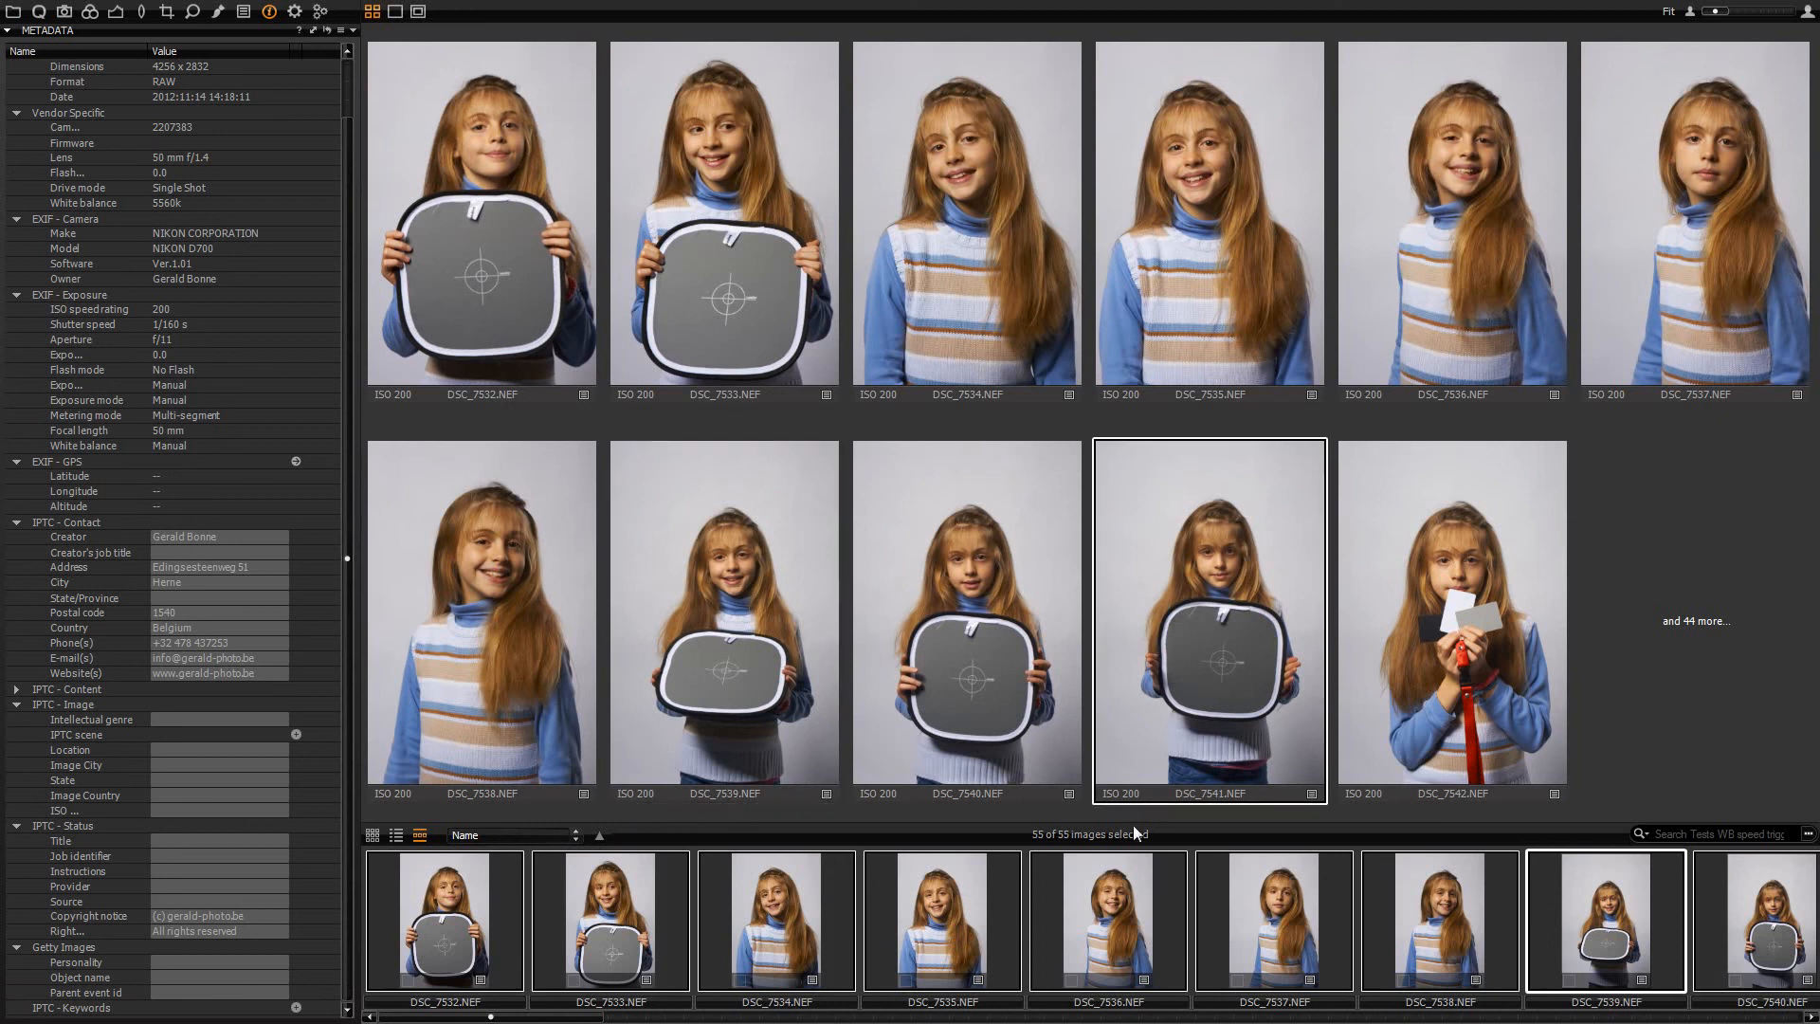